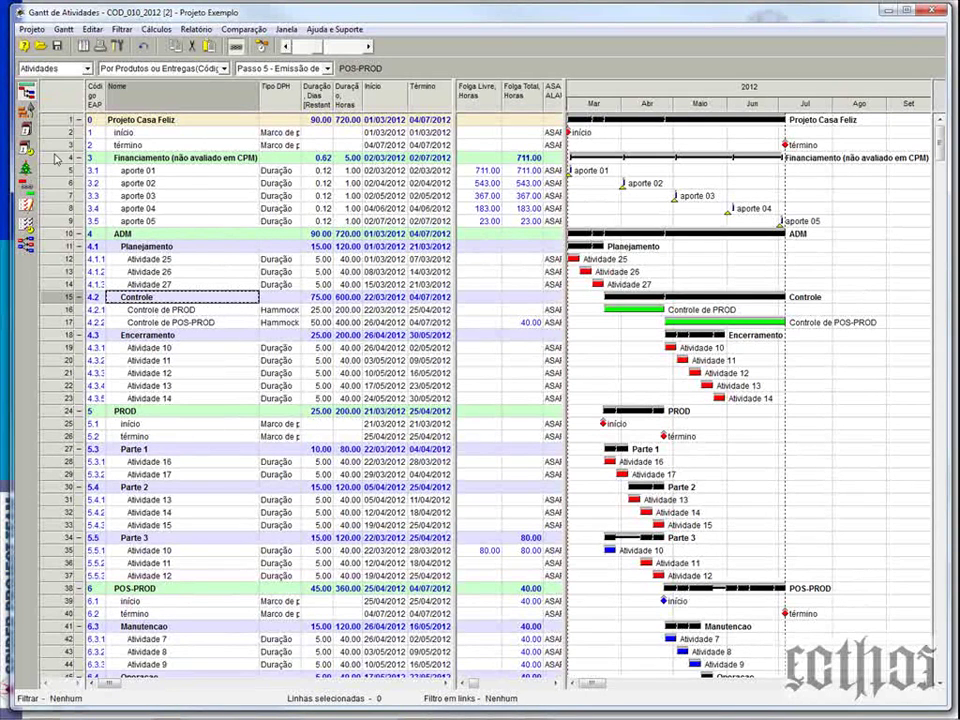
# Step: Select all project rows, open the dialog for including them in the Registro de Dados, and move it clear of the activity table
pyautogui.hotkey('ctrl', 'a')
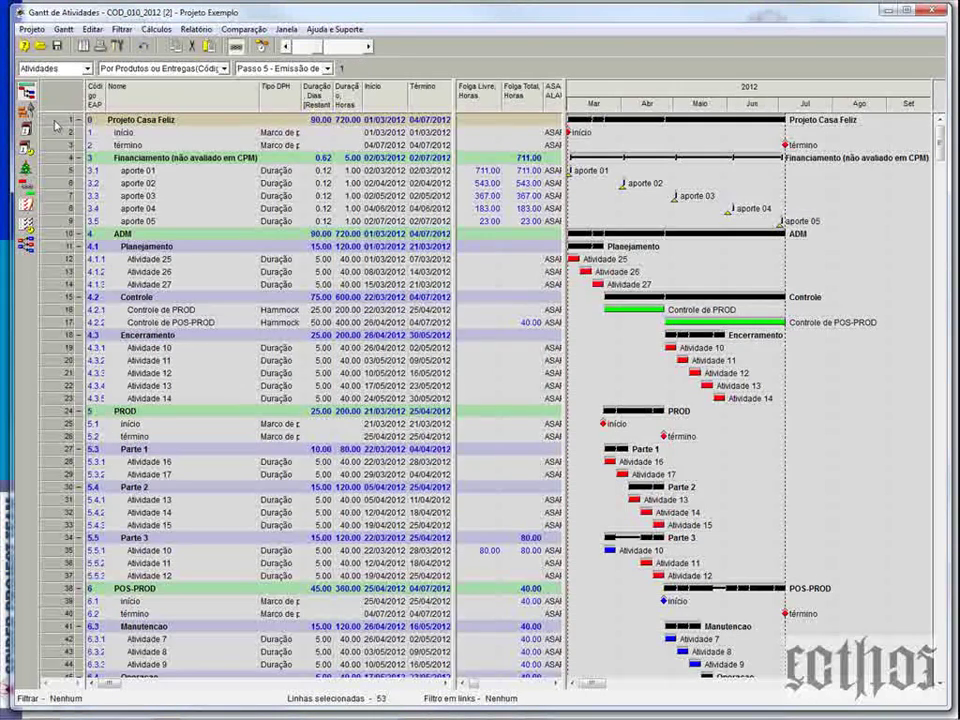
pyautogui.rightClick(57, 125)
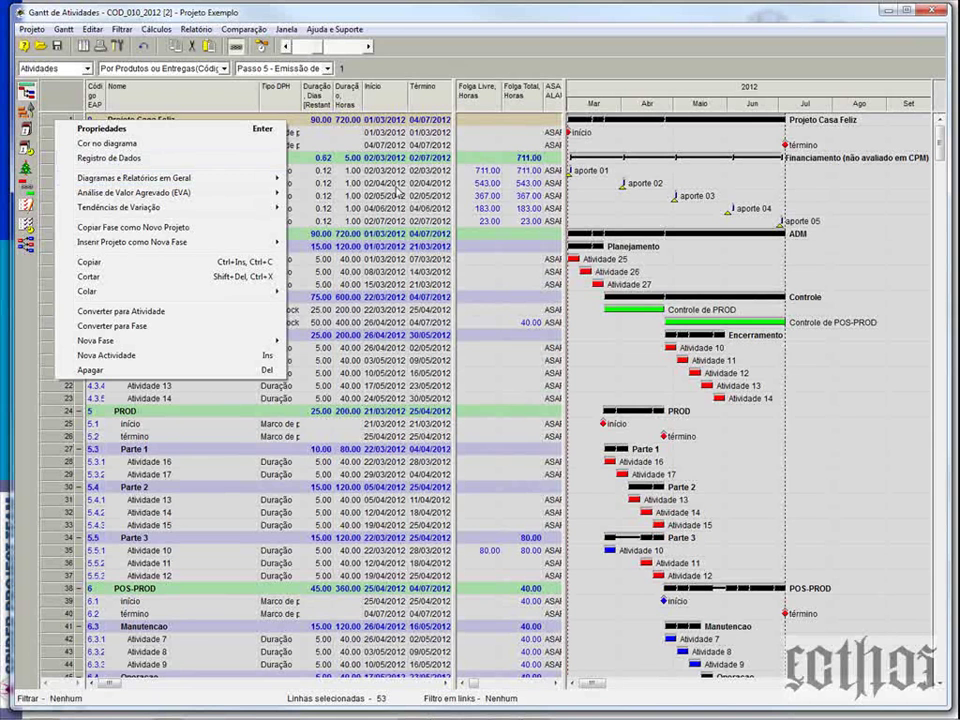
pyautogui.rightClick(57, 125)
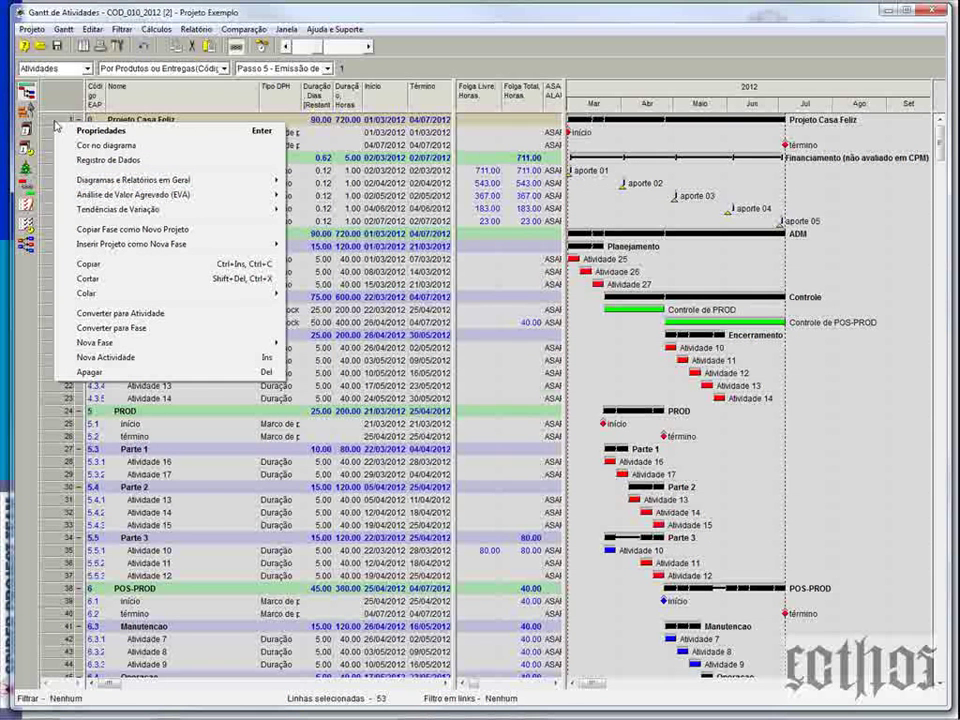
pyautogui.click(108, 161)
pyautogui.moveTo(323, 208); pyautogui.dragTo(418, 124)
pyautogui.click(421, 156)
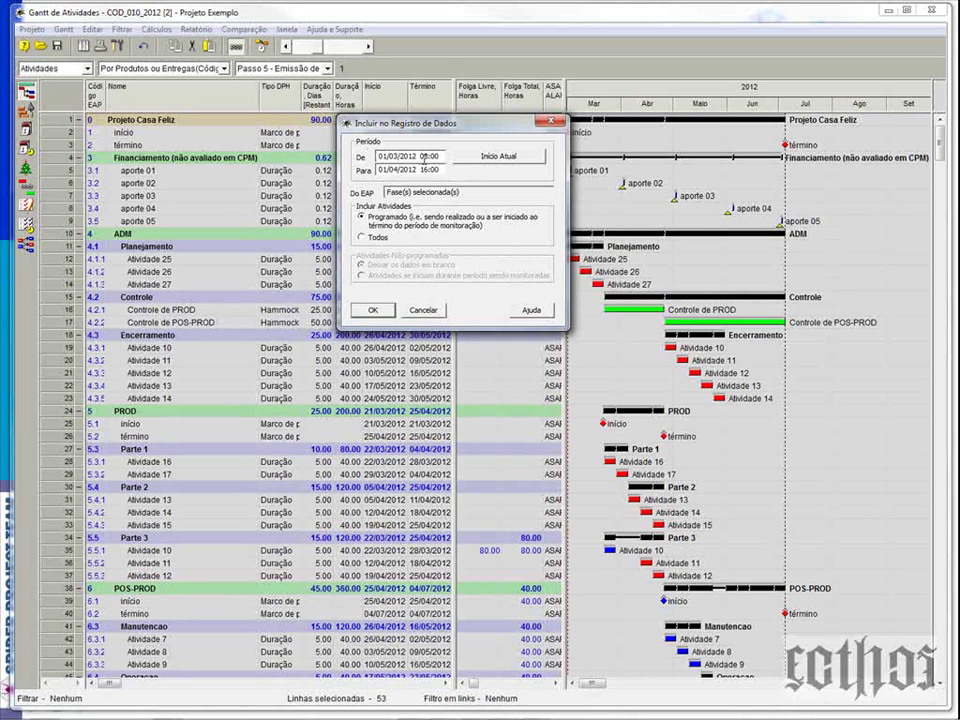
pyautogui.moveTo(430, 121); pyautogui.dragTo(564, 205)
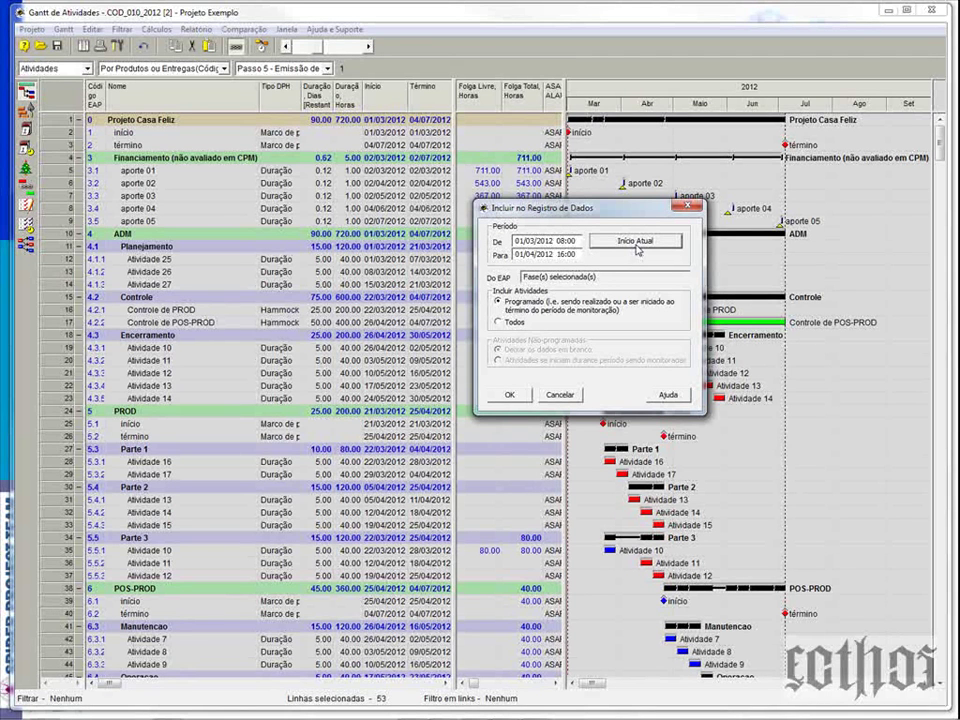
# Step: Set the end date of the monitored period to 31/03/2012
pyautogui.click(565, 255)
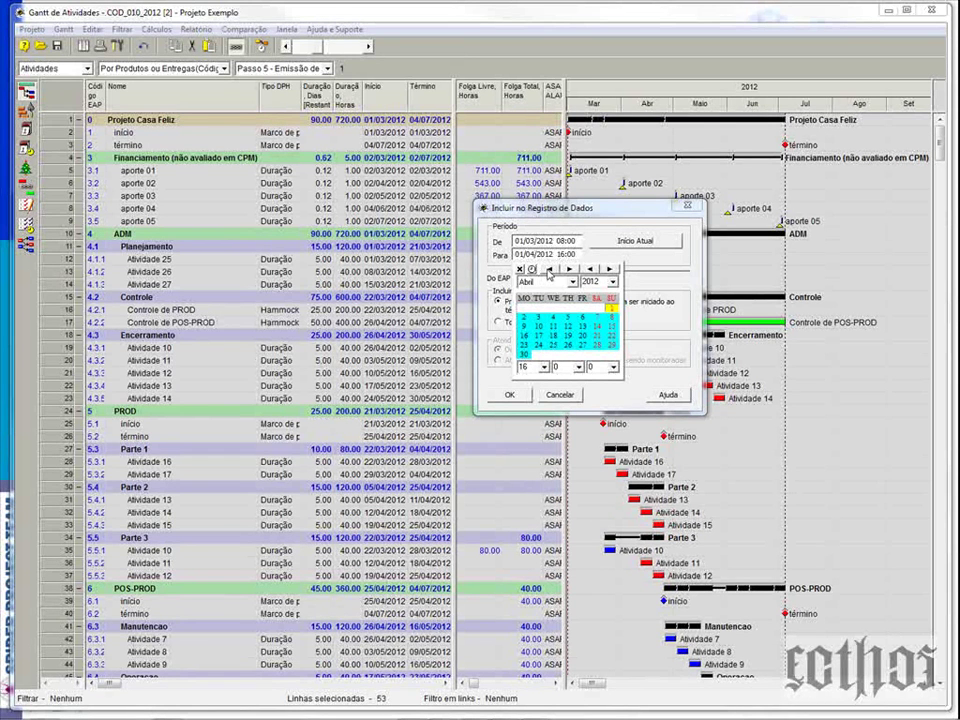
pyautogui.click(591, 246)
pyautogui.click(642, 244)
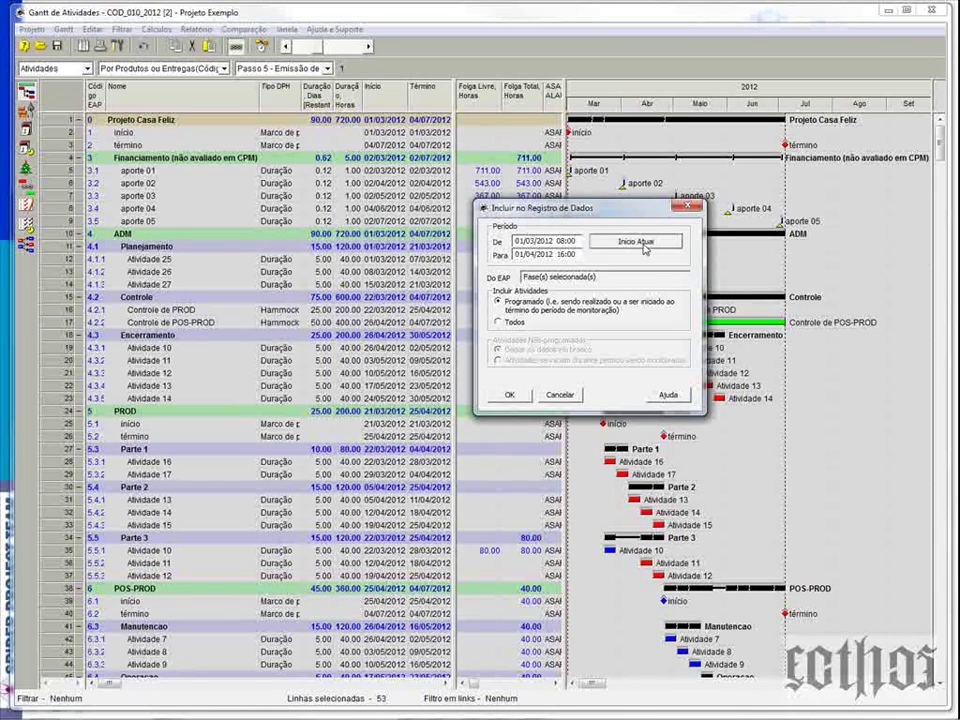
pyautogui.click(537, 256)
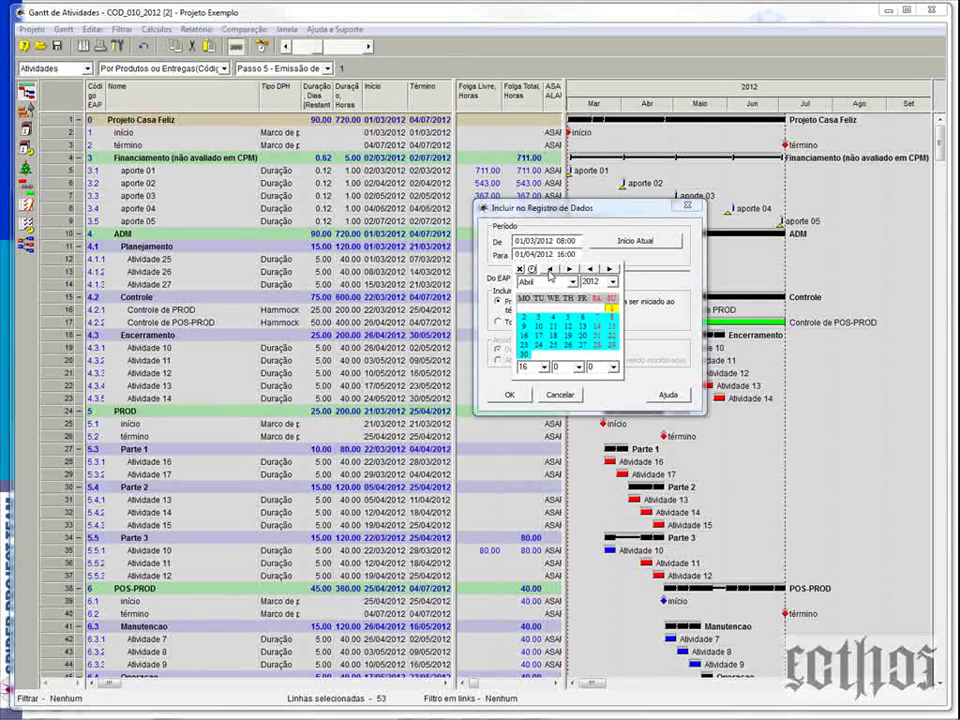
pyautogui.click(549, 270)
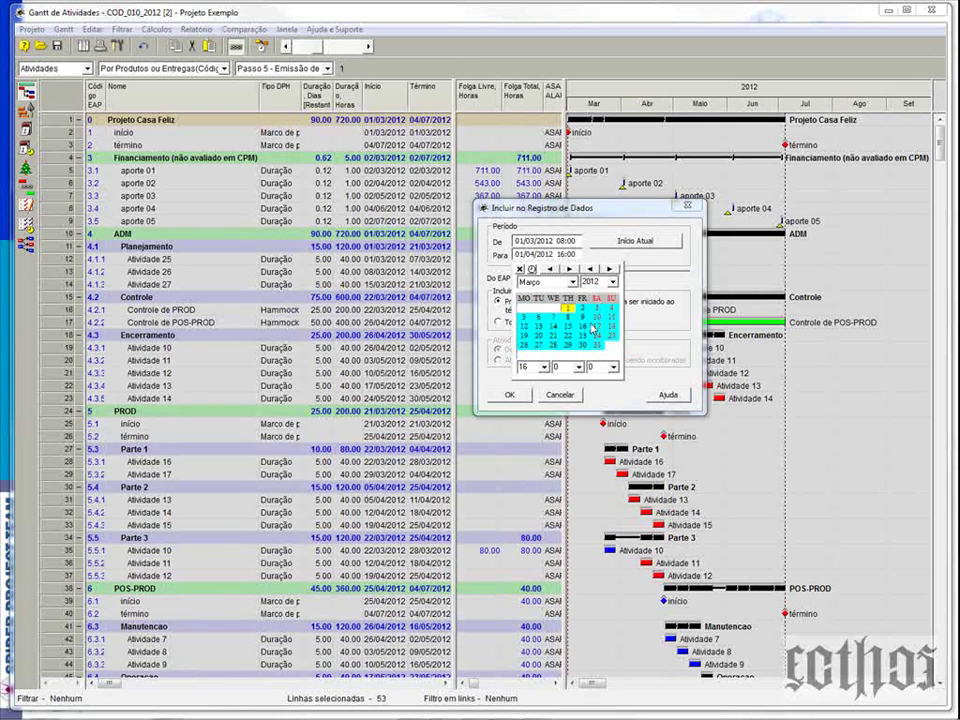
pyautogui.click(597, 344)
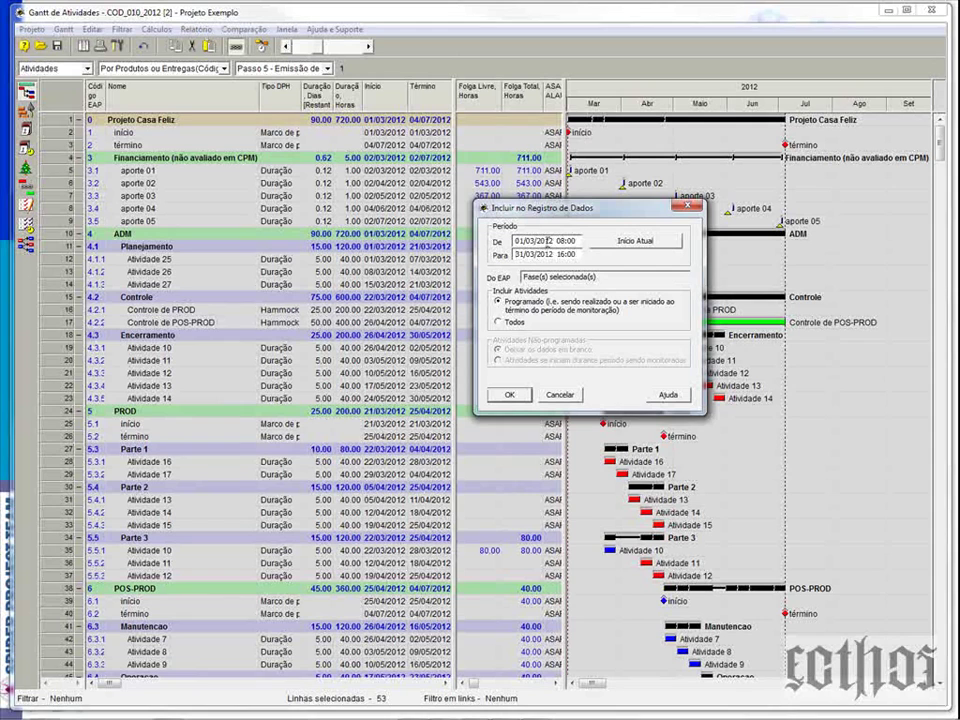
# Step: Change the period's end date to 01/04/2012 and return it to 31/03/2012
pyautogui.moveTo(551, 242); pyautogui.dragTo(501, 249)
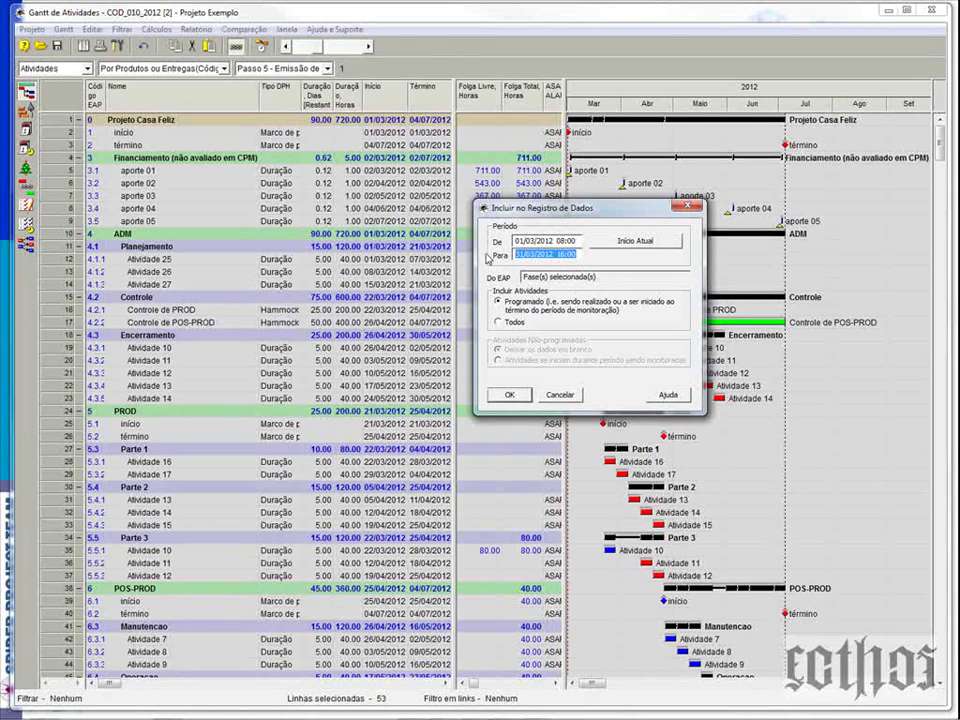
pyautogui.click(555, 254)
pyautogui.click(570, 269)
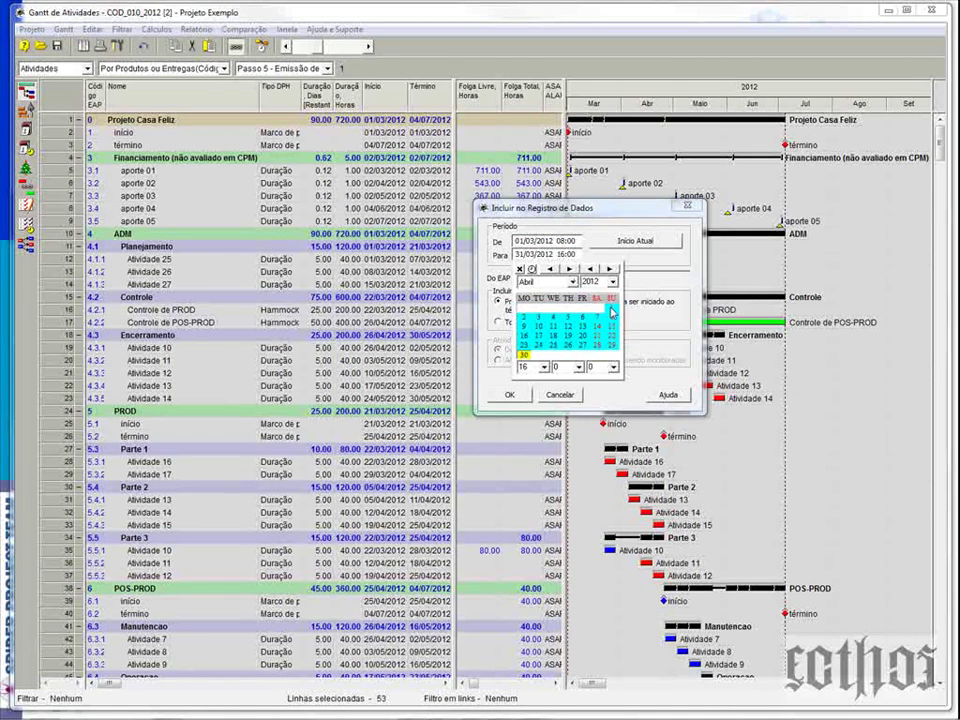
pyautogui.click(612, 310)
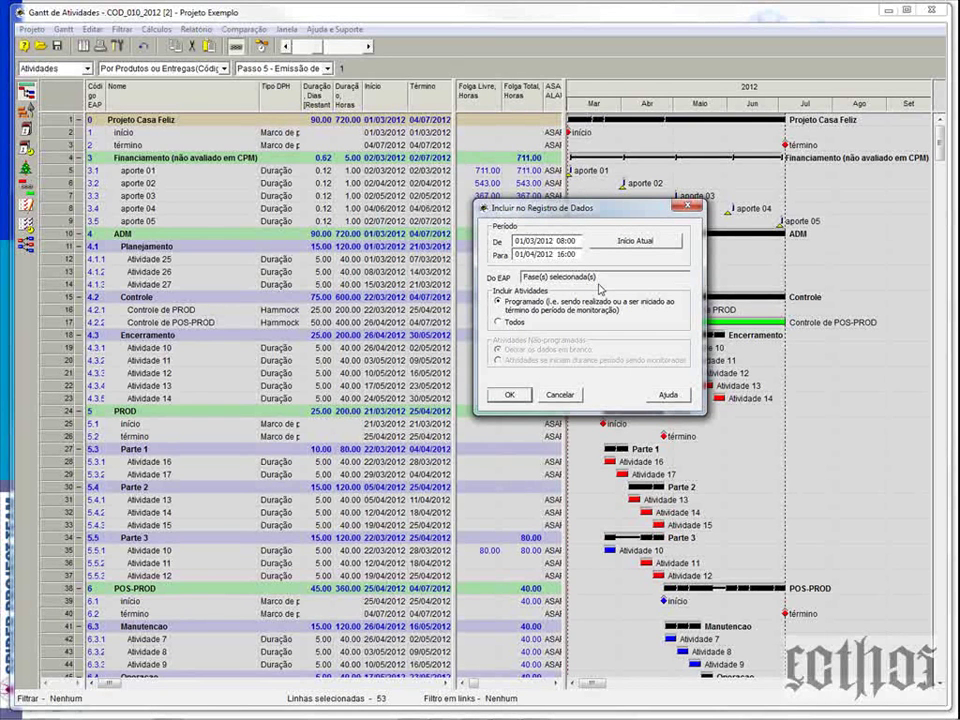
pyautogui.click(577, 254)
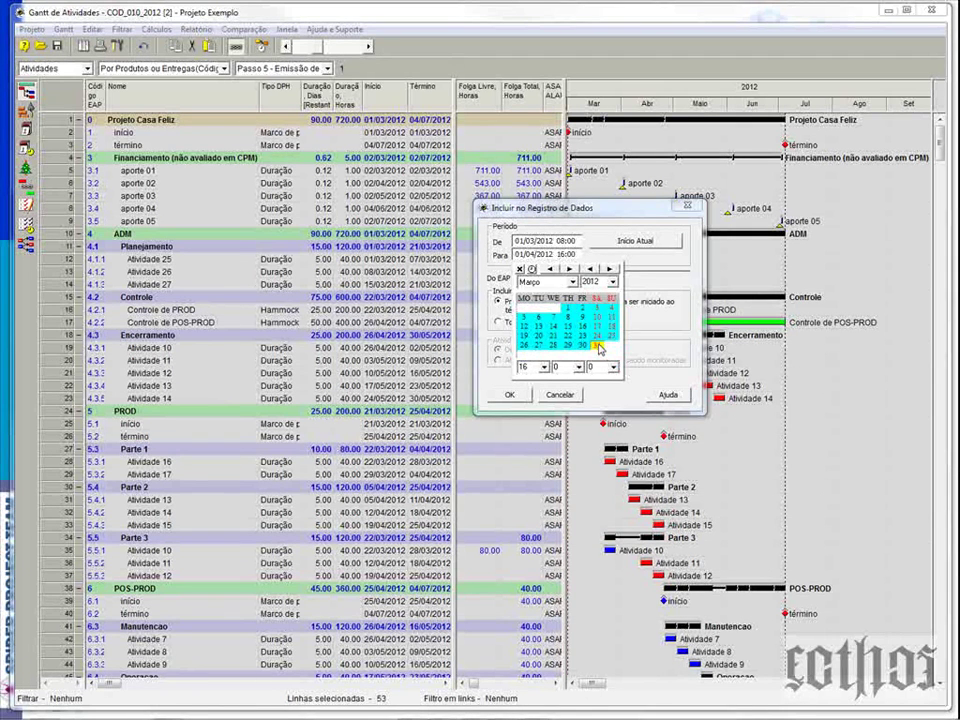
pyautogui.click(598, 346)
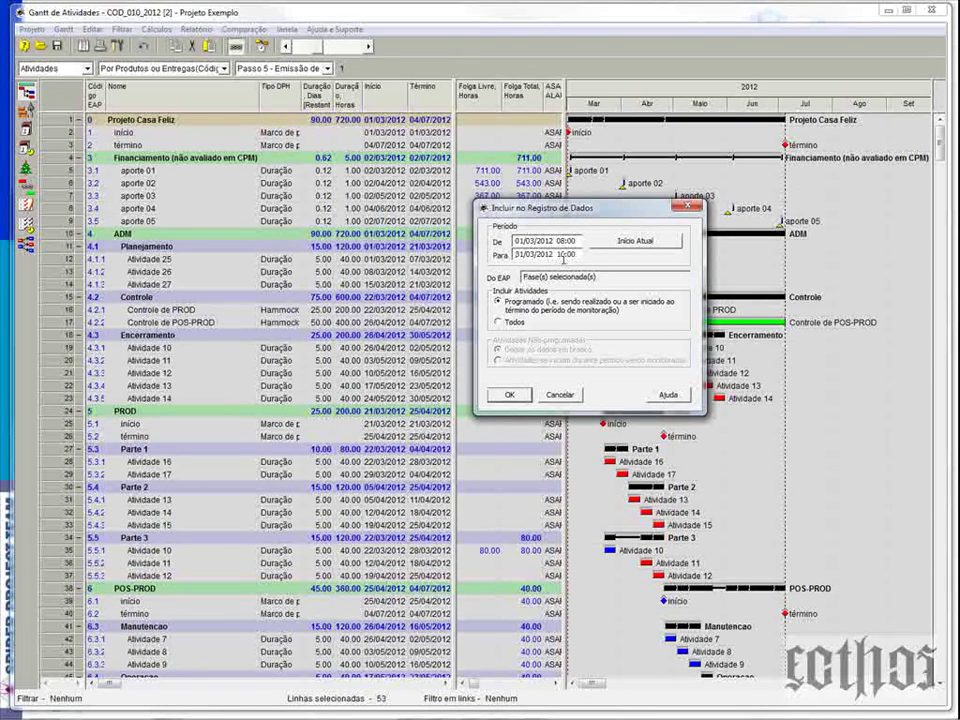
# Step: Keep the Programado option for the activities to include and generate the data register for the period ending 31/03/2012 16:00
pyautogui.write('3')
pyautogui.click(498, 322)
pyautogui.click(505, 304)
pyautogui.click(509, 394)
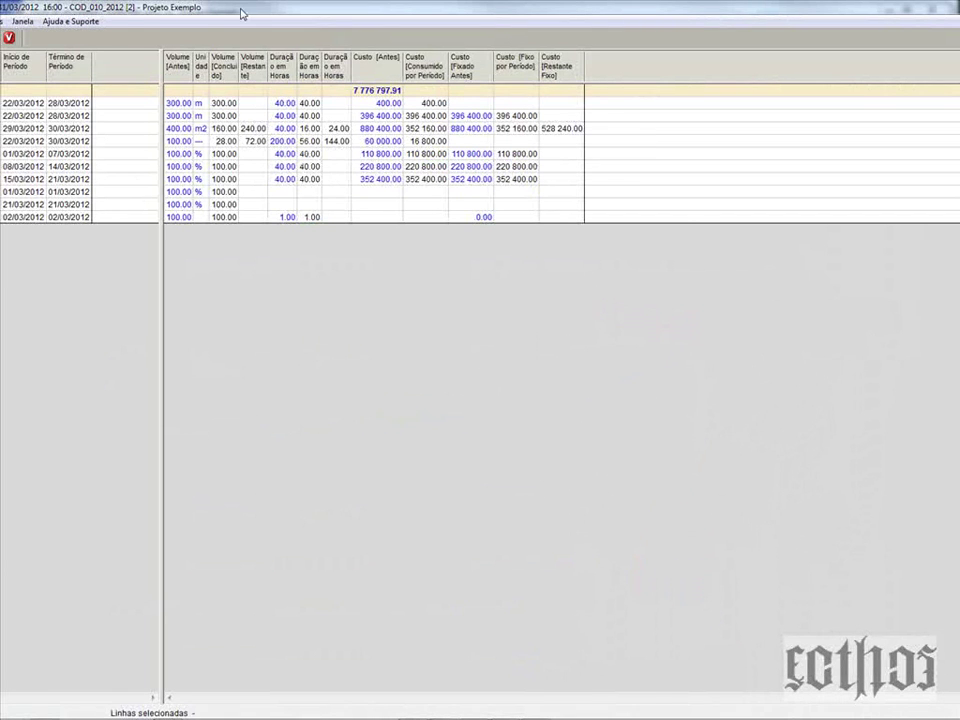
# Step: Move and resize the Registro de Dados window to fit the screen, and narrow its name and dates pane
pyautogui.moveTo(241, 13); pyautogui.dragTo(435, 30)
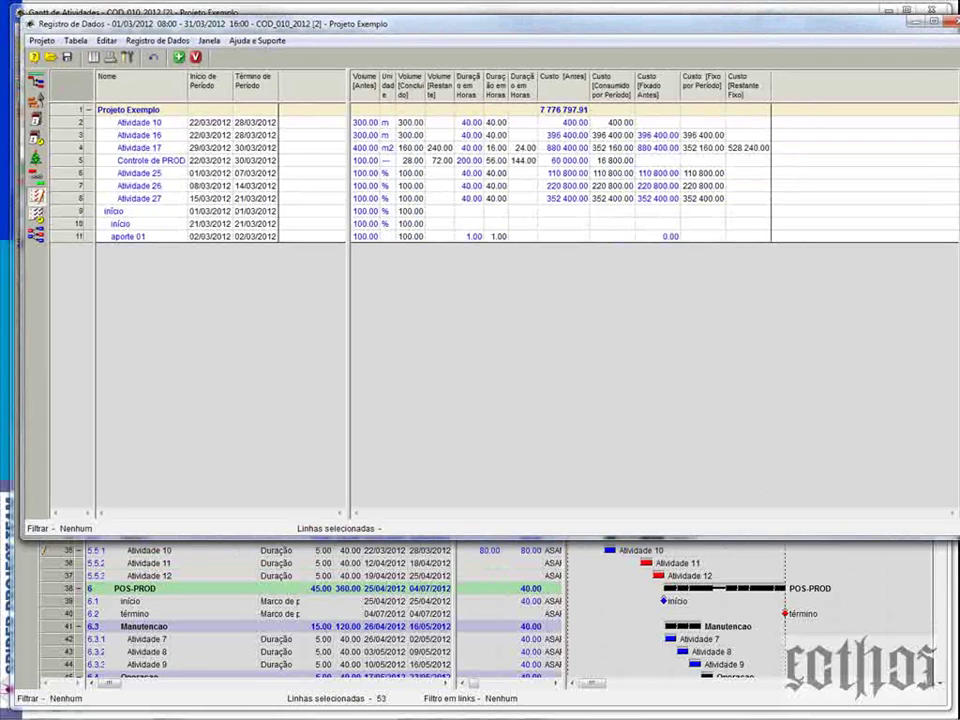
pyautogui.moveTo(958, 540); pyautogui.dragTo(915, 666)
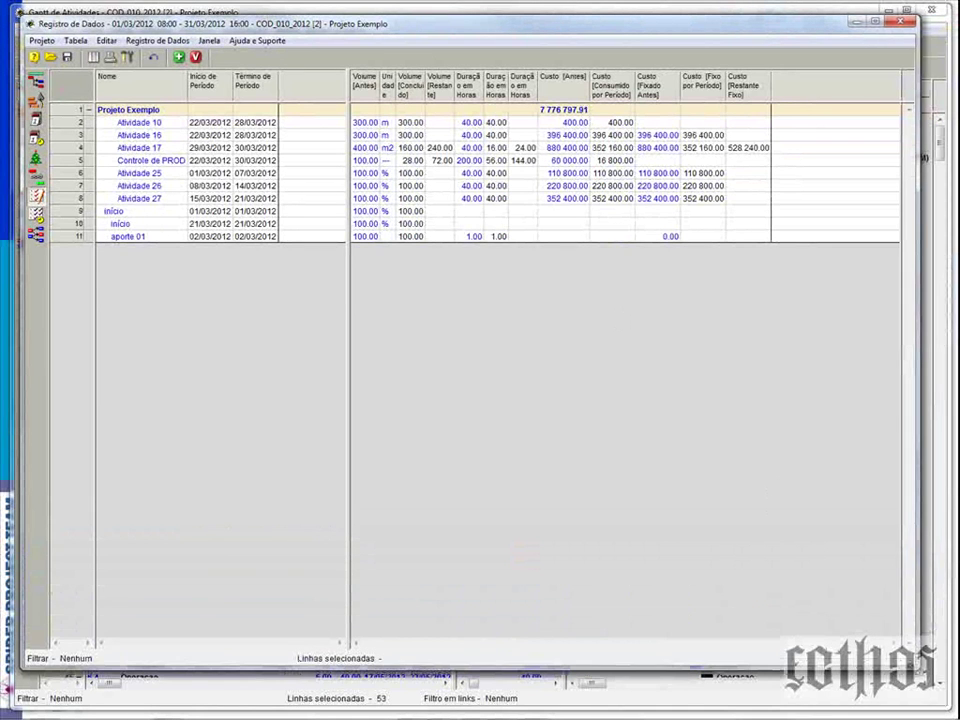
pyautogui.moveTo(346, 296); pyautogui.dragTo(284, 306)
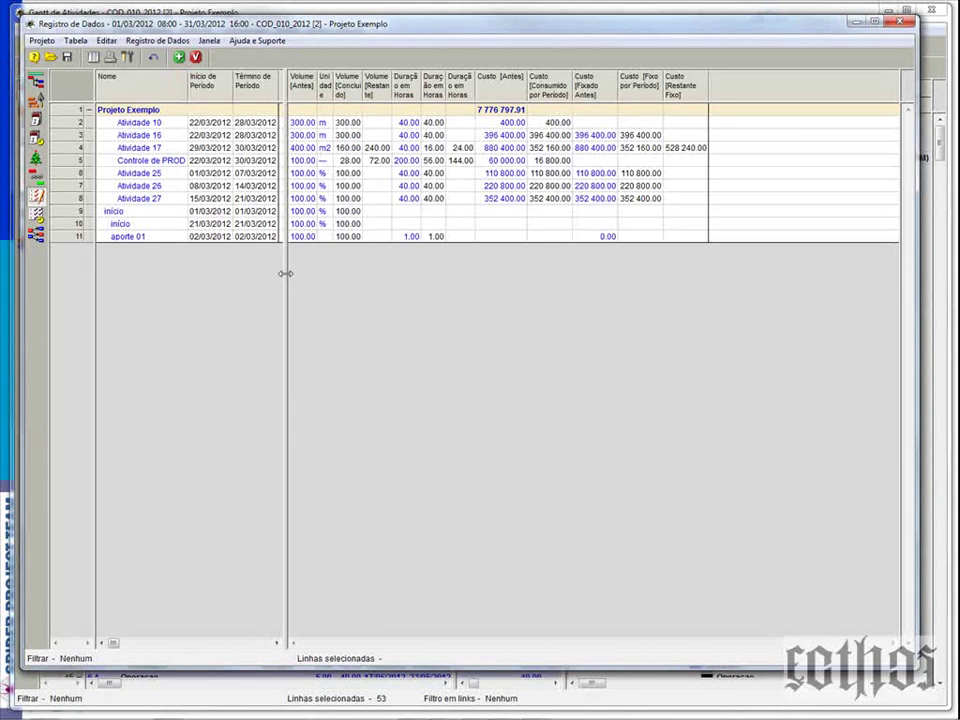
# Step: Go through Atividade 10, 16, 17 and Controle de PROD, widening the Nome column and its pane to fit the names and dates
pyautogui.click(136, 122)
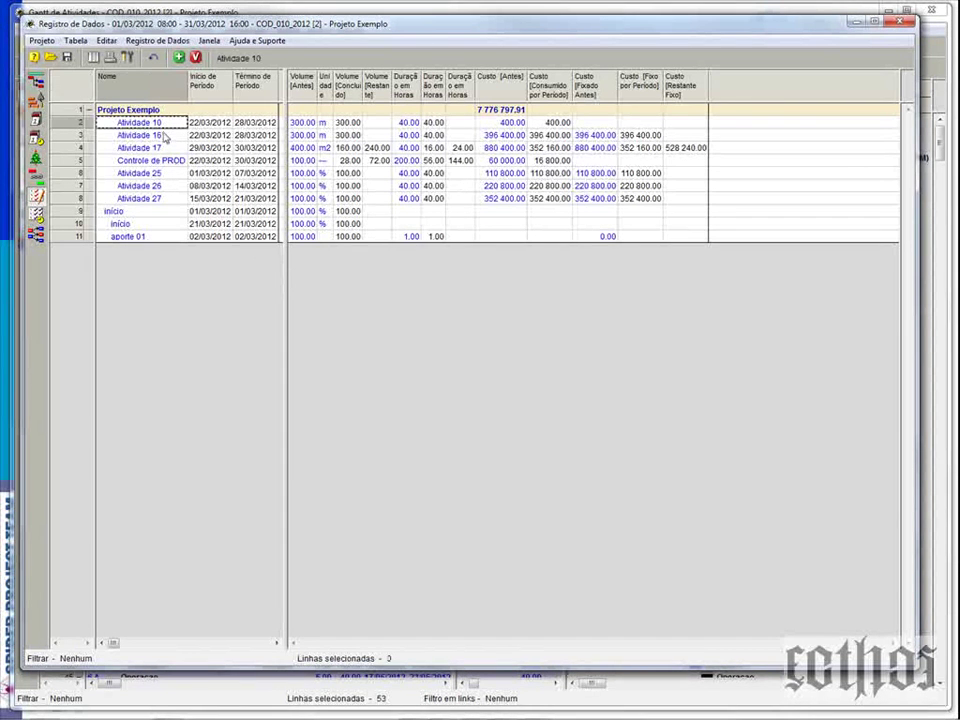
pyautogui.click(137, 135)
pyautogui.click(139, 147)
pyautogui.click(160, 162)
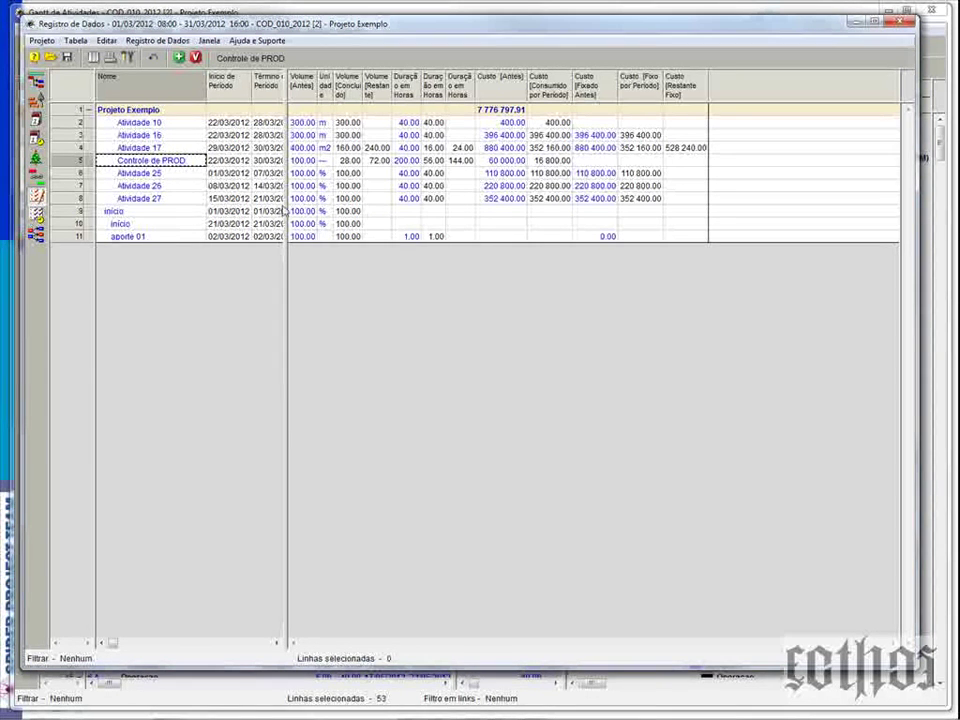
pyautogui.moveTo(285, 203); pyautogui.dragTo(305, 204)
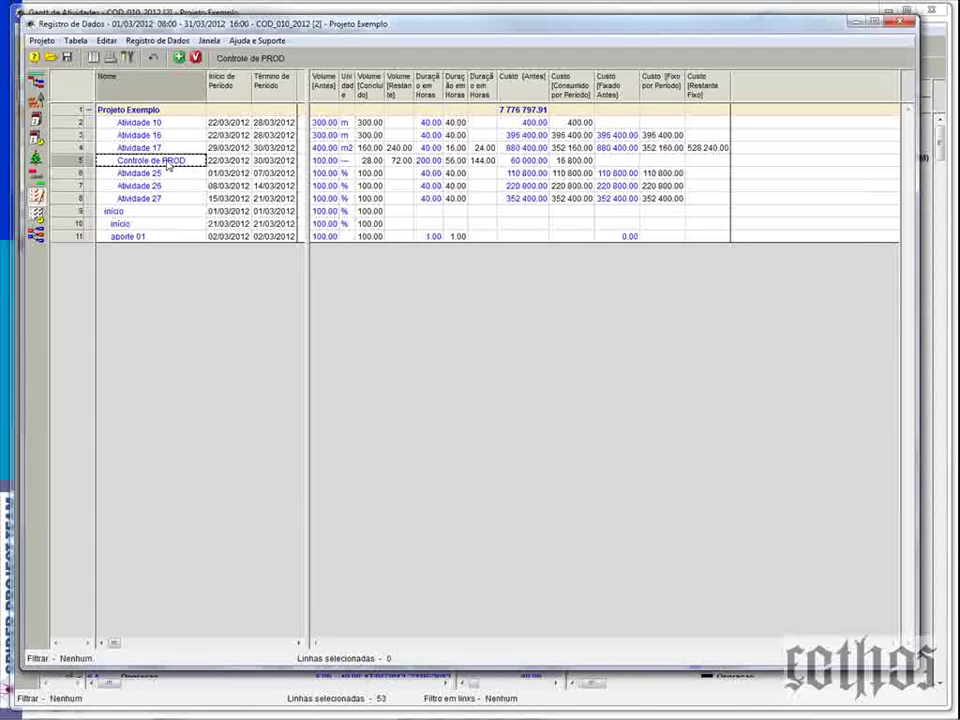
pyautogui.moveTo(307, 160); pyautogui.dragTo(301, 160)
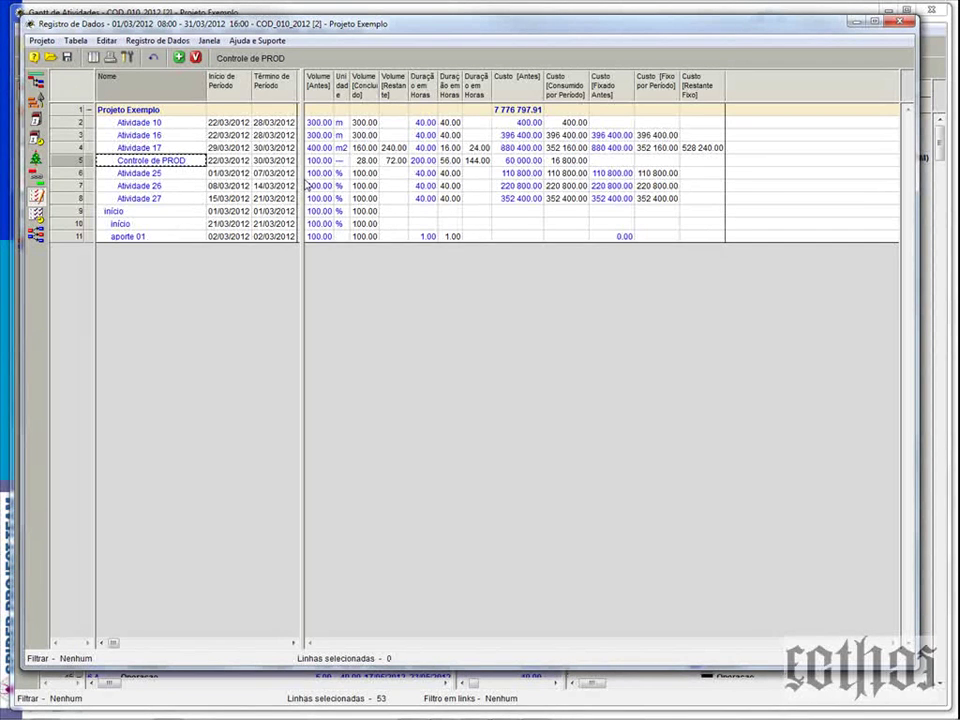
# Step: View the fields available as columns for the data register and close the list without adding any
pyautogui.rightClick(324, 91)
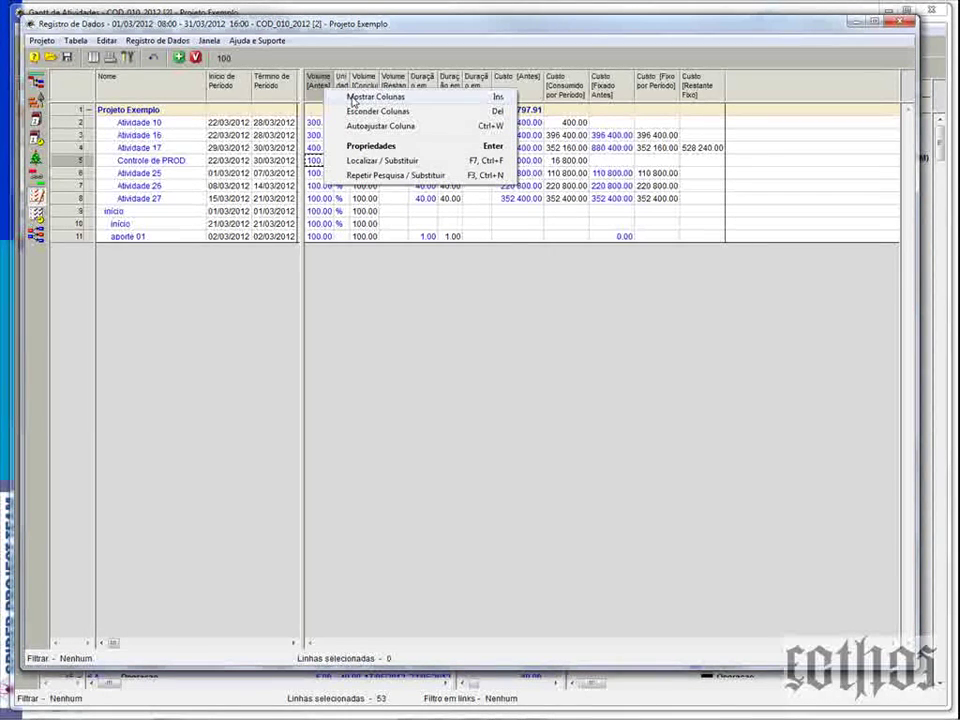
pyautogui.click(362, 97)
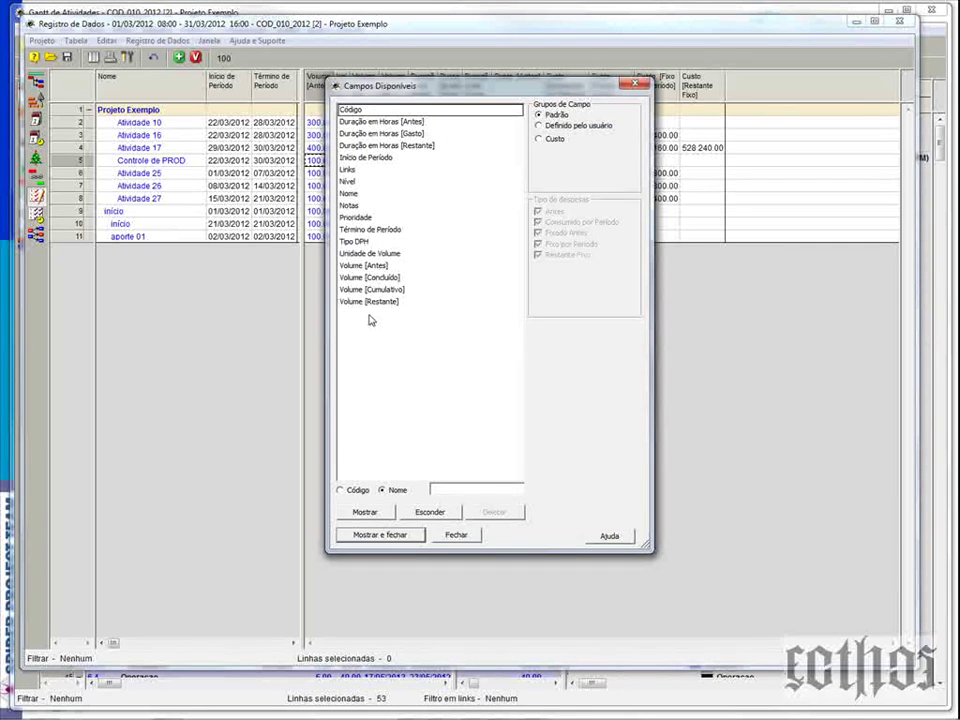
pyautogui.moveTo(426, 90); pyautogui.dragTo(618, 160)
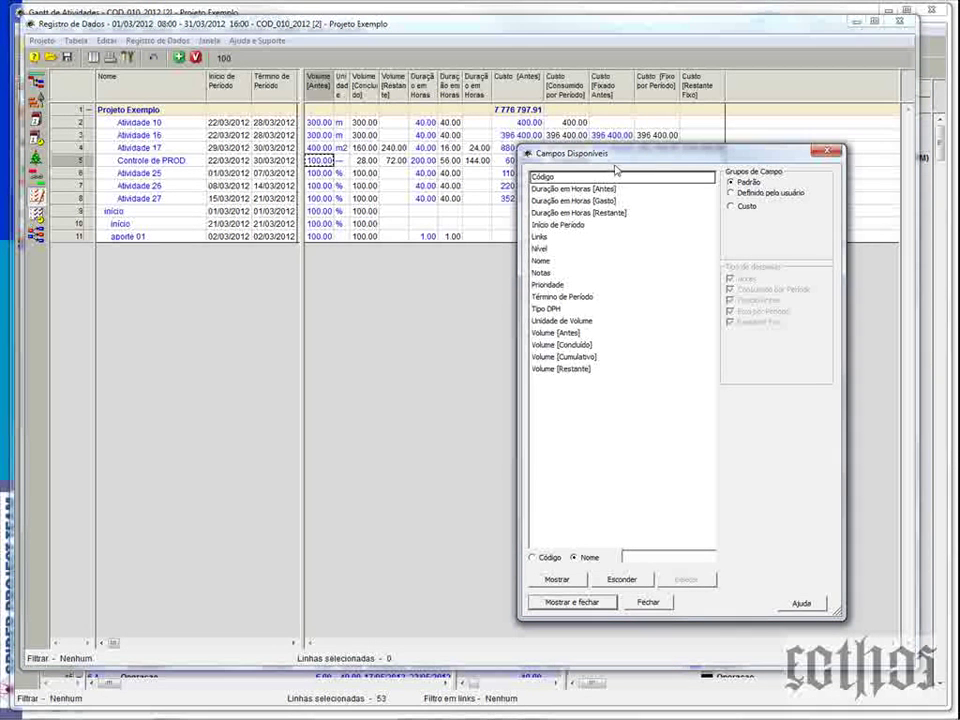
pyautogui.click(827, 152)
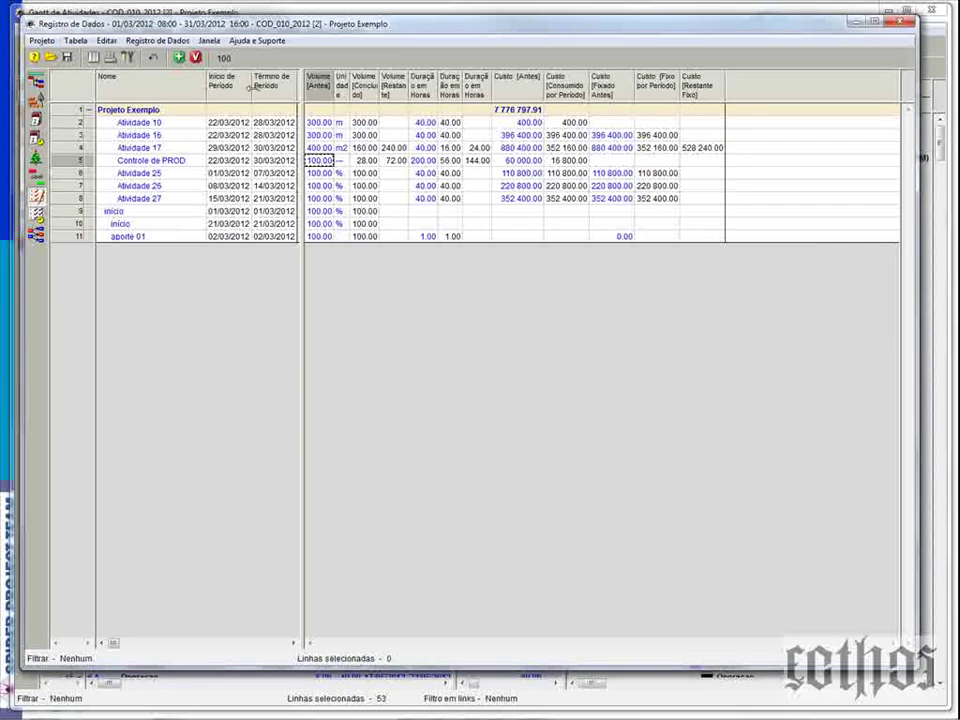
# Step: Examine the Início de Período and Término de Período columns, temporarily widening their pane
pyautogui.moveTo(302, 88); pyautogui.dragTo(455, 90)
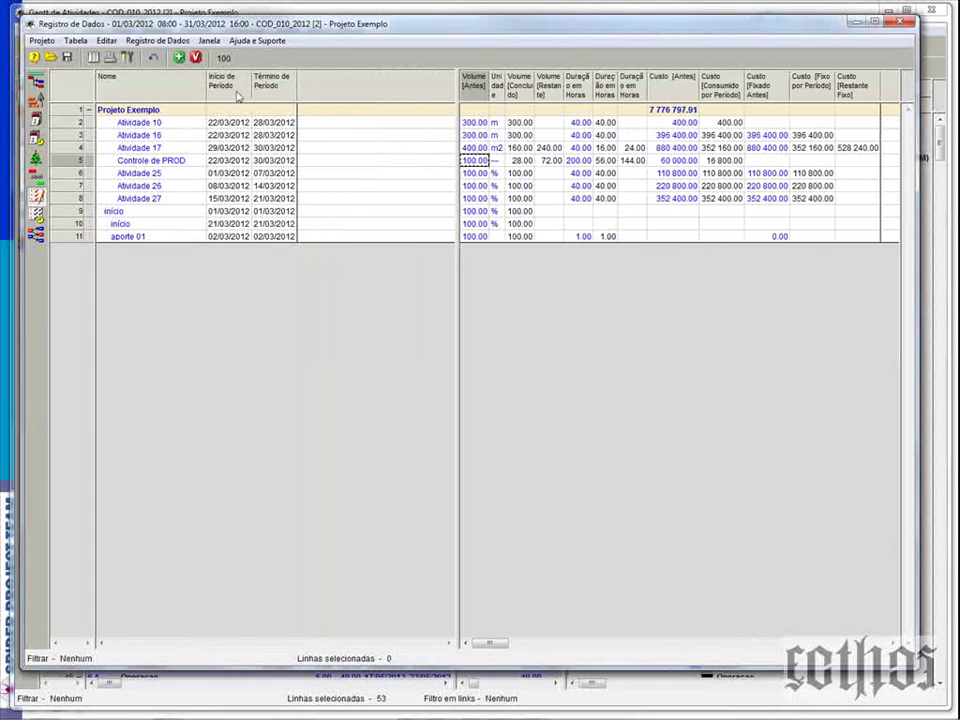
pyautogui.click(237, 95)
pyautogui.click(273, 95)
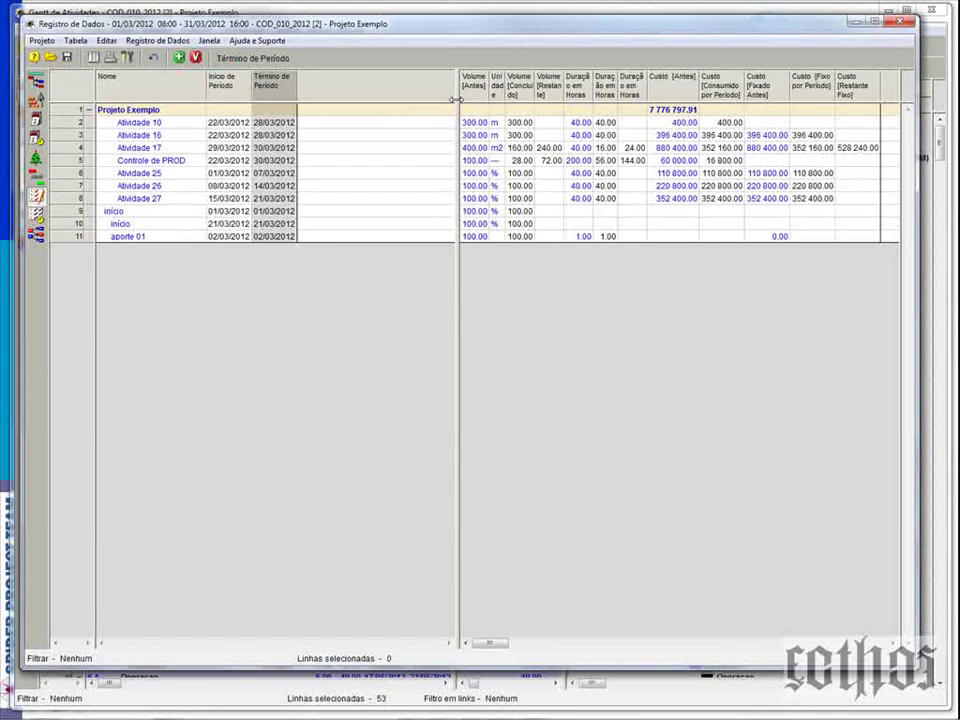
pyautogui.moveTo(455, 96); pyautogui.dragTo(326, 116)
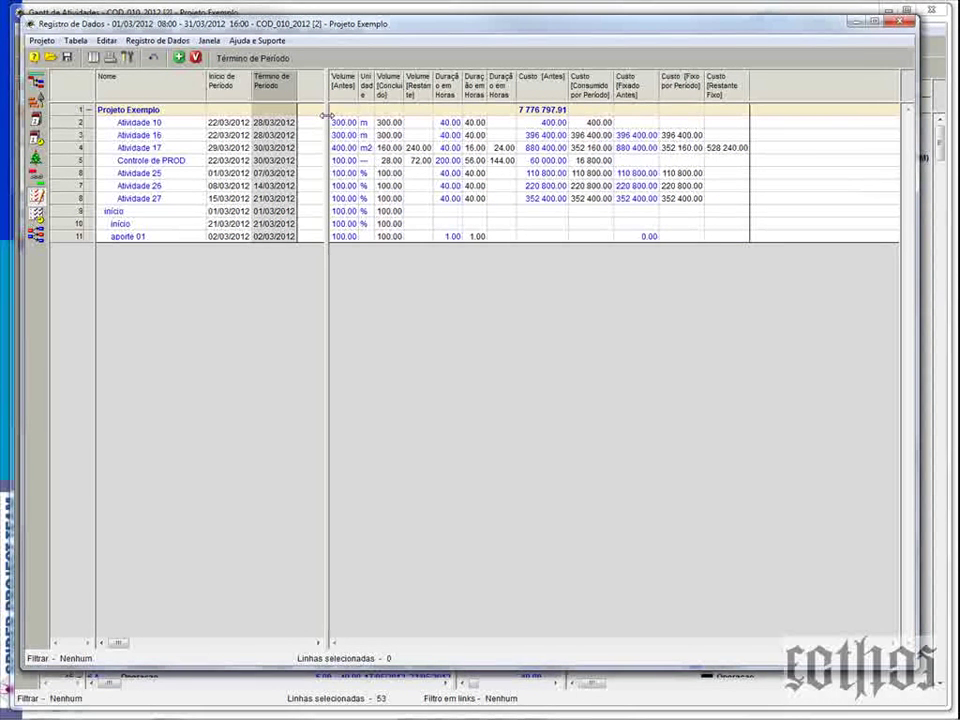
# Step: Widen the Duração em Horas [Antes] and [Gasto] columns and go through the spent hours from Atividade 10 to Atividade 27
pyautogui.click(452, 87)
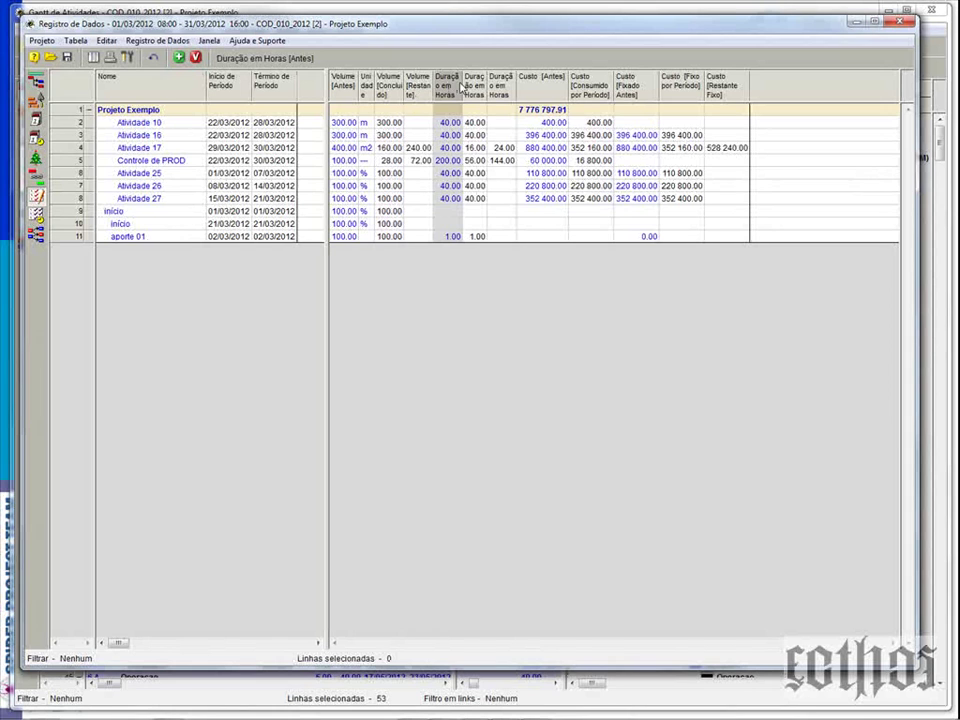
pyautogui.moveTo(461, 88); pyautogui.dragTo(530, 92)
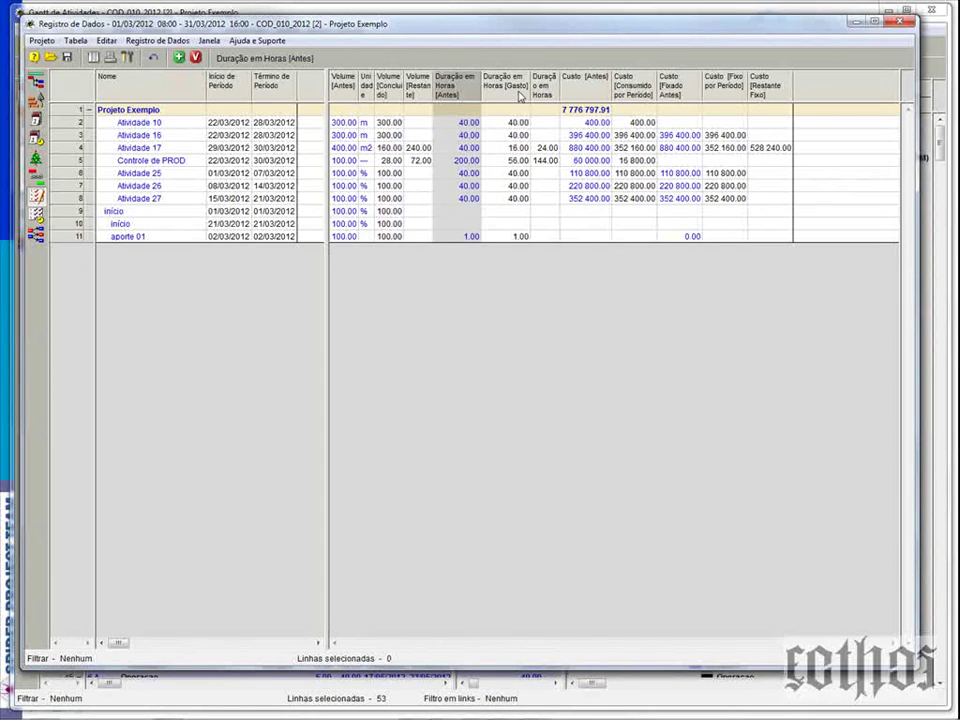
pyautogui.click(517, 124)
pyautogui.click(516, 136)
pyautogui.click(516, 149)
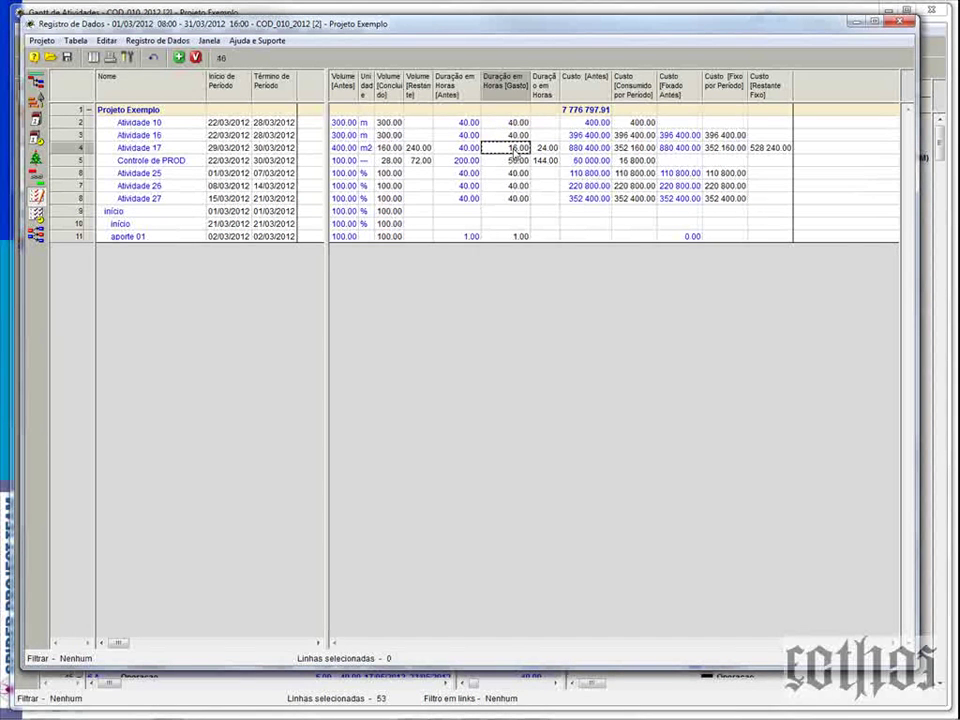
pyautogui.click(516, 161)
pyautogui.click(516, 174)
pyautogui.click(516, 186)
pyautogui.click(516, 199)
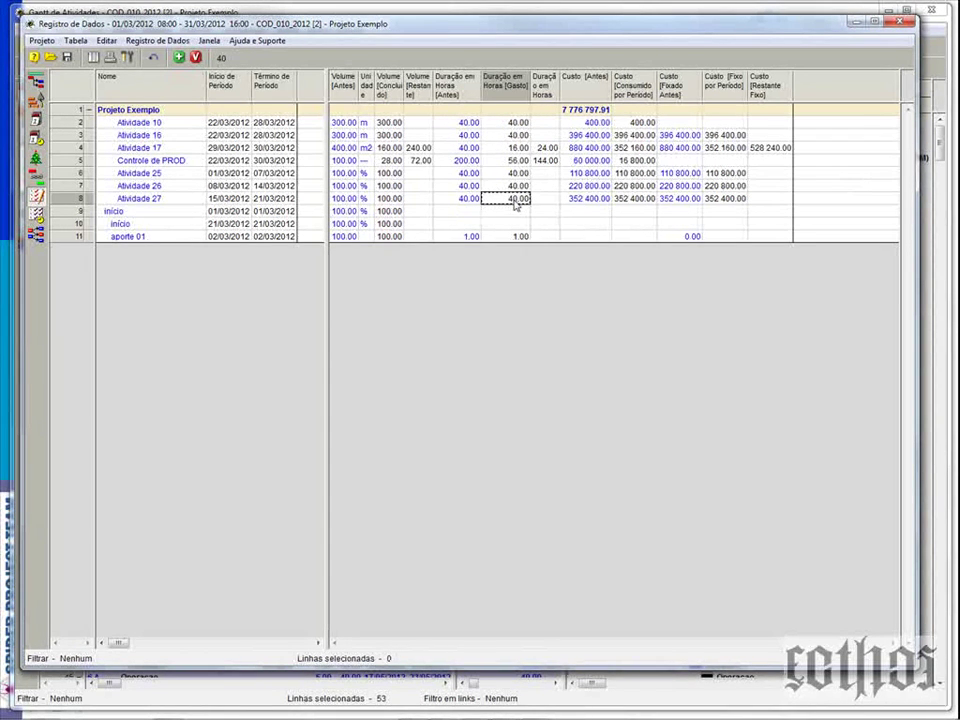
# Step: Go through the Duração em Horas [Antes] values from Atividade 10 to aporte 01 and move that column after Custo [Restante Fixo]
pyautogui.click(468, 122)
pyautogui.click(468, 135)
pyautogui.click(468, 147)
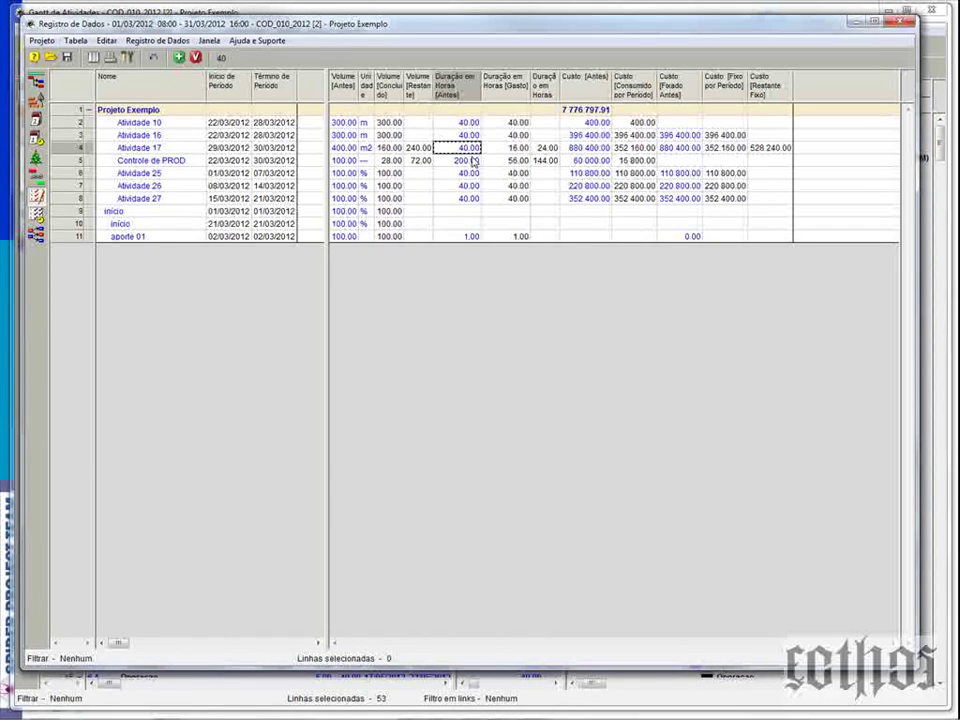
pyautogui.click(468, 160)
pyautogui.click(468, 173)
pyautogui.click(468, 186)
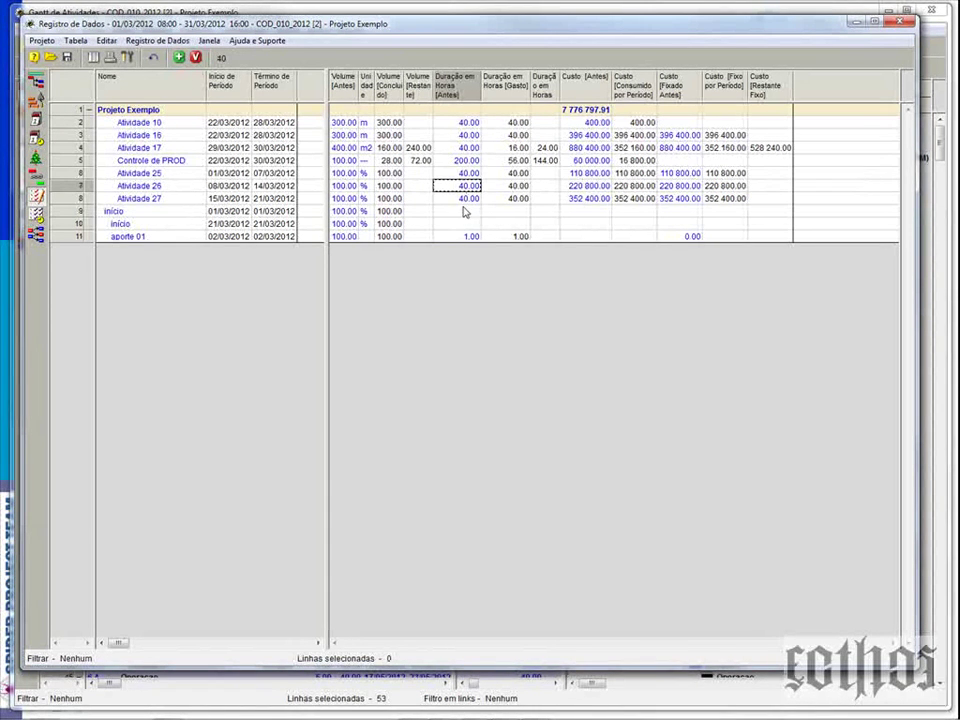
pyautogui.click(466, 236)
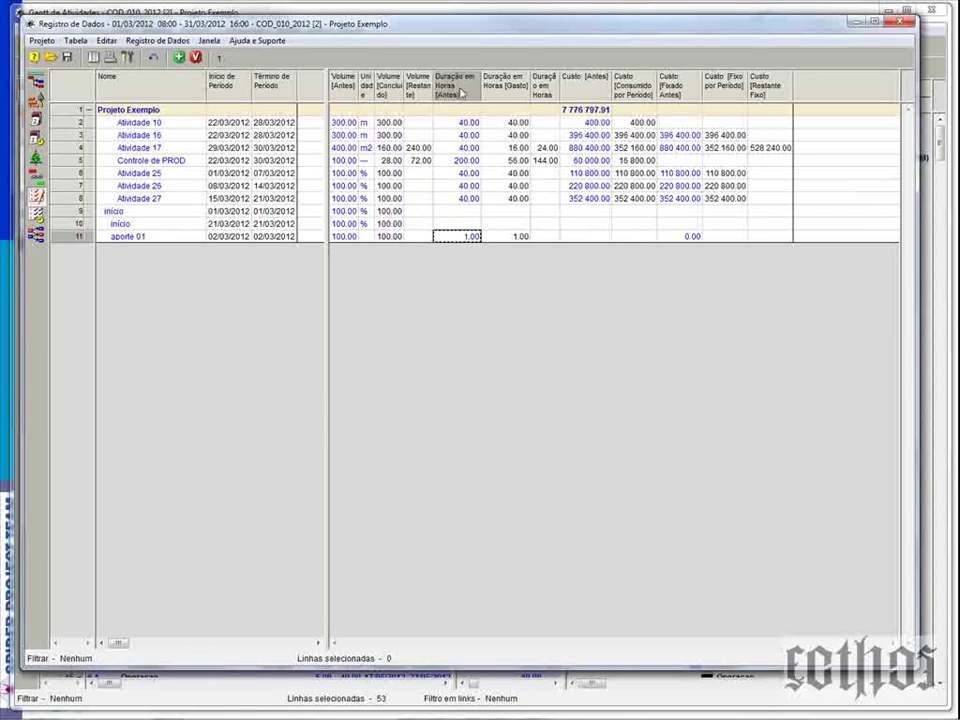
pyautogui.click(457, 85)
pyautogui.moveTo(590, 84); pyautogui.dragTo(785, 85)
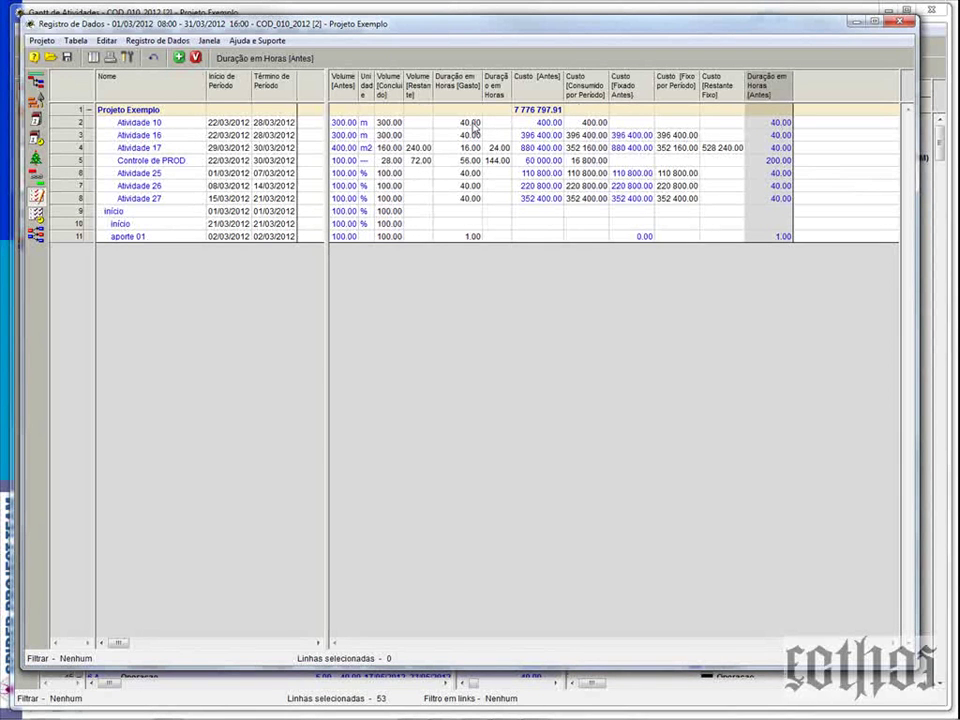
# Step: Go through the Duração em Horas [Gasto] values row by row from Atividade 10 to Atividade 25
pyautogui.click(472, 128)
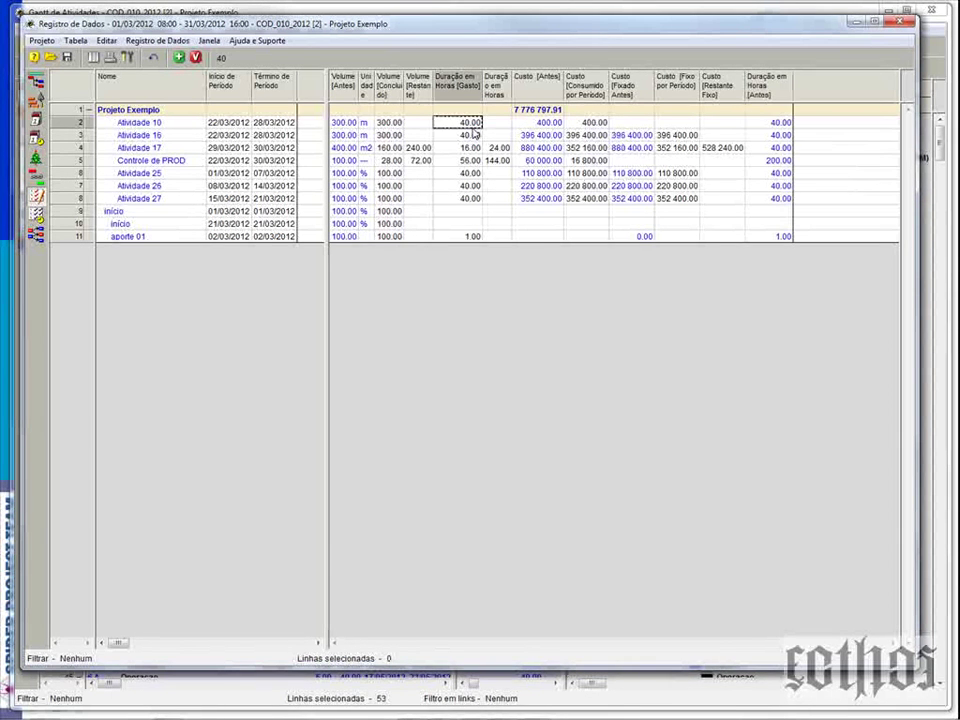
pyautogui.click(472, 135)
pyautogui.click(472, 148)
pyautogui.click(472, 160)
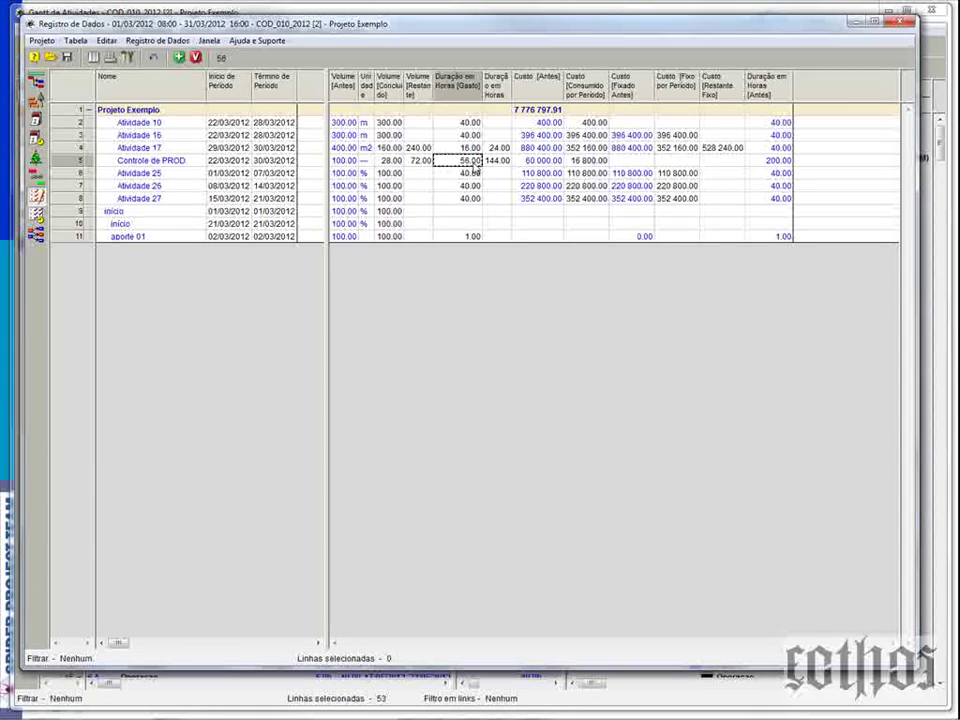
pyautogui.click(473, 173)
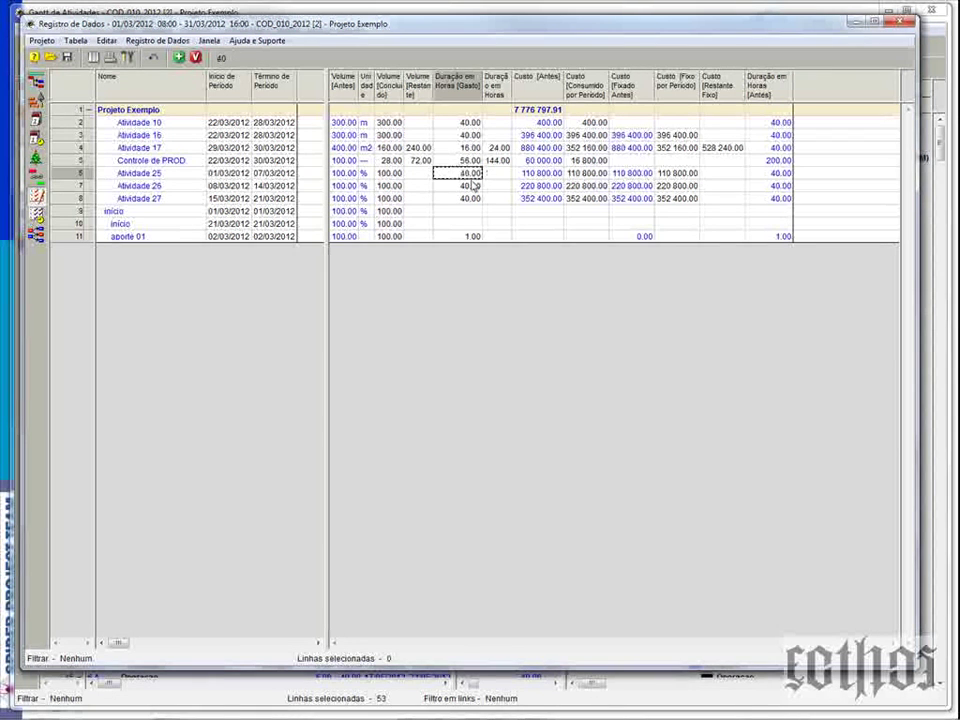
# Step: Compare Atividade 10's spent hours with its period start and finish dates
pyautogui.click(170, 127)
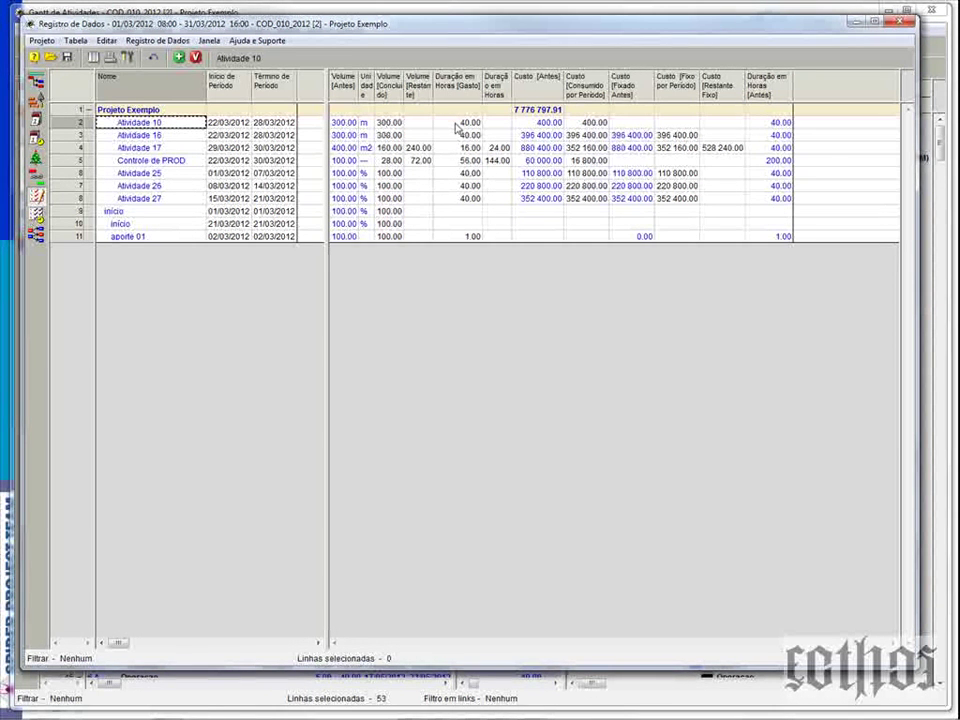
pyautogui.click(458, 124)
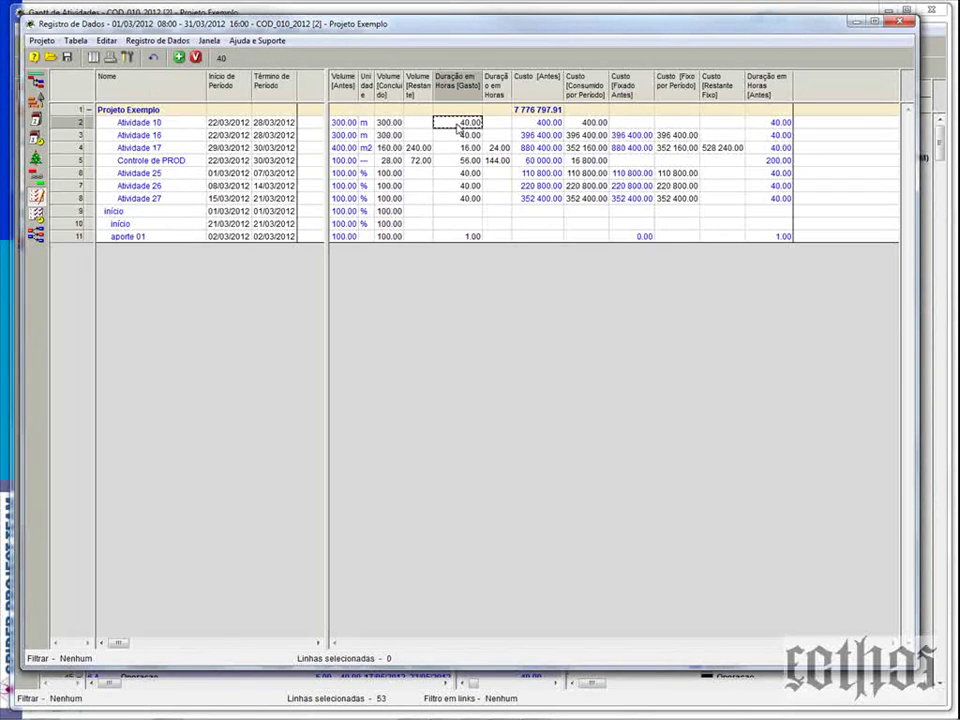
pyautogui.click(228, 123)
pyautogui.click(266, 125)
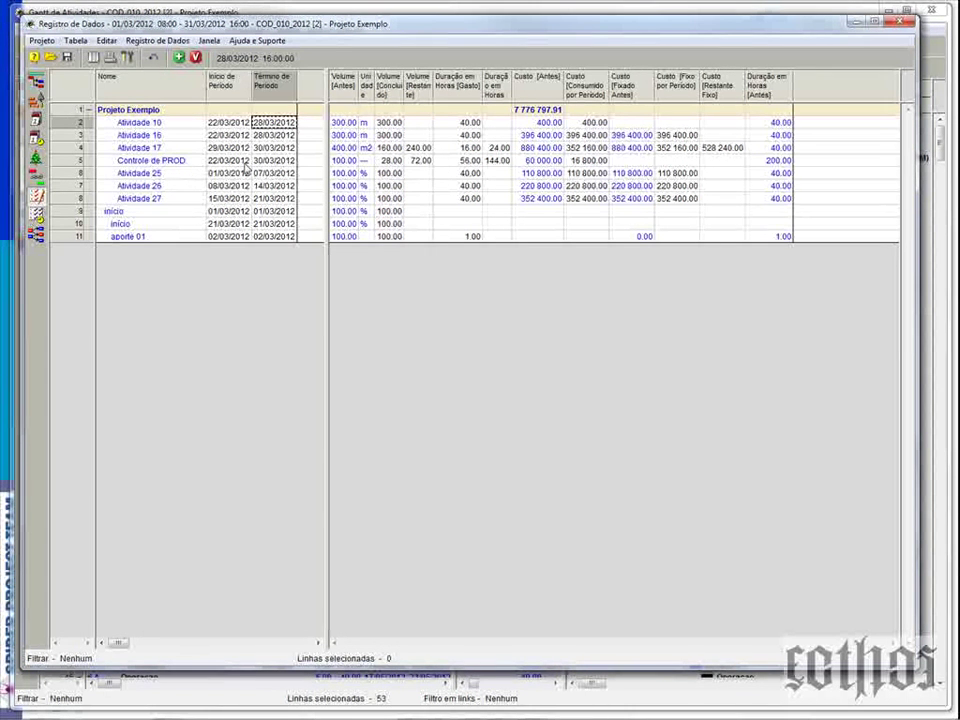
# Step: Compare the Controle de PROD activity's spent hours with its Duração em Horas [Antes] value
pyautogui.click(147, 166)
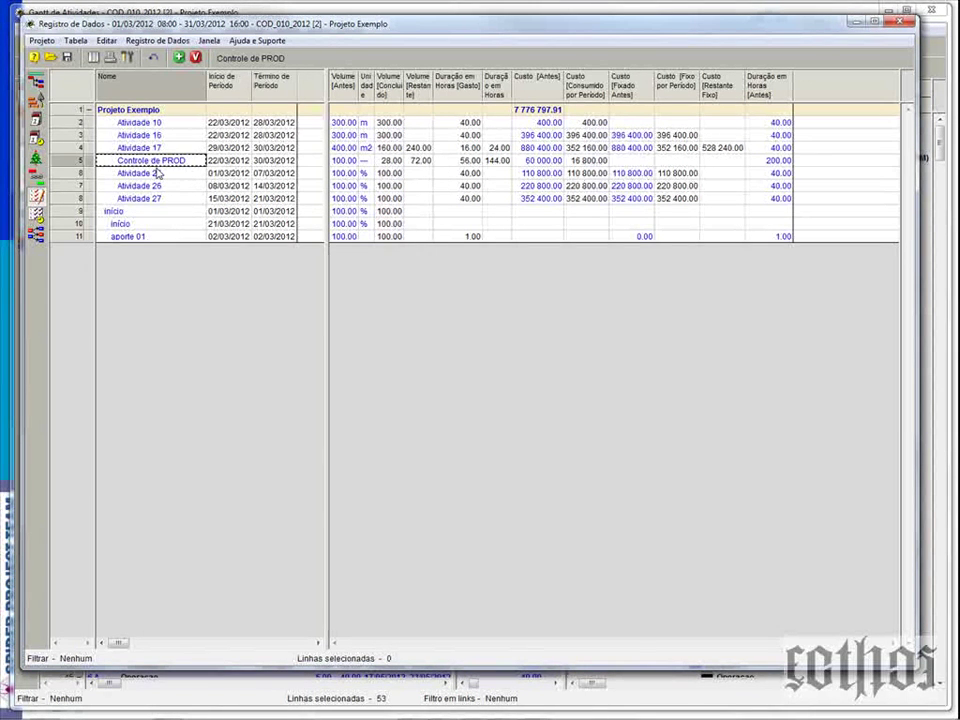
pyautogui.click(463, 161)
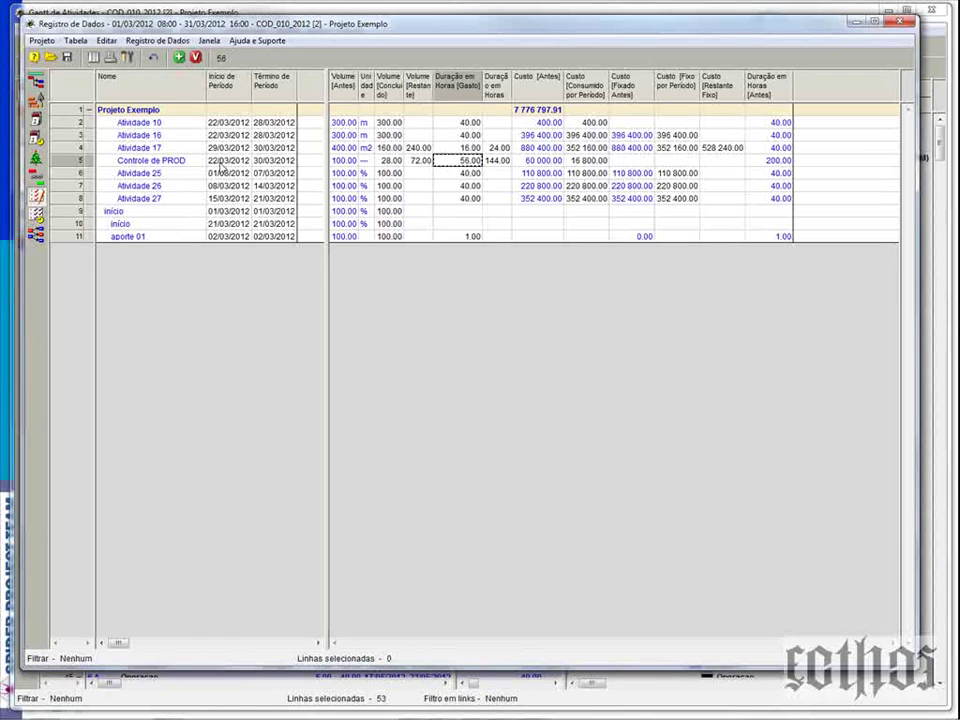
pyautogui.click(763, 160)
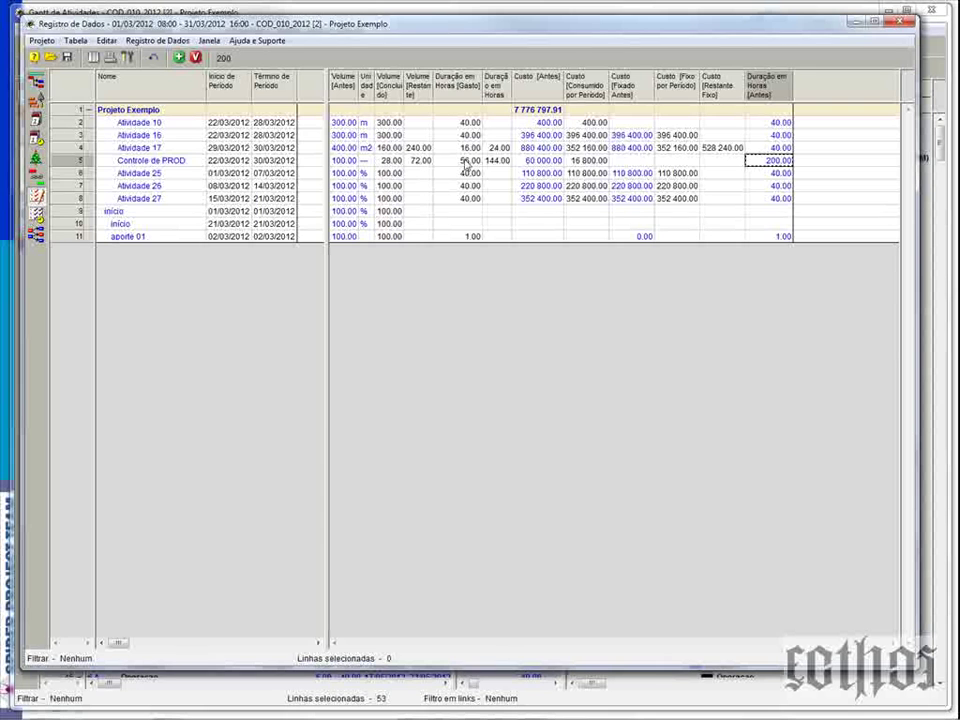
pyautogui.click(467, 161)
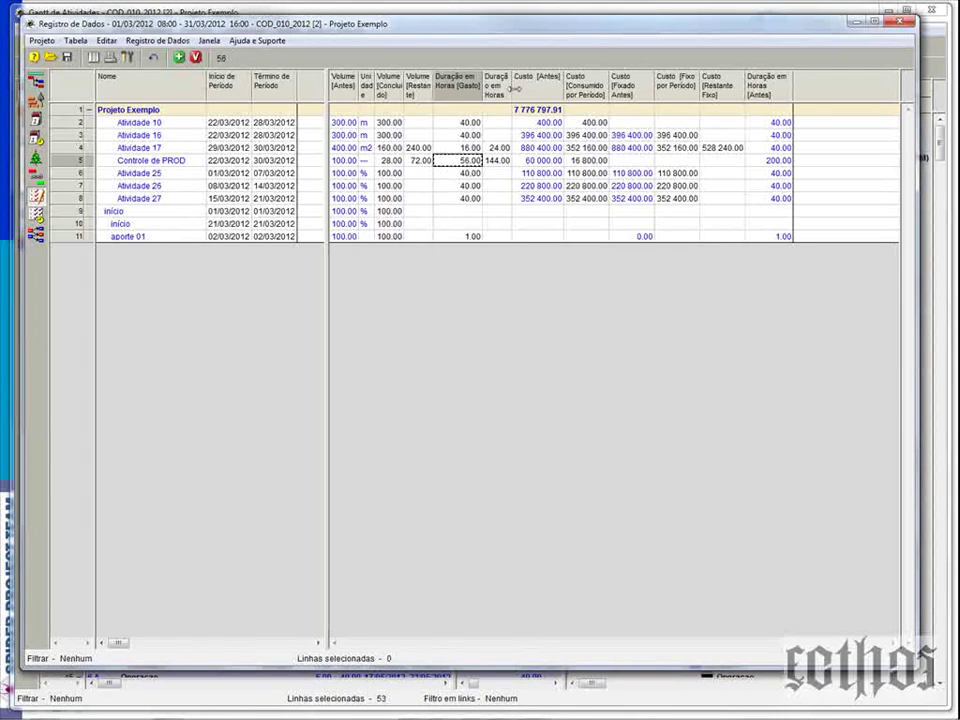
# Step: Widen the Duração em Horas [Gasto], Duração em Horas [Restante] and Volume [Concluído] columns and check Atividade 17's completed volume
pyautogui.moveTo(509, 88)
pyautogui.mouseDown()
pyautogui.moveTo(539, 88)
pyautogui.moveTo(492, 84)
pyautogui.mouseUp()
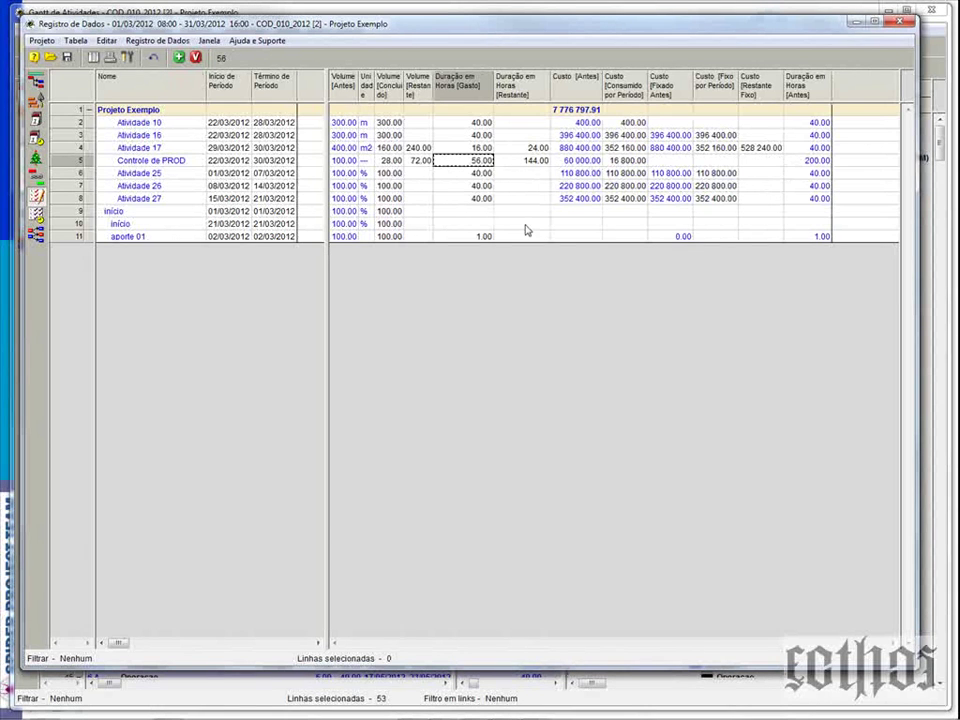
pyautogui.moveTo(403, 80); pyautogui.dragTo(424, 77)
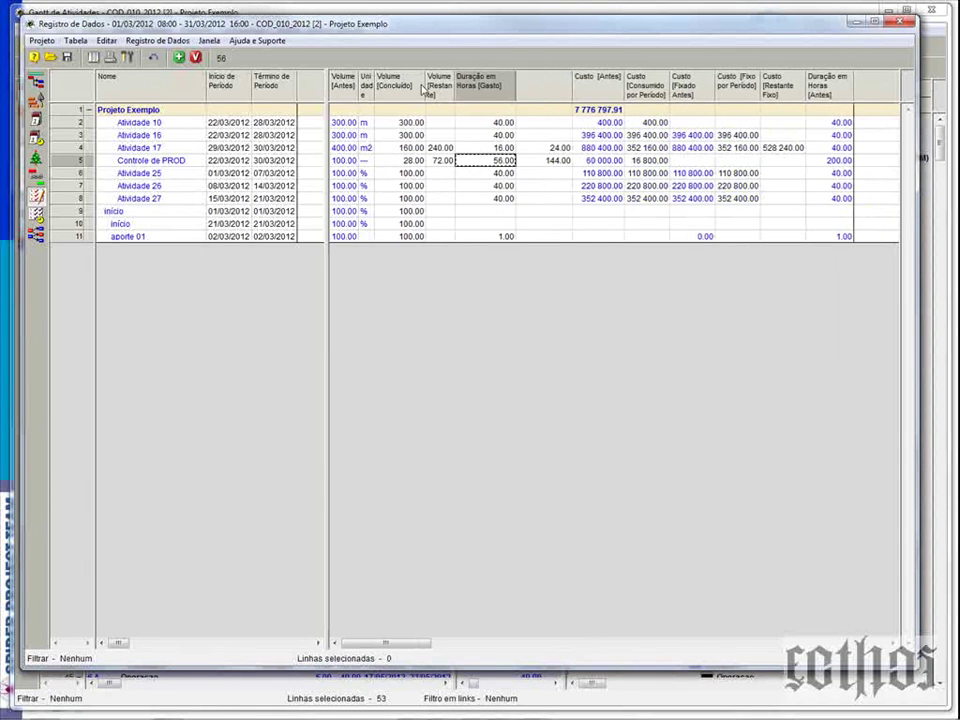
pyautogui.click(181, 148)
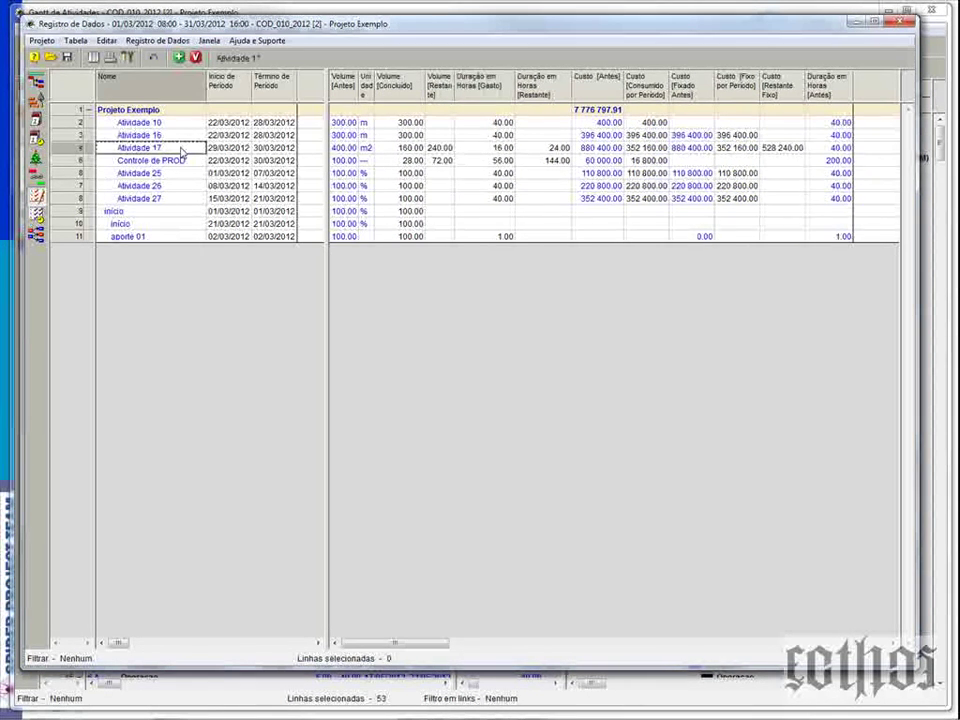
pyautogui.click(397, 150)
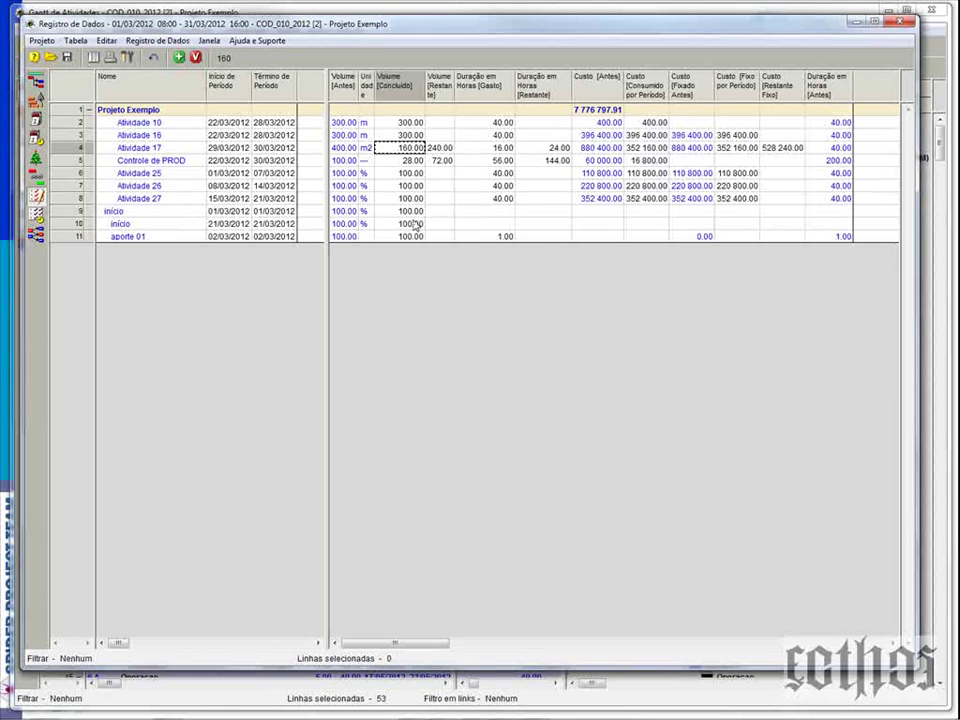
# Step: Move the Volume [Antes] column to the end of the table and compare Atividade 17's completed volume with its period dates
pyautogui.click(346, 82)
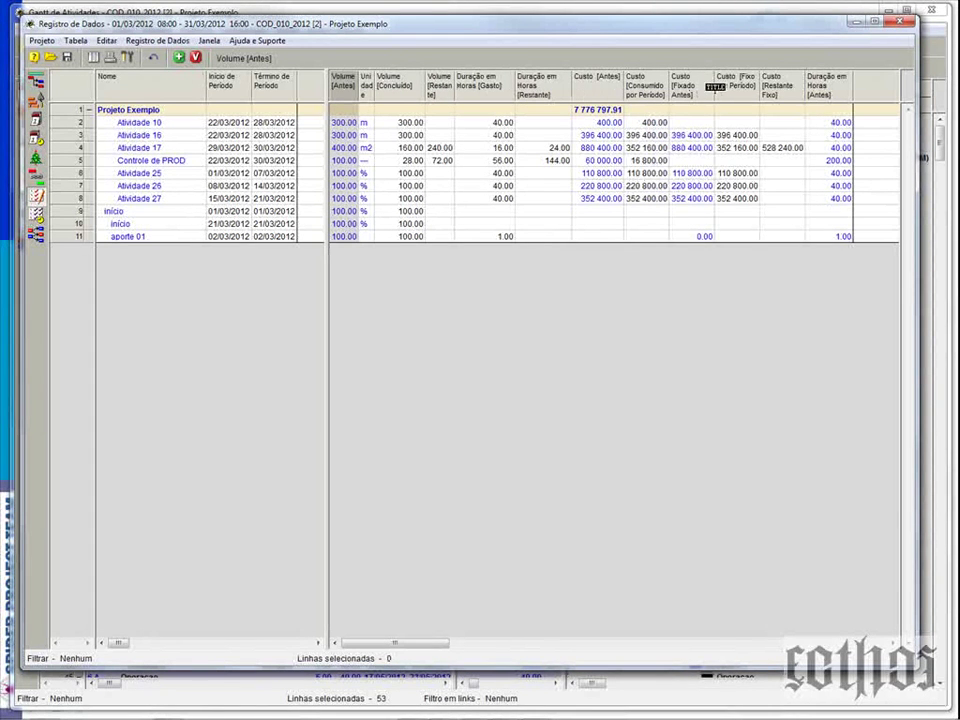
pyautogui.moveTo(850, 84); pyautogui.dragTo(854, 86)
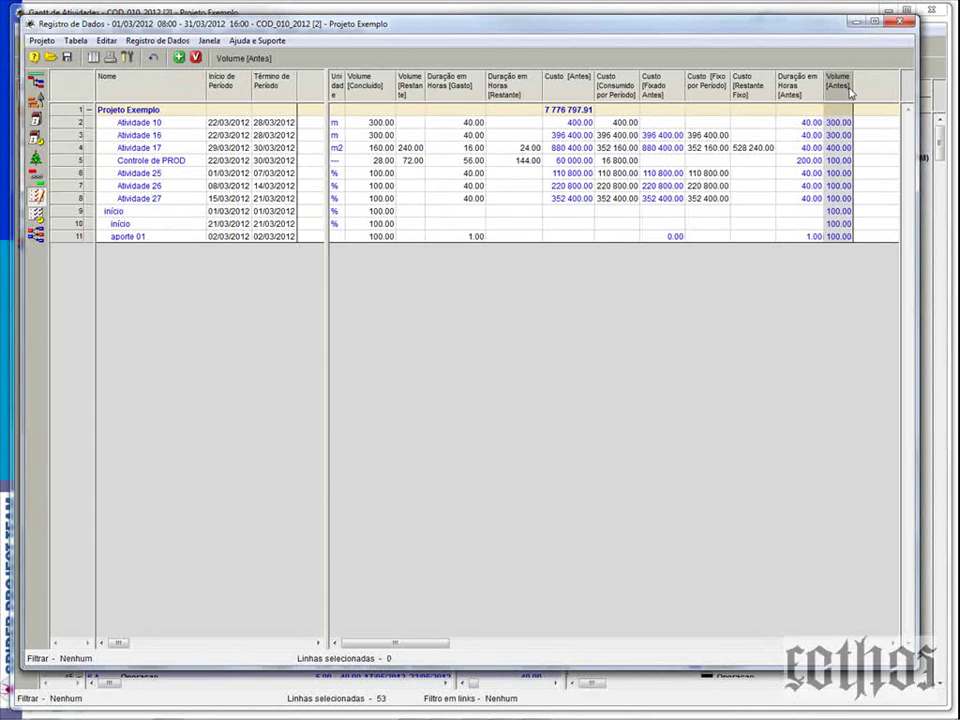
pyautogui.click(390, 150)
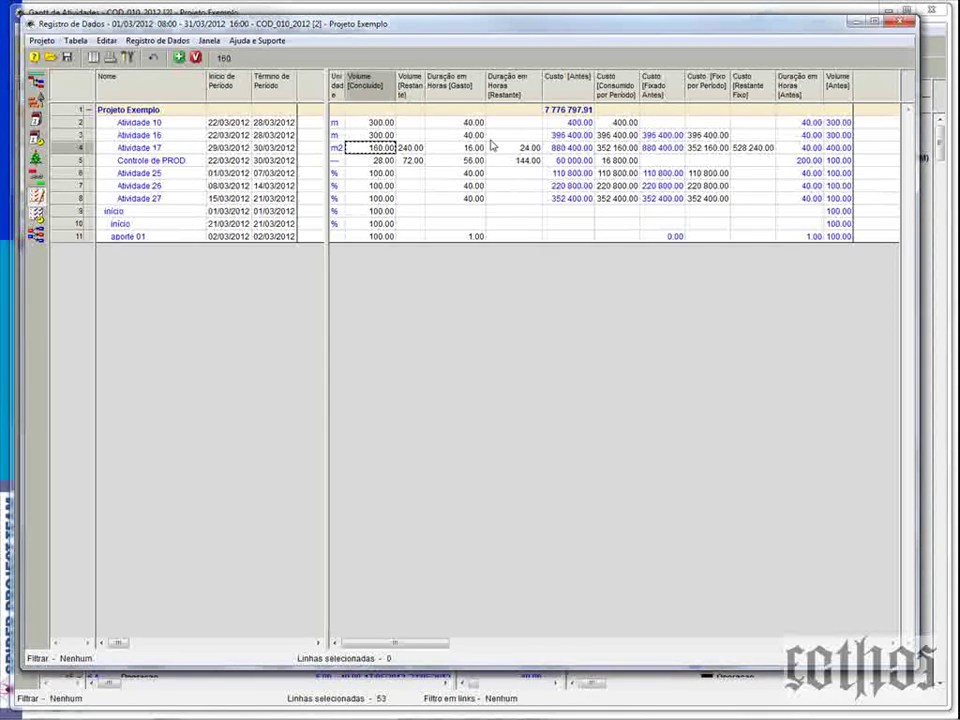
pyautogui.click(218, 152)
pyautogui.click(265, 150)
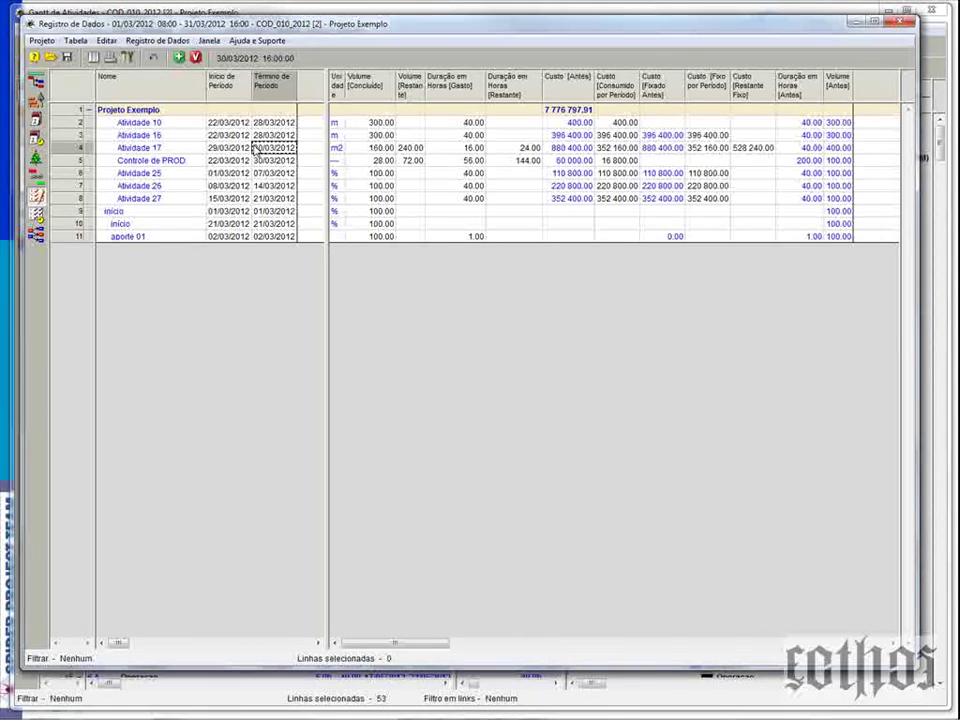
# Step: Place the Unidade de Volume column directly after Volume [Concluído] and check Atividade 17's completed and remaining volumes
pyautogui.click(376, 148)
pyautogui.moveTo(338, 86); pyautogui.dragTo(400, 95)
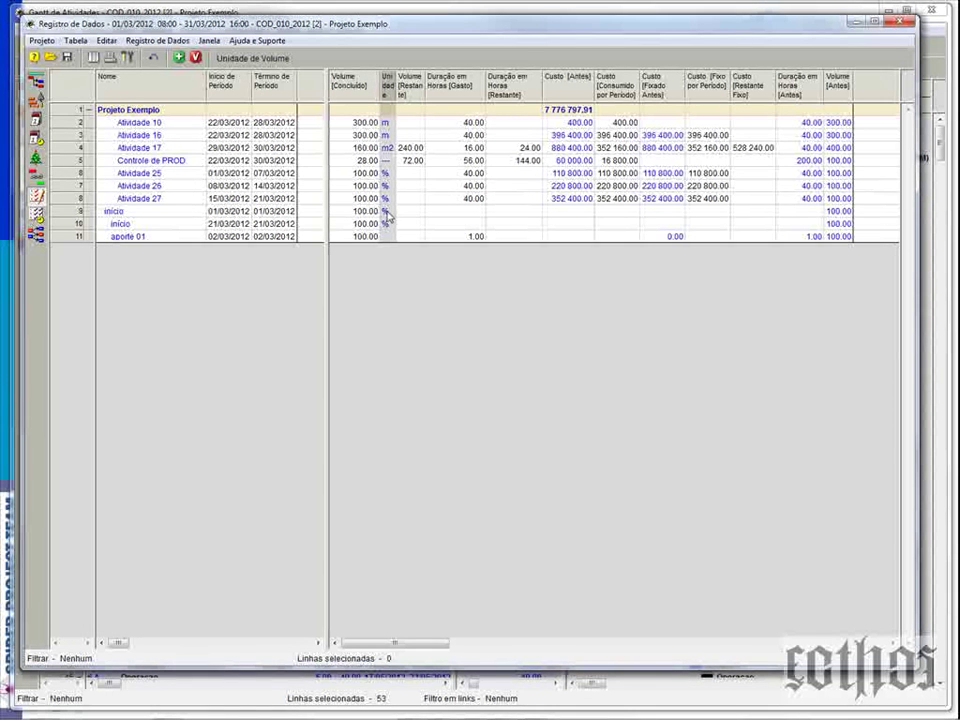
pyautogui.click(410, 150)
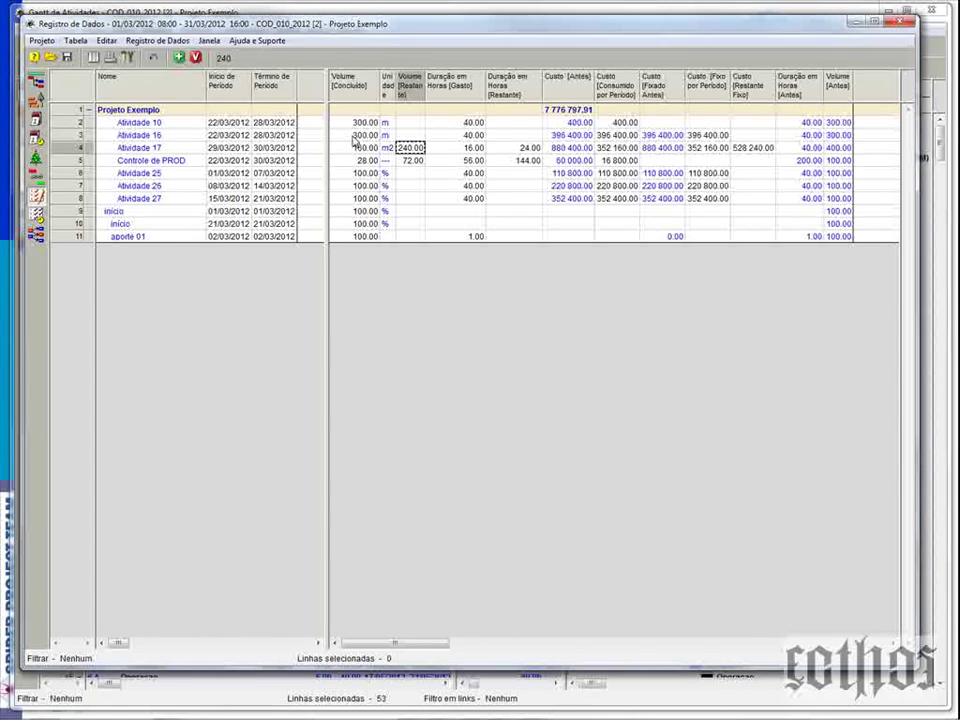
# Step: Examine Atividade 16's completed volume, unit, period dates, Volume [Antes], spent hours and cost consumed in the period
pyautogui.click(362, 136)
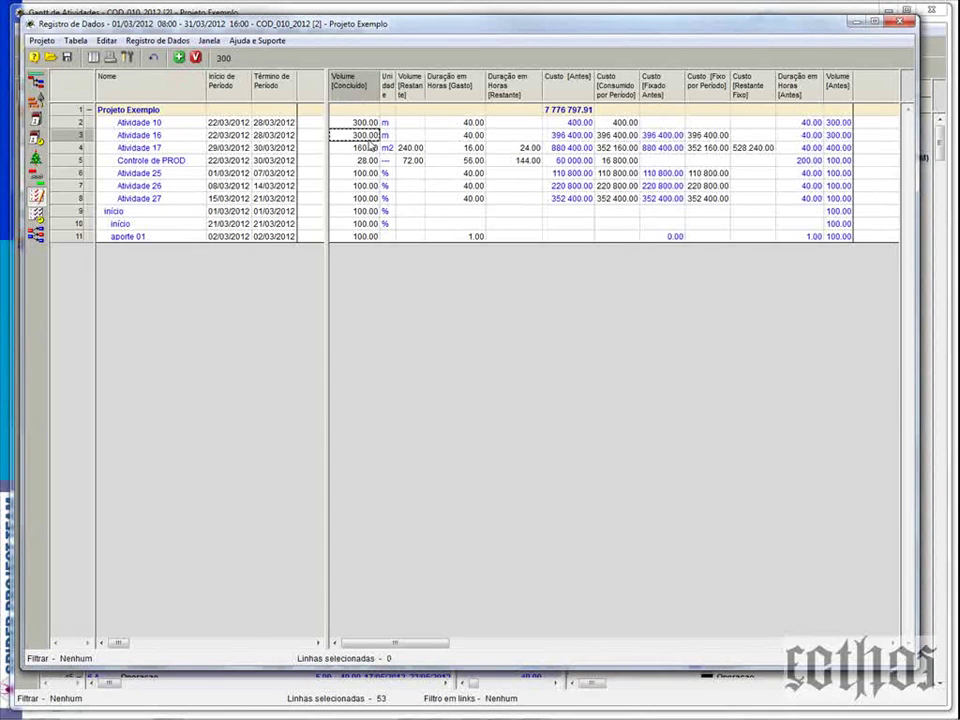
pyautogui.click(232, 135)
pyautogui.click(268, 136)
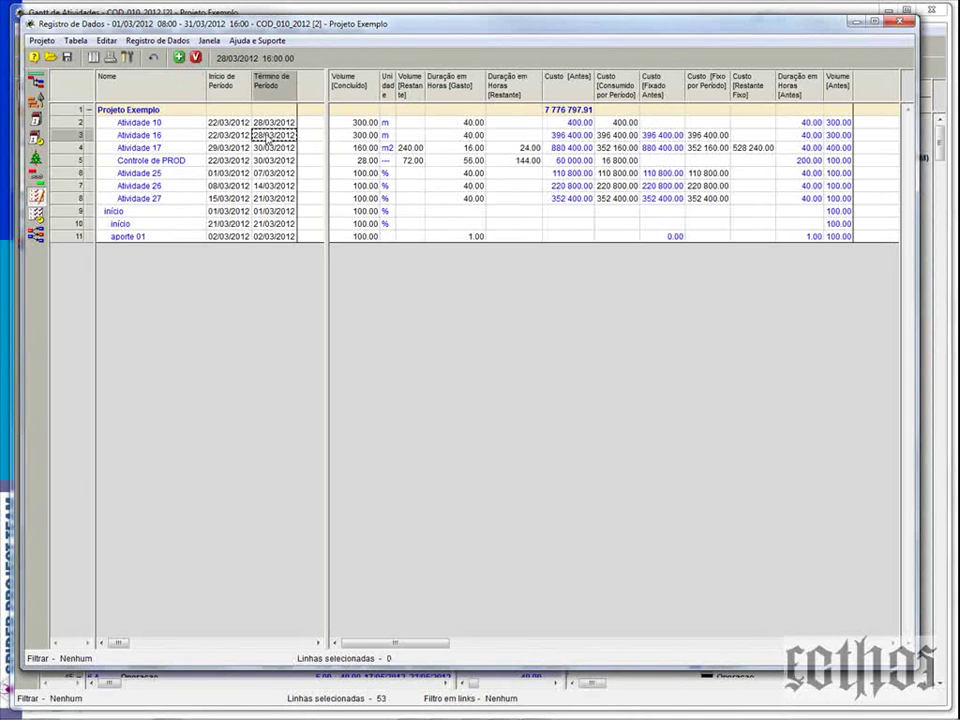
pyautogui.click(360, 136)
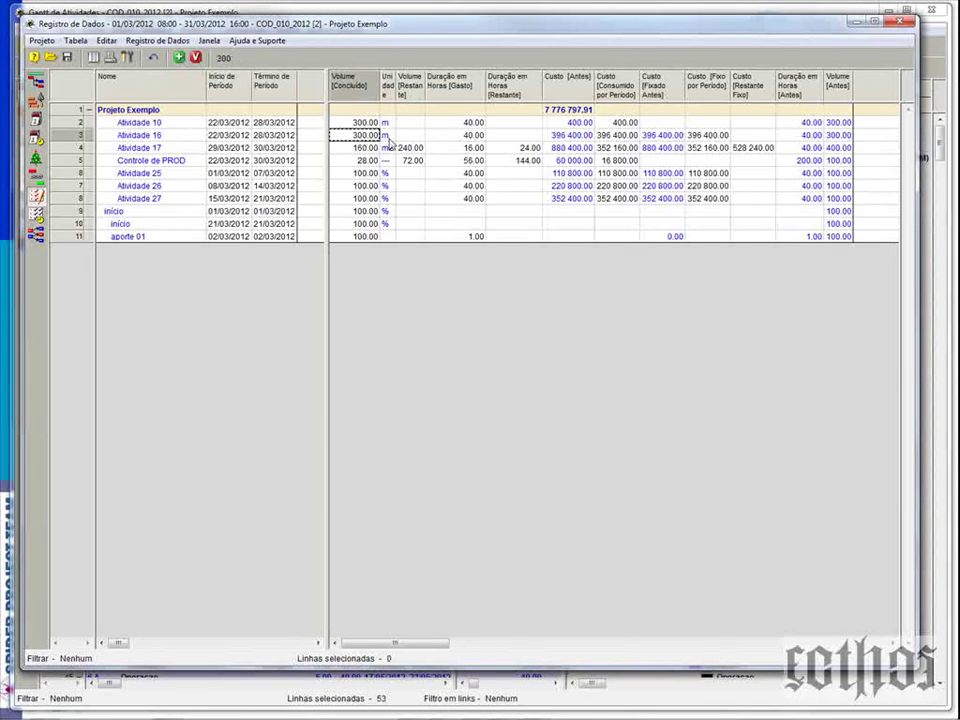
pyautogui.click(386, 136)
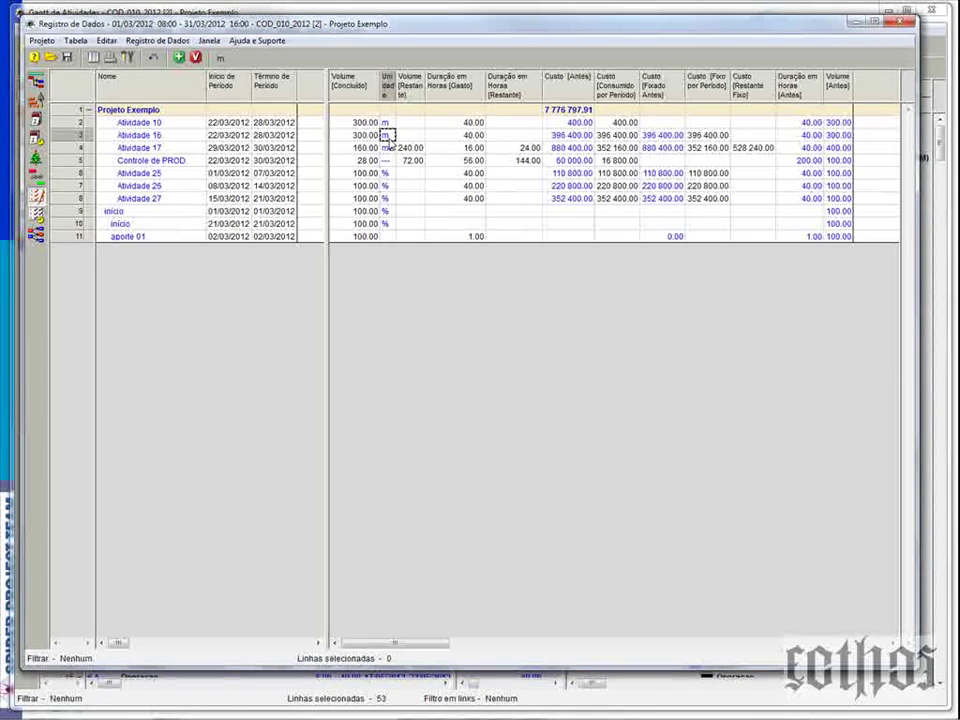
pyautogui.click(830, 136)
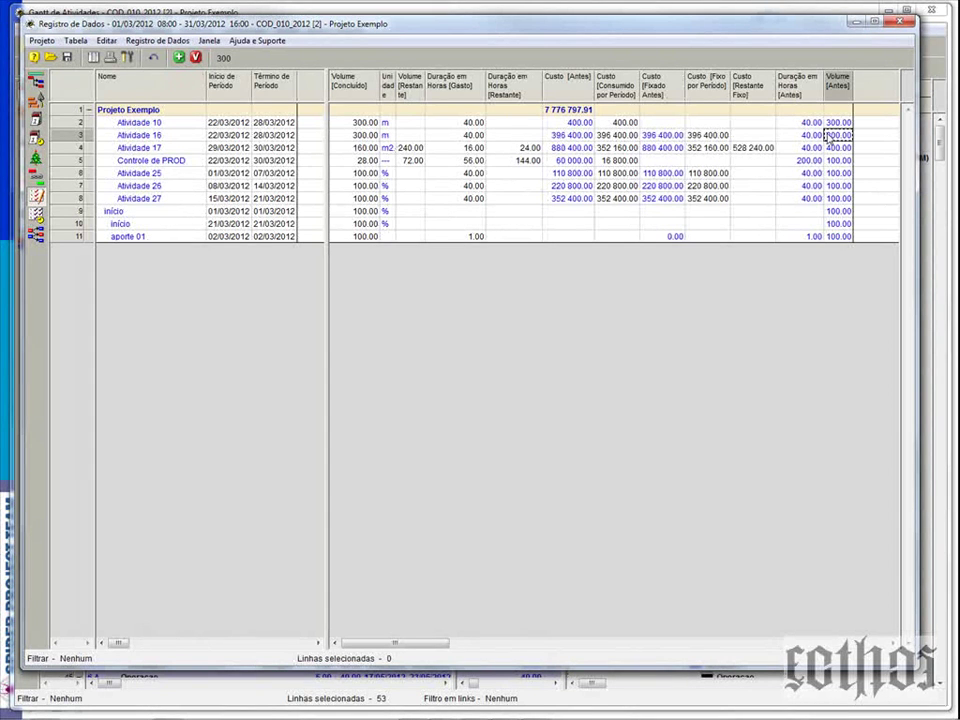
pyautogui.click(464, 136)
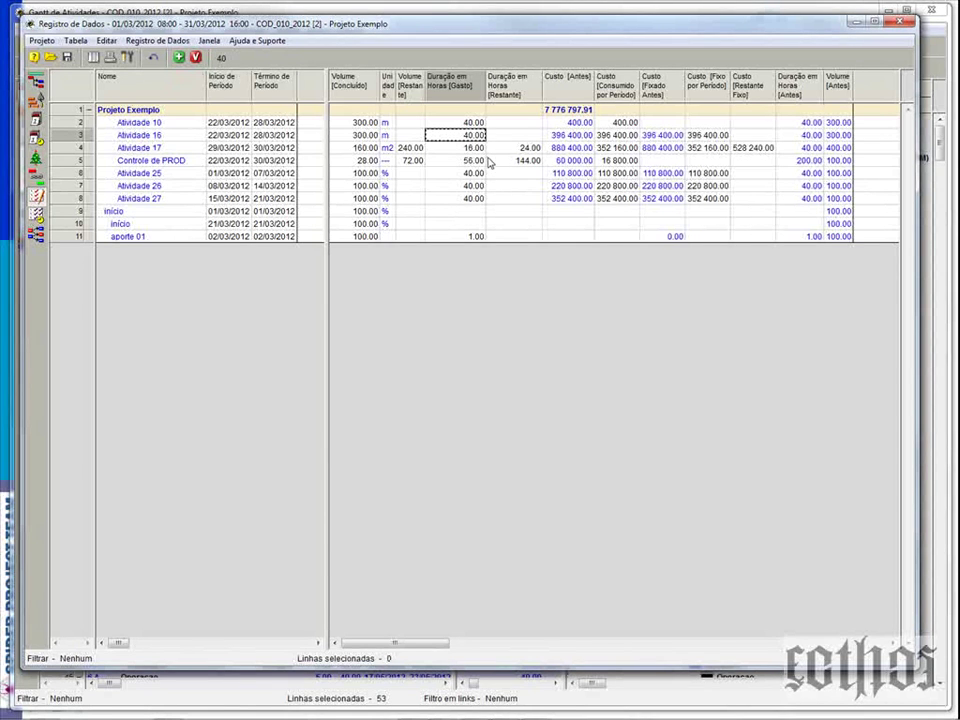
pyautogui.click(611, 136)
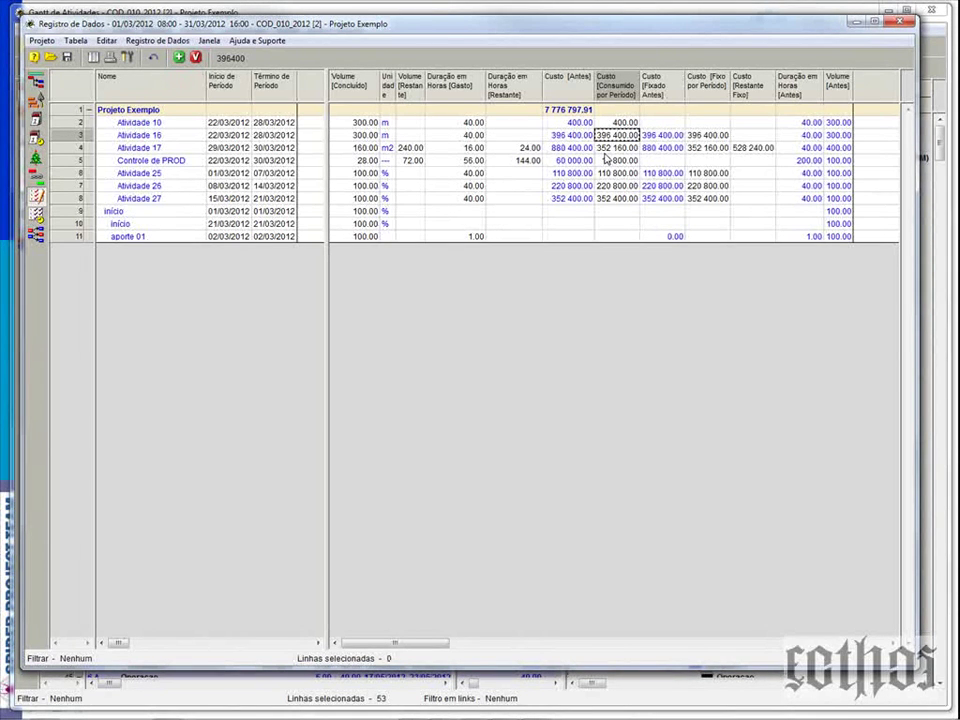
# Step: Move the Custo [Fixado Antes] column after Volume [Antes] and widen Custo [Fixo por Período], checking Atividade 16's remaining fixed cost
pyautogui.click(658, 86)
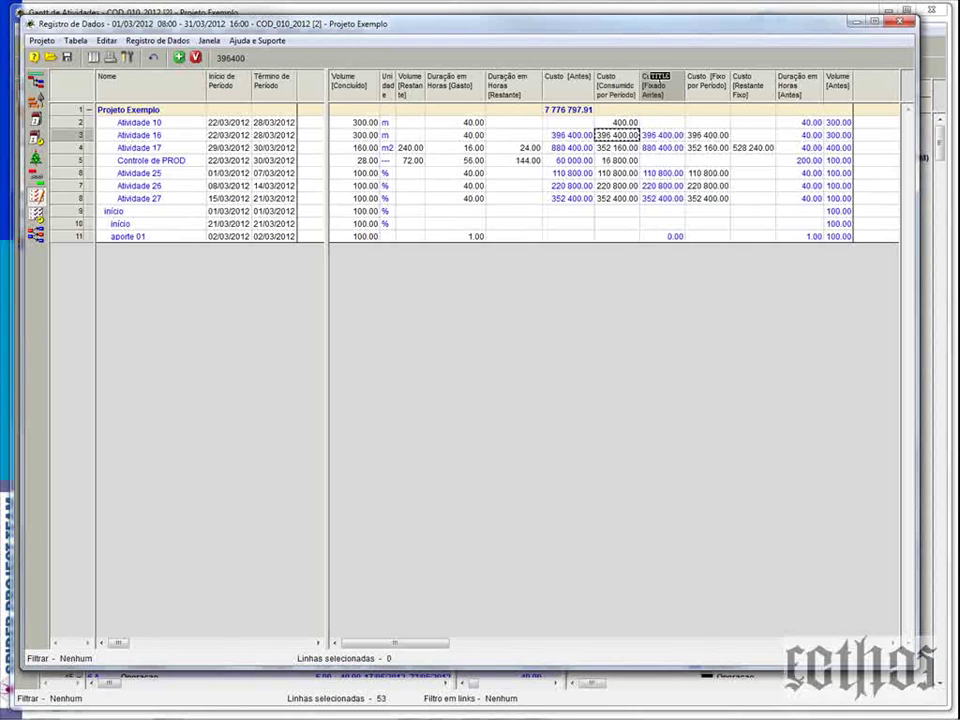
pyautogui.moveTo(828, 78); pyautogui.dragTo(852, 82)
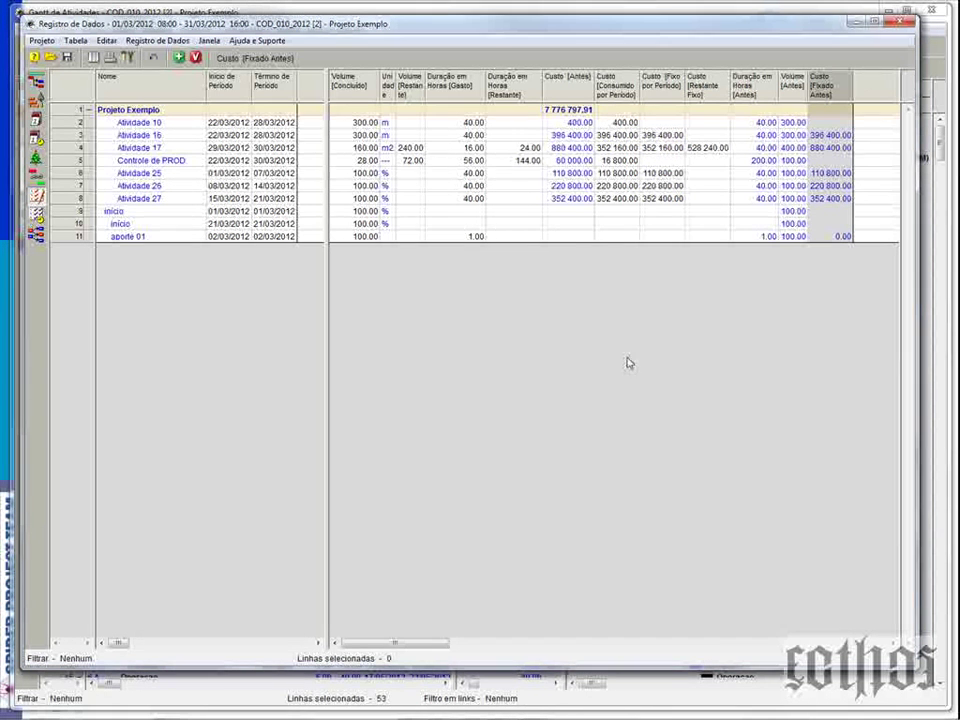
pyautogui.moveTo(685, 86); pyautogui.dragTo(695, 86)
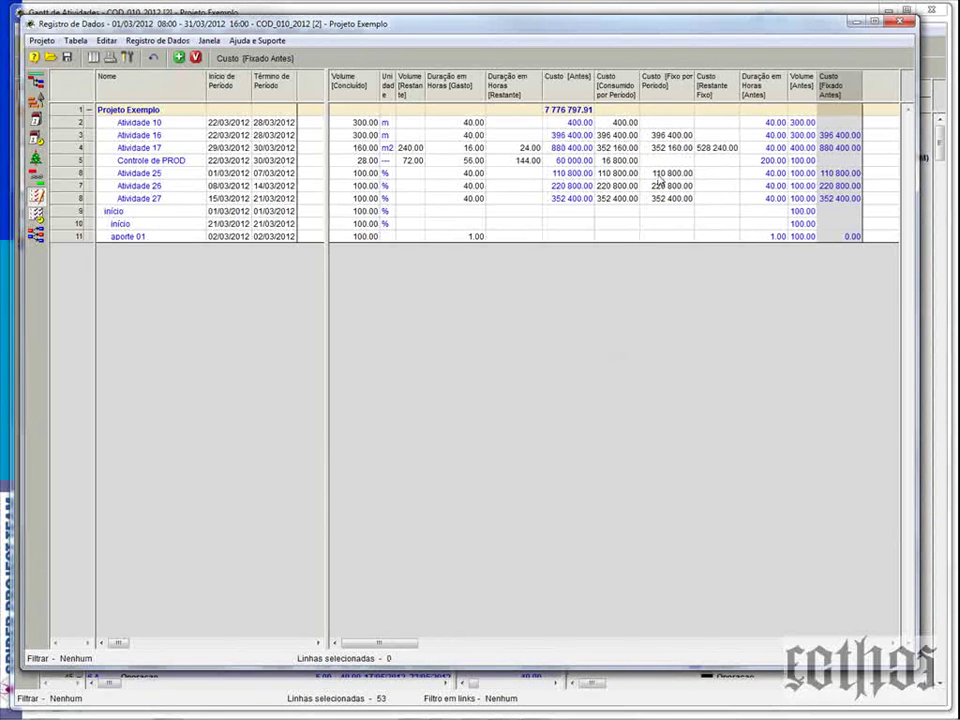
pyautogui.click(704, 136)
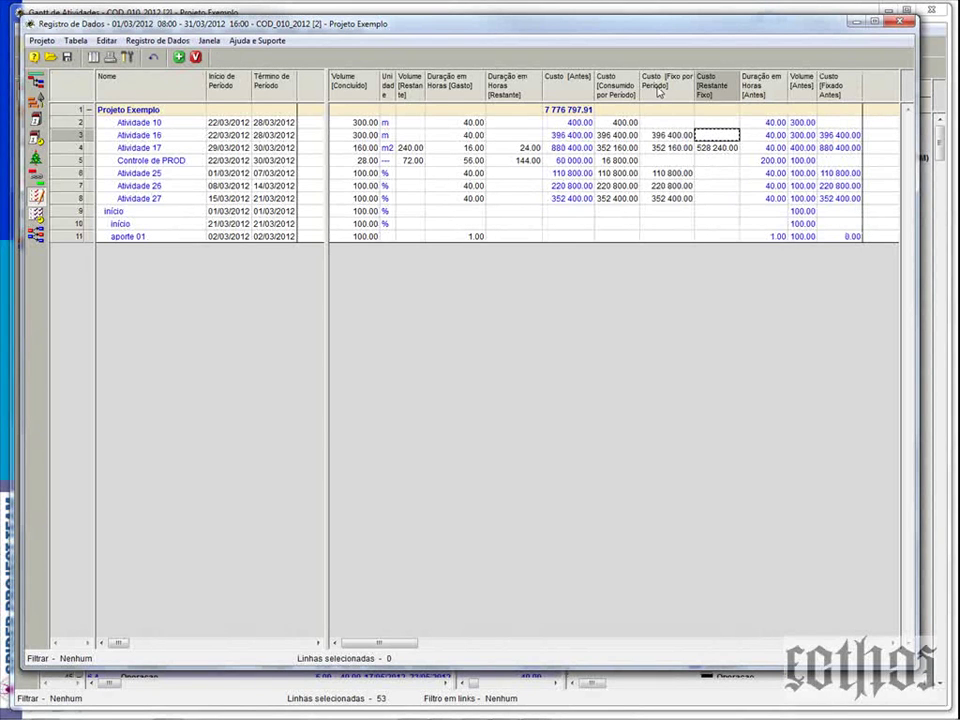
# Step: Move the Custo [Fixo por Período] and Custo [Antes] columns to the end of the table and narrow the name and dates pane
pyautogui.moveTo(659, 90); pyautogui.dragTo(831, 104)
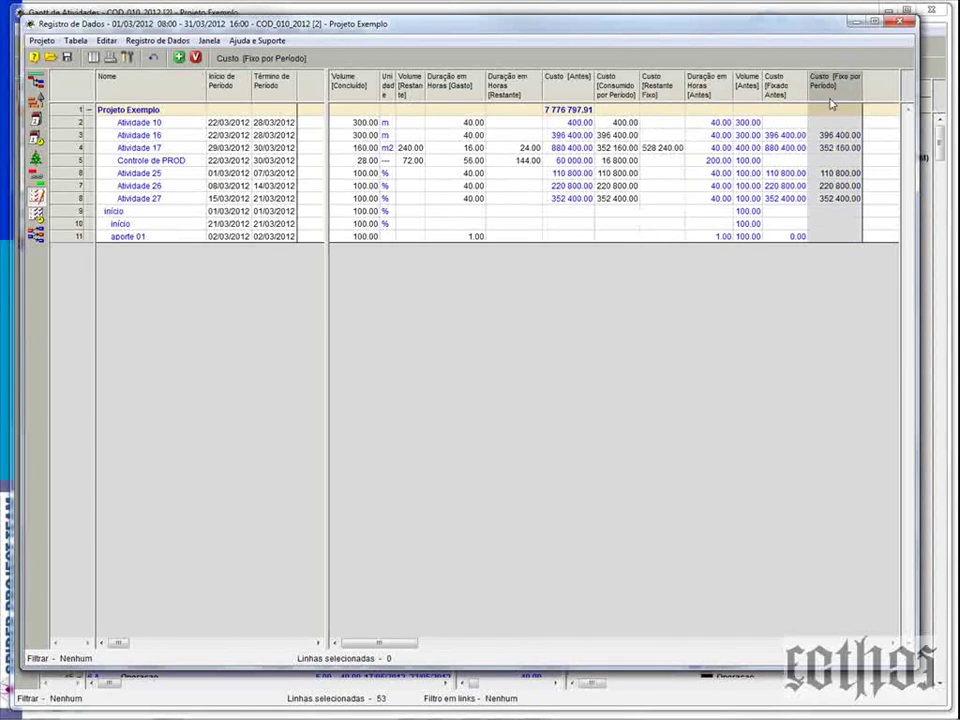
pyautogui.click(710, 86)
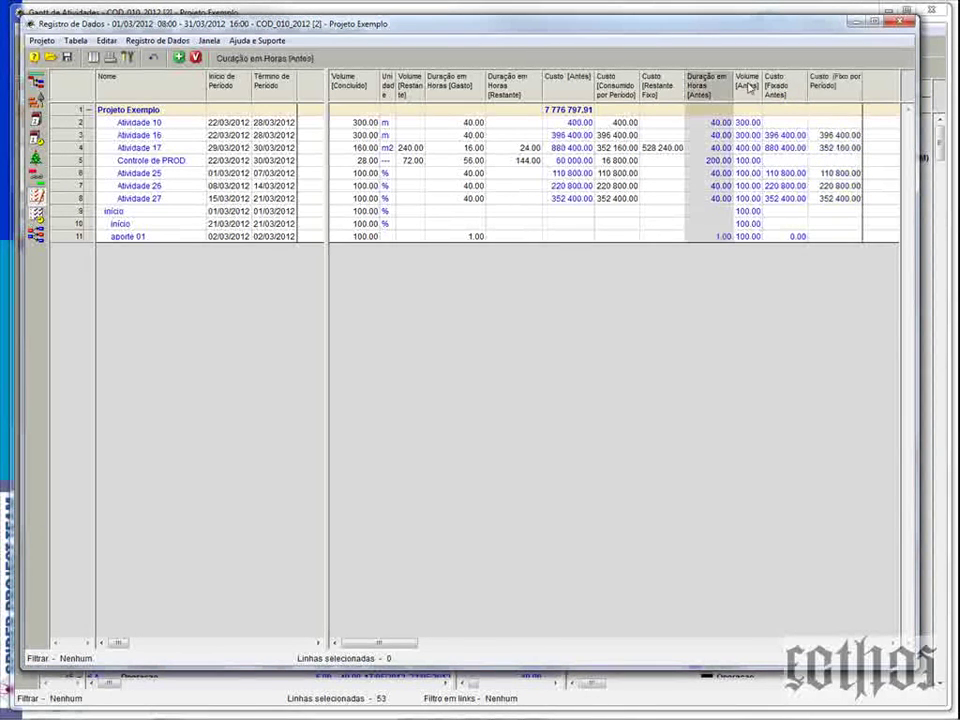
pyautogui.click(750, 88)
pyautogui.click(785, 87)
pyautogui.click(833, 88)
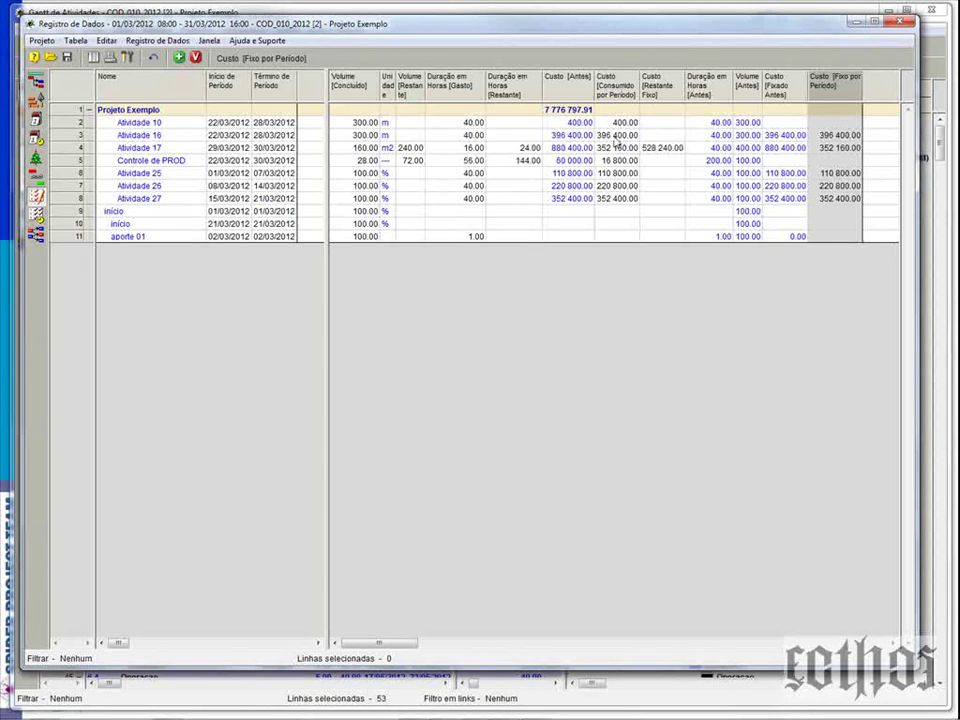
pyautogui.click(616, 139)
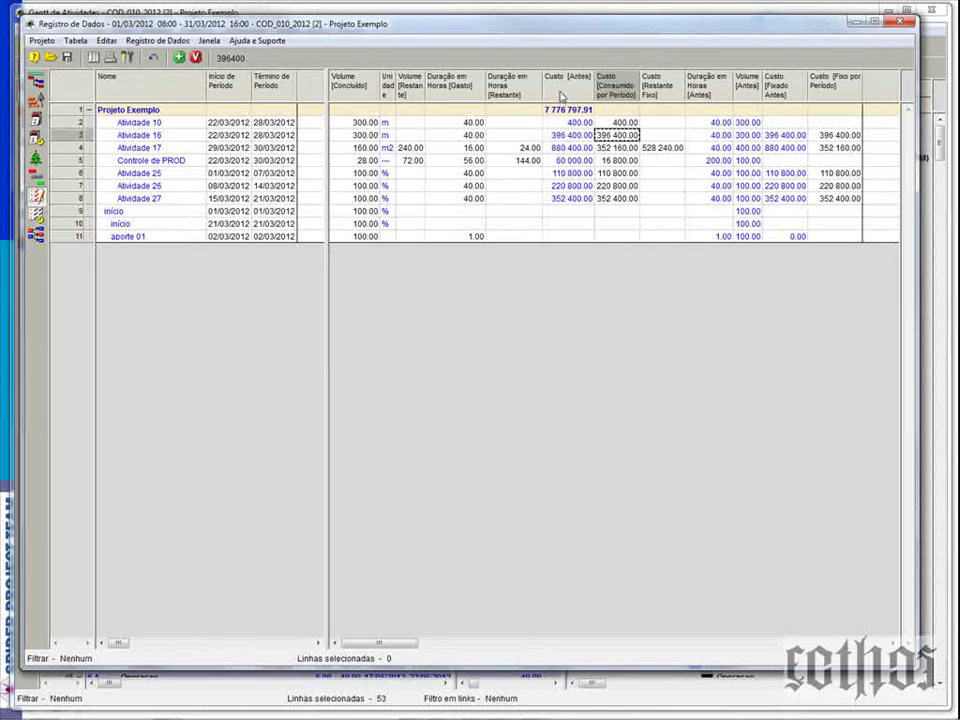
pyautogui.moveTo(561, 97); pyautogui.dragTo(860, 95)
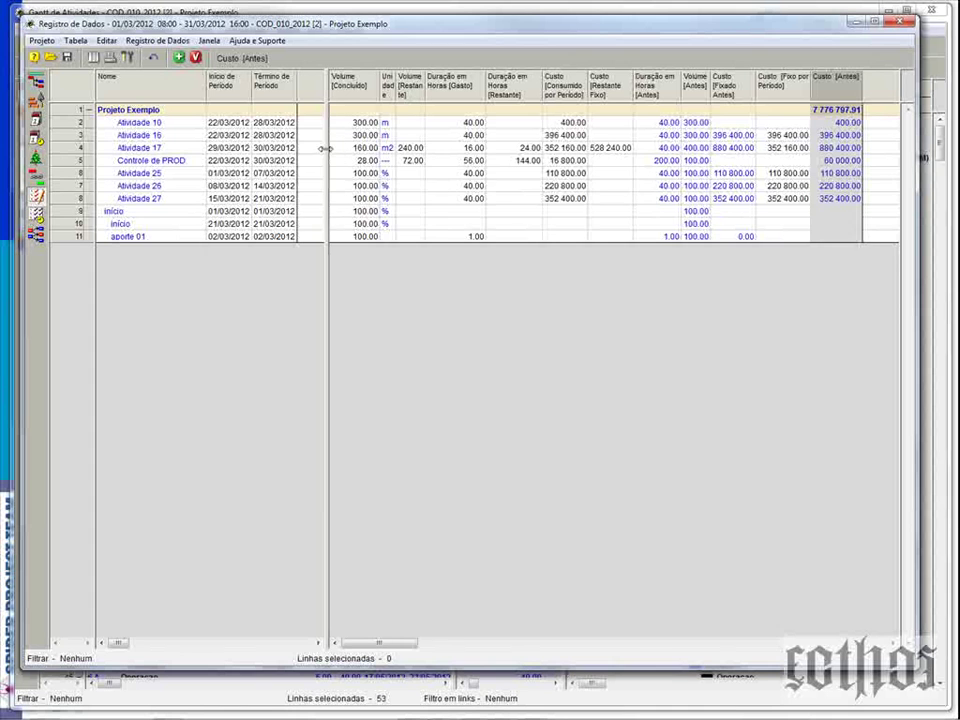
pyautogui.moveTo(325, 148); pyautogui.dragTo(301, 150)
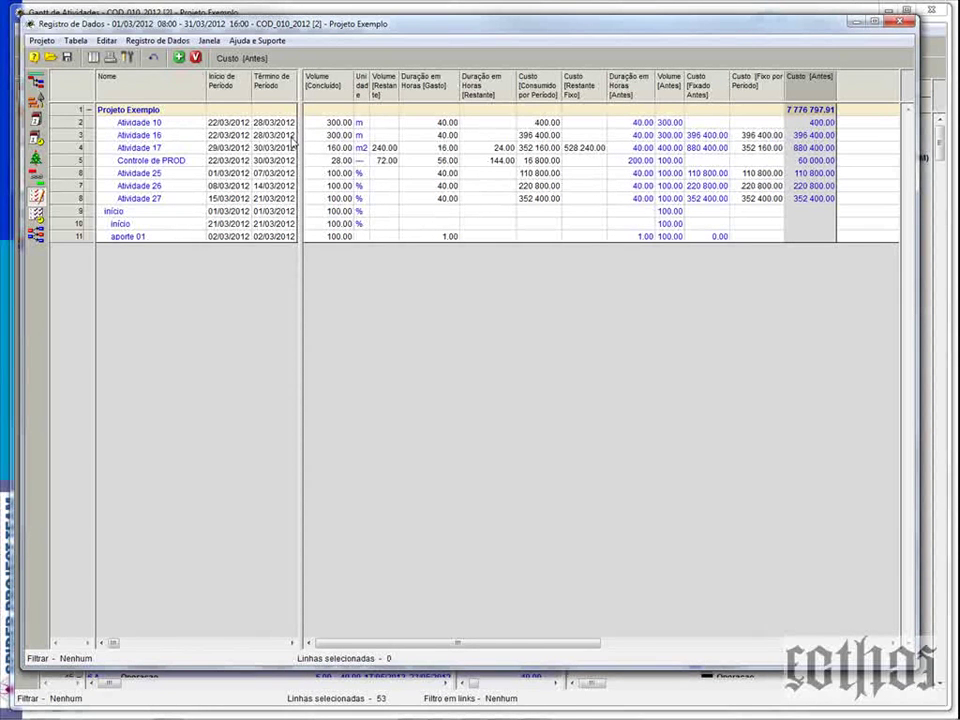
# Step: Examine the register rows from Projeto Exemplo to aporte 01, including Atividade 17's cost consumed in the period and aporte 01's costs
pyautogui.click(125, 109)
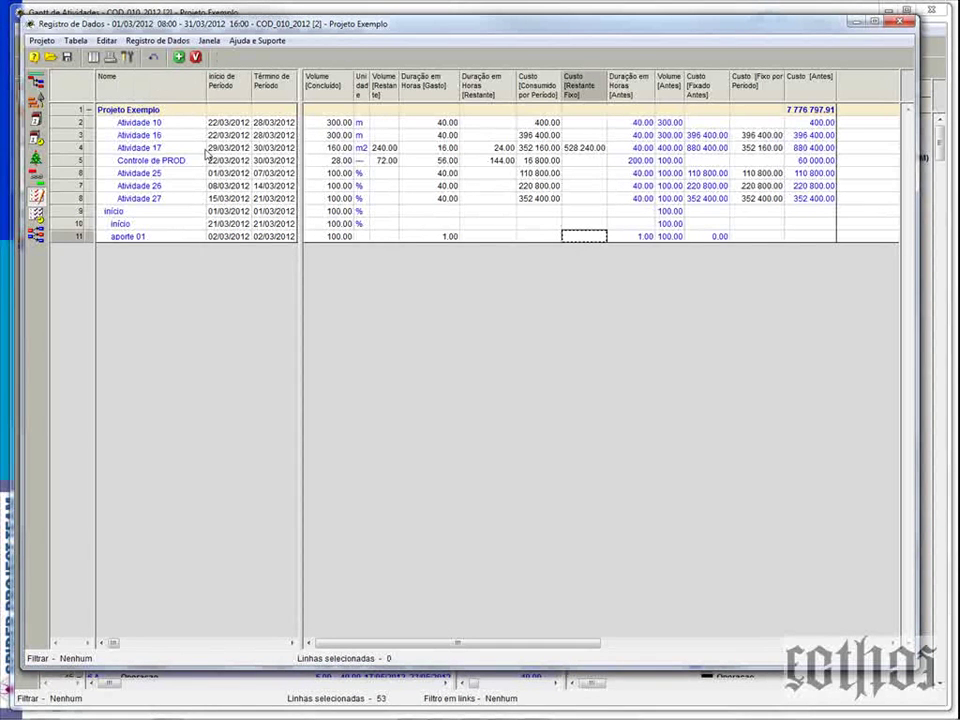
pyautogui.click(145, 125)
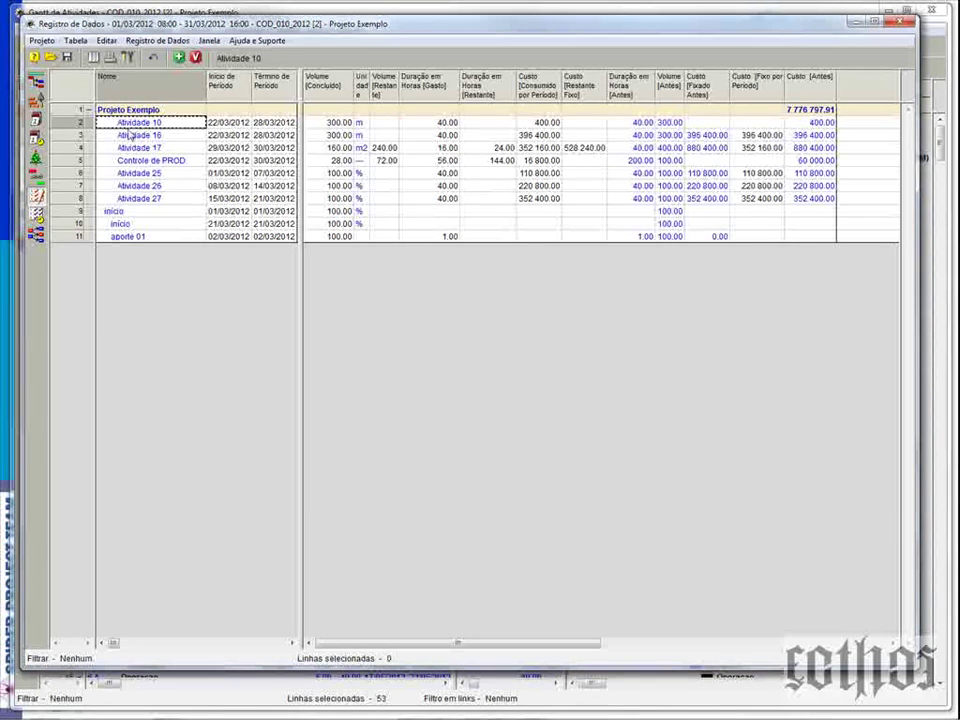
pyautogui.press('Up')
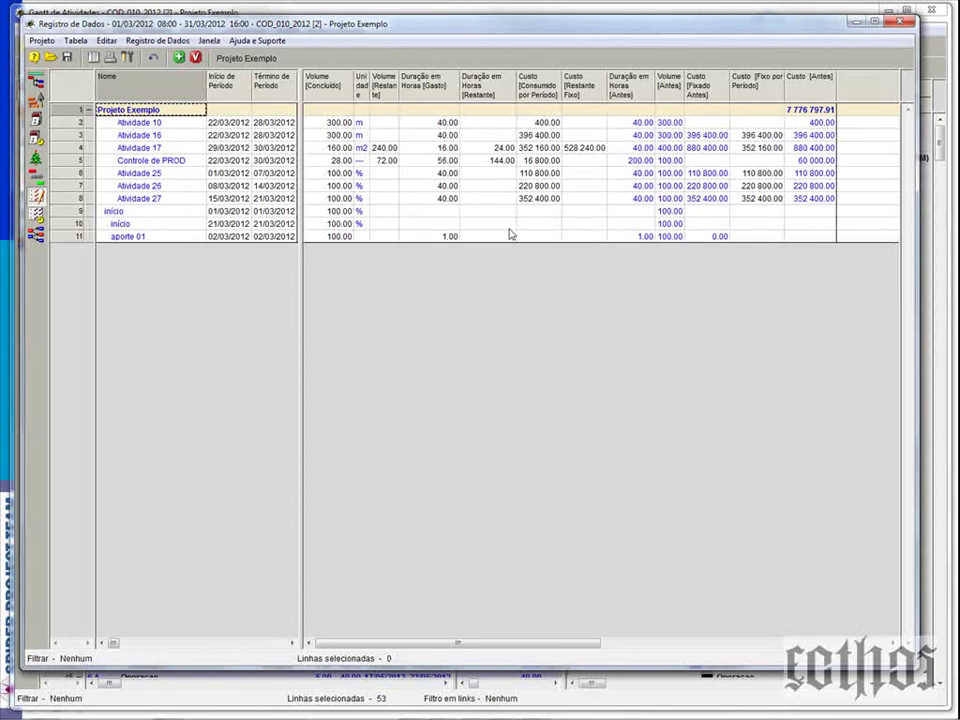
pyautogui.click(540, 236)
pyautogui.click(127, 114)
pyautogui.click(568, 238)
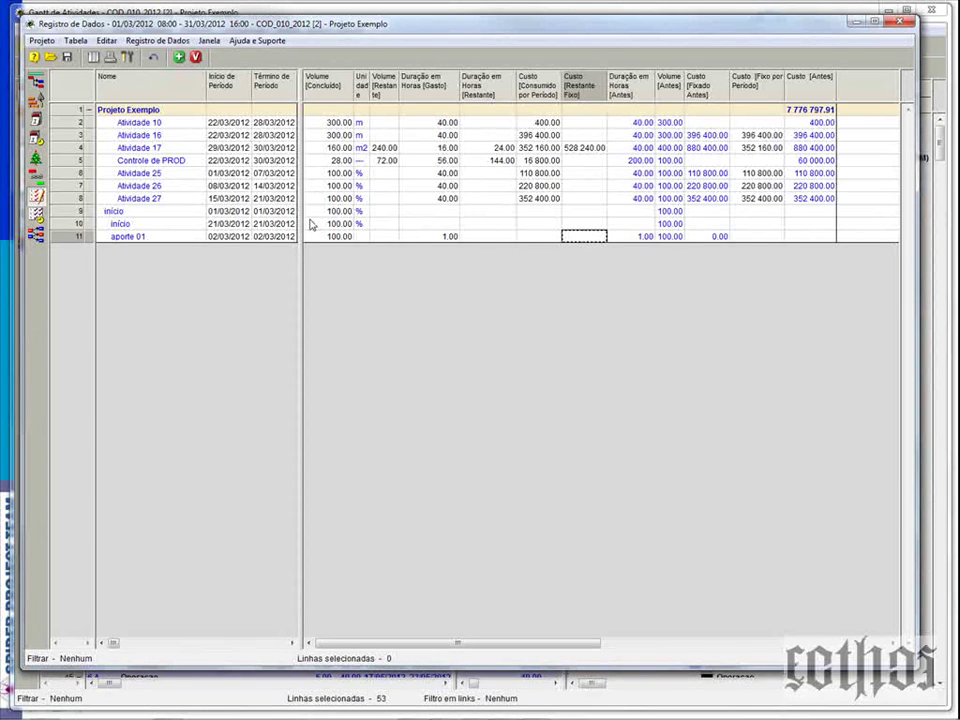
pyautogui.click(543, 150)
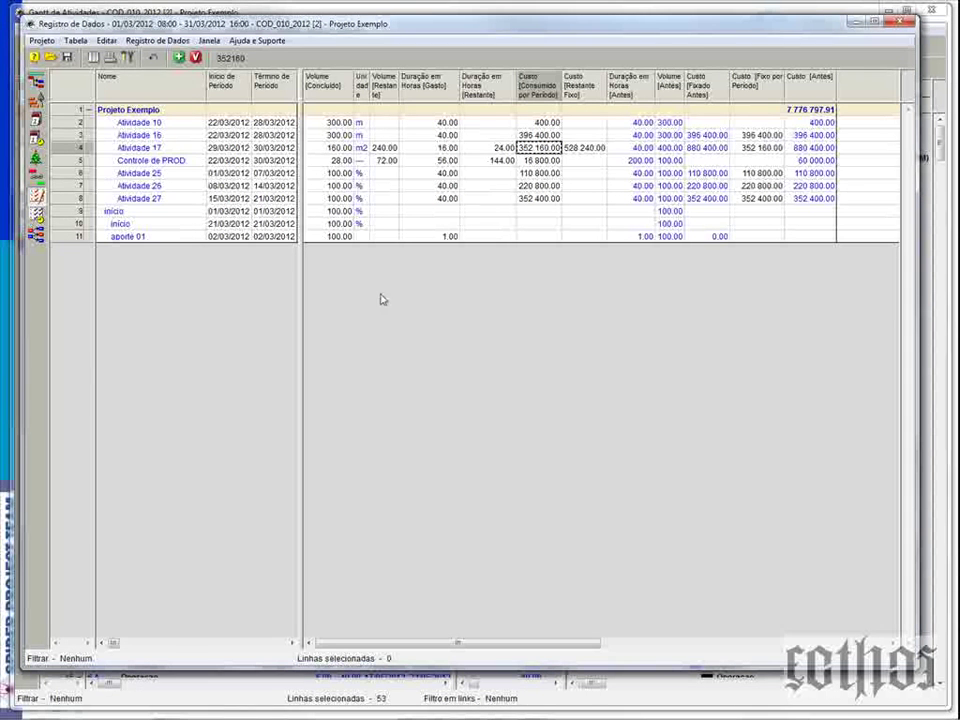
pyautogui.click(150, 123)
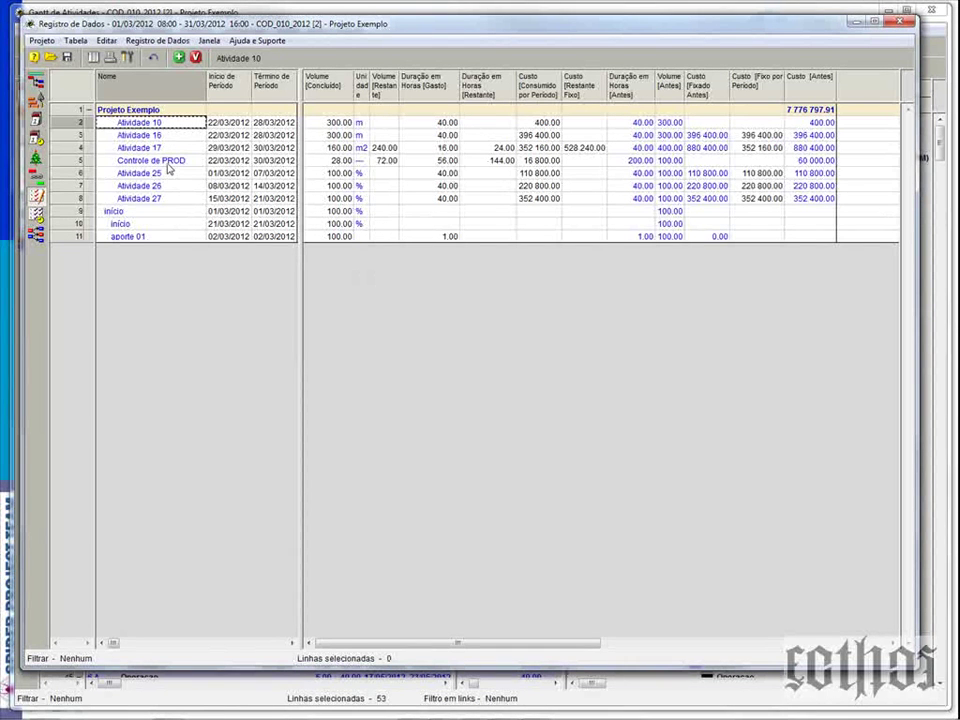
pyautogui.click(158, 238)
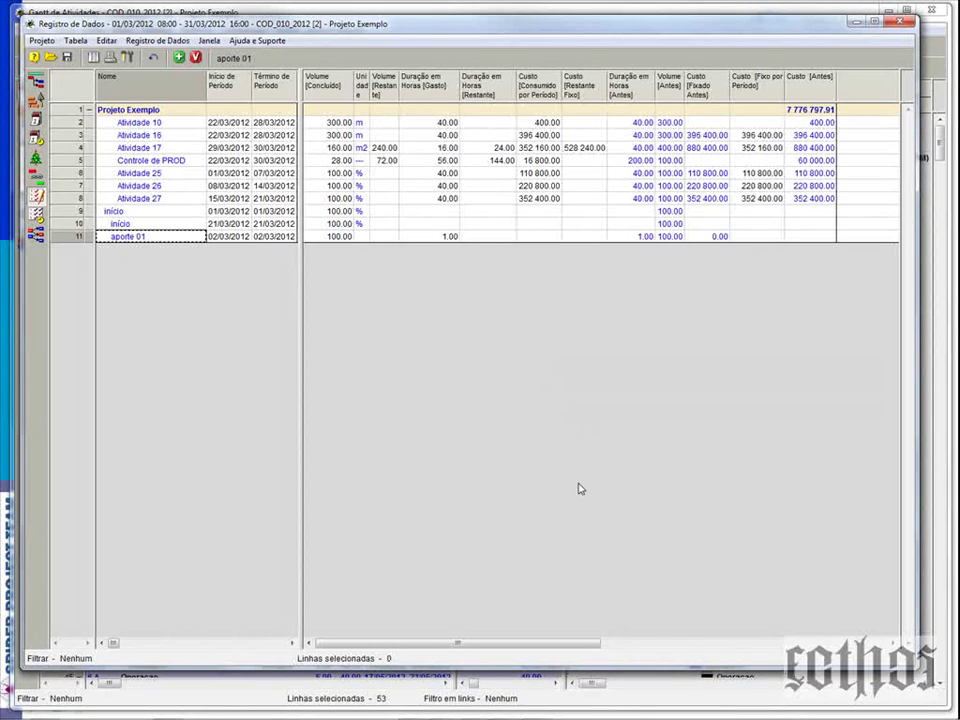
# Step: Shorten the data register window to reveal the Gantt chart and review the user-defined fields available as columns
pyautogui.moveTo(612, 668); pyautogui.dragTo(592, 311)
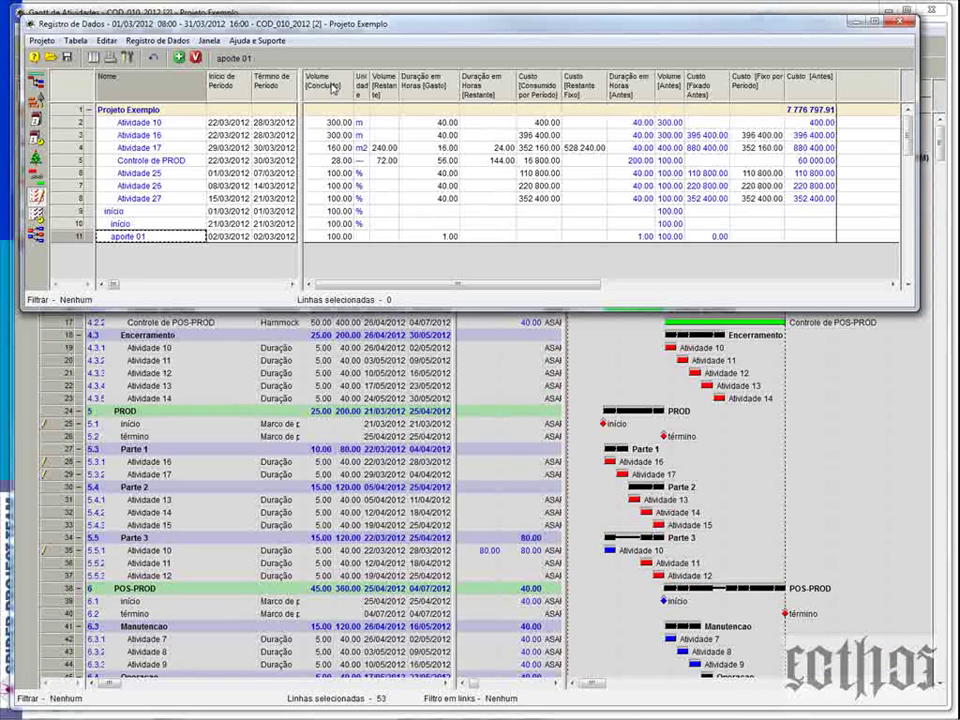
pyautogui.rightClick(333, 87)
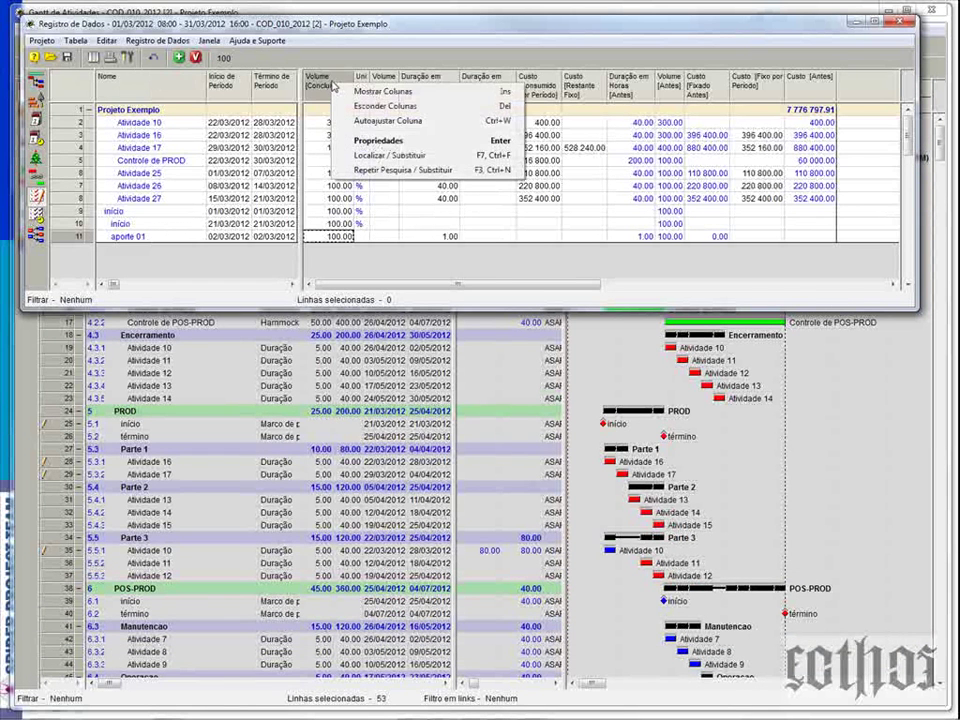
pyautogui.click(356, 92)
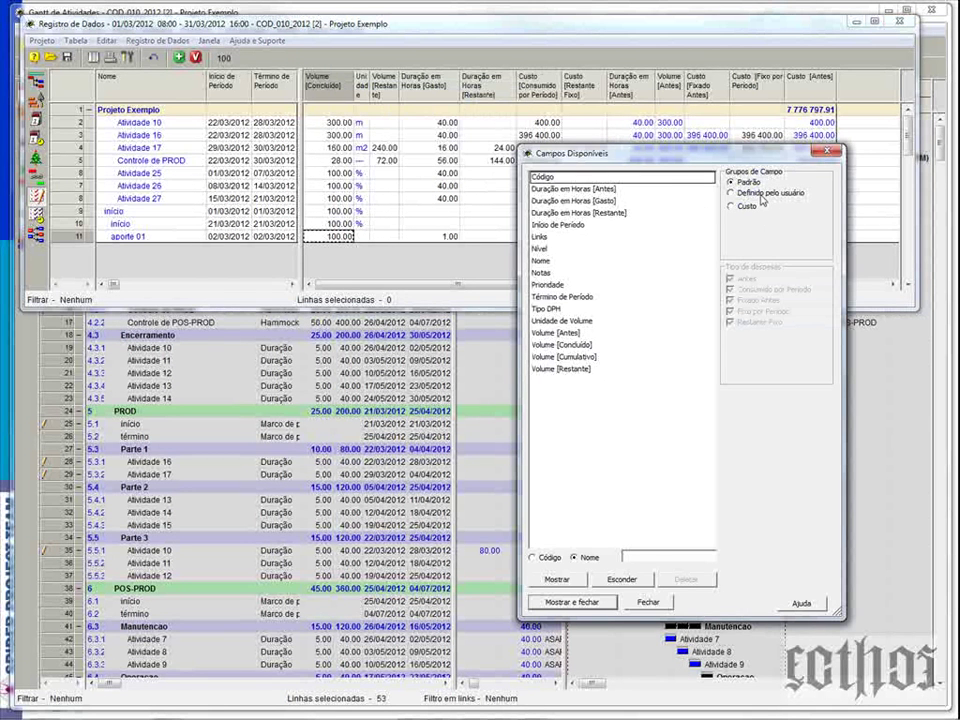
pyautogui.click(760, 196)
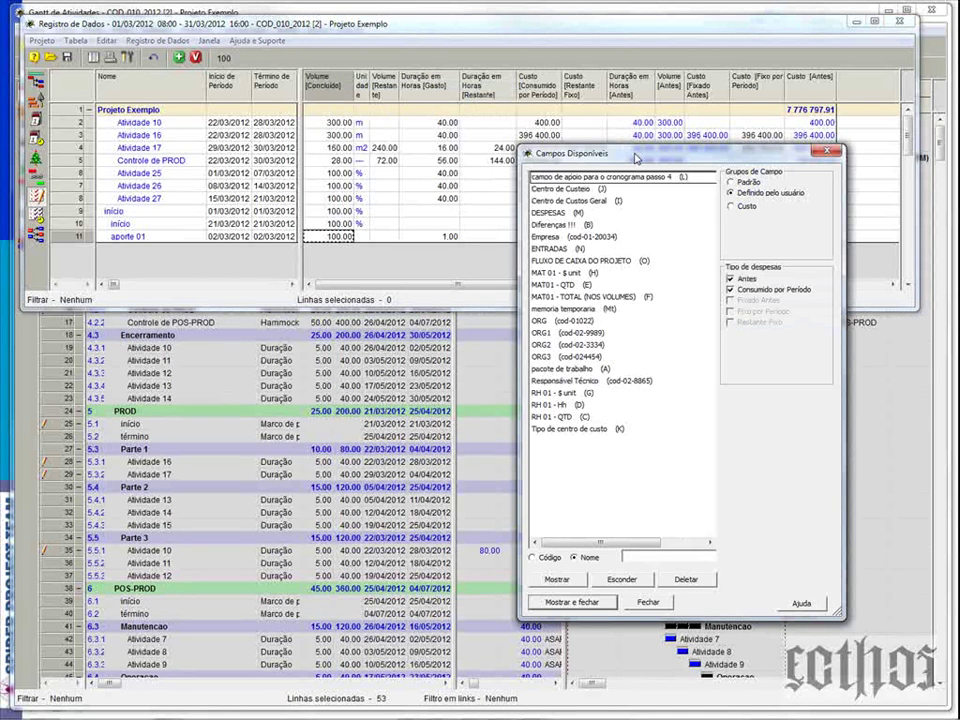
pyautogui.moveTo(635, 157); pyautogui.dragTo(650, 78)
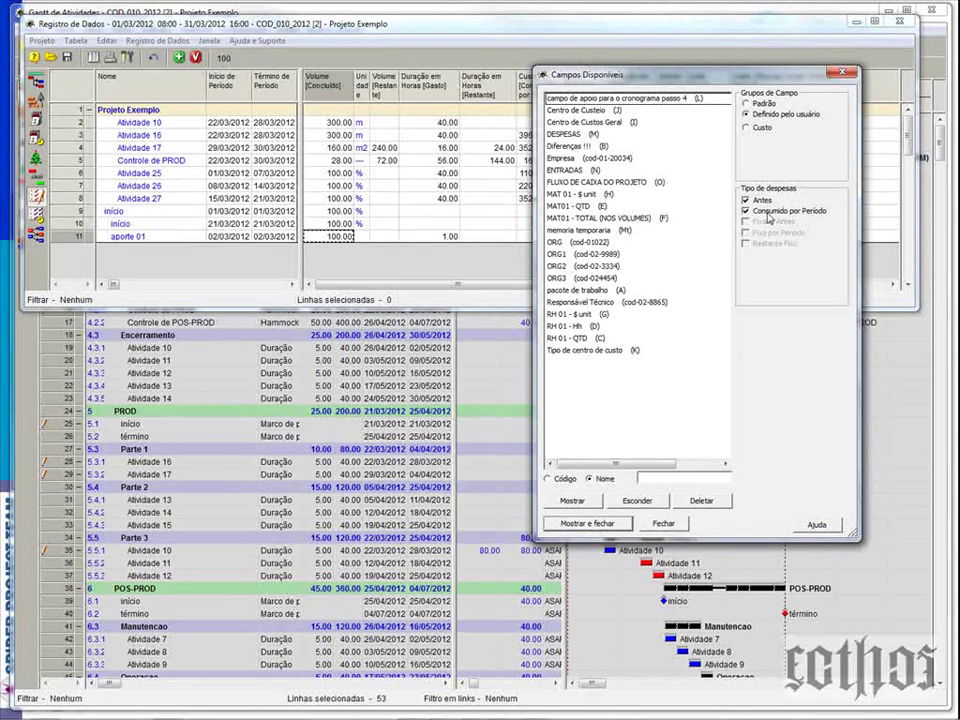
pyautogui.click(846, 72)
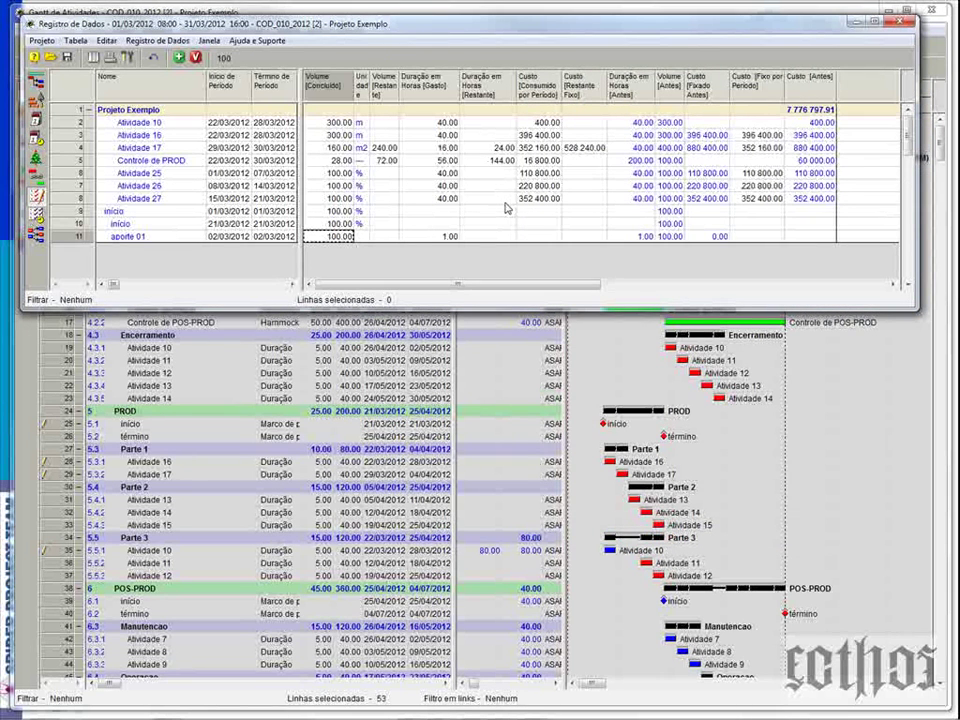
# Step: Check the Atividade 10 and 16 rows and the Volume [Concluído] column, and reposition the data register window over the presentation slide
pyautogui.click(186, 124)
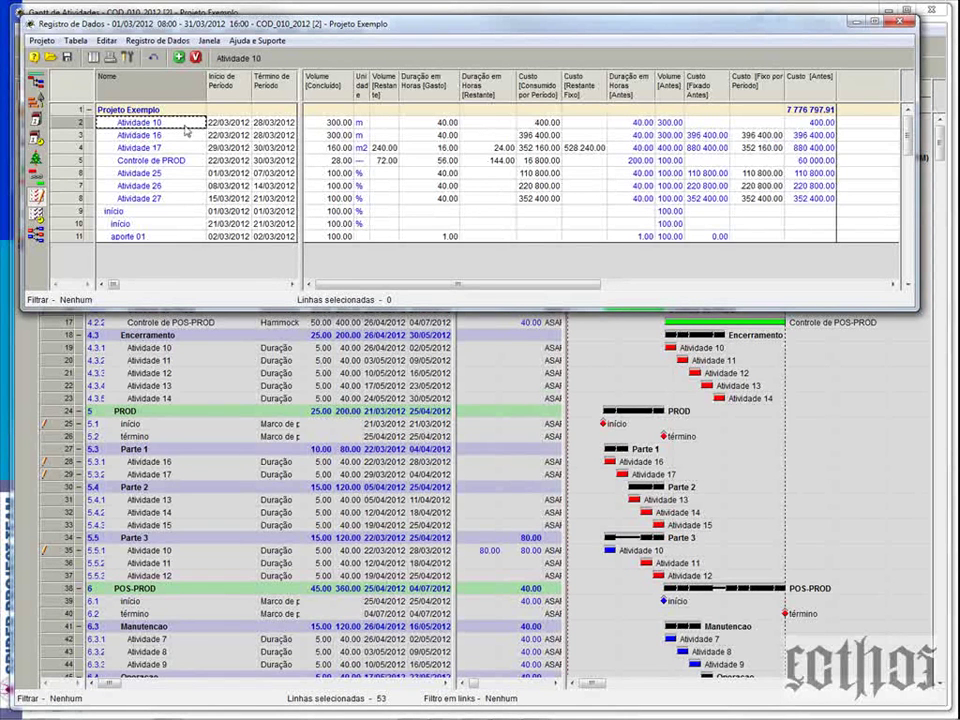
pyautogui.click(323, 89)
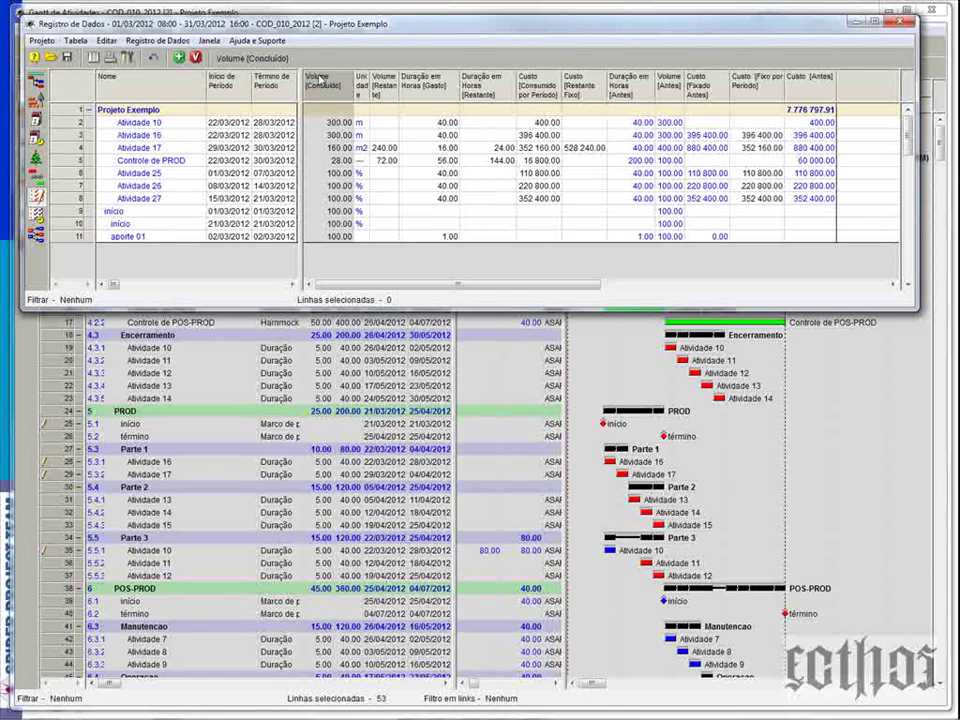
pyautogui.click(140, 134)
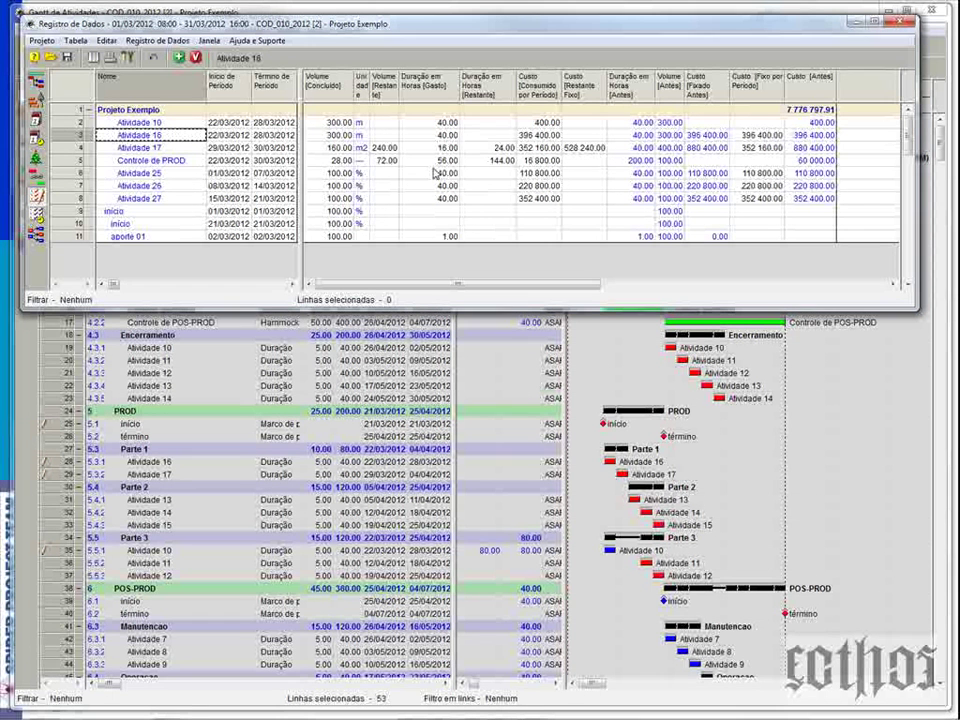
pyautogui.moveTo(448, 33); pyautogui.dragTo(442, 168)
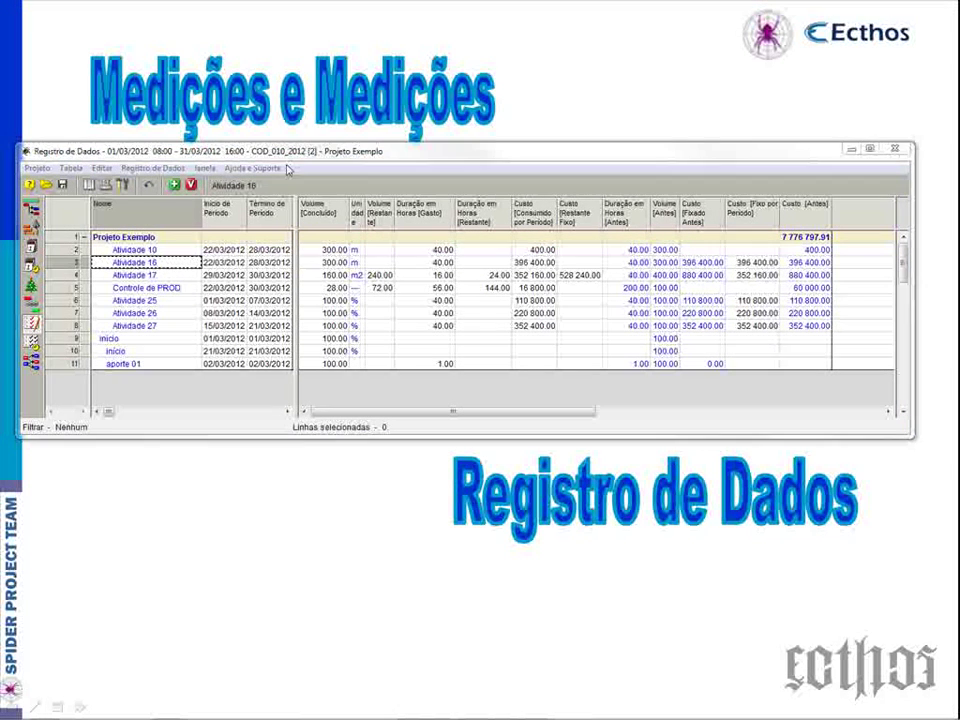
pyautogui.moveTo(290, 155)
pyautogui.mouseDown()
pyautogui.moveTo(297, 147)
pyautogui.moveTo(292, 567)
pyautogui.moveTo(300, 133)
pyautogui.moveTo(299, 147)
pyautogui.mouseUp()
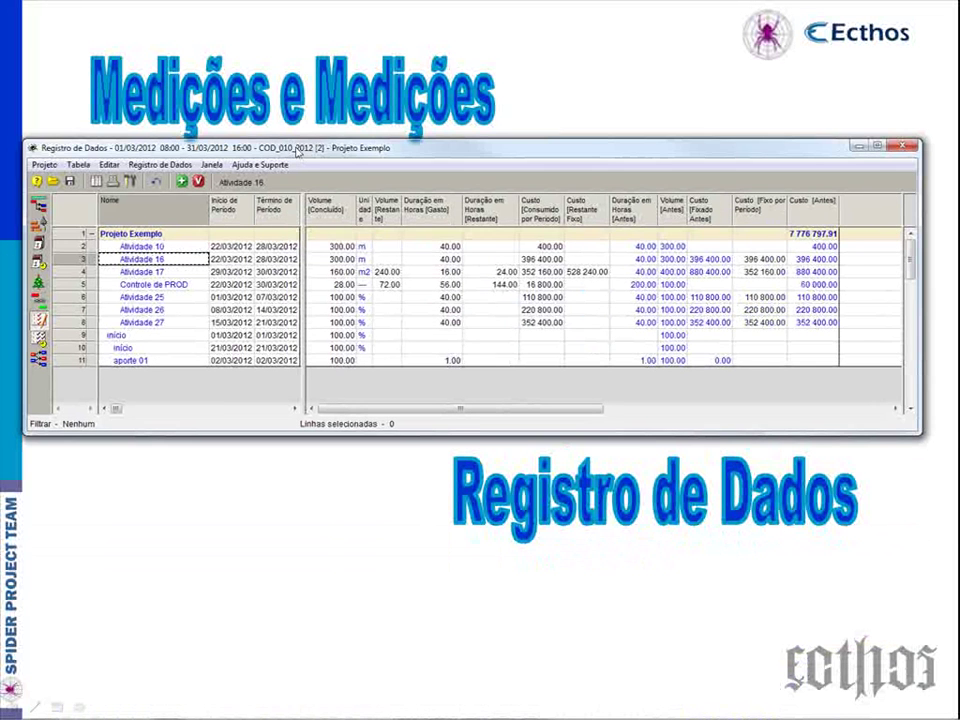
# Step: Set Atividade 10's completed volume to 250, widen the volume and unit columns, and check its remaining volume
pyautogui.click(341, 246)
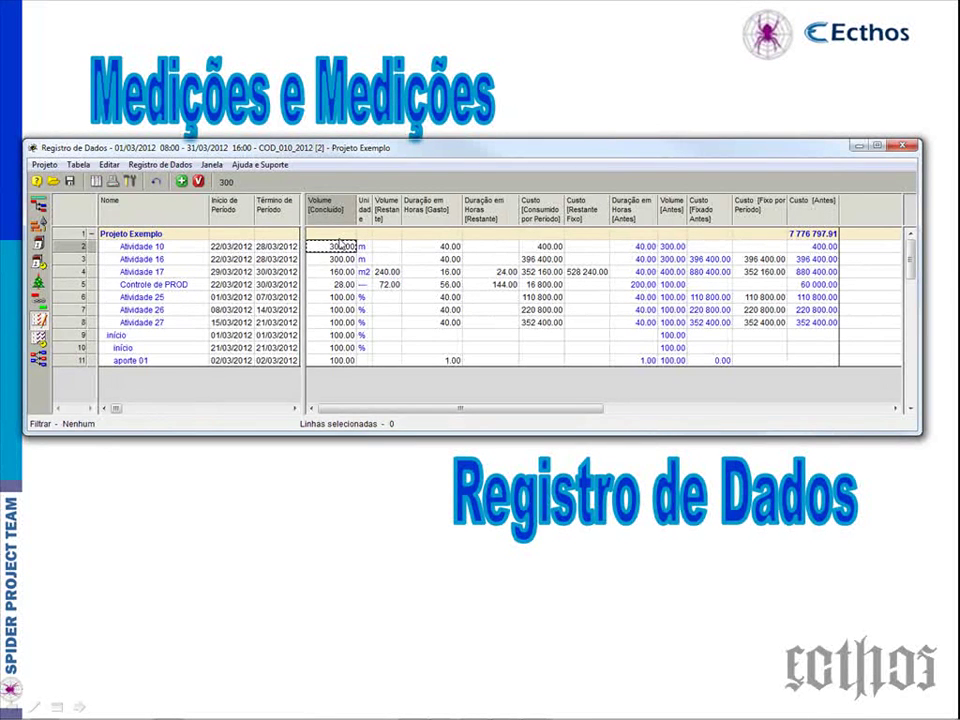
pyautogui.write('250')
pyautogui.press('Return')
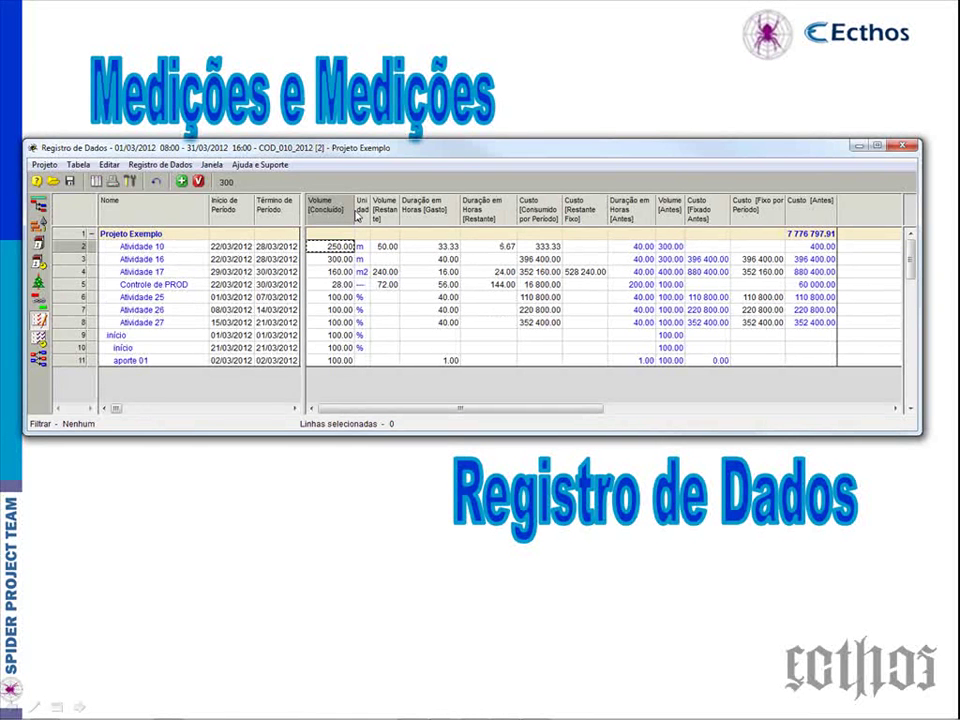
pyautogui.moveTo(421, 208); pyautogui.dragTo(450, 208)
pyautogui.moveTo(392, 212); pyautogui.dragTo(414, 213)
pyautogui.click(445, 246)
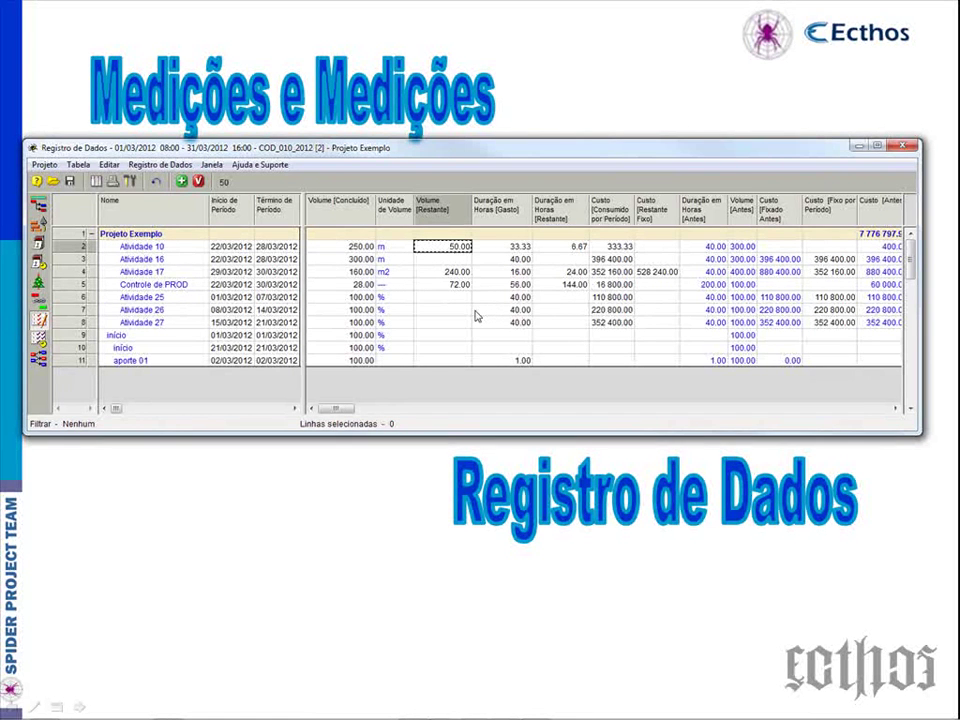
# Step: Restore Atividade 10's completed volume to 300
pyautogui.click(358, 246)
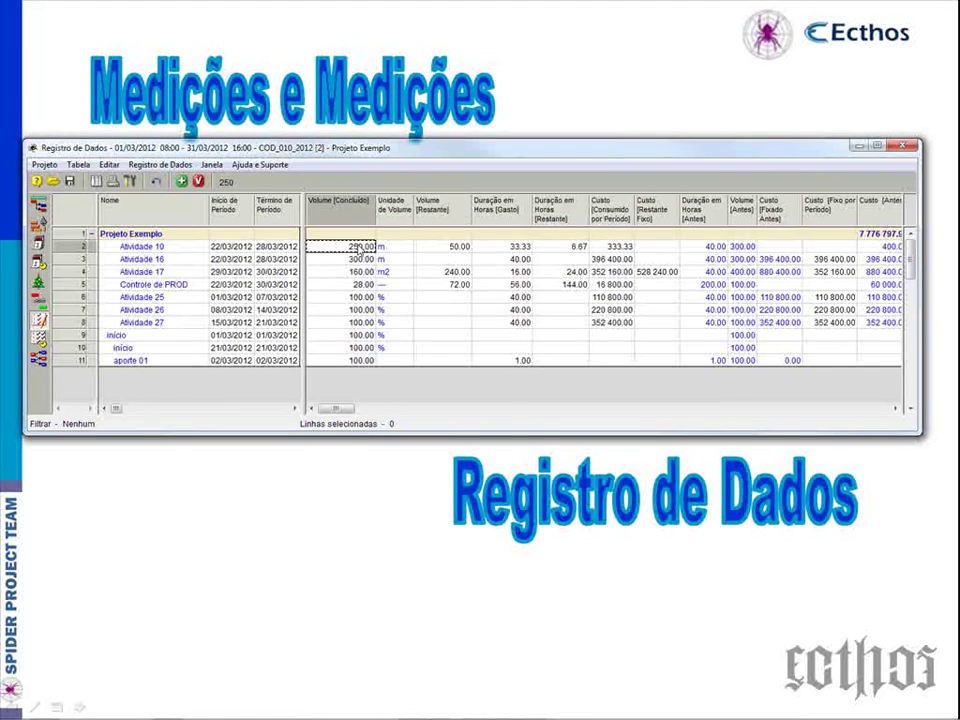
pyautogui.write('300')
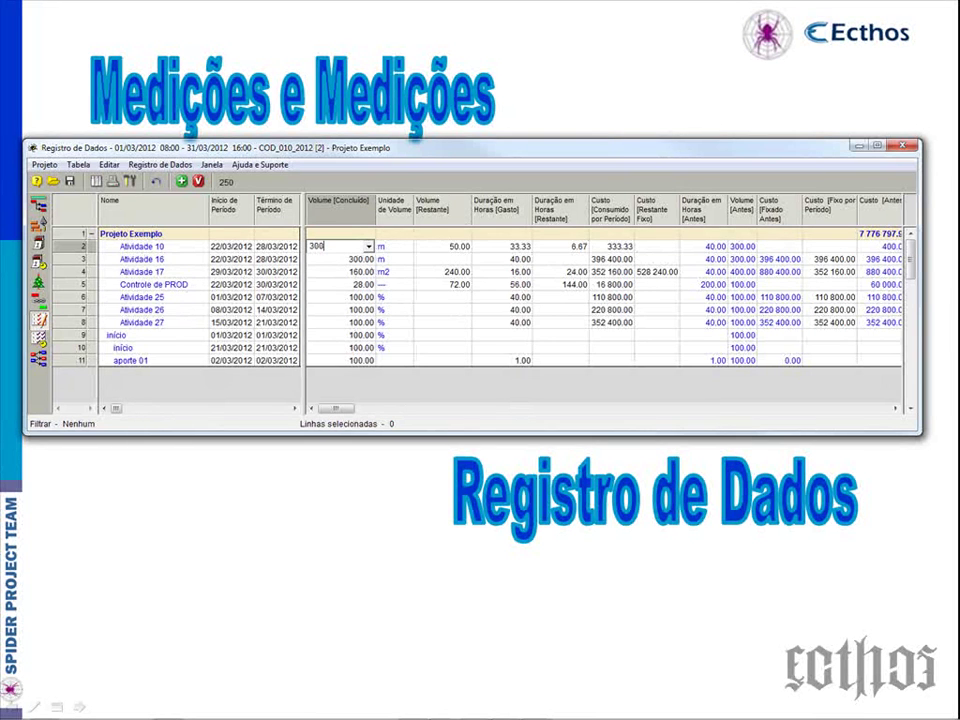
pyautogui.click(340, 271)
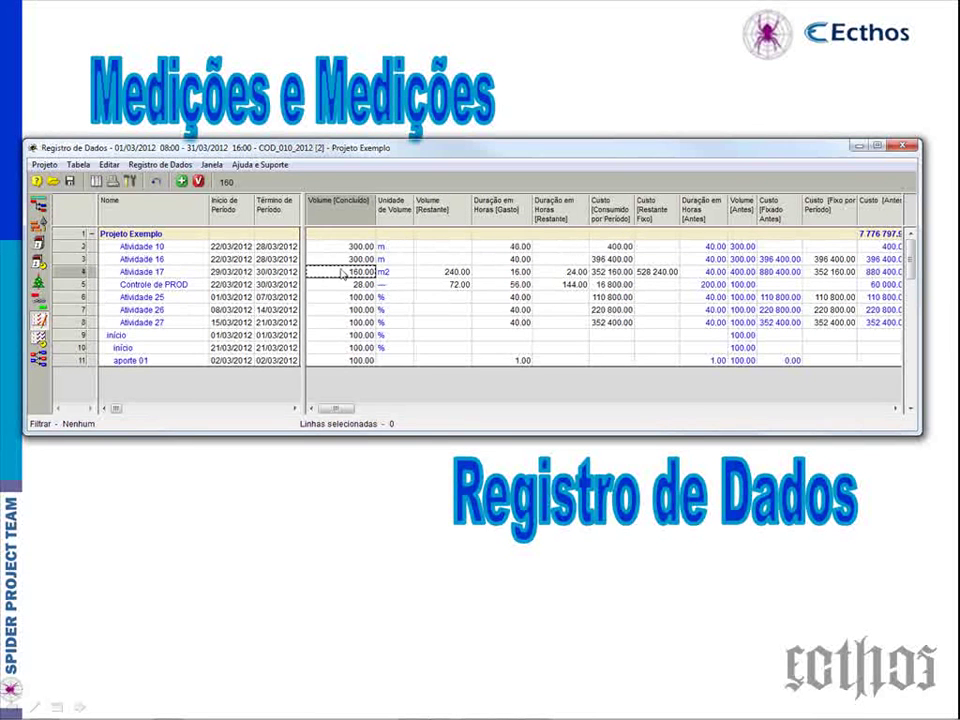
# Step: Set Atividade 10's completed volume to 250 and its spent duration to 40 hours
pyautogui.click(334, 250)
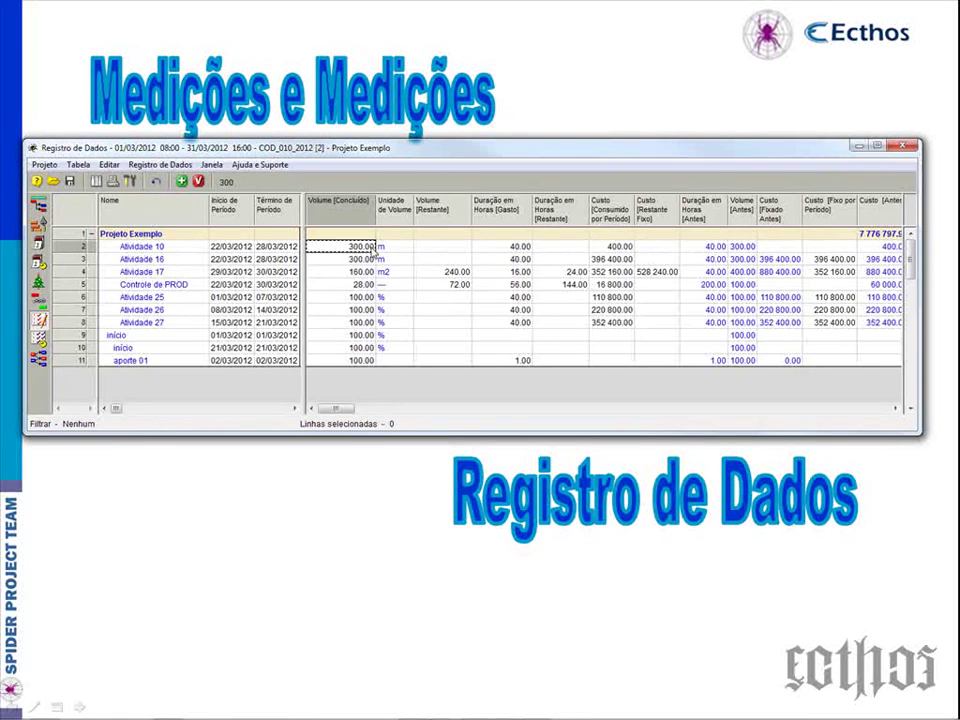
pyautogui.write('250')
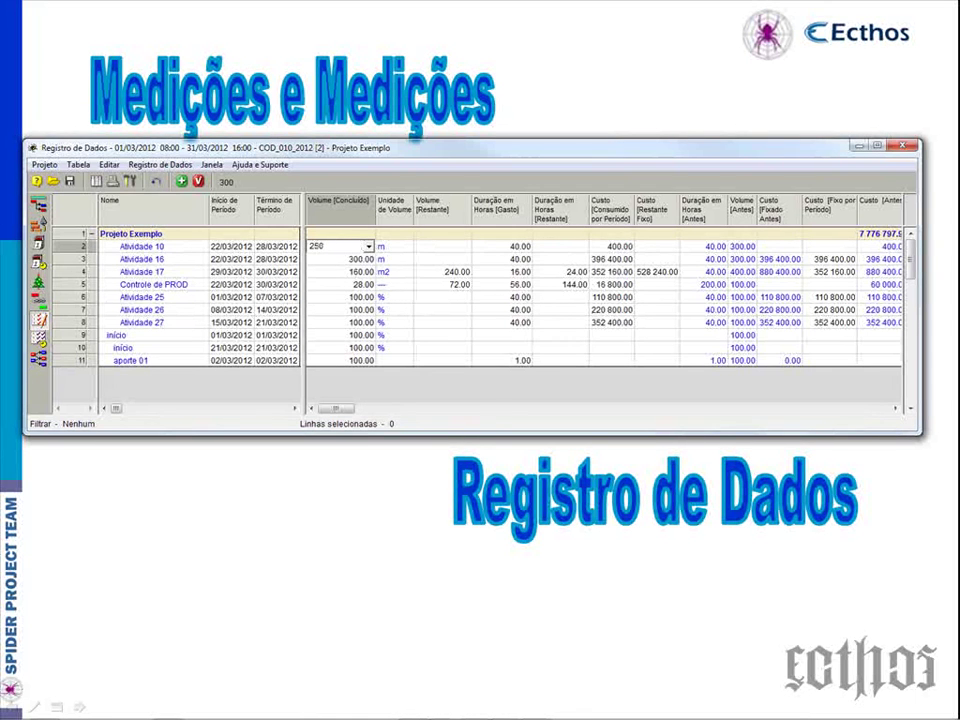
pyautogui.click(340, 272)
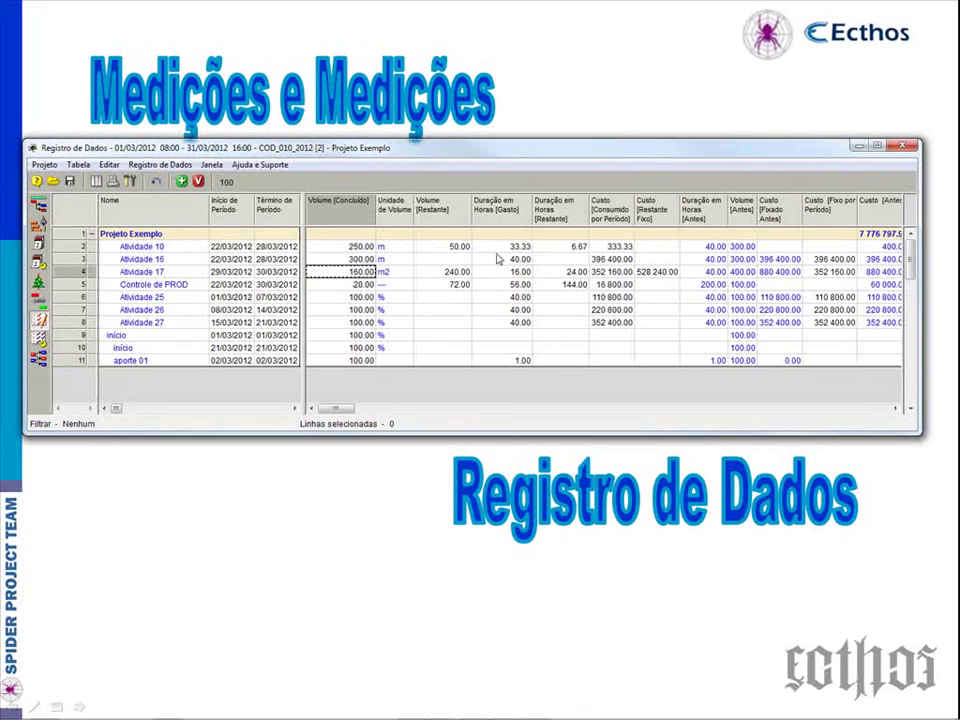
pyautogui.click(520, 247)
pyautogui.write('40')
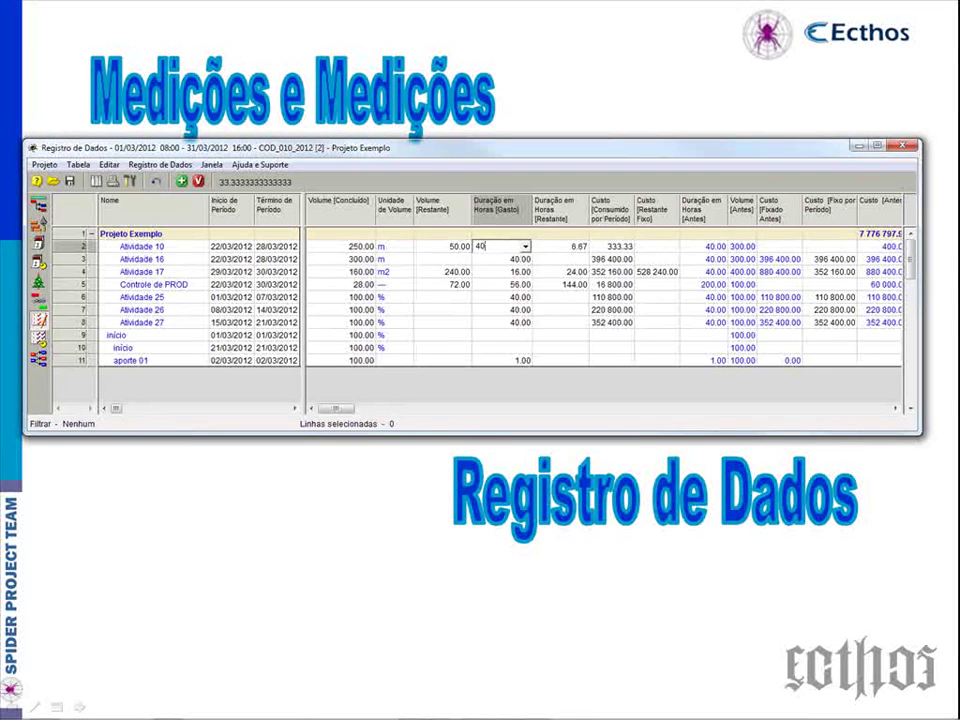
pyautogui.press('Return')
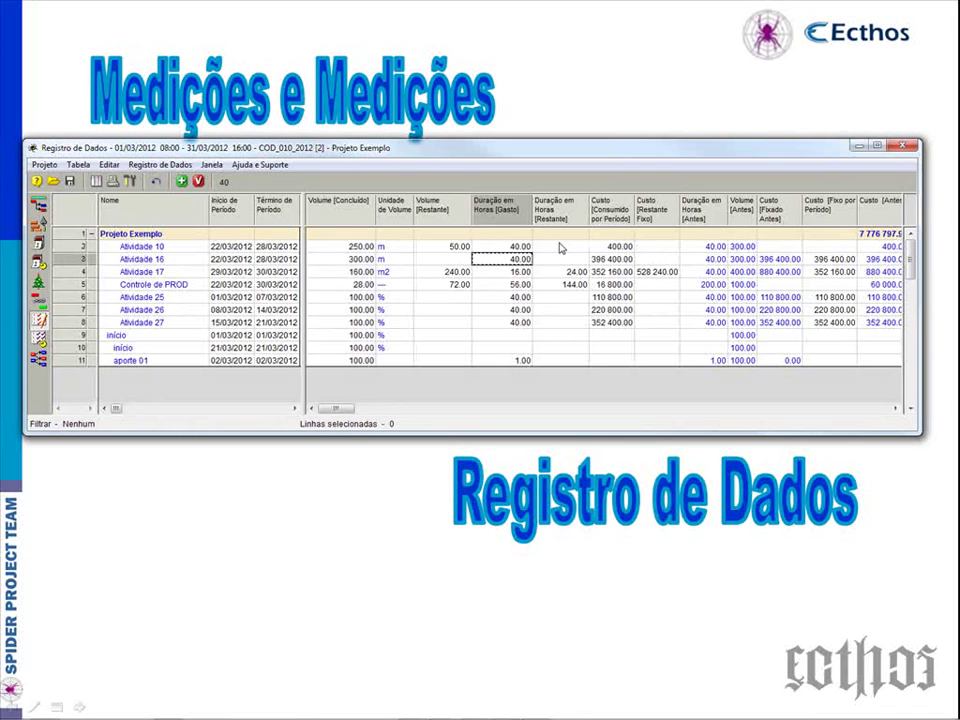
# Step: Review Atividade 10's volumes and spent duration, and set its remaining duration to 16 hours
pyautogui.click(561, 248)
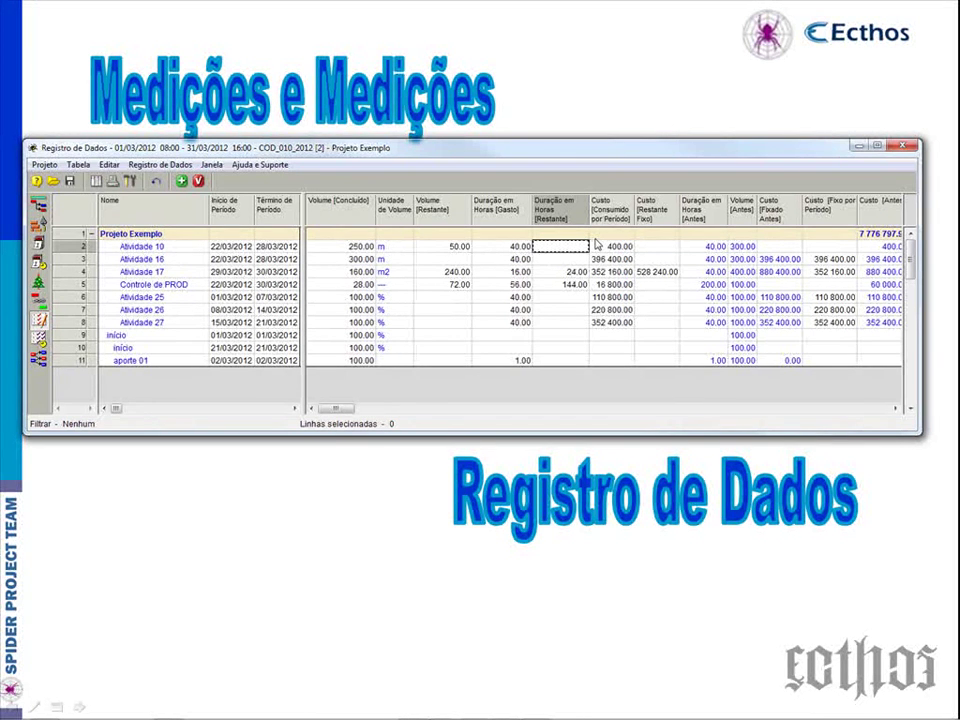
pyautogui.click(335, 248)
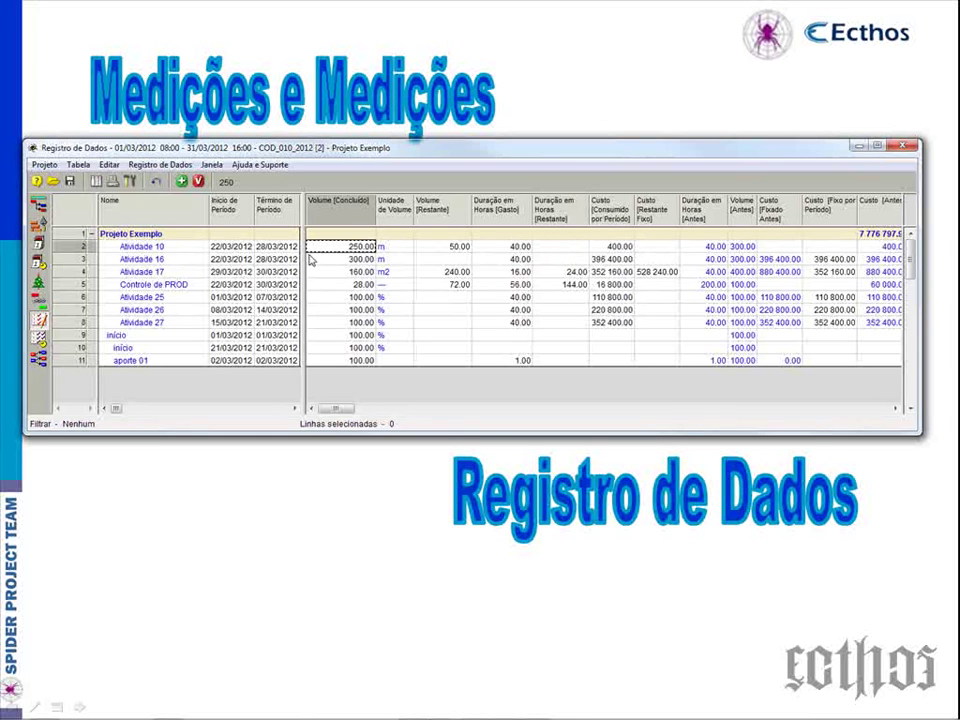
pyautogui.click(449, 249)
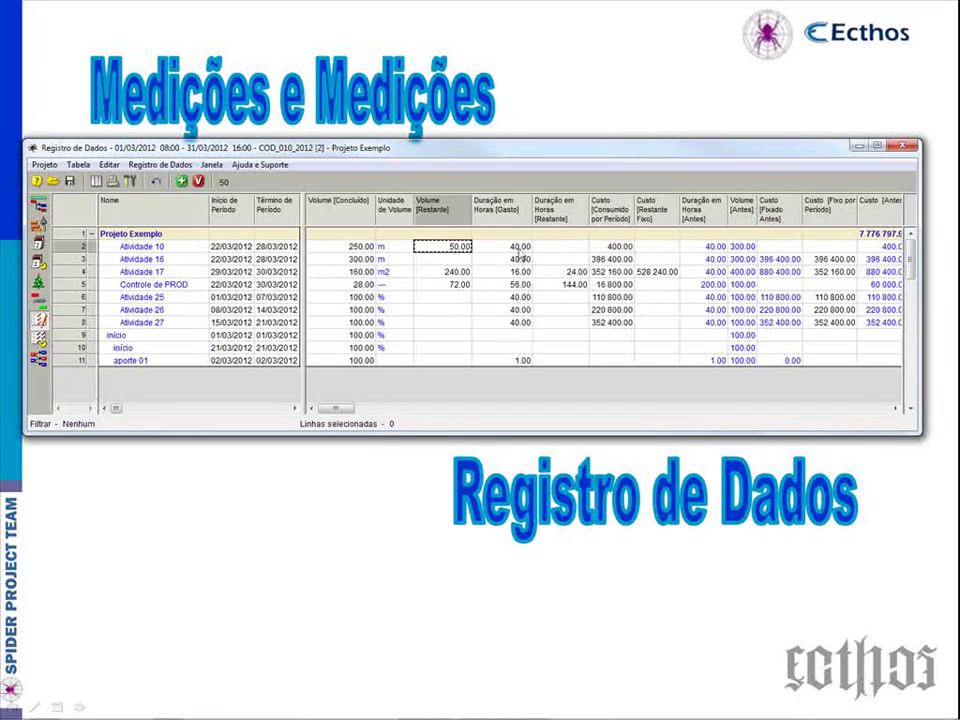
pyautogui.click(520, 250)
pyautogui.click(451, 252)
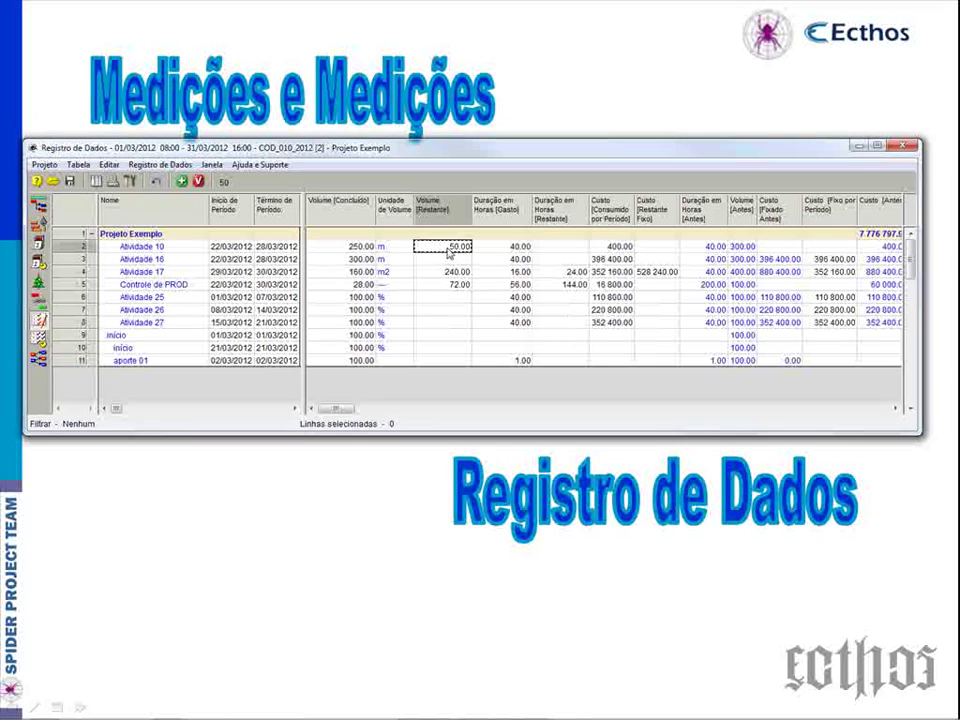
pyautogui.click(557, 247)
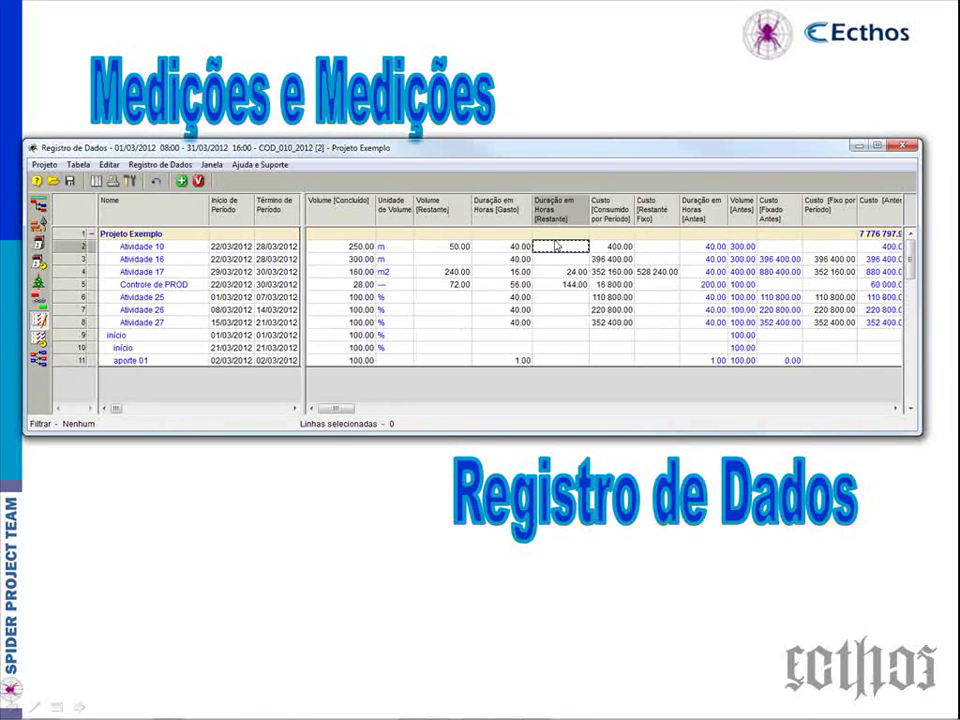
pyautogui.write('16')
pyautogui.press('Return')
# Step: Check Atividade 10's volumes and durations, and set its cost consumed in the period to 420
pyautogui.click(336, 248)
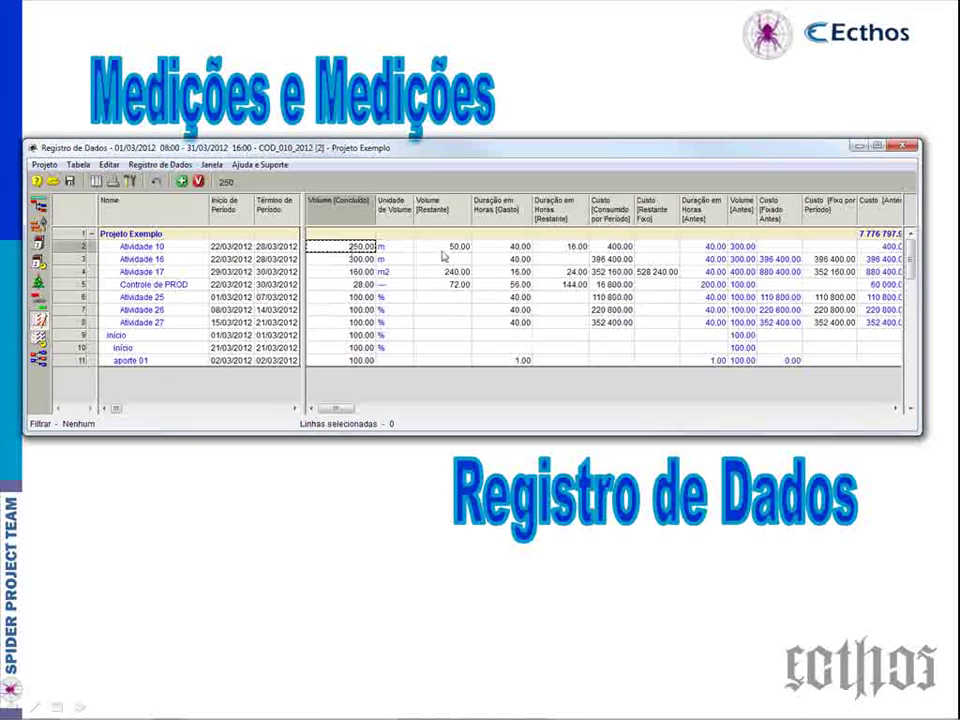
pyautogui.click(444, 248)
pyautogui.click(516, 248)
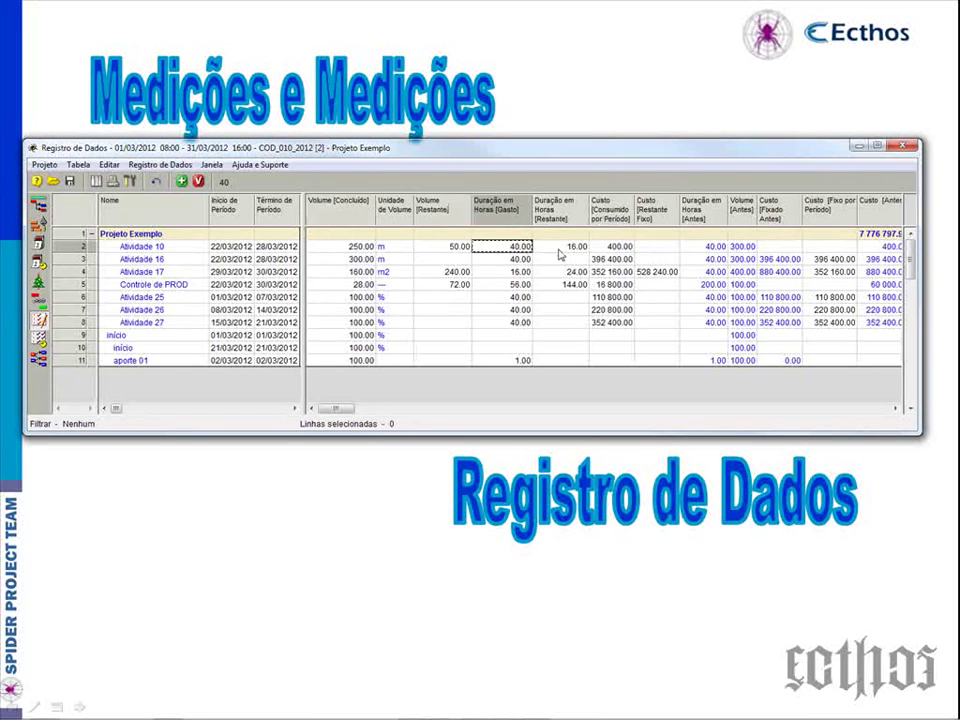
pyautogui.click(556, 250)
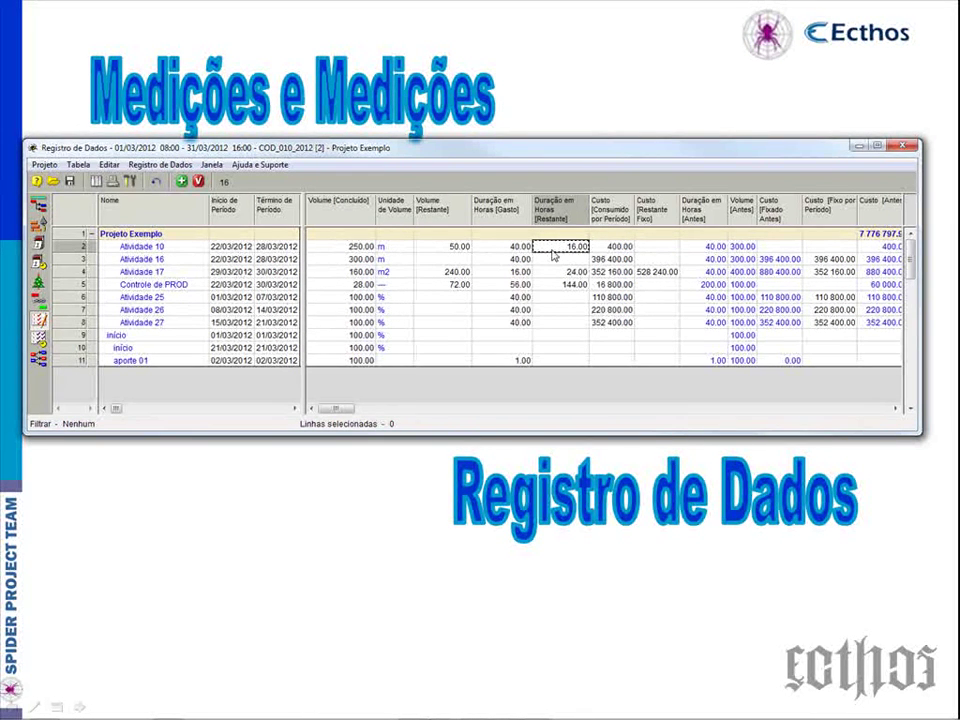
pyautogui.click(614, 249)
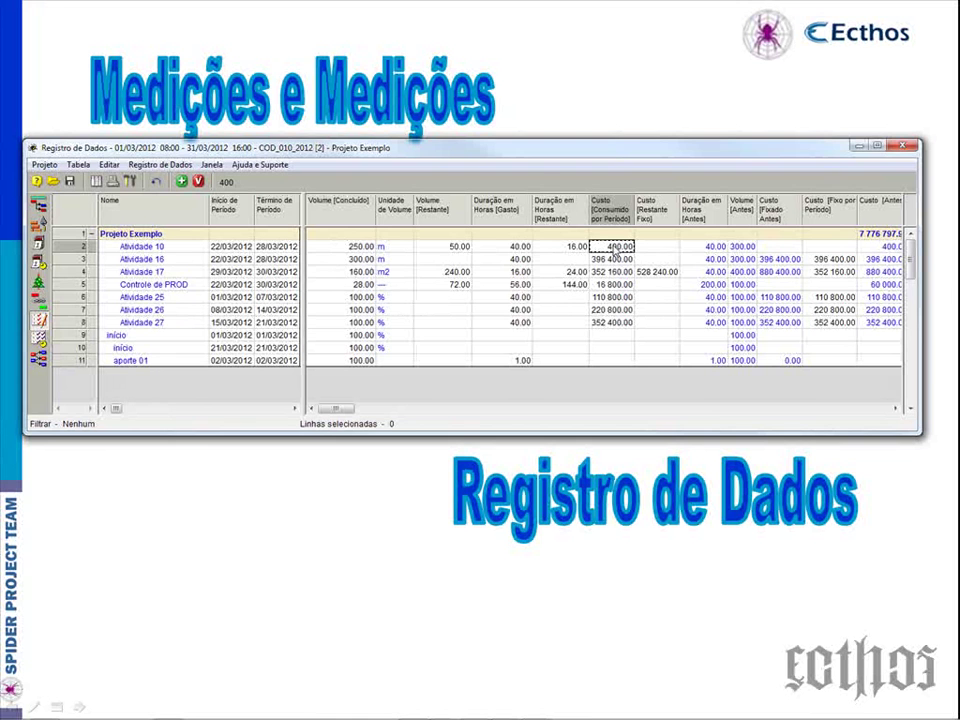
pyautogui.write('420')
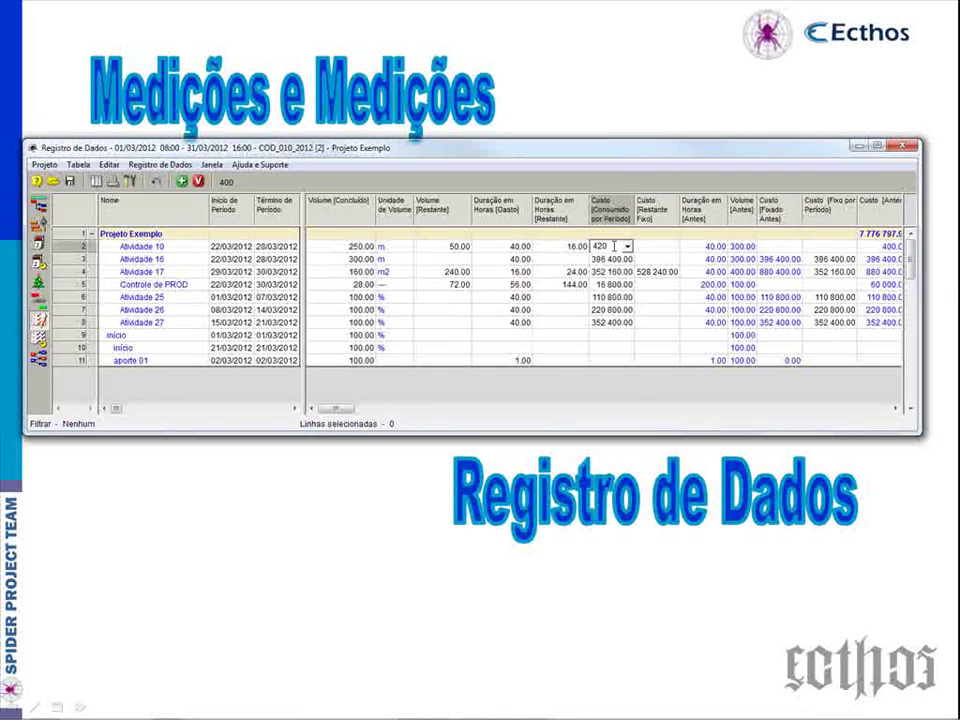
pyautogui.press('Return')
# Step: Set Atividade 10's remaining fixed cost to 80, and check its remaining duration and volume
pyautogui.click(669, 248)
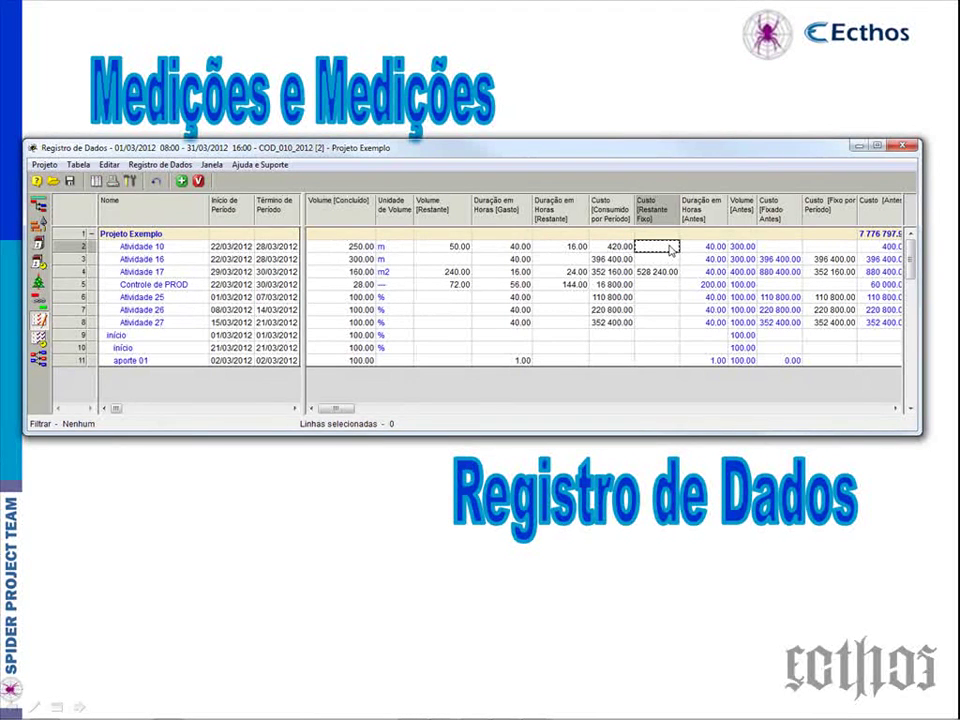
pyautogui.write('80')
pyautogui.press('Return')
pyautogui.click(656, 248)
pyautogui.click(576, 250)
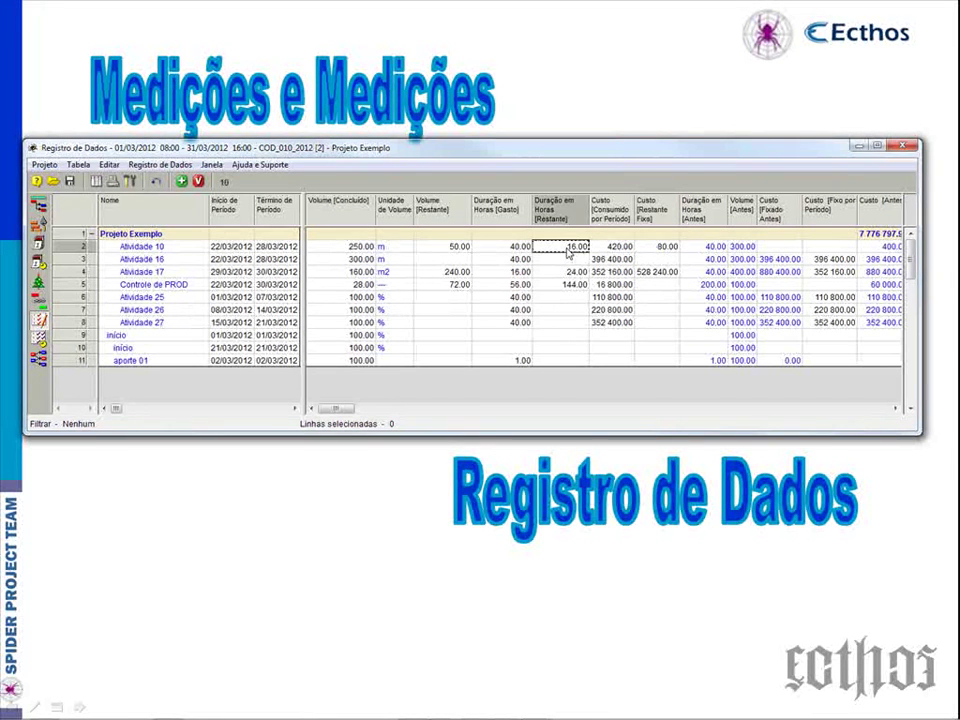
pyautogui.click(464, 250)
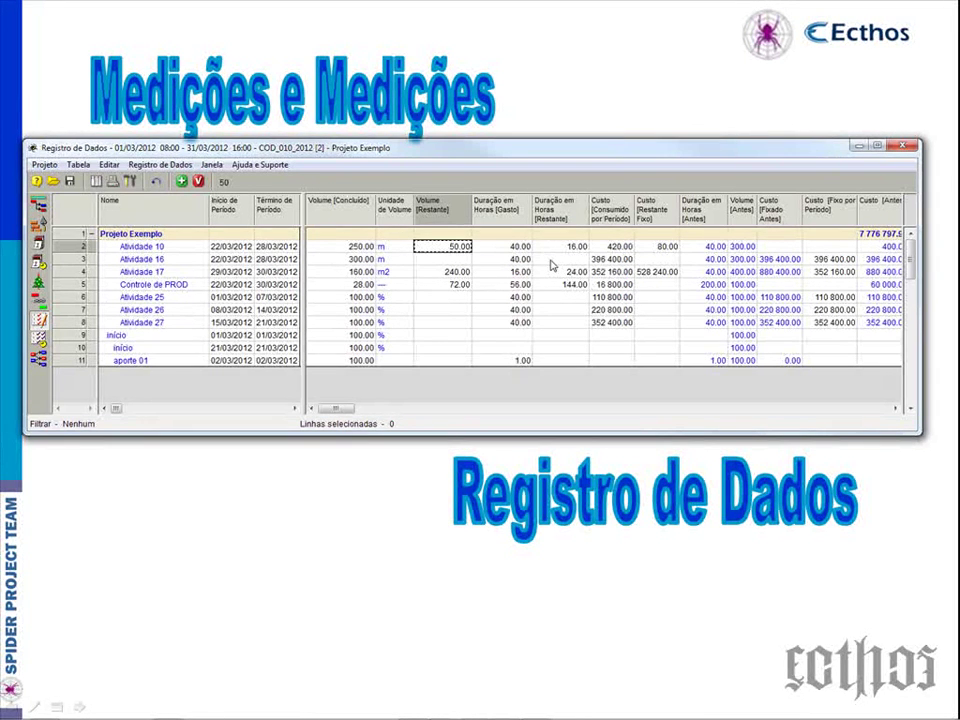
# Step: Set Atividade 16's completed volume to 250
pyautogui.click(355, 259)
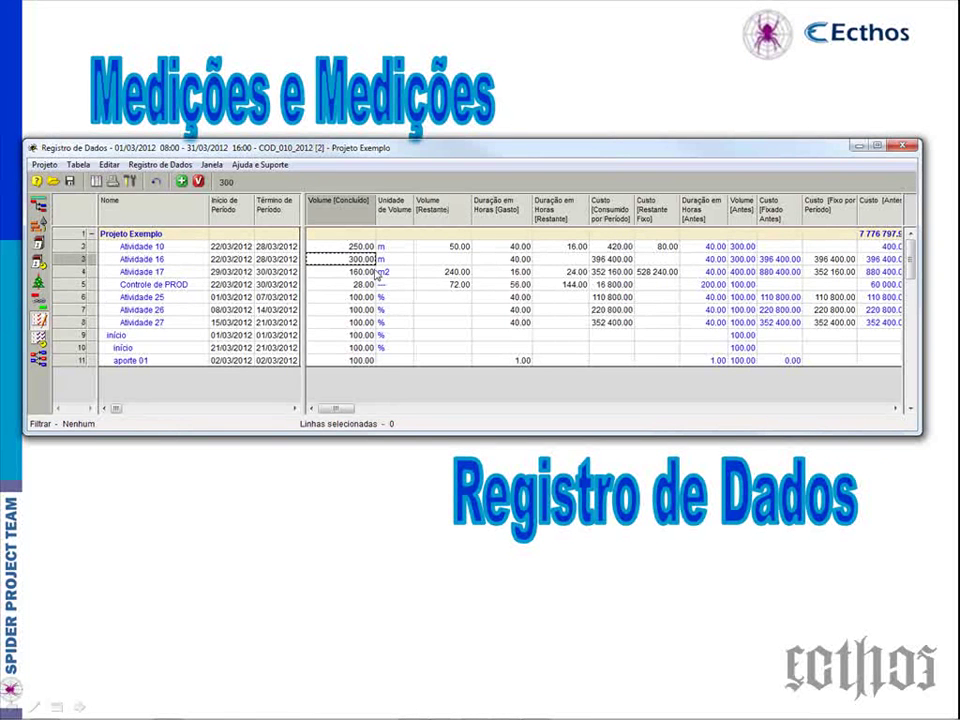
pyautogui.write('250')
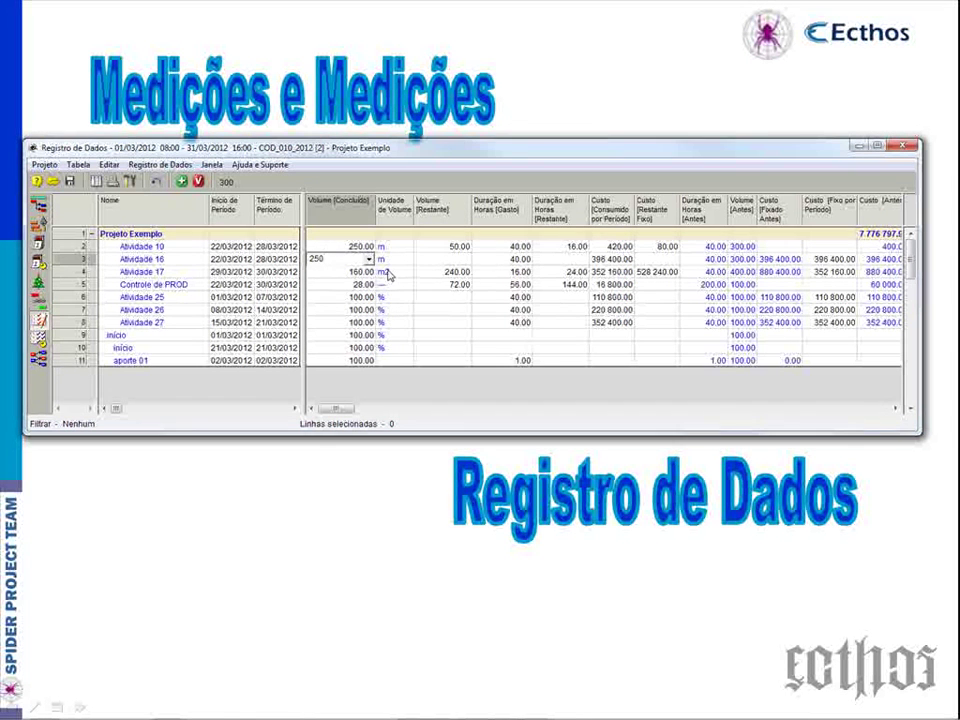
pyautogui.press('Return')
# Step: Set Atividade 16's spent duration to 40 hours and its remaining duration to 20 hours
pyautogui.click(508, 259)
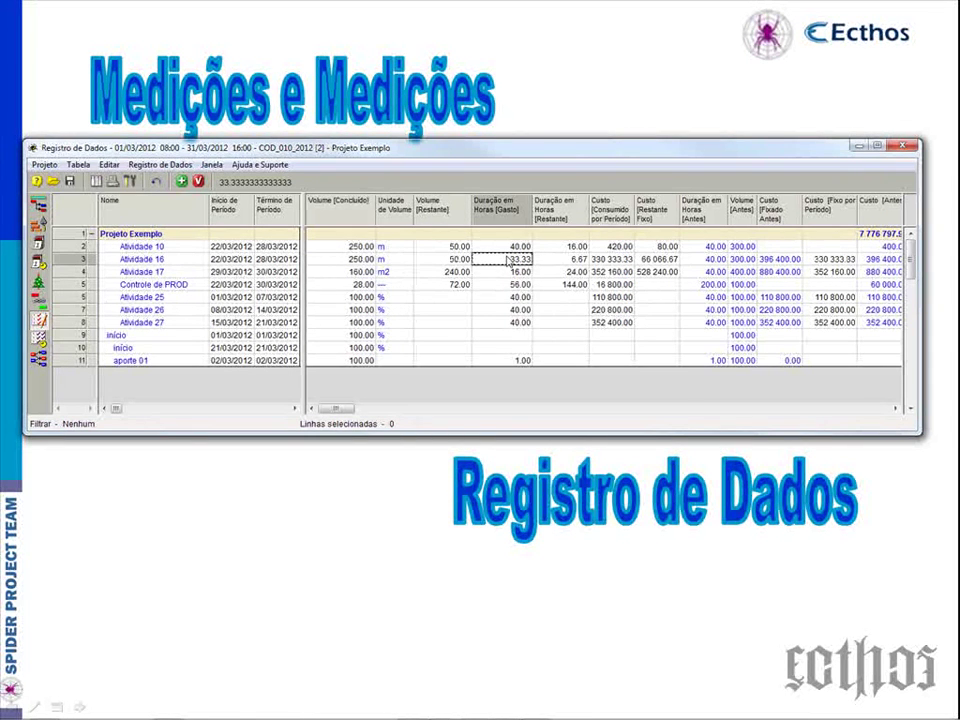
pyautogui.write('40')
pyautogui.press('Return')
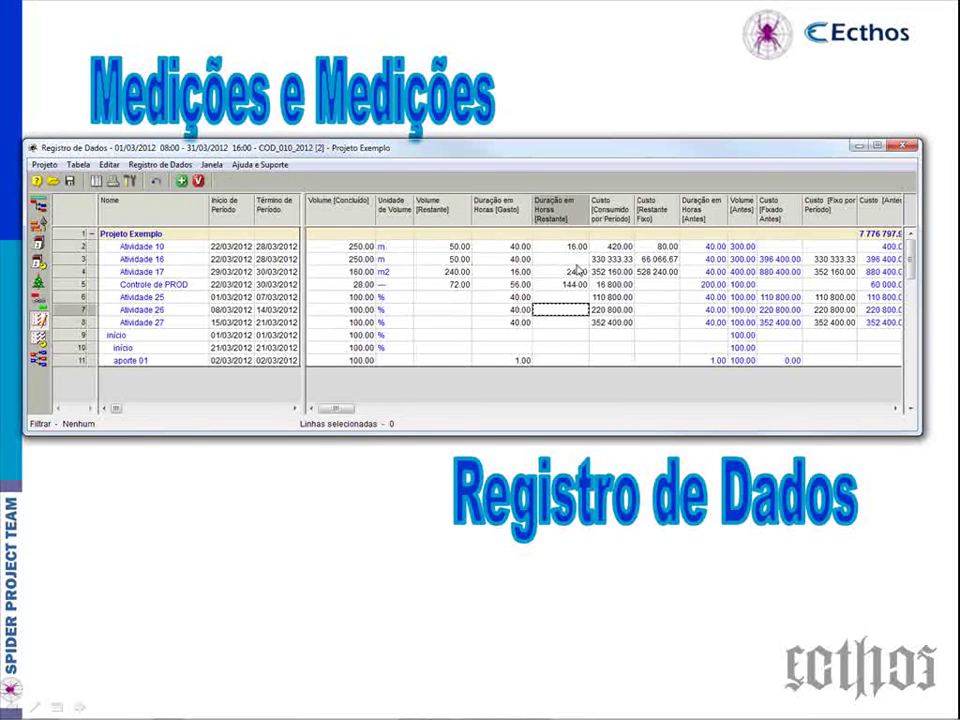
pyautogui.write('20')
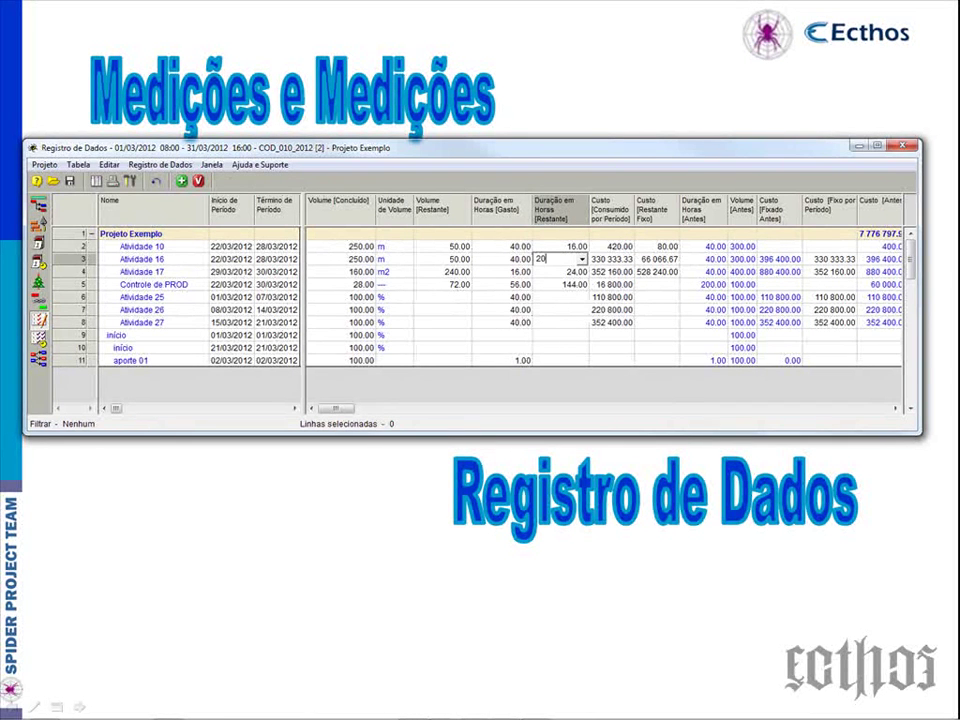
pyautogui.click(557, 311)
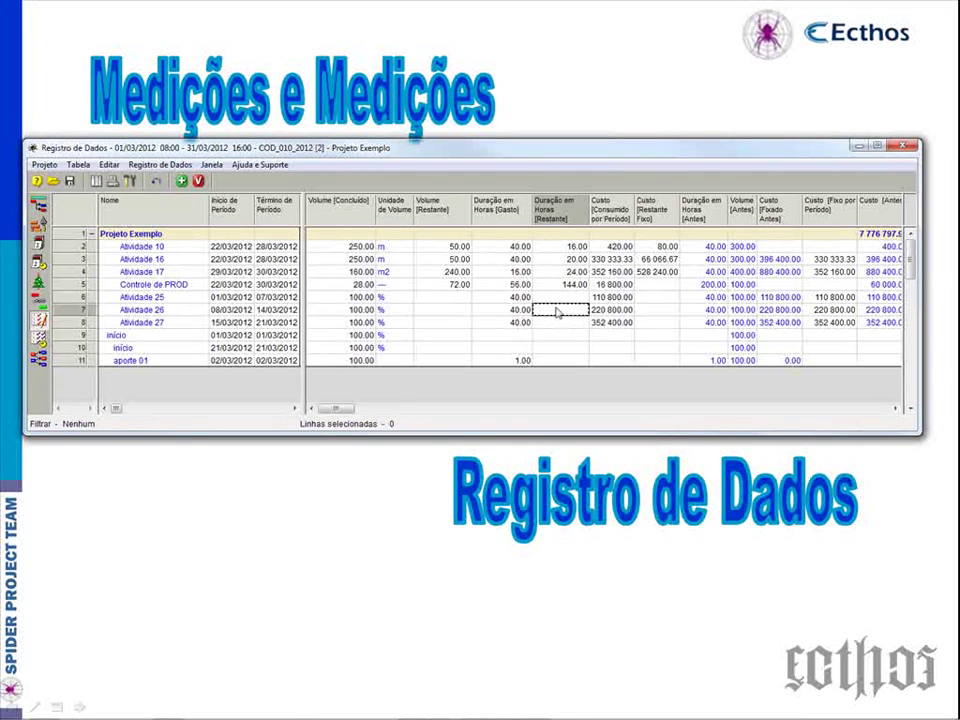
# Step: Set Atividade 16's cost consumed in the period to 400000 and its remaining fixed cost to 80000
pyautogui.click(611, 261)
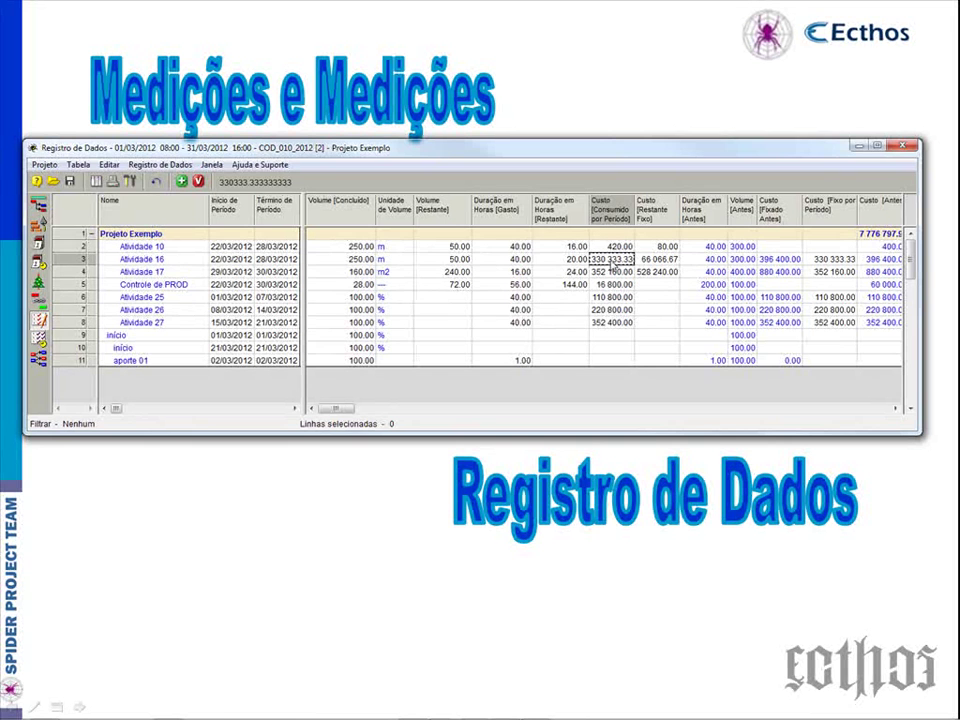
pyautogui.write('400')
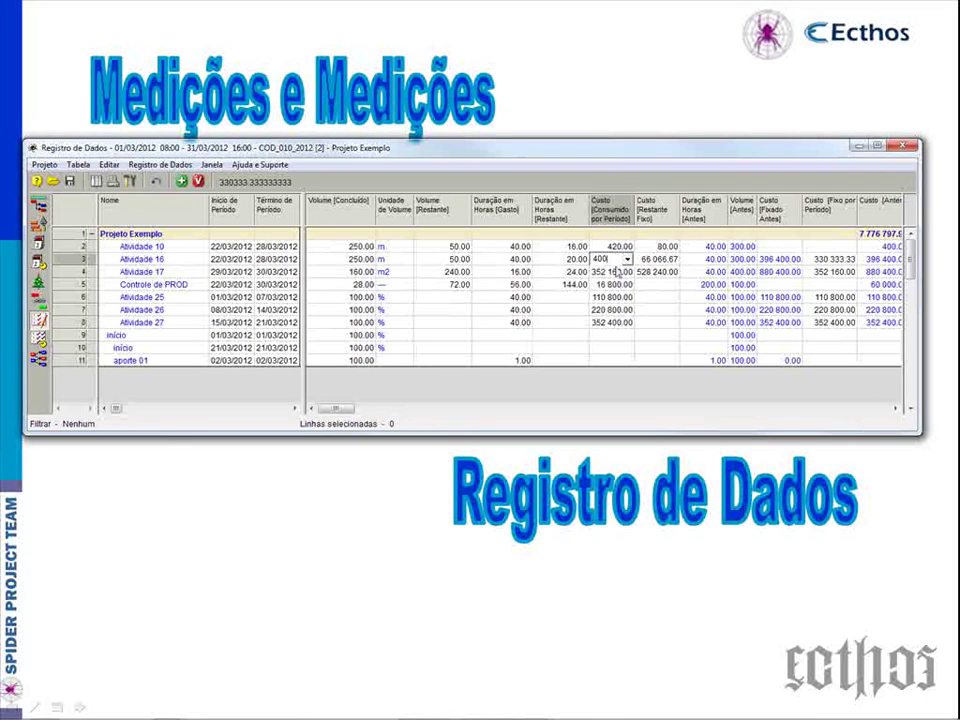
pyautogui.press('Escape')
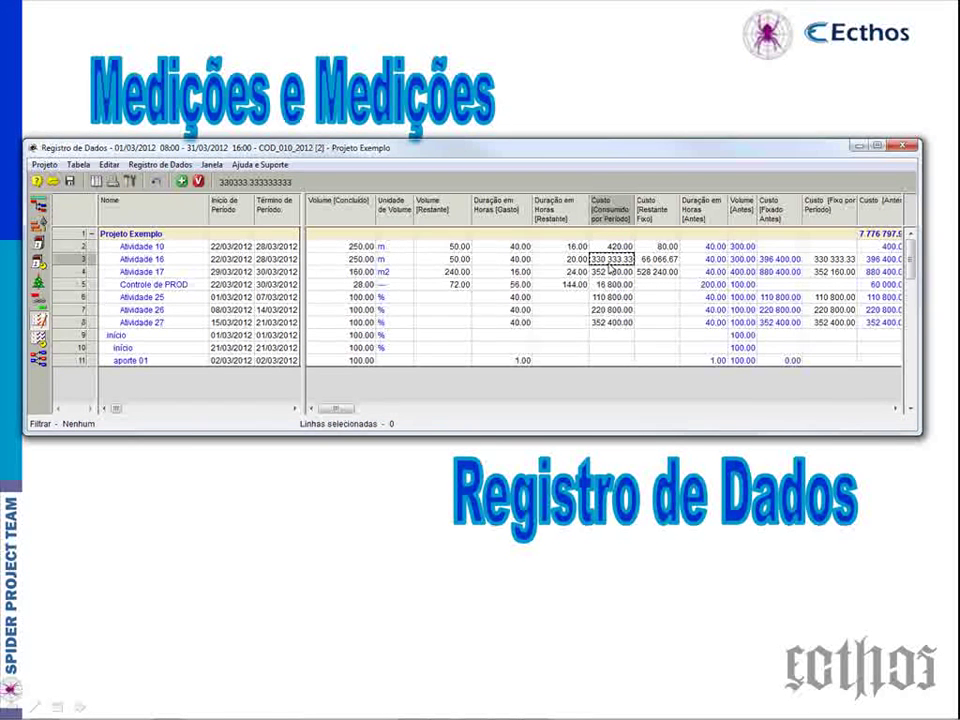
pyautogui.write('400000')
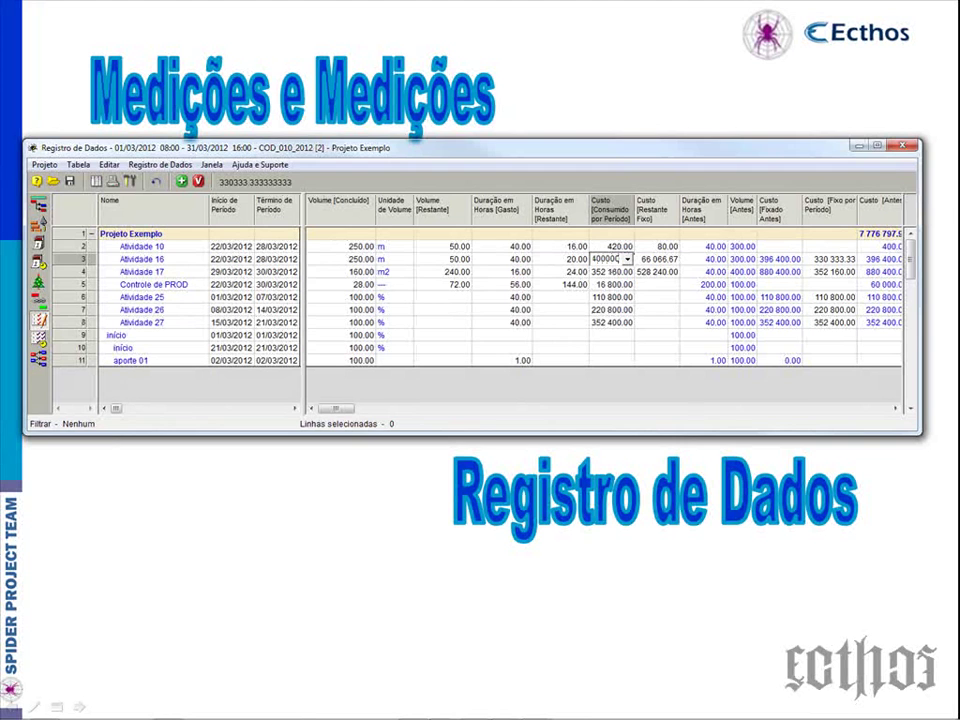
pyautogui.press('Return')
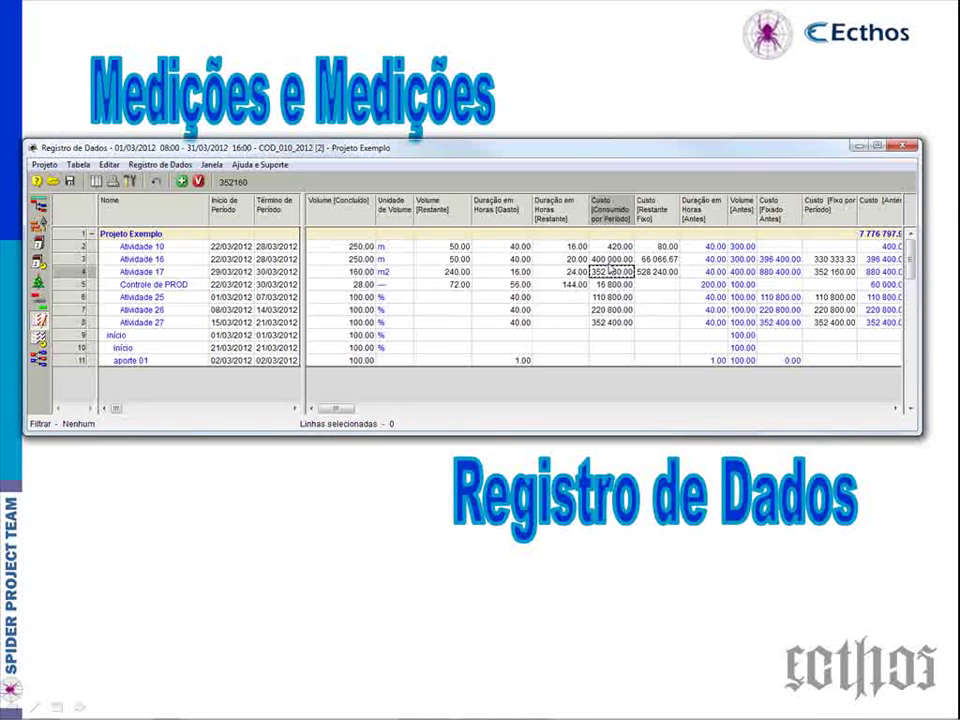
pyautogui.click(647, 263)
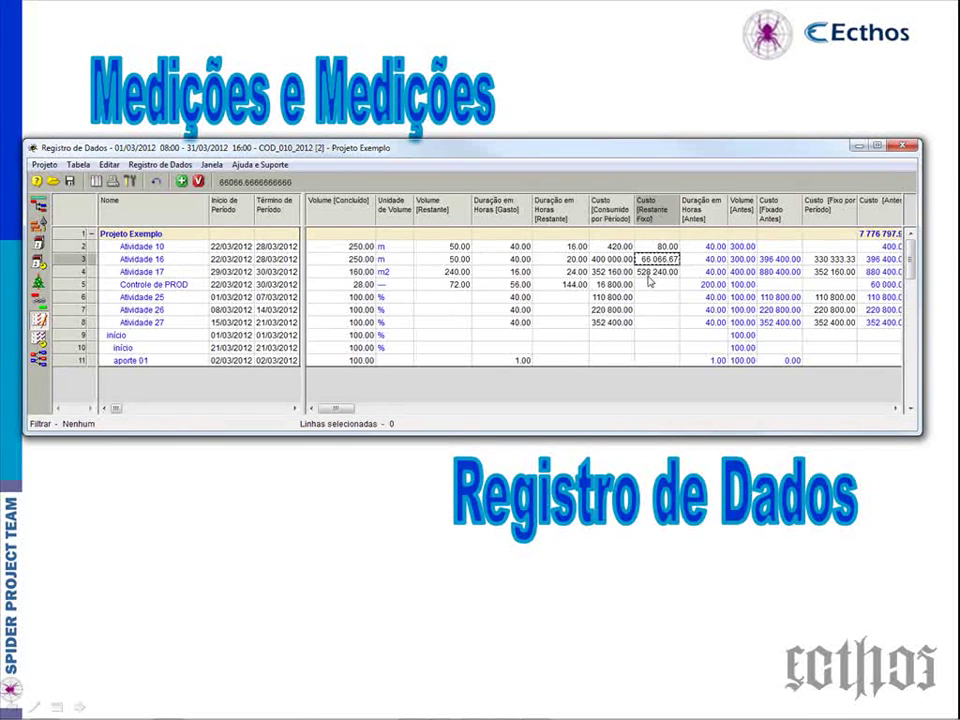
pyautogui.write('80000')
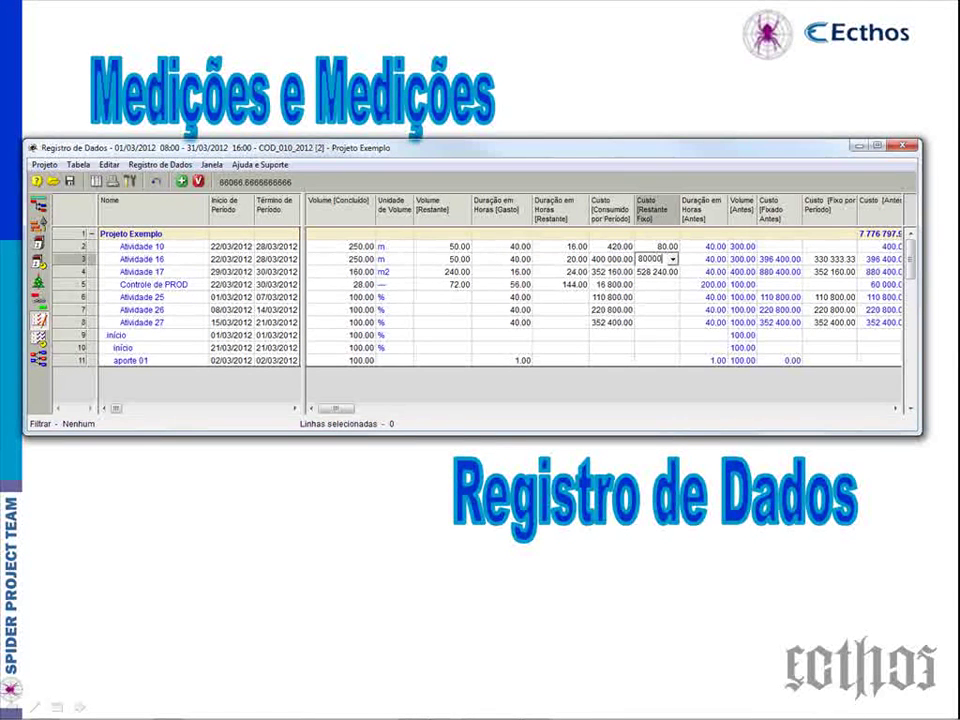
pyautogui.press('Return')
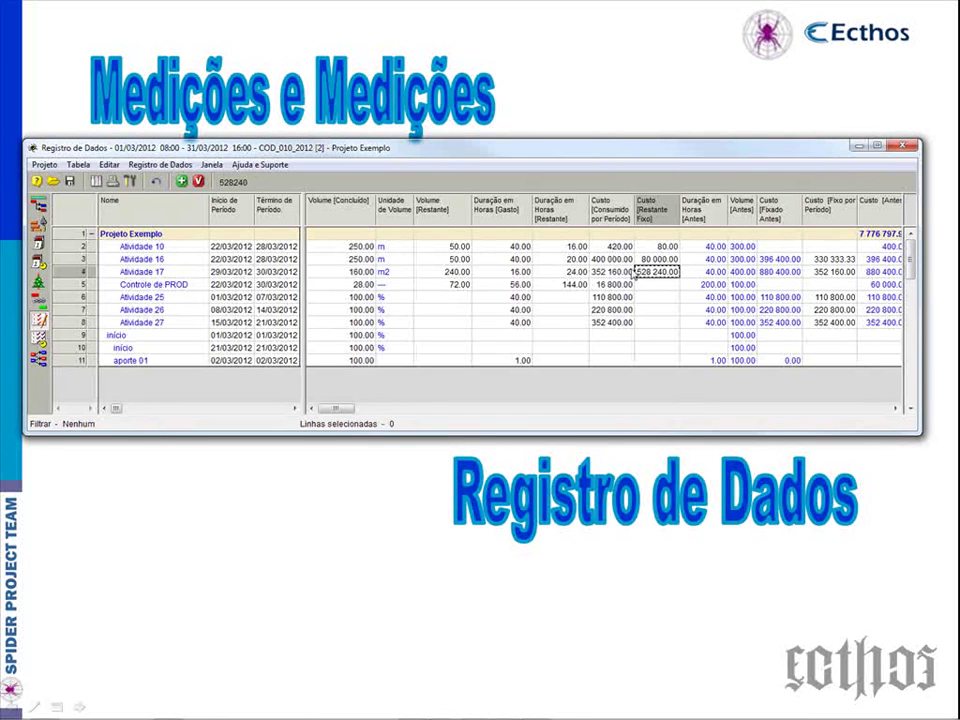
# Step: Check Atividade 17's completed and remaining volumes, and set its cost consumed in the period to 360000
pyautogui.click(357, 274)
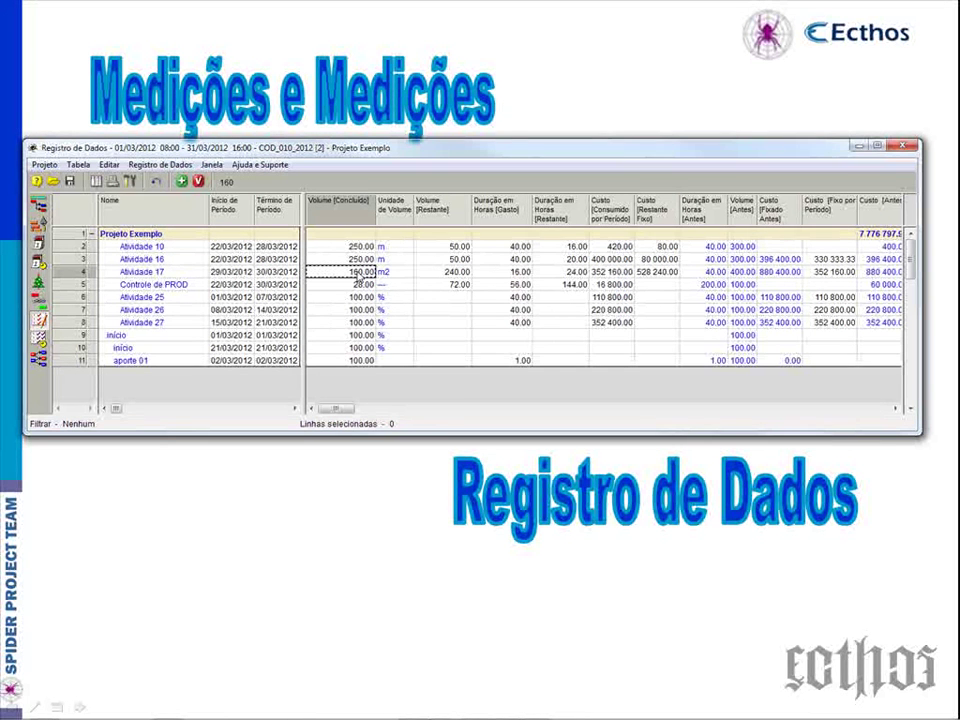
pyautogui.click(451, 274)
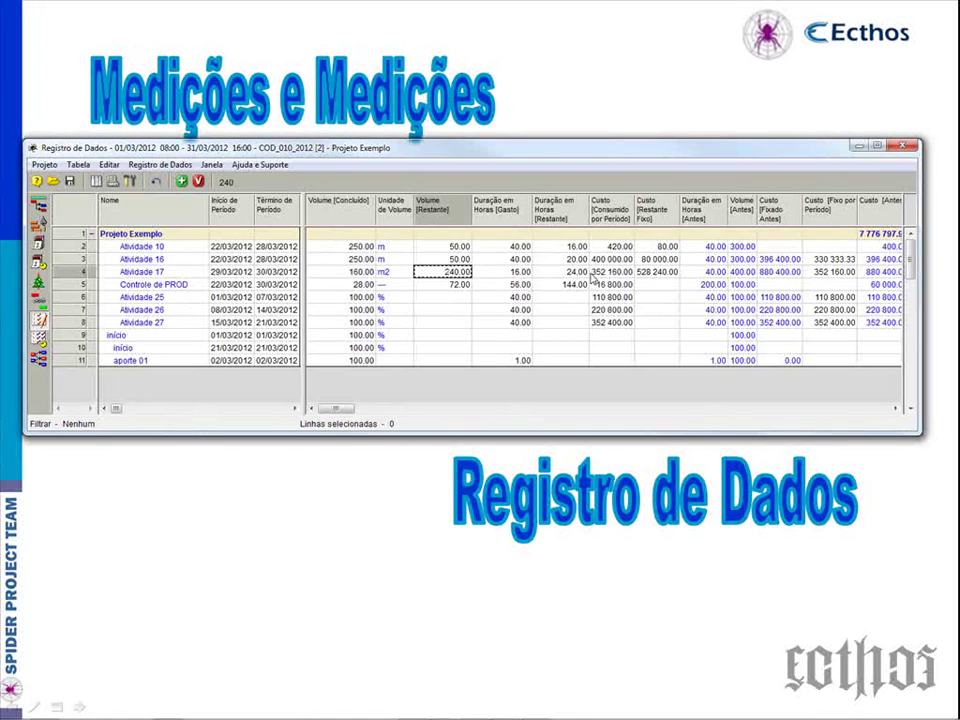
pyautogui.click(608, 274)
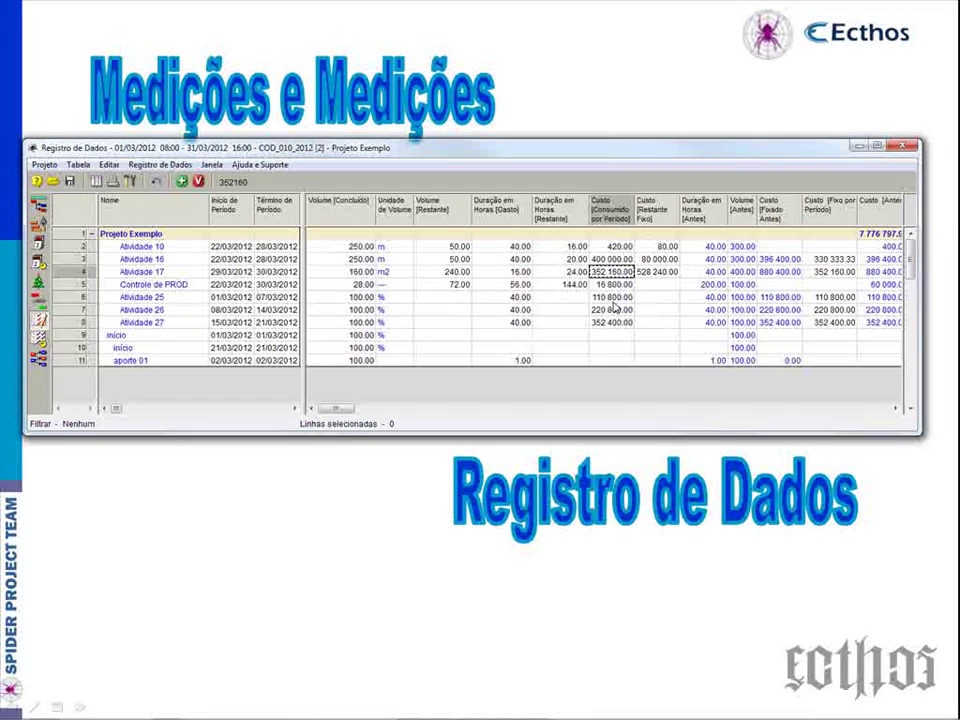
pyautogui.write('380 ')
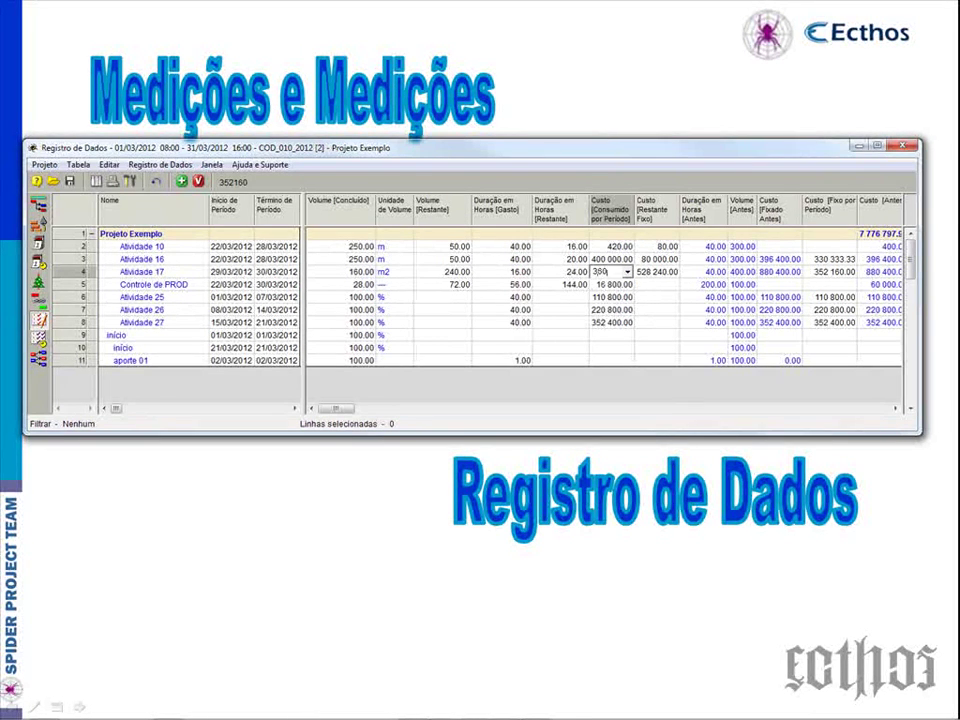
pyautogui.write('000')
pyautogui.press('Return')
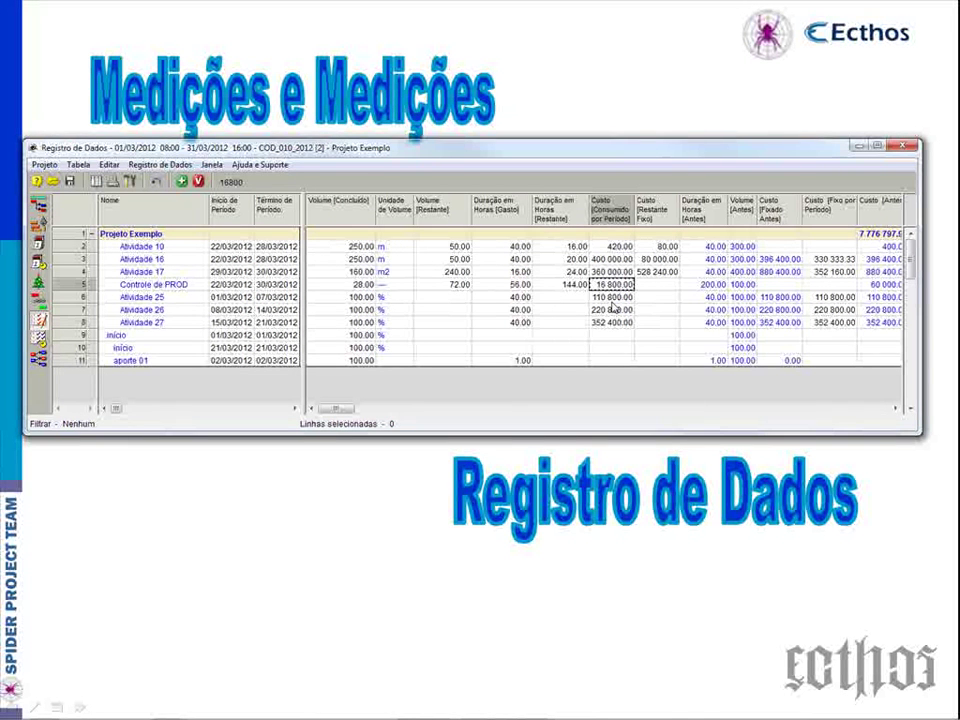
# Step: Review Controle de PROD's completed and remaining volumes, spent and remaining durations, and cost consumed in the period
pyautogui.click(160, 288)
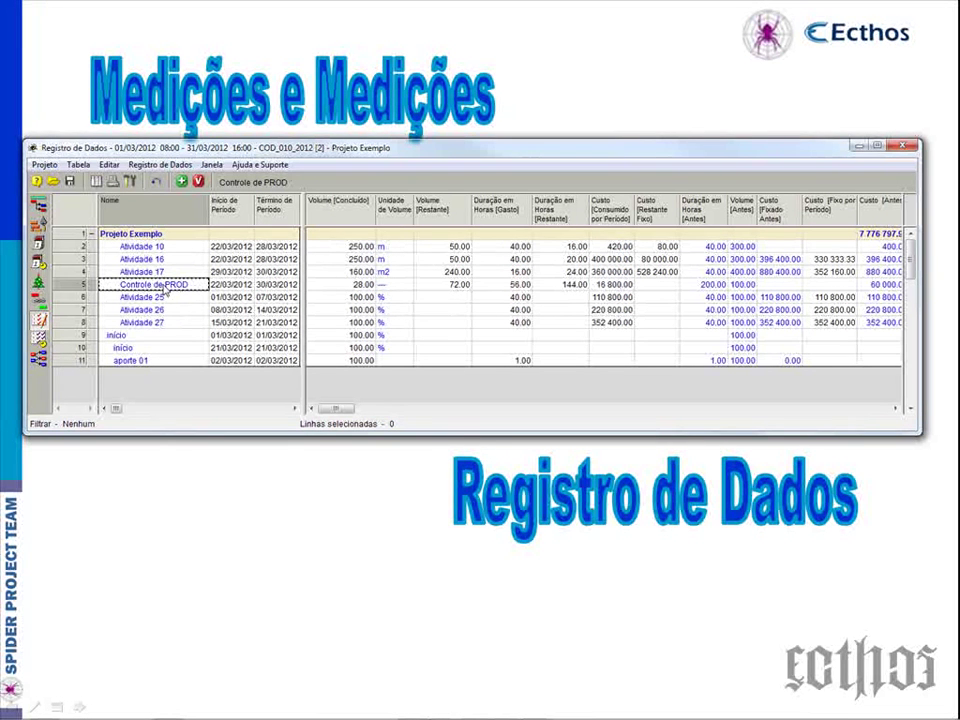
pyautogui.click(340, 289)
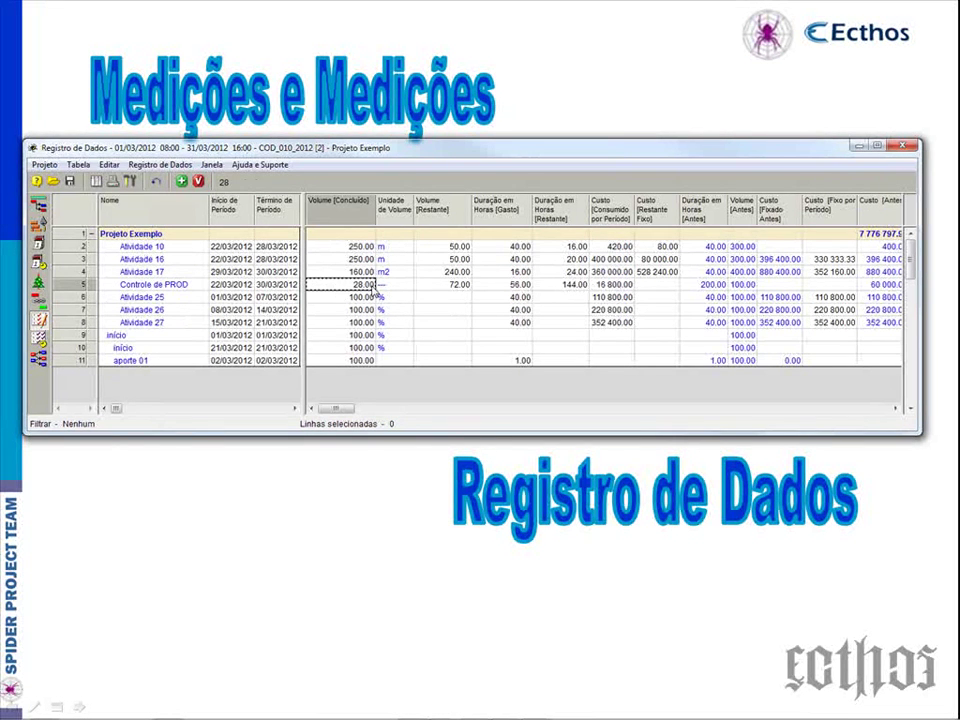
pyautogui.click(444, 289)
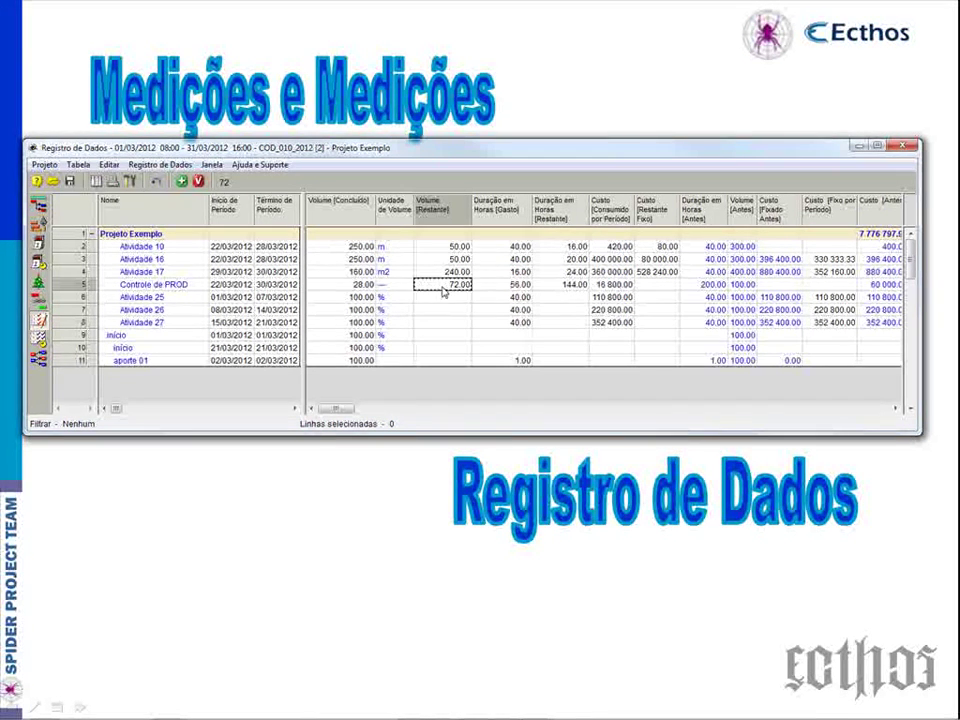
pyautogui.click(348, 288)
pyautogui.click(443, 290)
pyautogui.click(502, 289)
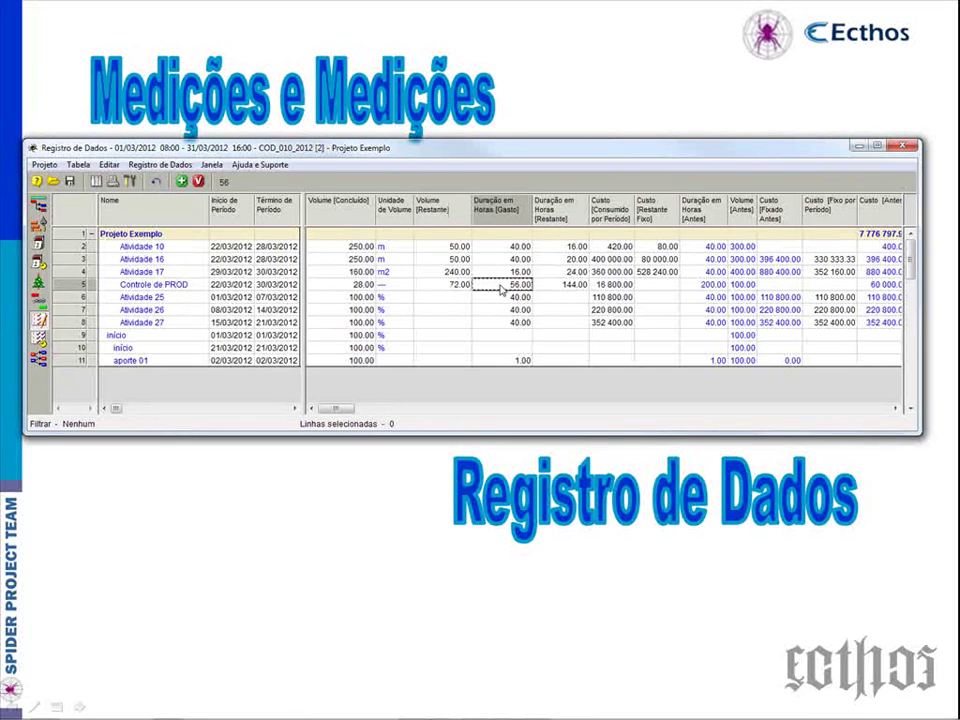
pyautogui.click(549, 288)
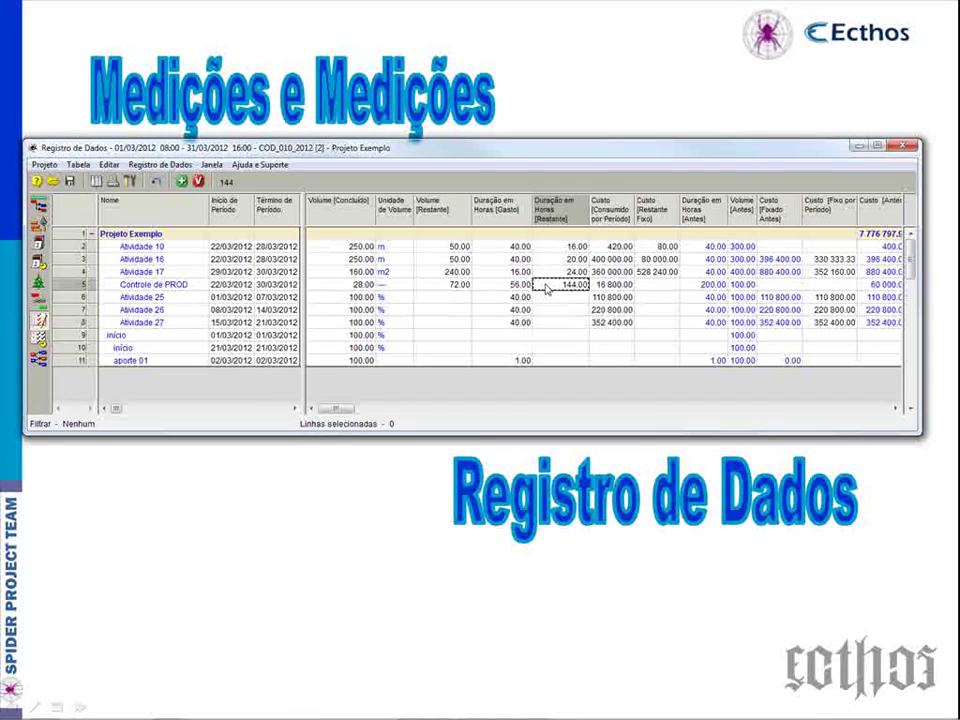
pyautogui.click(611, 288)
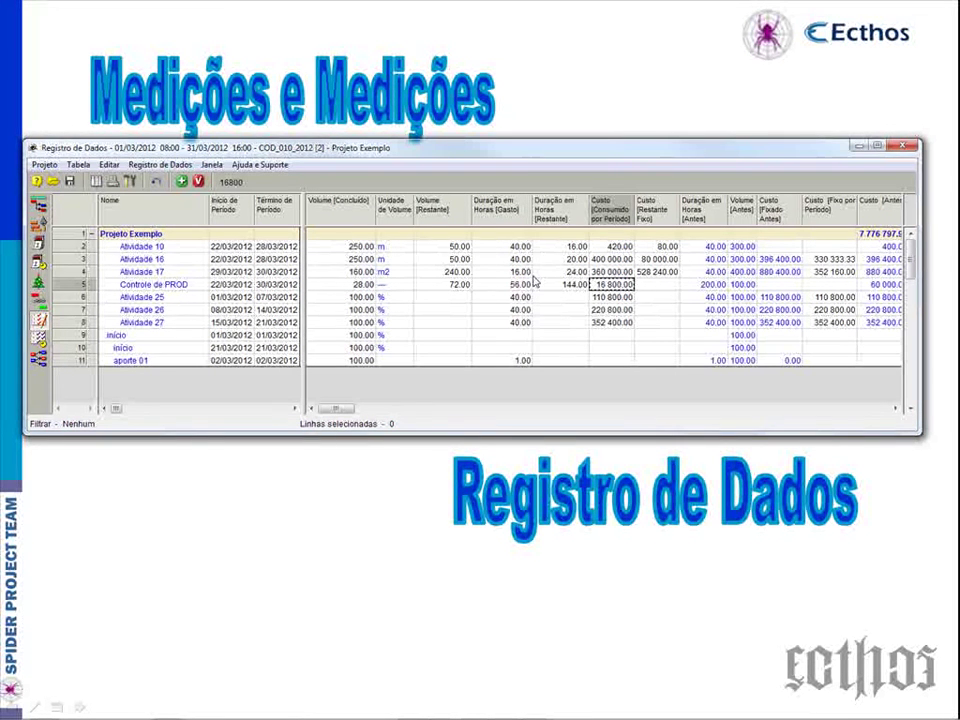
# Step: Check Atividade 25's completed volume and the spent durations of Atividades 25, 26 and 27
pyautogui.click(345, 301)
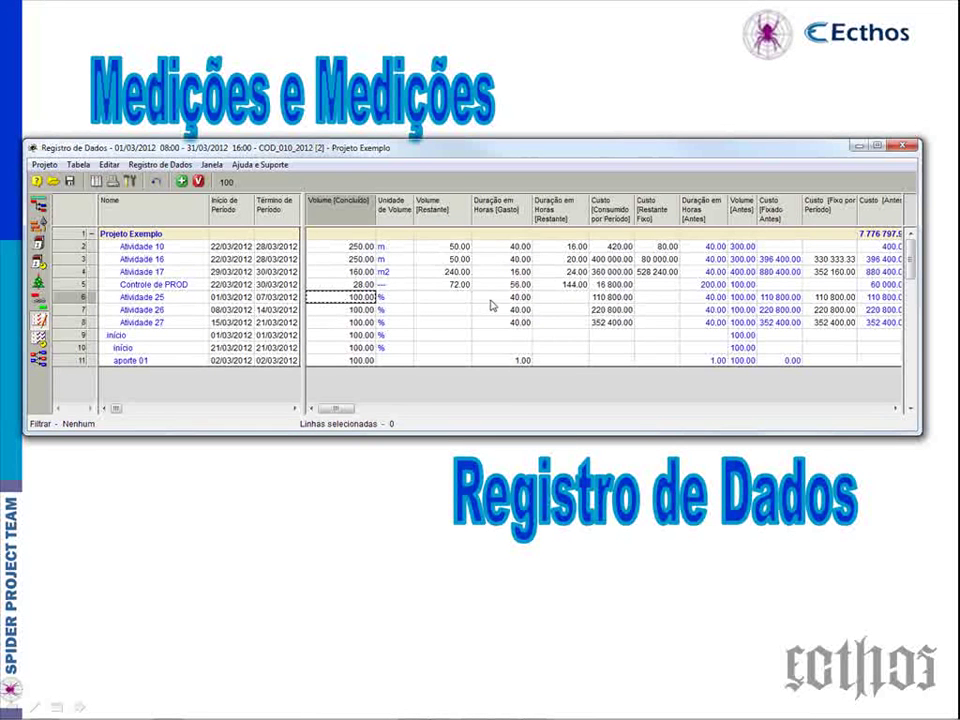
pyautogui.click(492, 304)
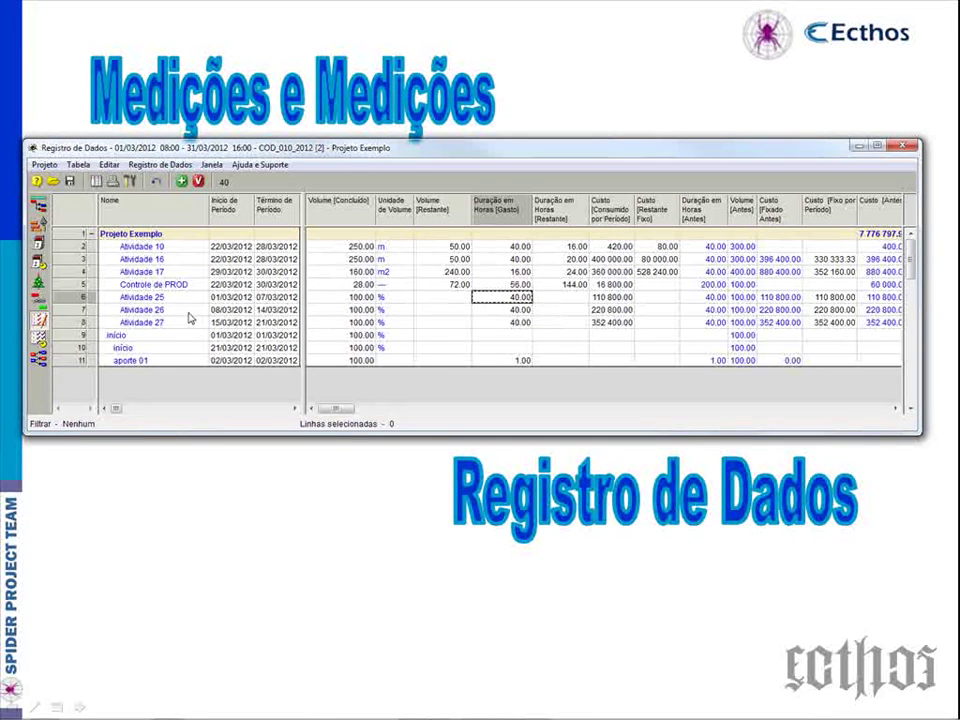
pyautogui.click(145, 310)
pyautogui.click(513, 310)
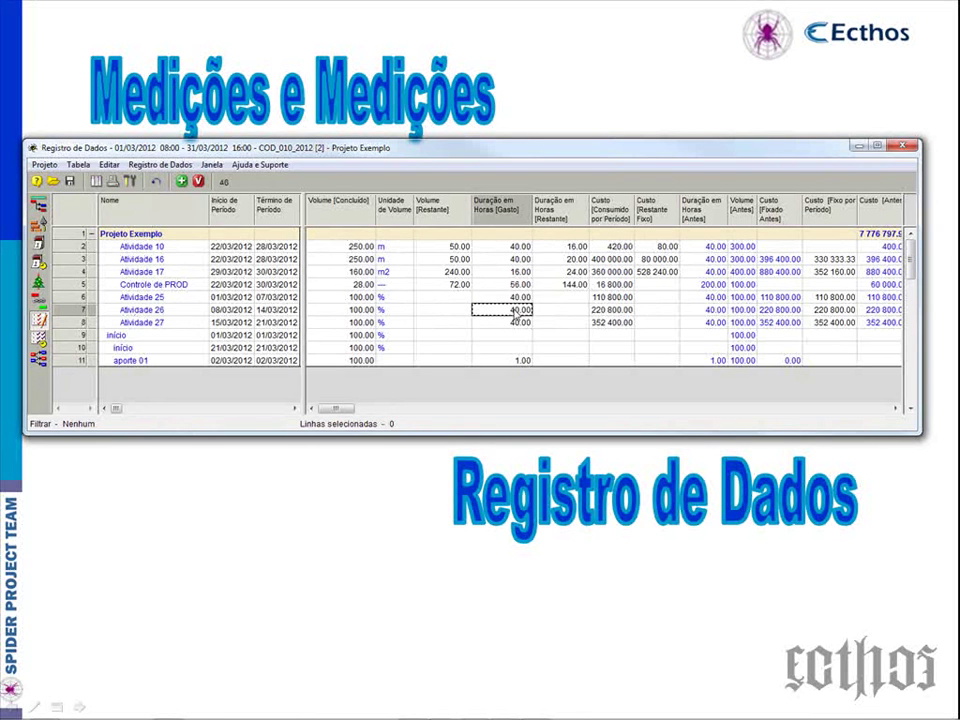
pyautogui.click(160, 324)
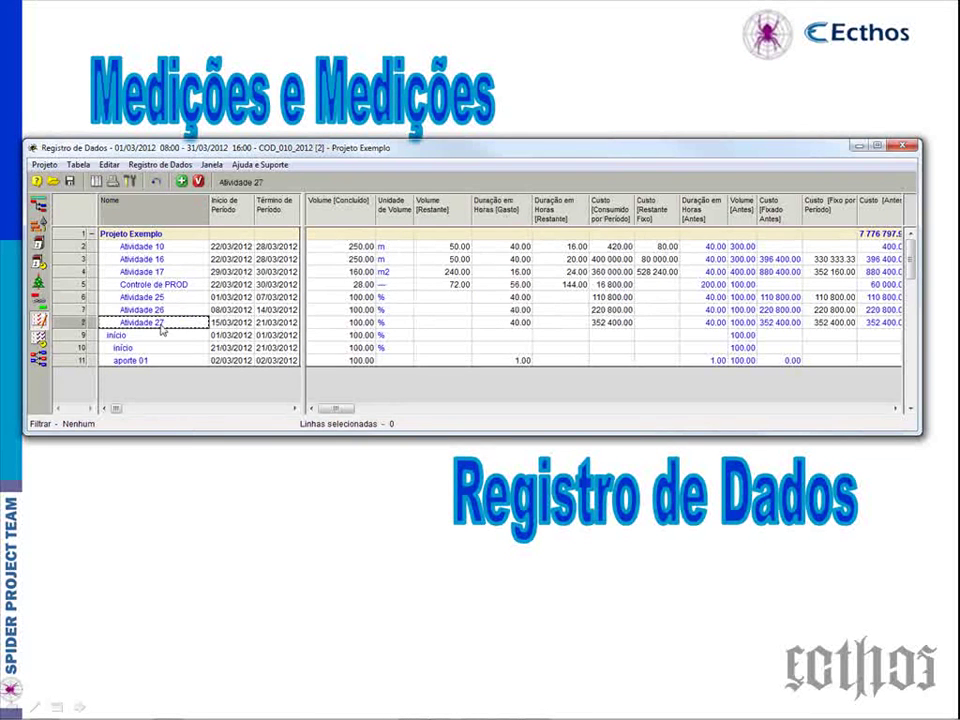
pyautogui.click(495, 323)
# Step: Set Atividade 27's period end date to 23/03/2012 and compare its period dates with its spent duration
pyautogui.click(290, 326)
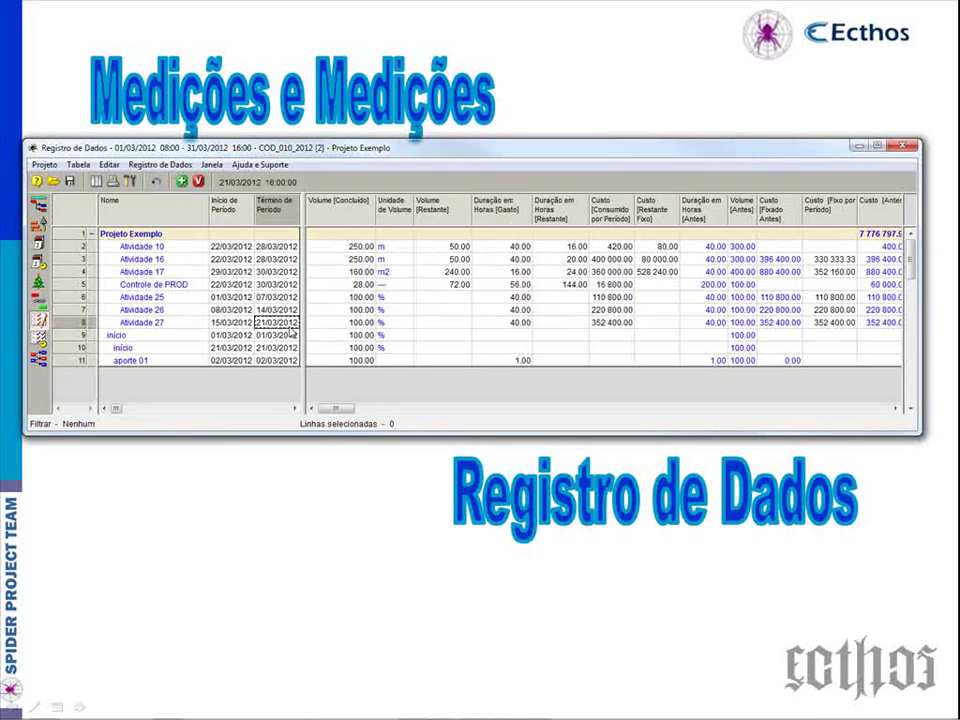
pyautogui.click(292, 330)
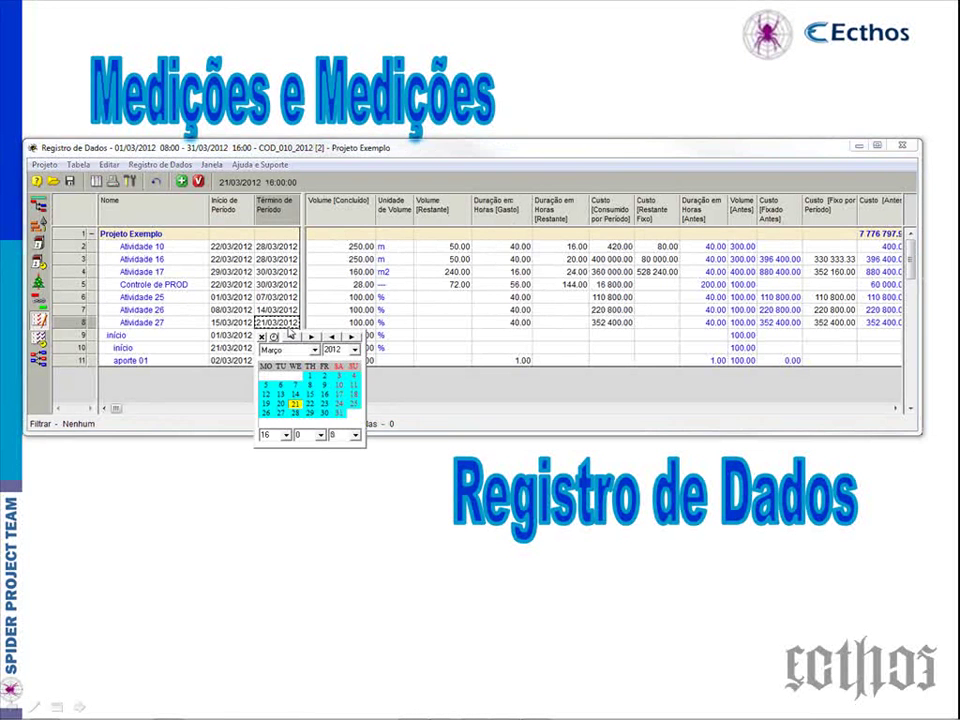
pyautogui.click(323, 403)
pyautogui.click(330, 405)
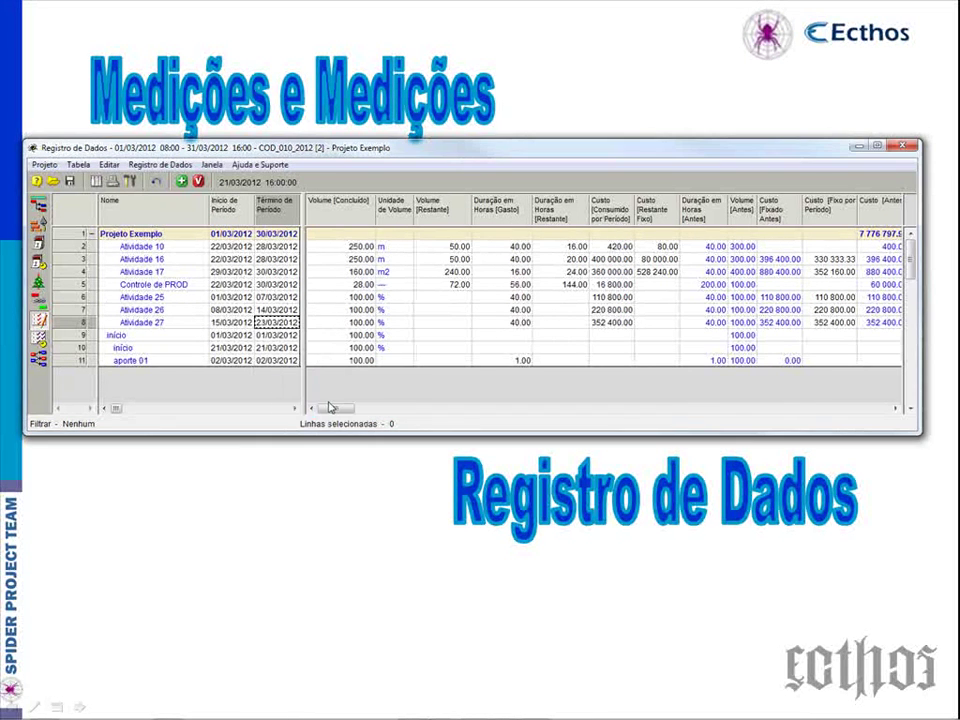
pyautogui.click(224, 323)
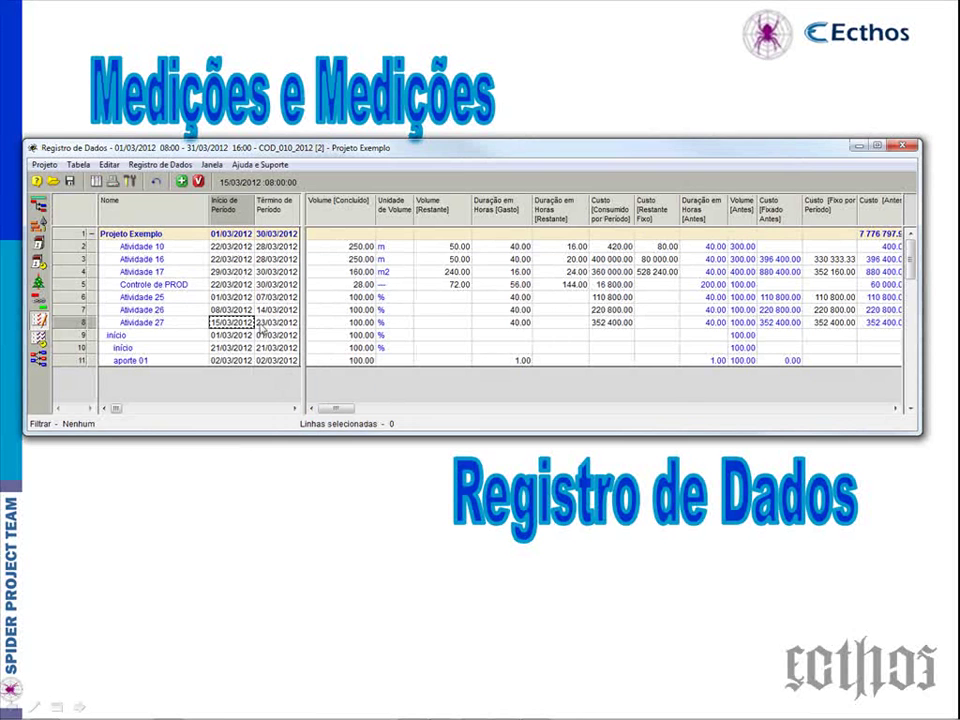
pyautogui.click(262, 325)
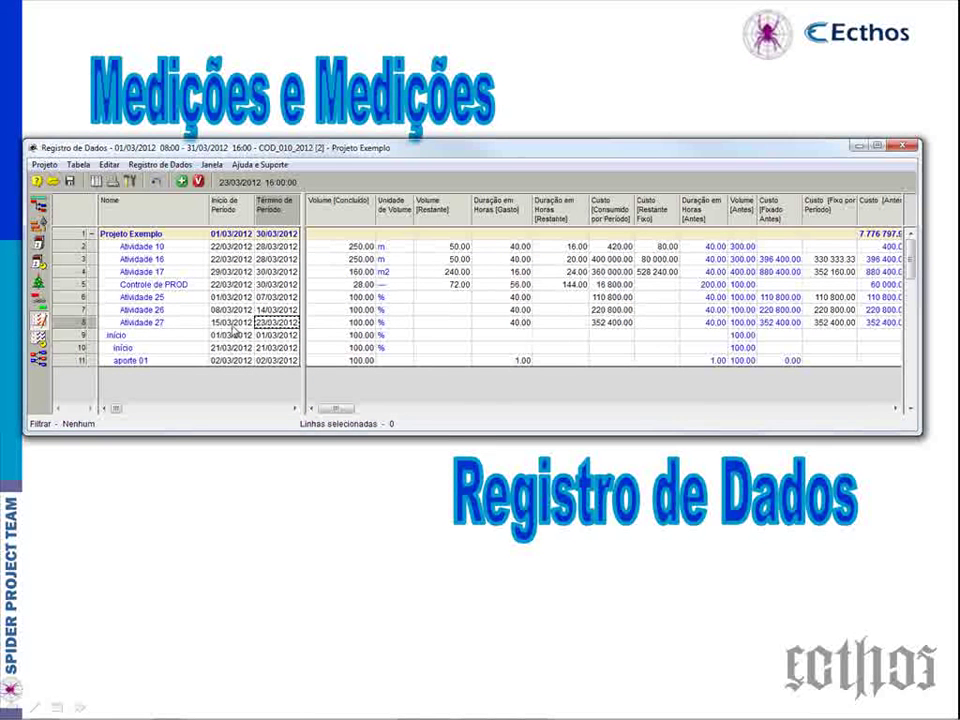
pyautogui.click(500, 324)
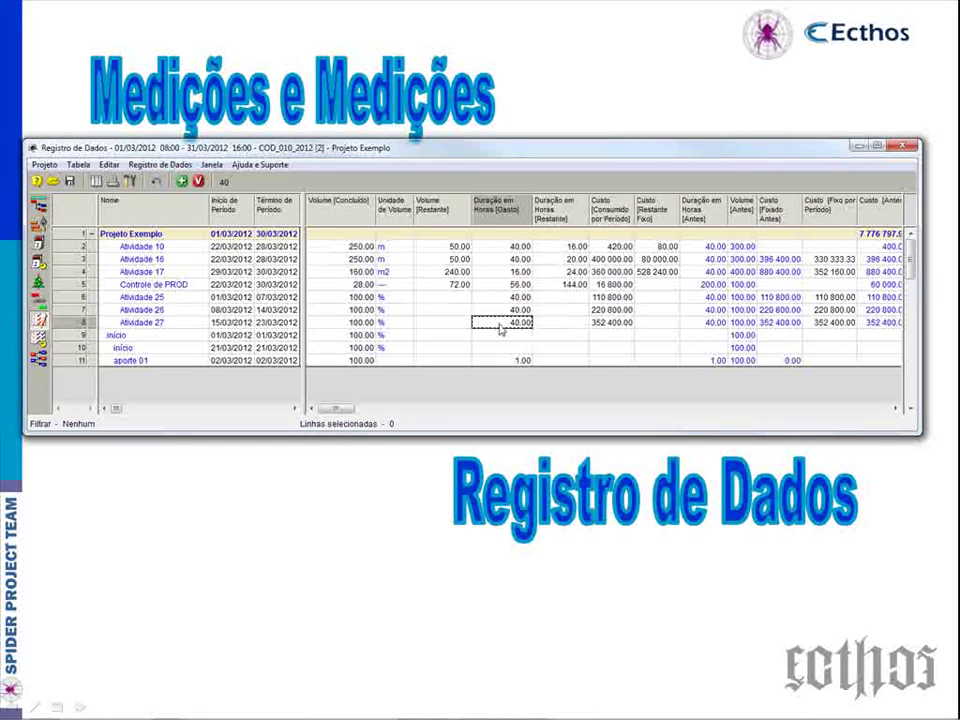
pyautogui.click(235, 323)
# Step: Set Atividade 27's period end date to 24/03/2012 and check it against the period start
pyautogui.click(276, 325)
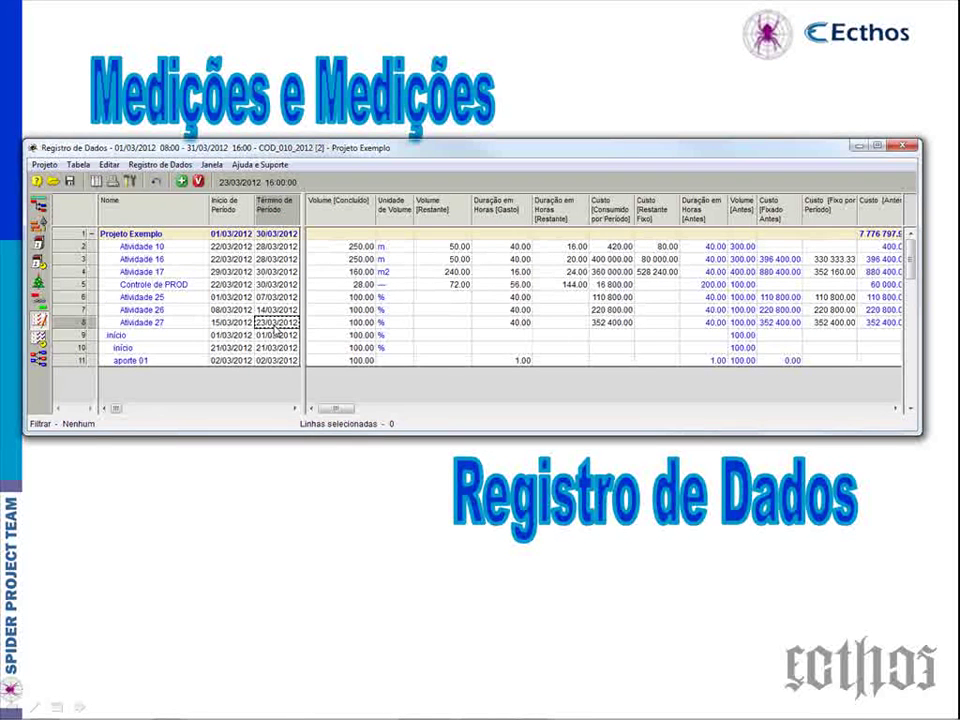
pyautogui.click(278, 328)
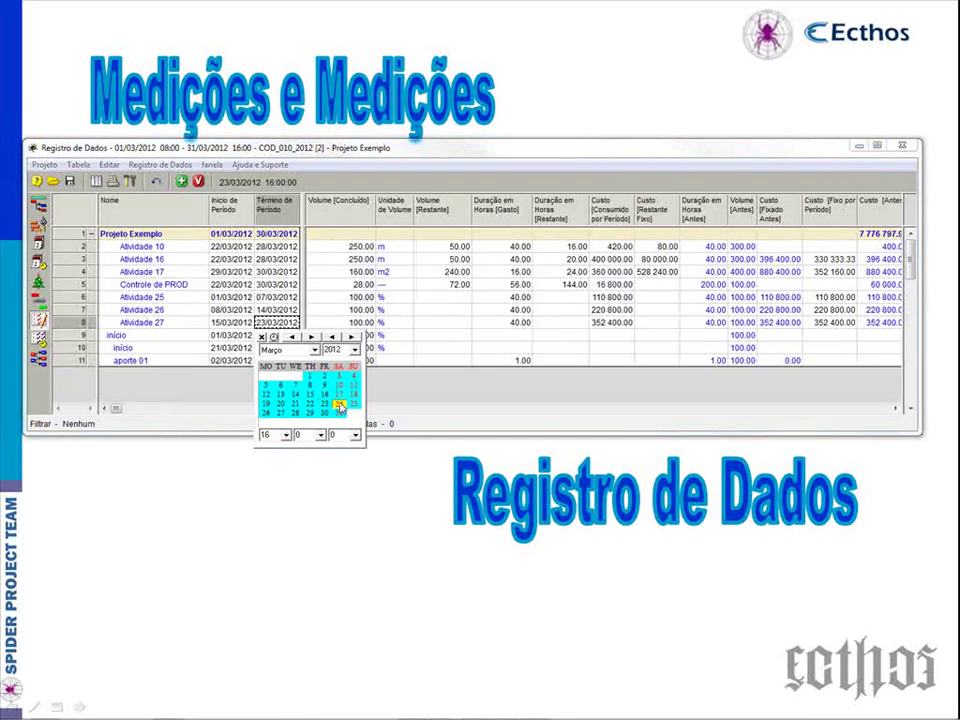
pyautogui.click(339, 404)
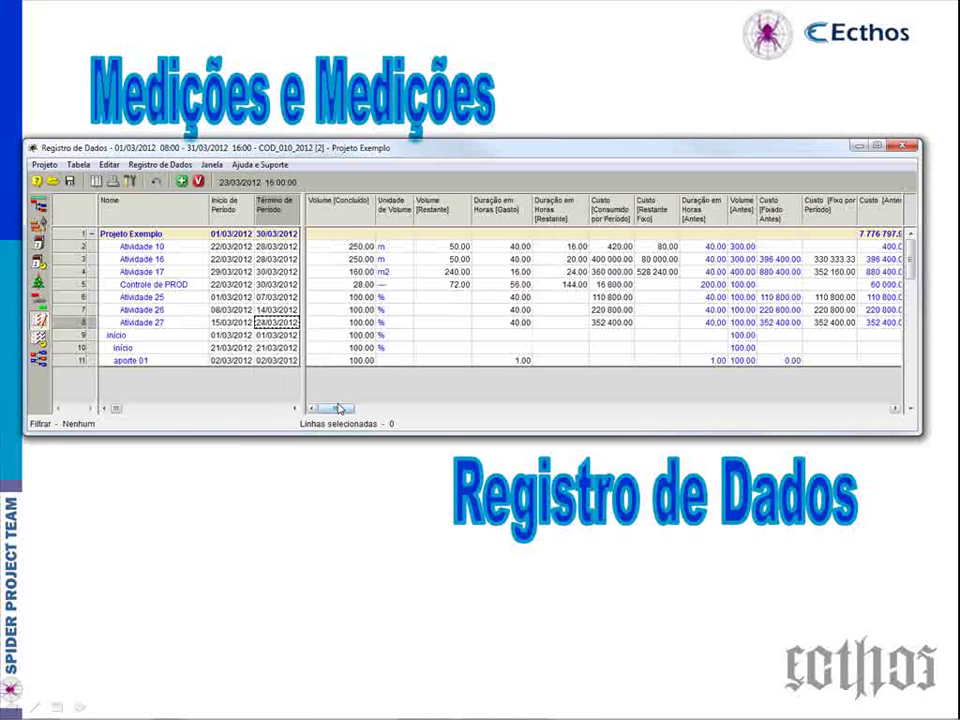
pyautogui.click(234, 326)
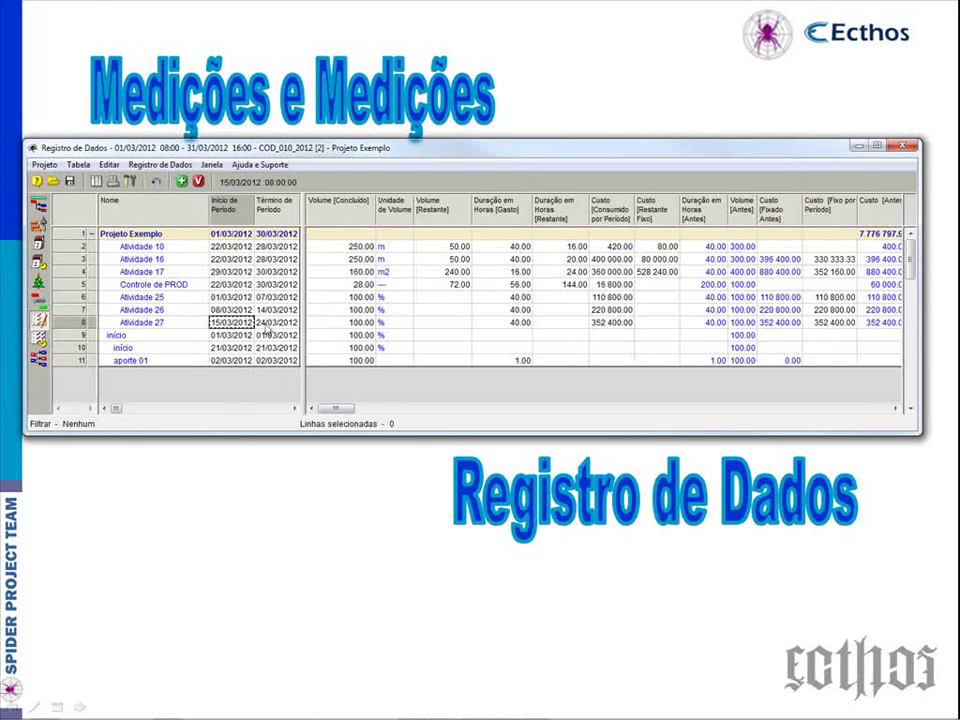
pyautogui.click(271, 326)
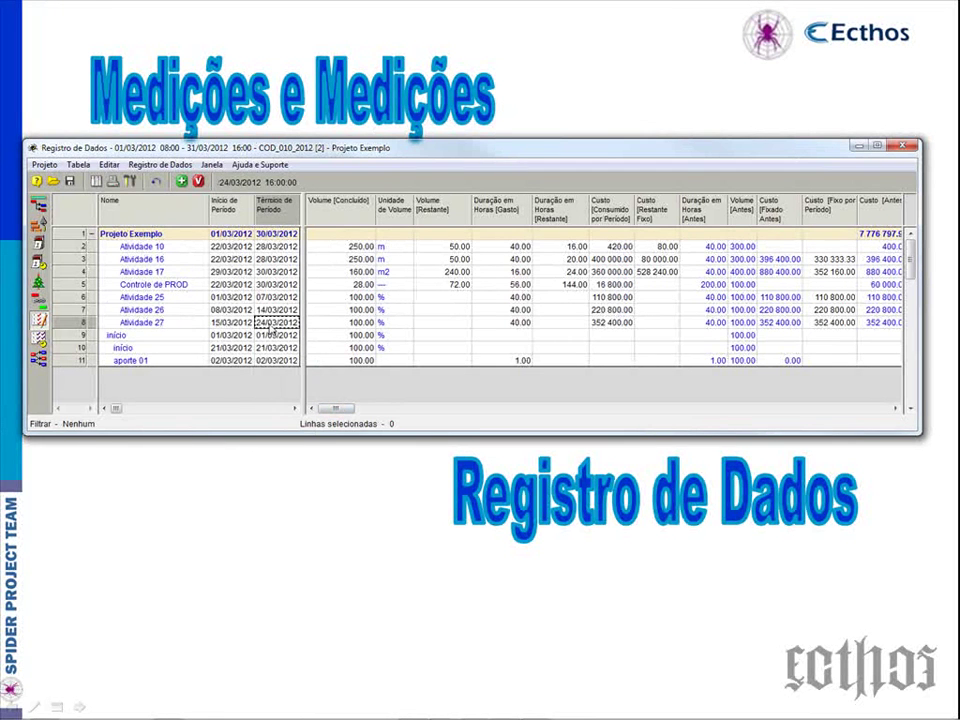
# Step: Check Atividade 27's spent duration and completed volume, and set its cost consumed in the period to 400000
pyautogui.click(518, 323)
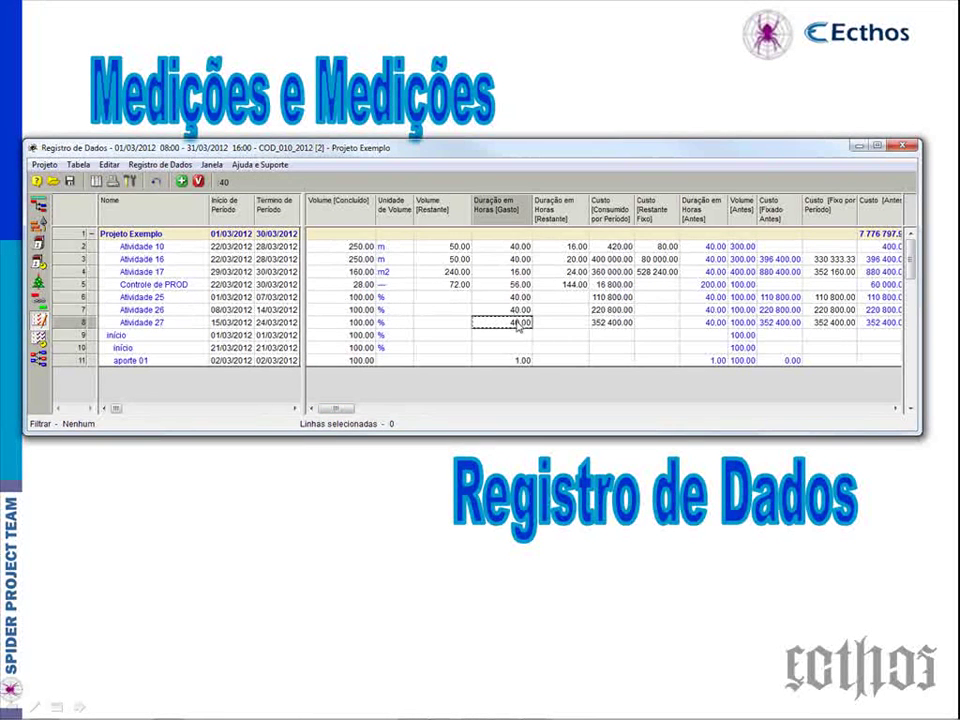
pyautogui.click(355, 325)
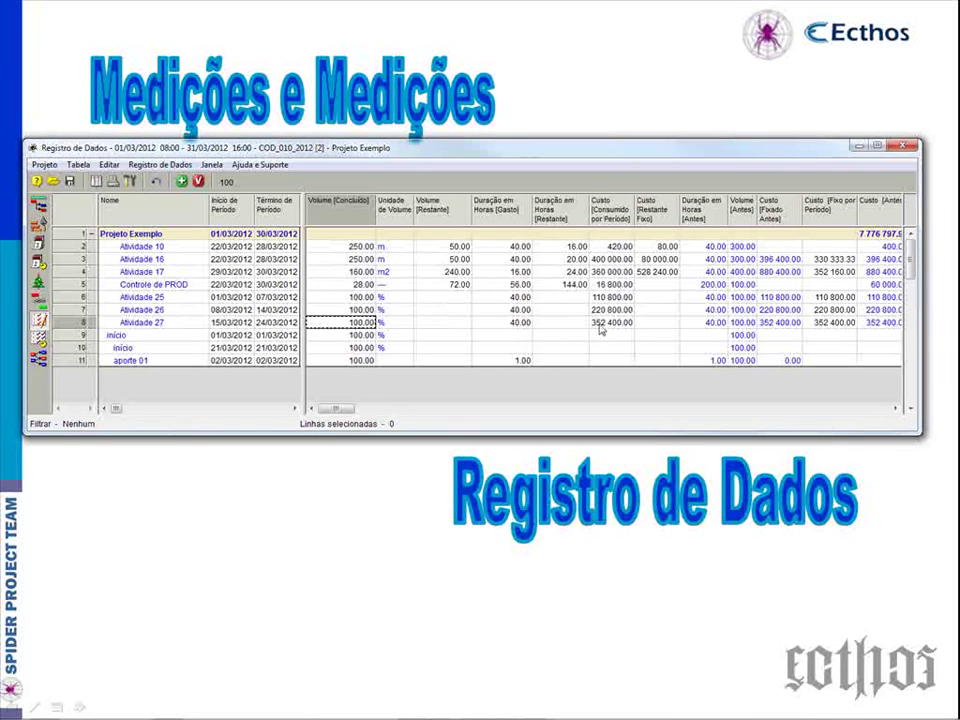
pyautogui.click(600, 323)
pyautogui.write('40')
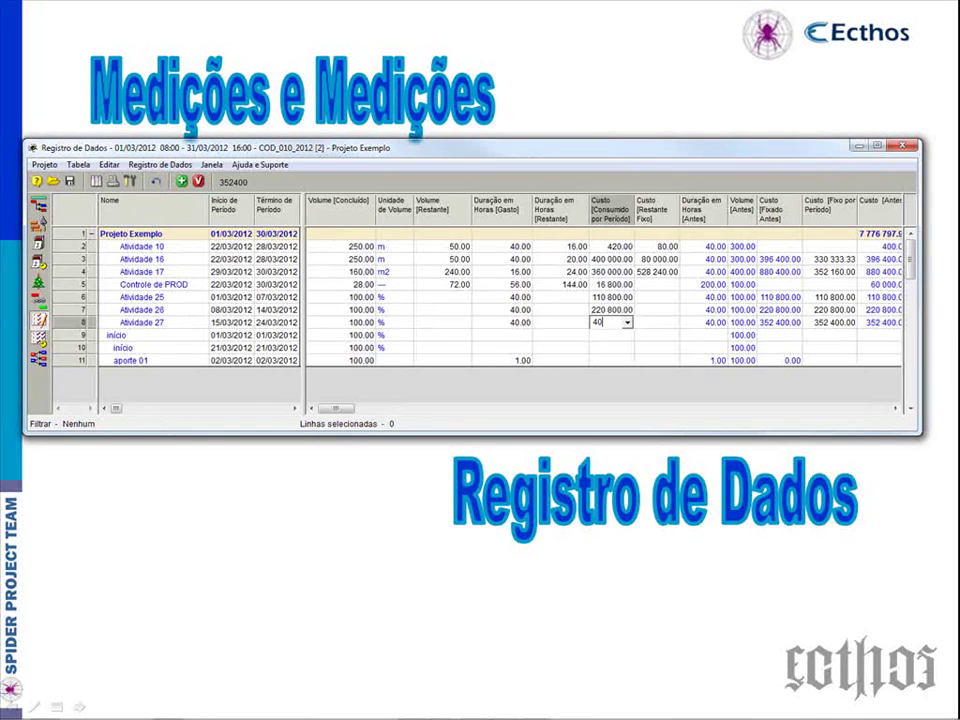
pyautogui.write('0 000')
pyautogui.press('Return')
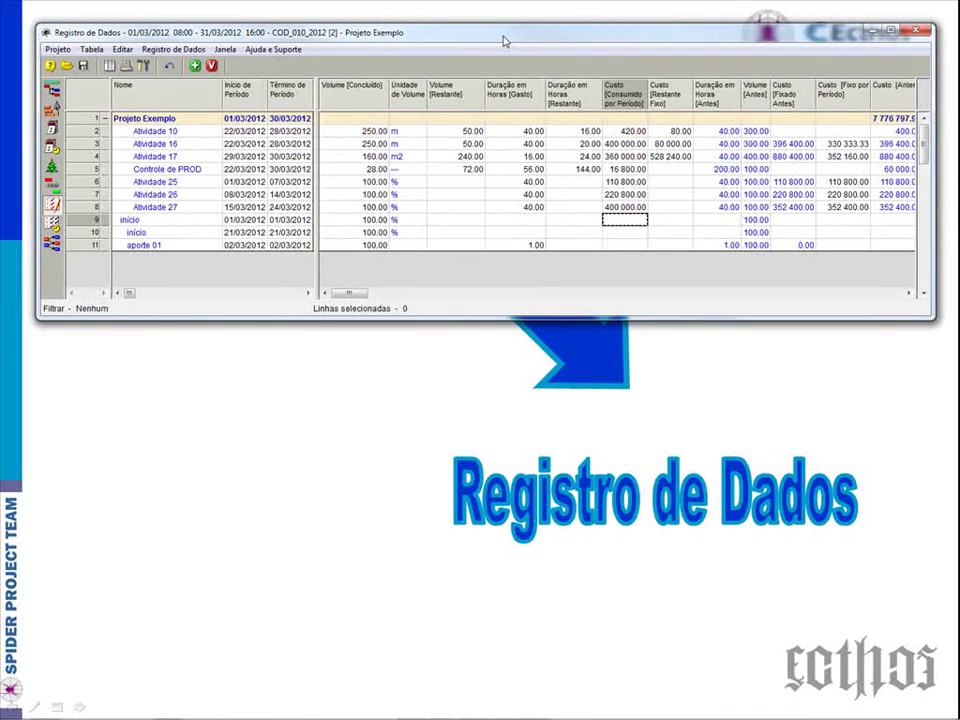
# Step: Transfer the data register to the project without increasing the version number, and acknowledge the recalculation notice
pyautogui.moveTo(504, 38); pyautogui.dragTo(498, 422)
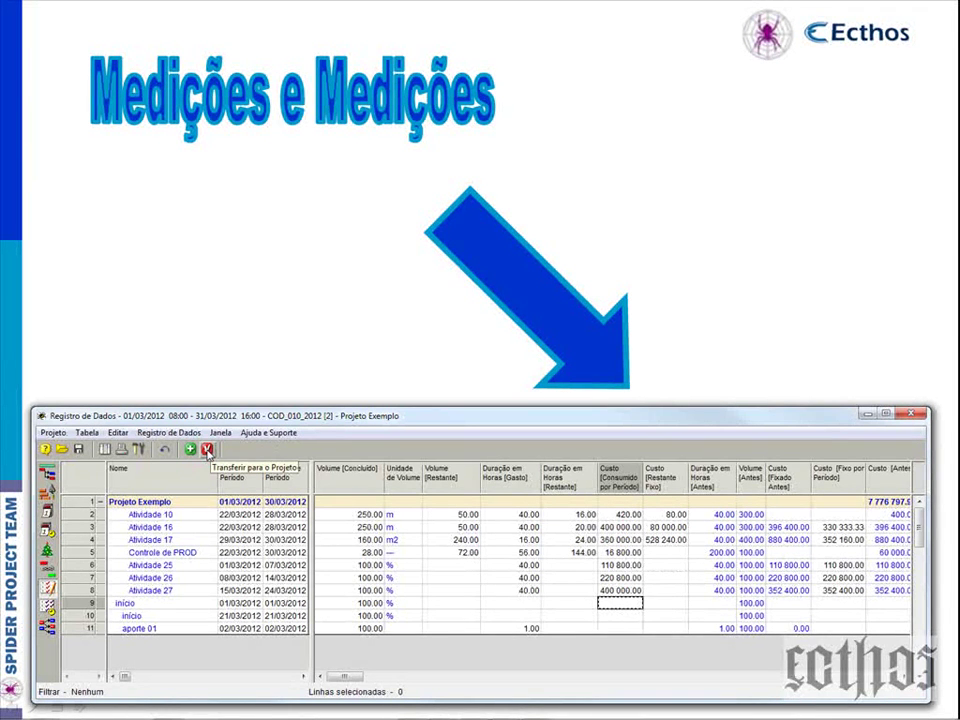
pyautogui.click(207, 450)
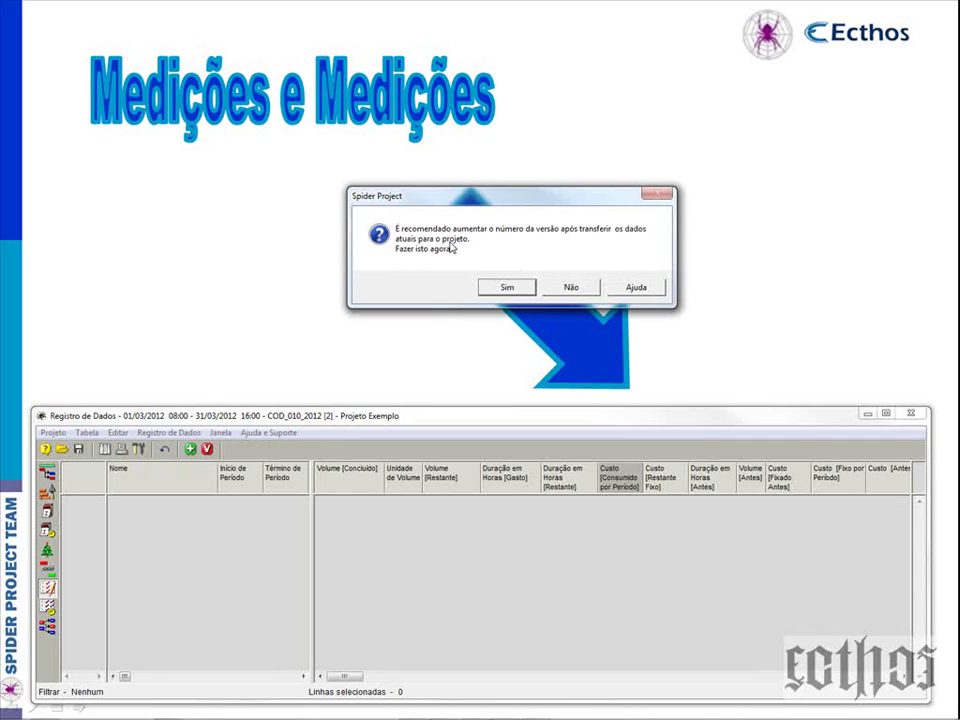
pyautogui.click(571, 288)
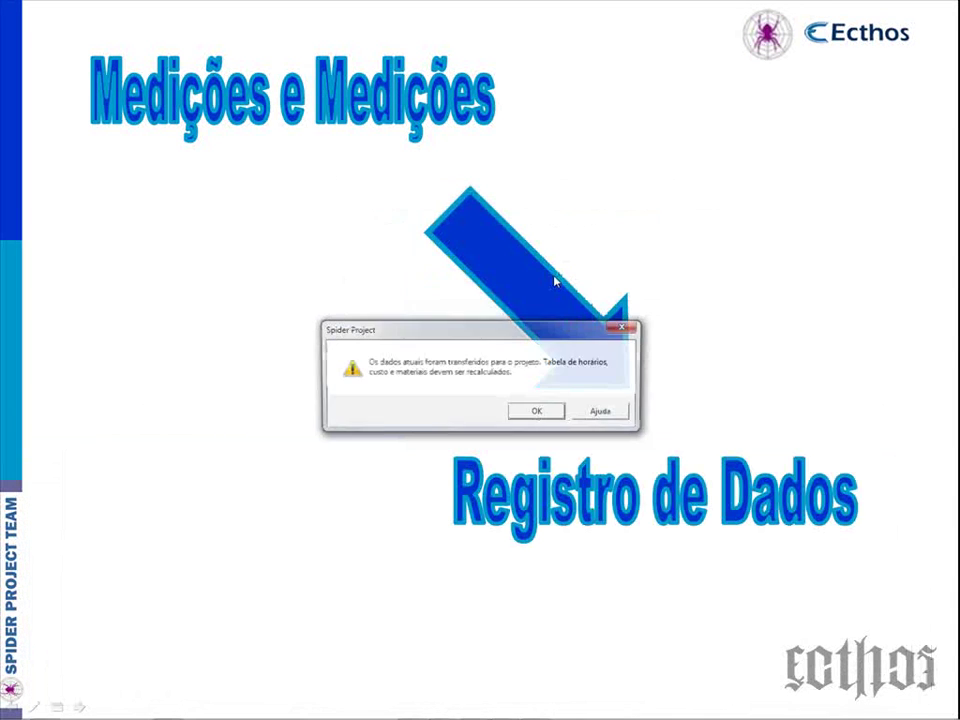
pyautogui.click(537, 413)
# Step: Bring up the activity Gantt and start saving the project under a new name
pyautogui.moveTo(0, 122); pyautogui.dragTo(187, 138)
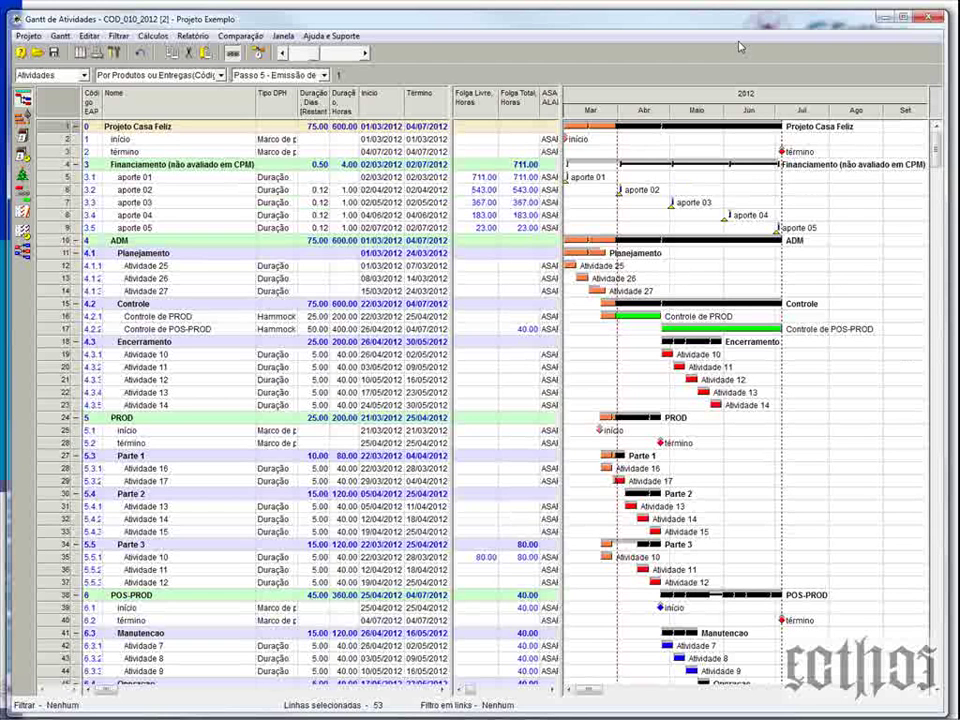
pyautogui.click(28, 36)
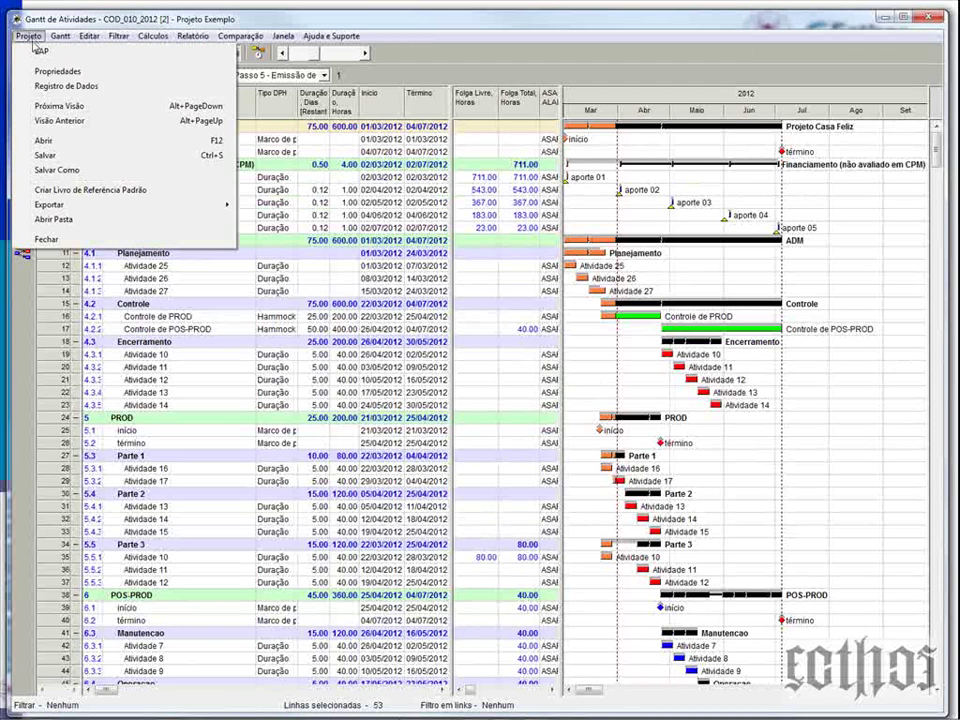
pyautogui.click(64, 171)
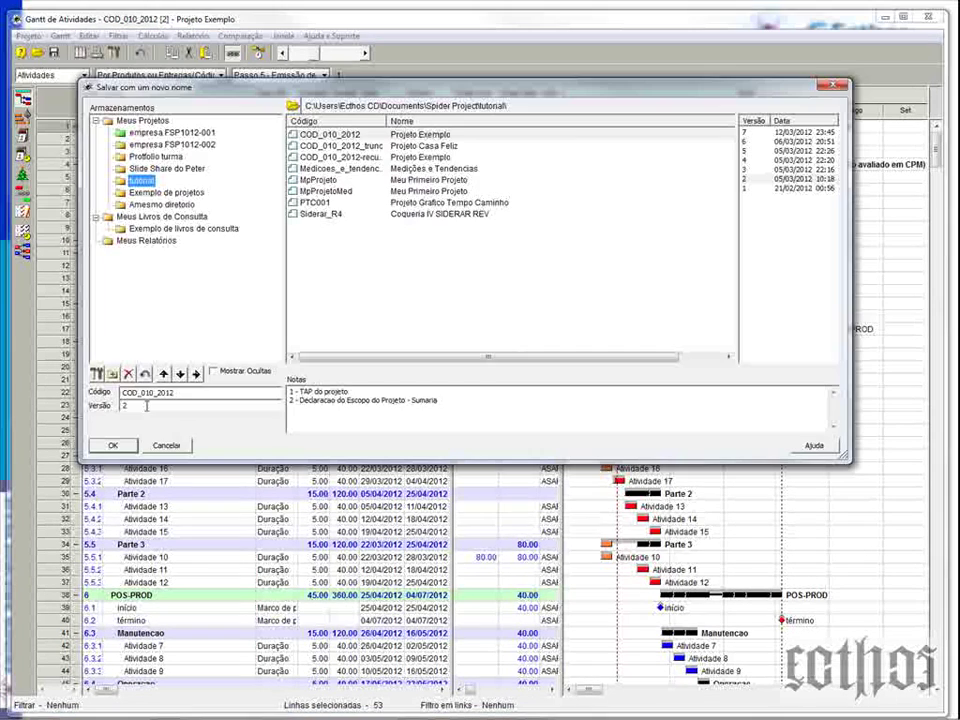
# Step: Try 3000 and 2001 as the version number for saving the project
pyautogui.doubleClick(146, 405)
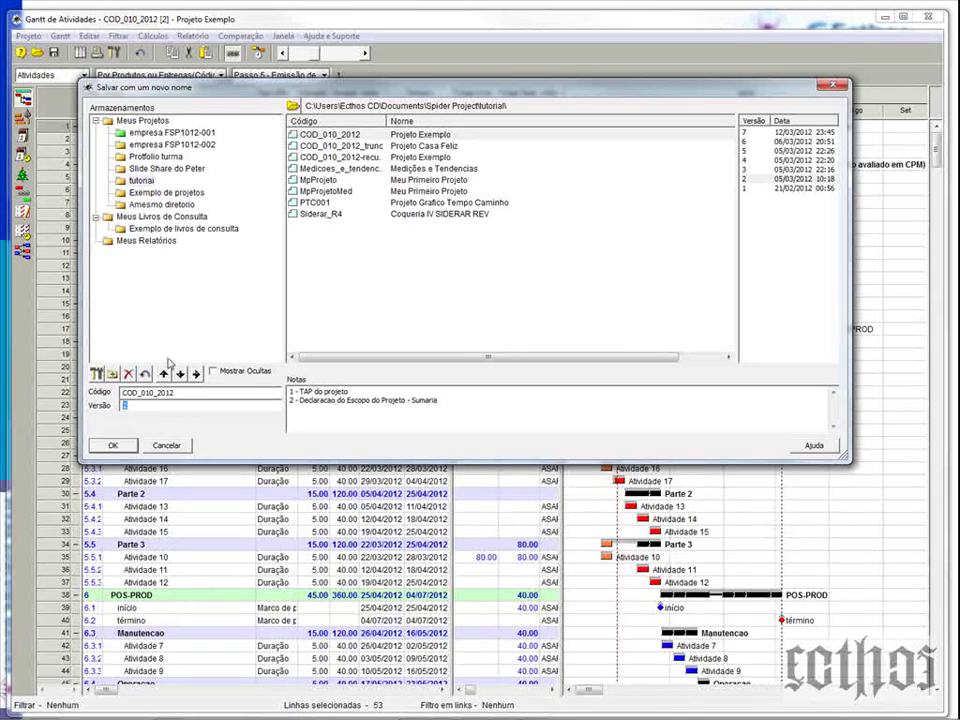
pyautogui.write('3000')
pyautogui.press('BackSpace')
pyautogui.press('BackSpace')
pyautogui.press('BackSpace')
pyautogui.press('BackSpace')
pyautogui.write('2001')
pyautogui.click(113, 446)
# Step: Save project COD_010_2012 as version 2, replacing the existing project of that code and version
pyautogui.click(755, 180)
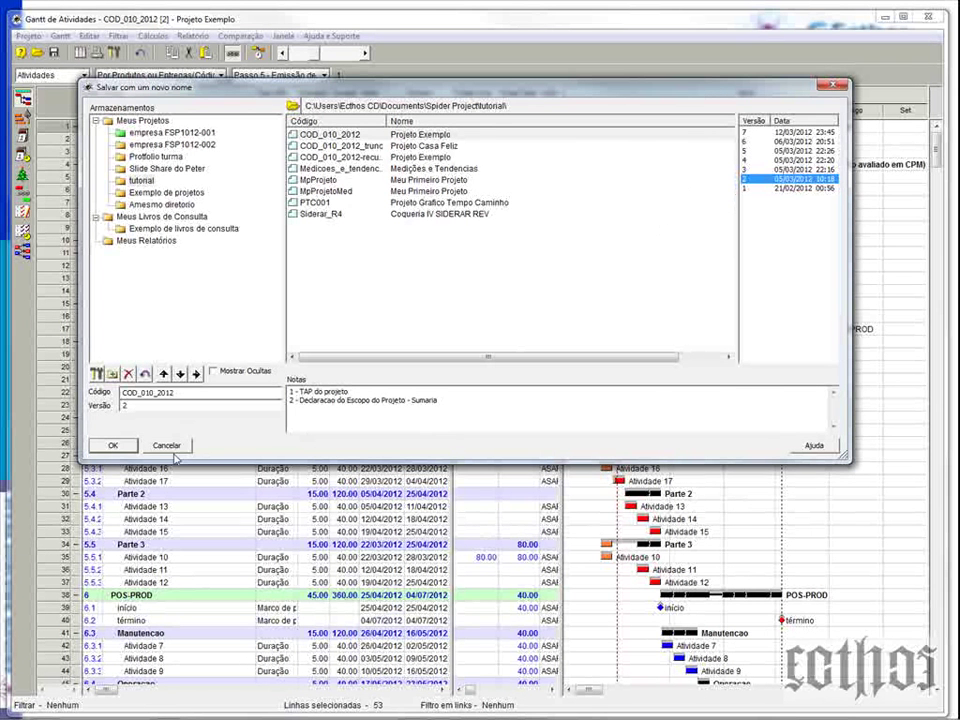
pyautogui.click(113, 445)
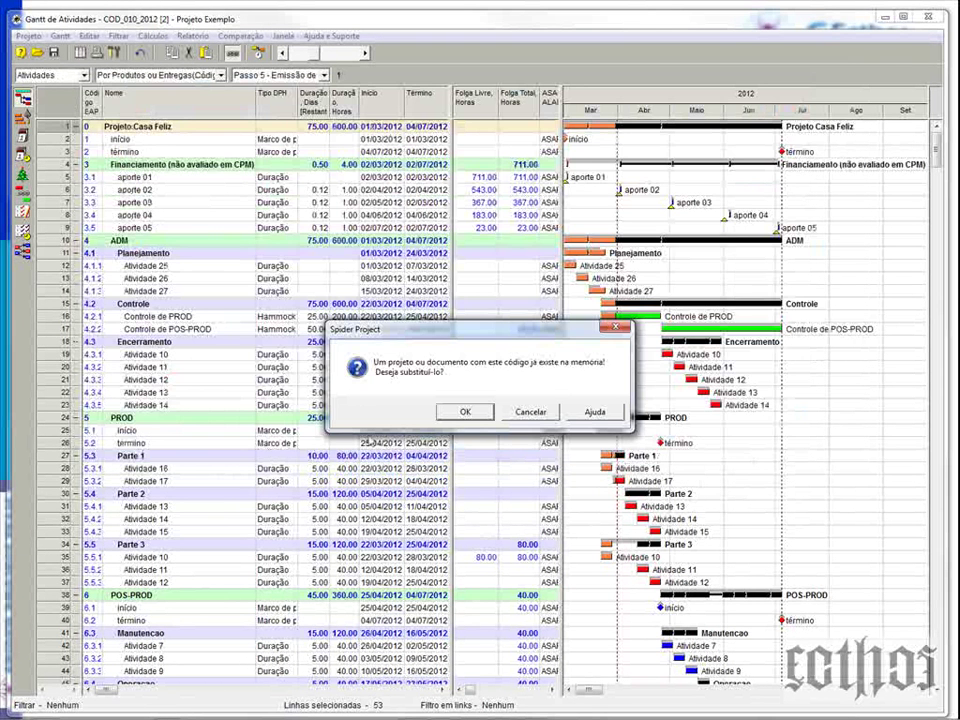
pyautogui.click(455, 413)
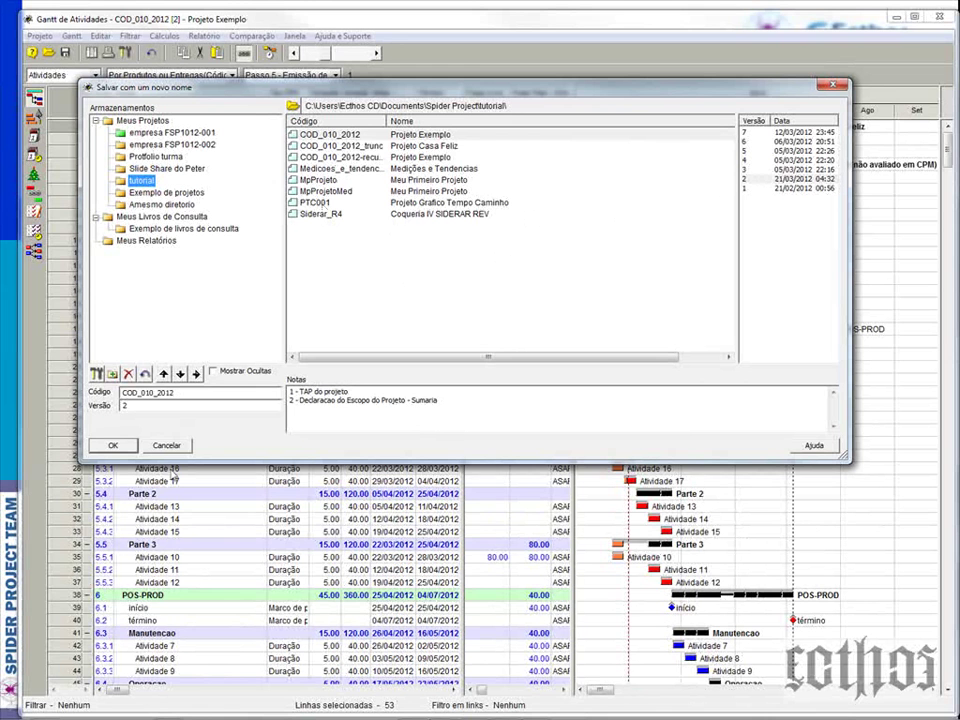
# Step: Save project COD_010_2012 in the tutorial folder as version 2001
pyautogui.click(756, 181)
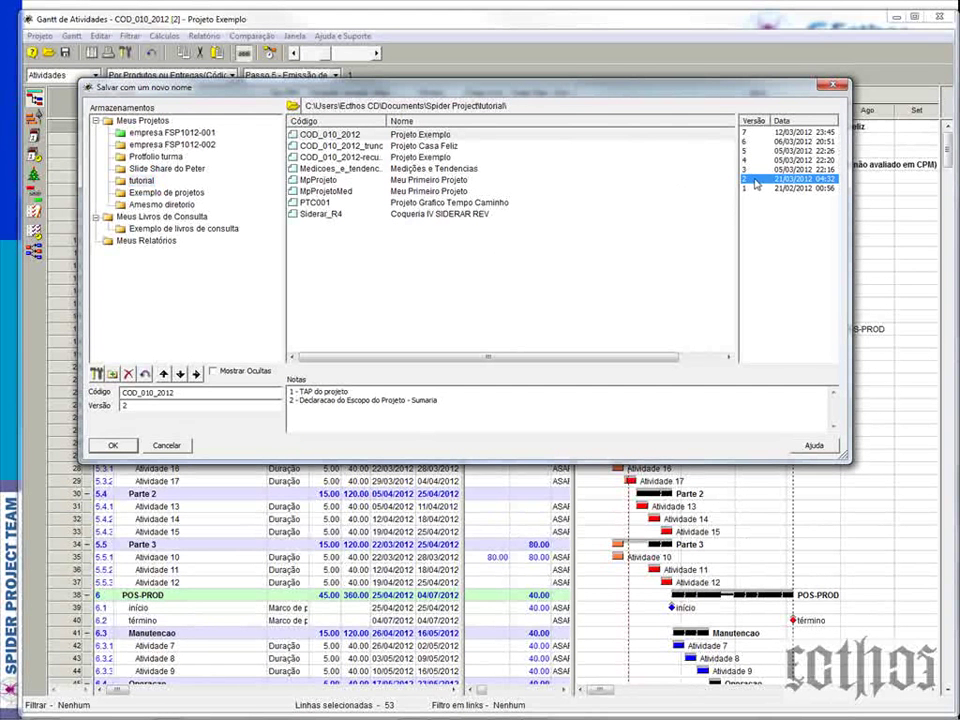
pyautogui.click(159, 405)
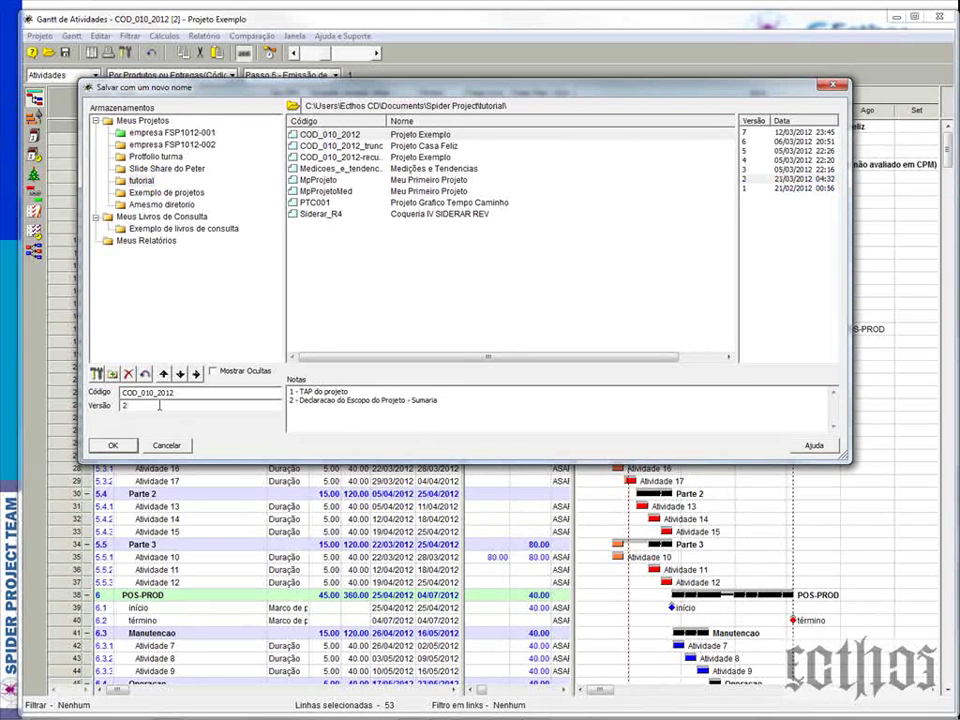
pyautogui.write('001')
pyautogui.click(114, 446)
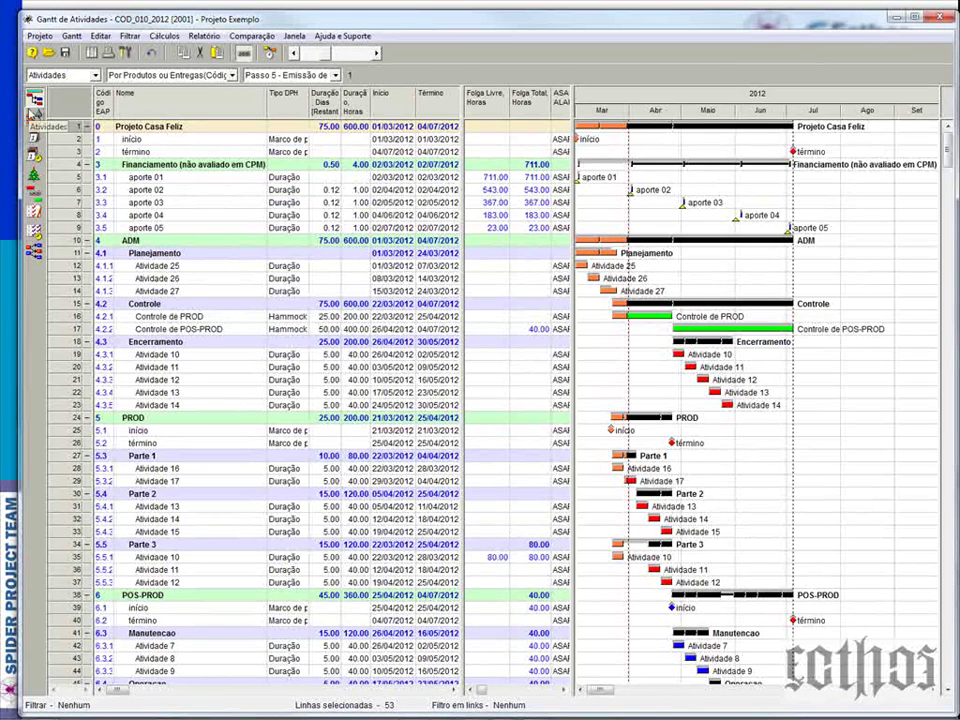
# Step: Open version 2 of project COD_010_2012 from the tutorial folder
pyautogui.click(48, 52)
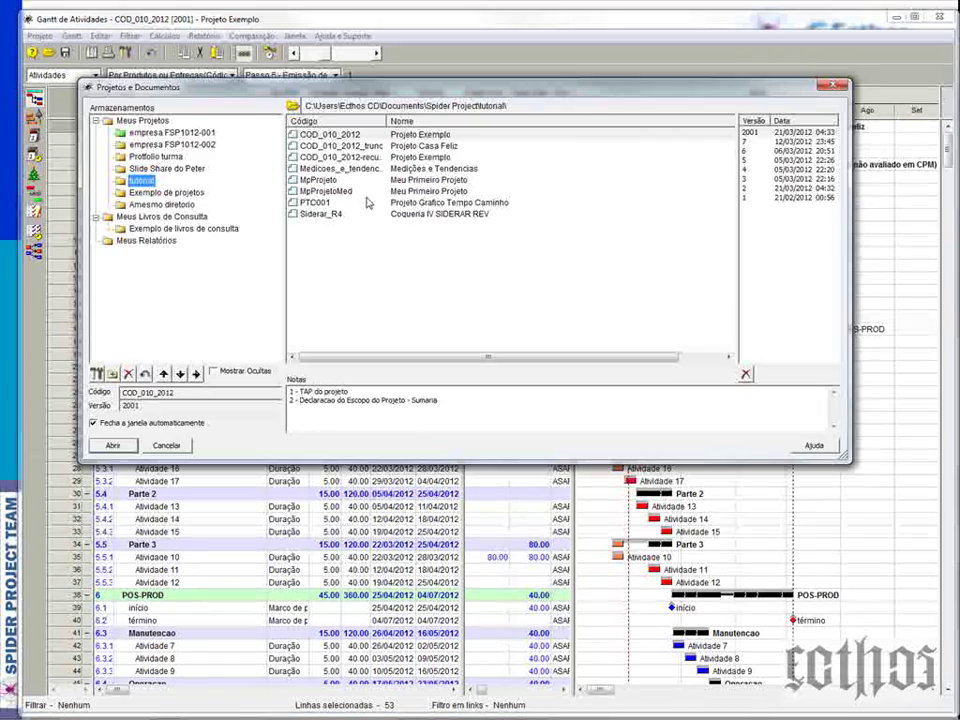
pyautogui.click(761, 188)
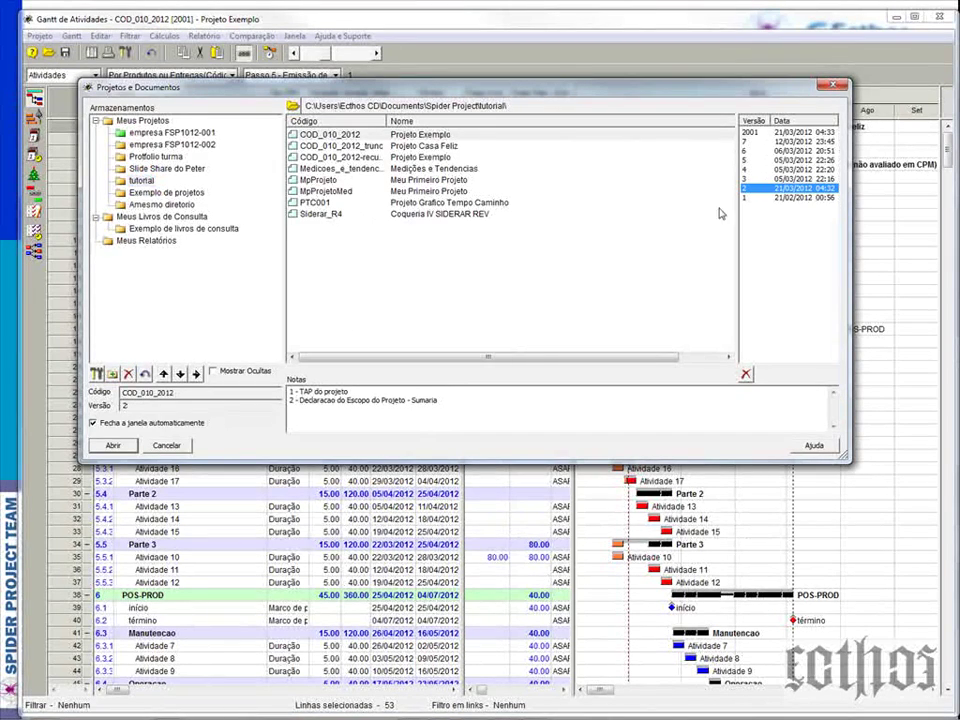
pyautogui.click(113, 446)
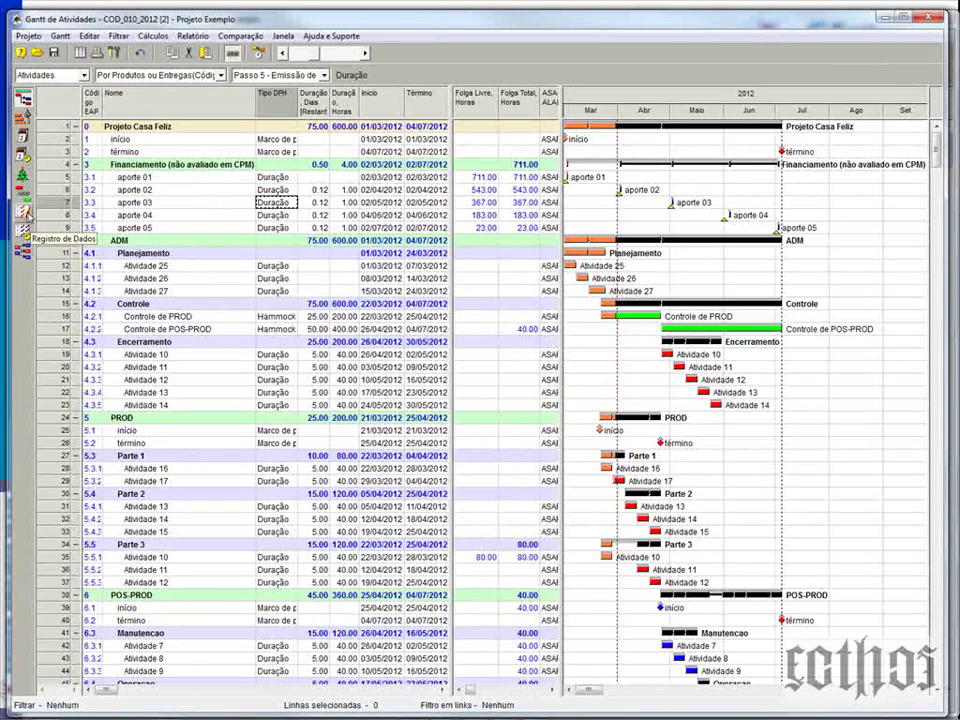
# Step: Delete all records, Atividade 10 through aporte 01, from the performance archive of project version 2
pyautogui.click(25, 213)
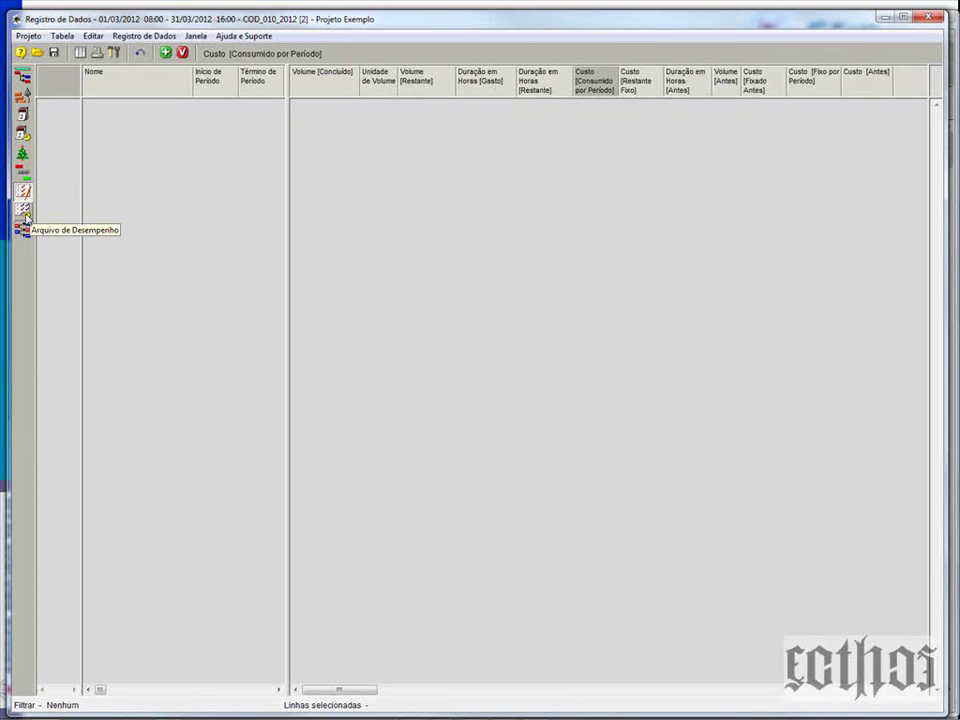
pyautogui.click(25, 212)
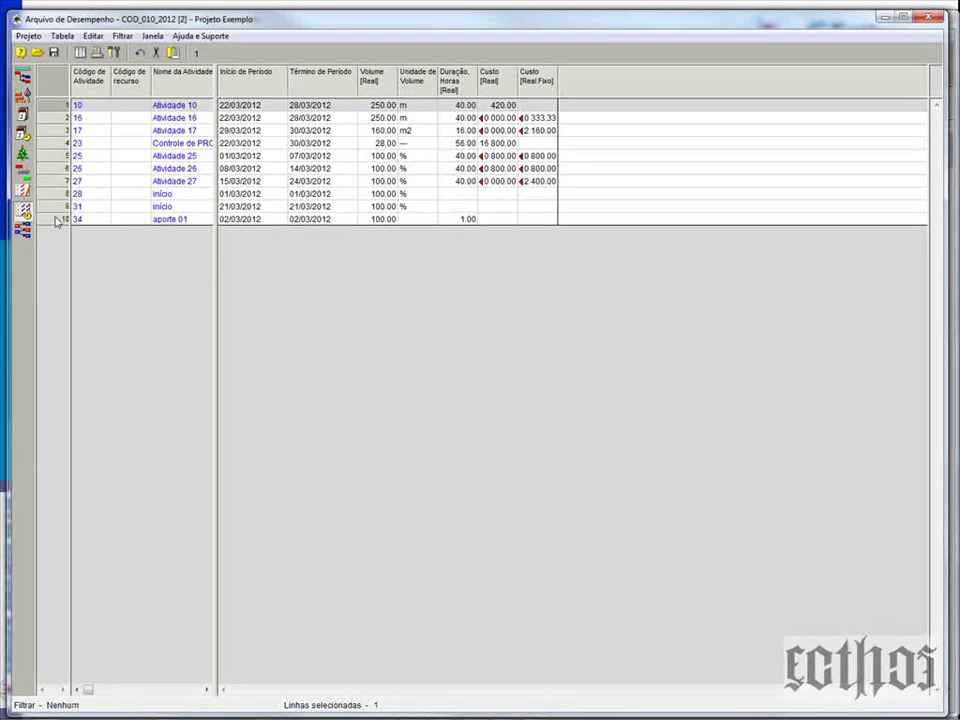
pyautogui.keyDown('shift'); pyautogui.click(58, 218); pyautogui.keyUp('shift')
pyautogui.rightClick(58, 218)
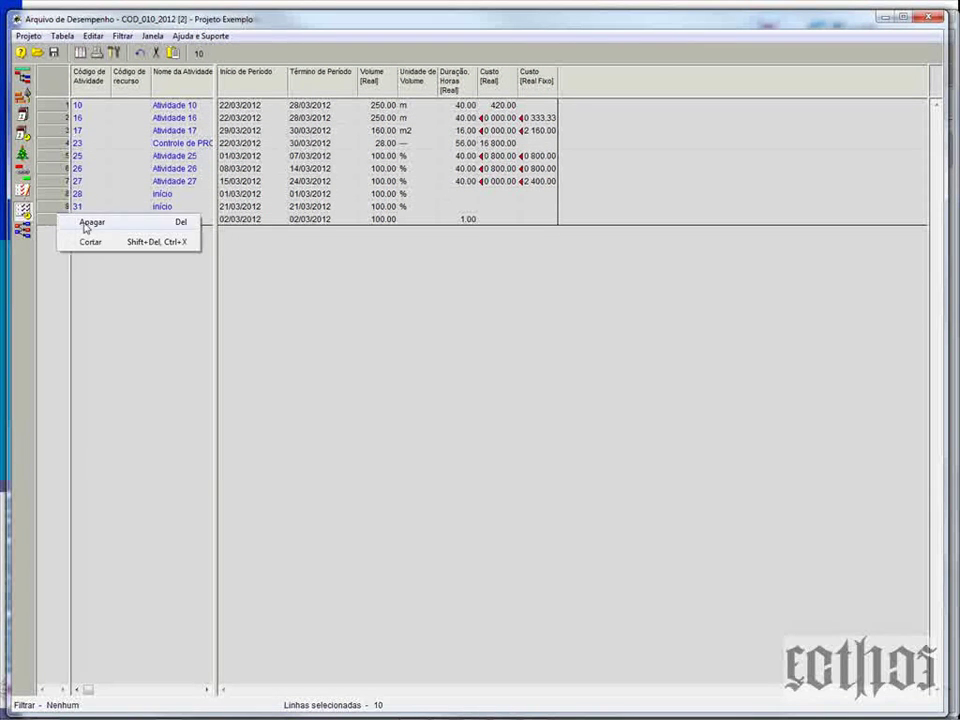
pyautogui.click(94, 228)
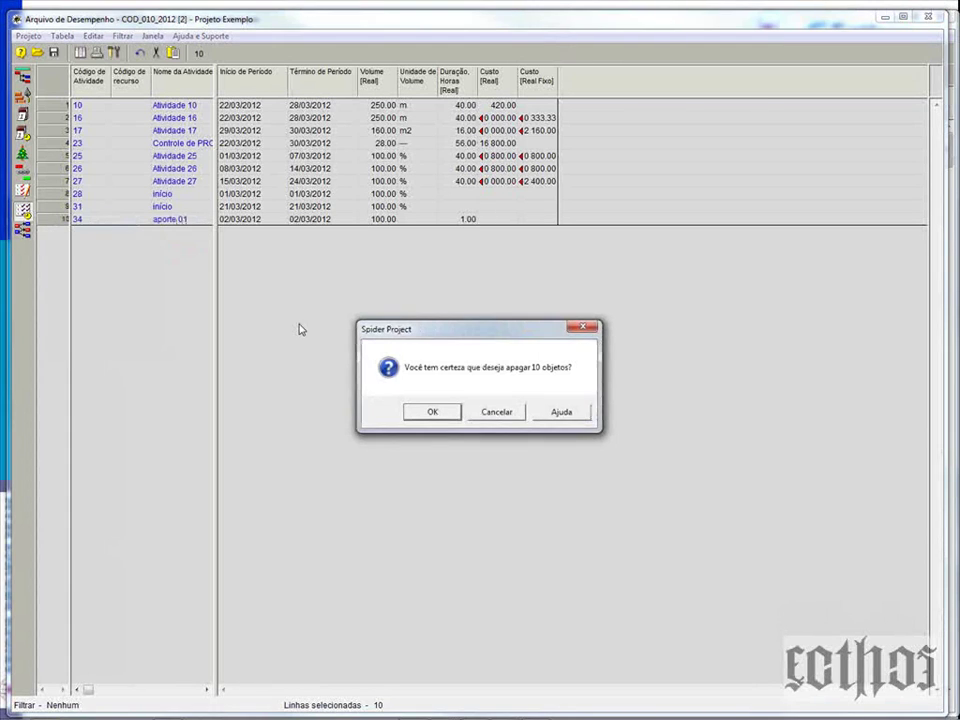
pyautogui.click(435, 414)
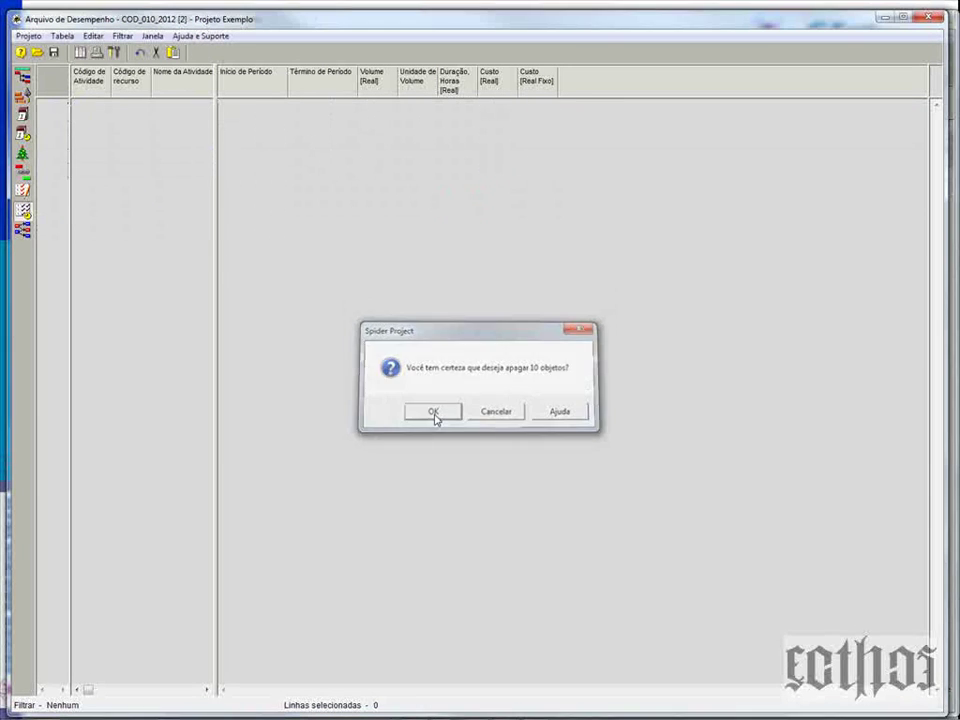
# Step: Review the activity Gantt of project version 2 and close that version
pyautogui.click(26, 86)
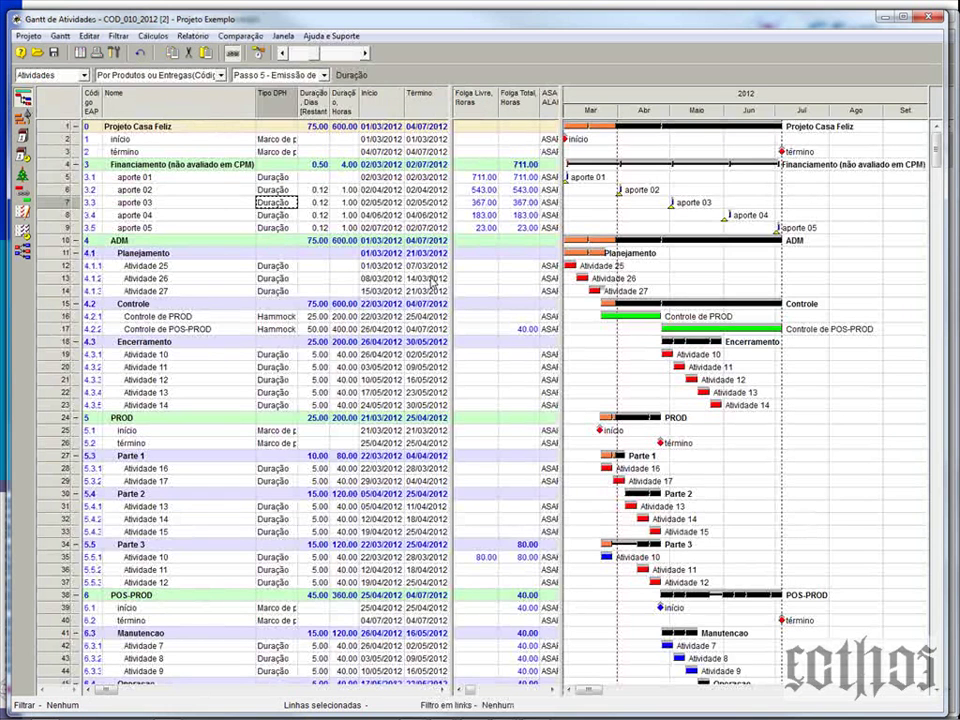
pyautogui.click(928, 18)
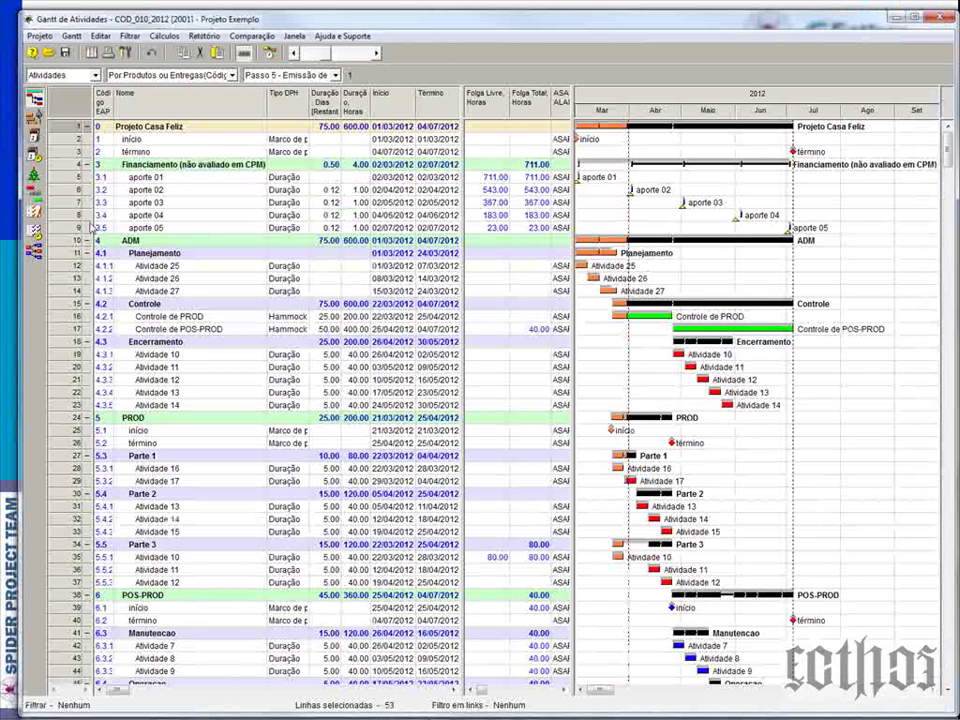
# Step: Open the performance archive of version 2001 and widen its activity name, actual hours, actual cost and actual fixed cost display
pyautogui.click(35, 234)
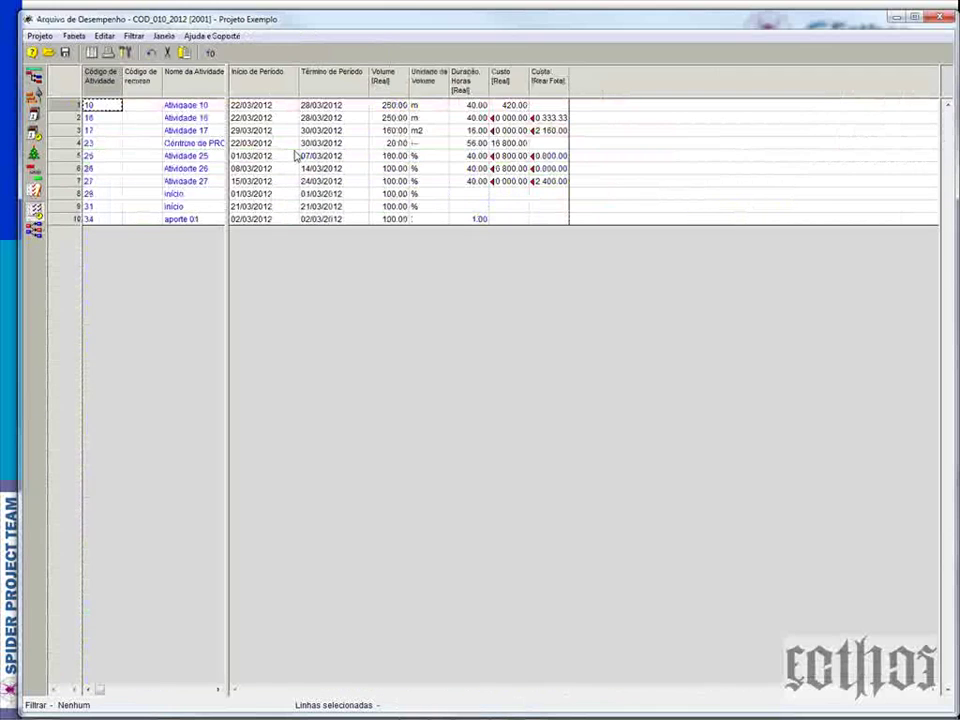
pyautogui.moveTo(527, 80); pyautogui.dragTo(579, 82)
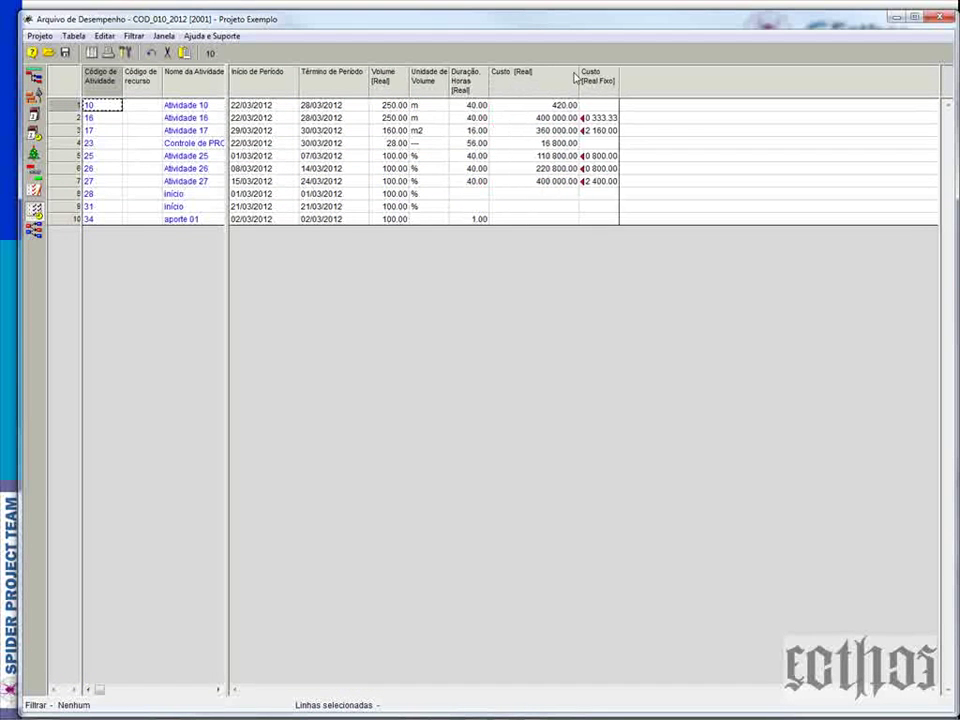
pyautogui.moveTo(489, 84); pyautogui.dragTo(524, 82)
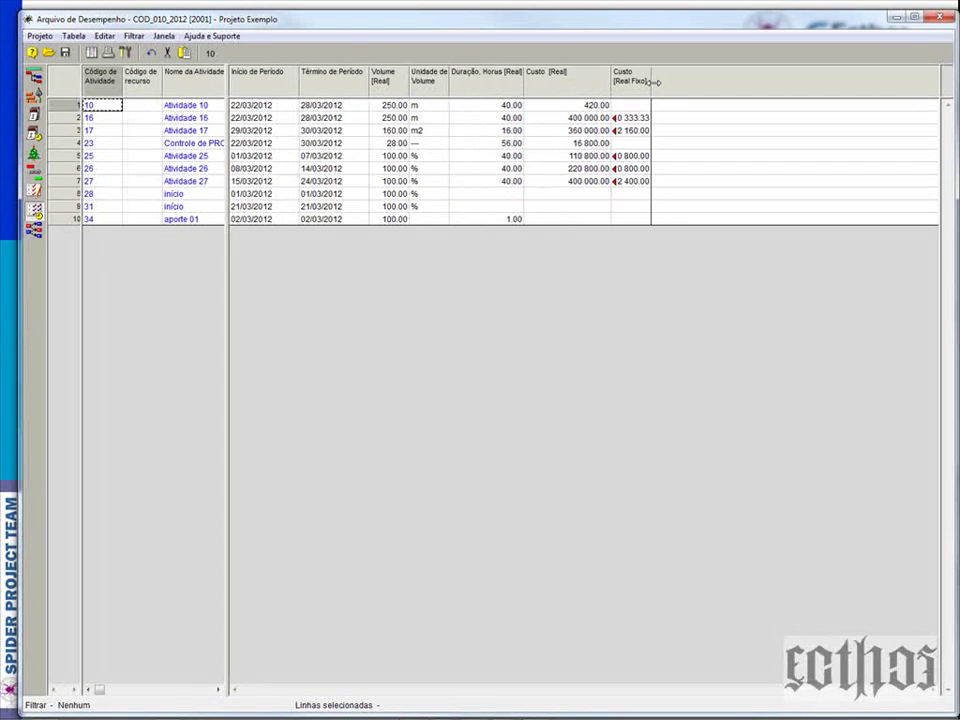
pyautogui.moveTo(652, 81); pyautogui.dragTo(682, 81)
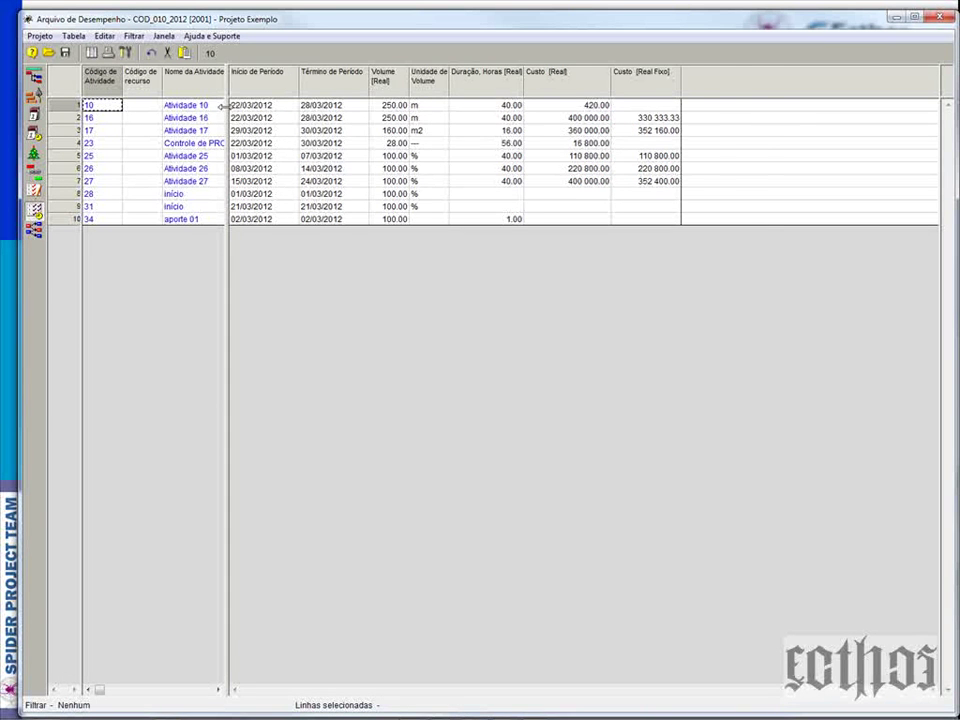
pyautogui.moveTo(228, 112); pyautogui.dragTo(258, 105)
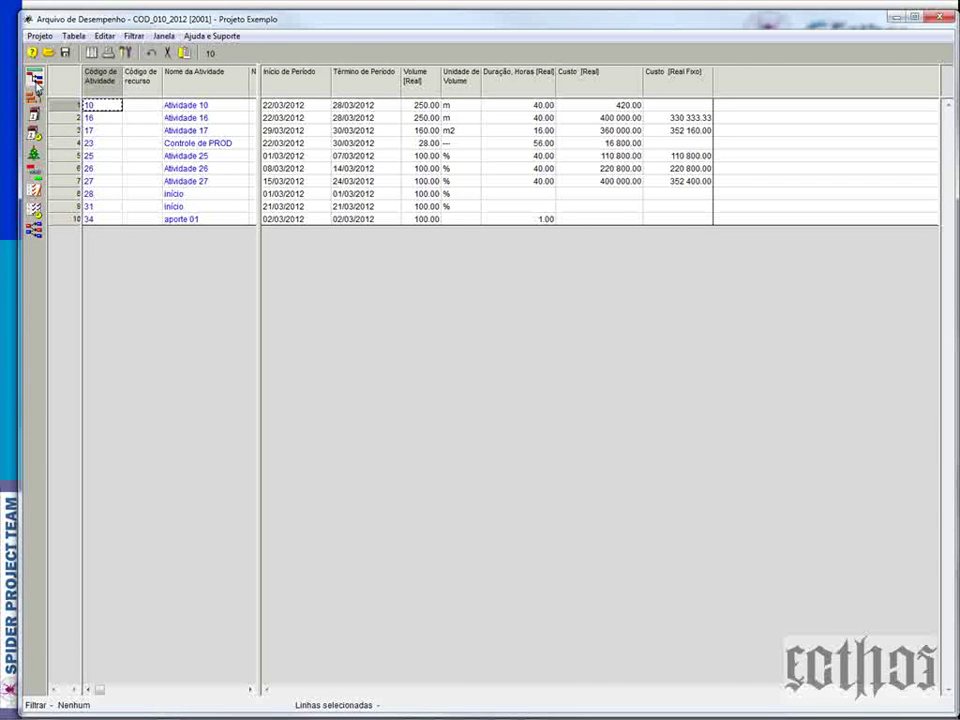
# Step: Bring up the activity Gantt of version 2001 and shrink its table panes to give the chart more room
pyautogui.click(35, 80)
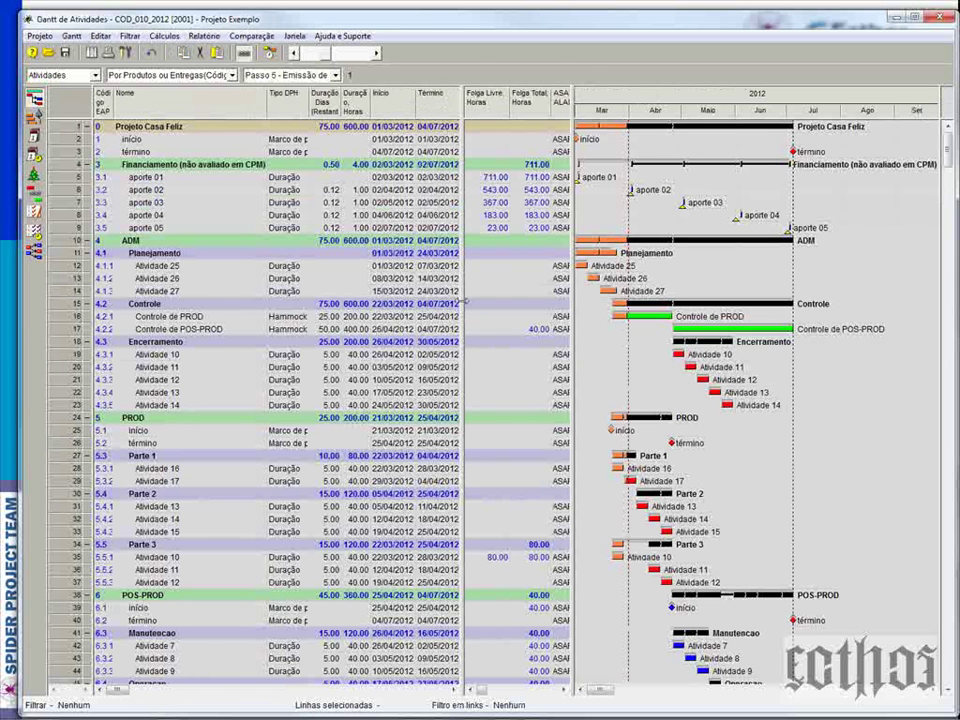
pyautogui.moveTo(463, 301); pyautogui.dragTo(270, 292)
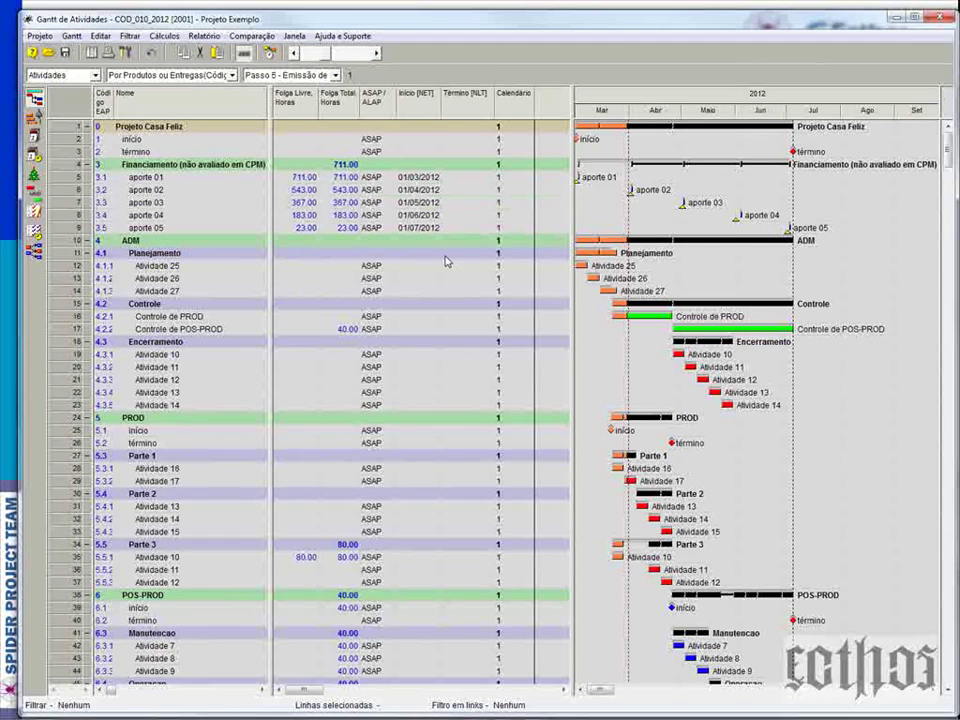
pyautogui.moveTo(571, 228); pyautogui.dragTo(318, 258)
pyautogui.click(214, 216)
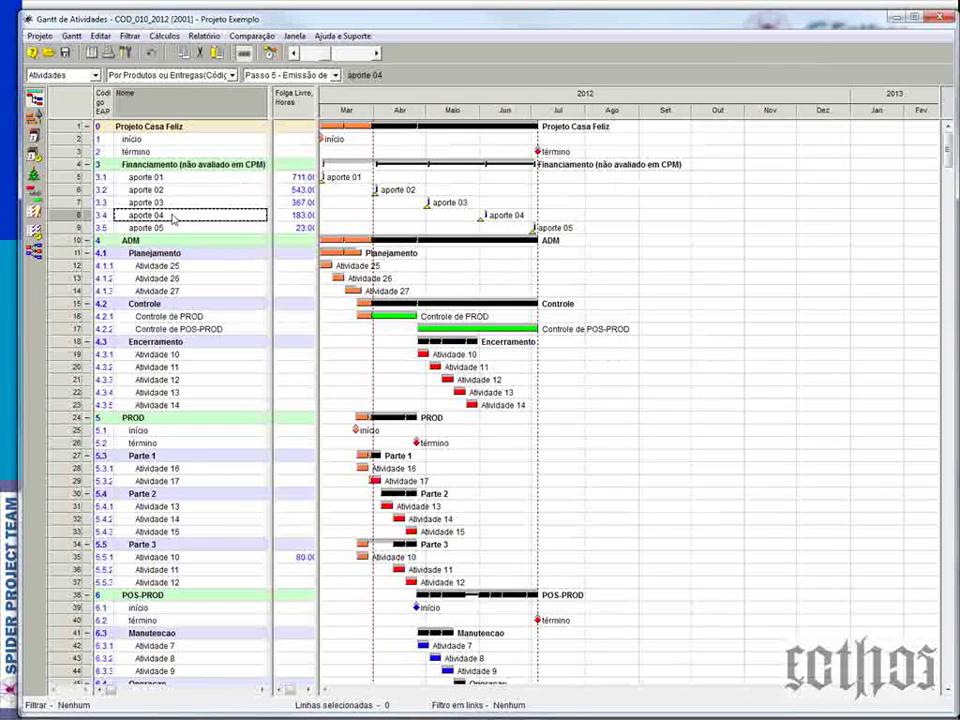
# Step: Fit the Gantt time scale to the entire project and make the scale slightly coarser
pyautogui.doubleClick(514, 95)
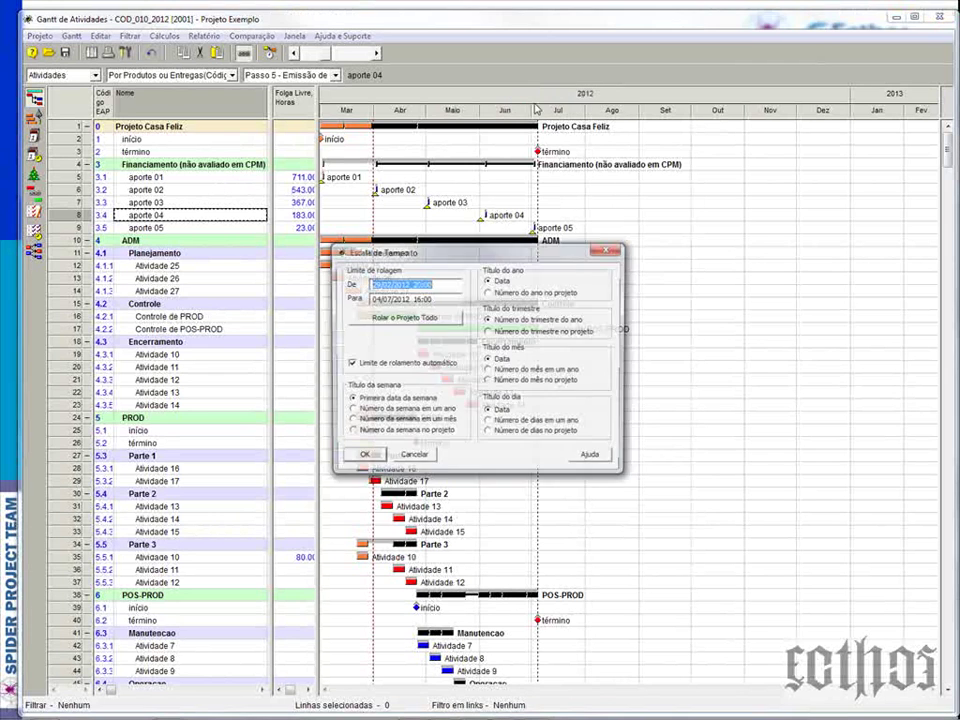
pyautogui.click(605, 247)
pyautogui.rightClick(525, 97)
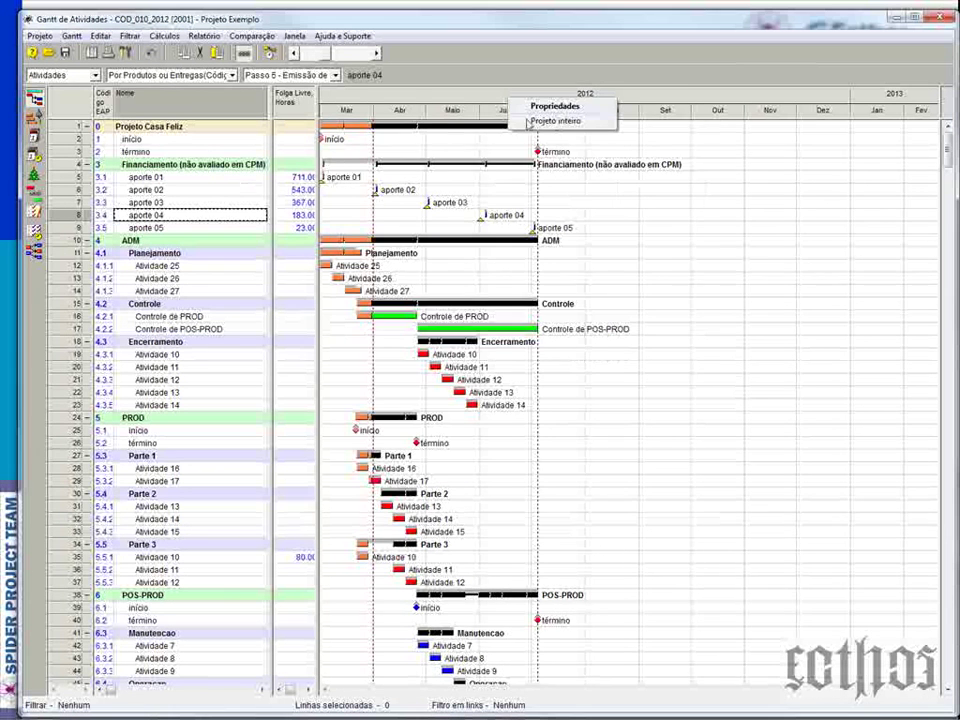
pyautogui.click(531, 123)
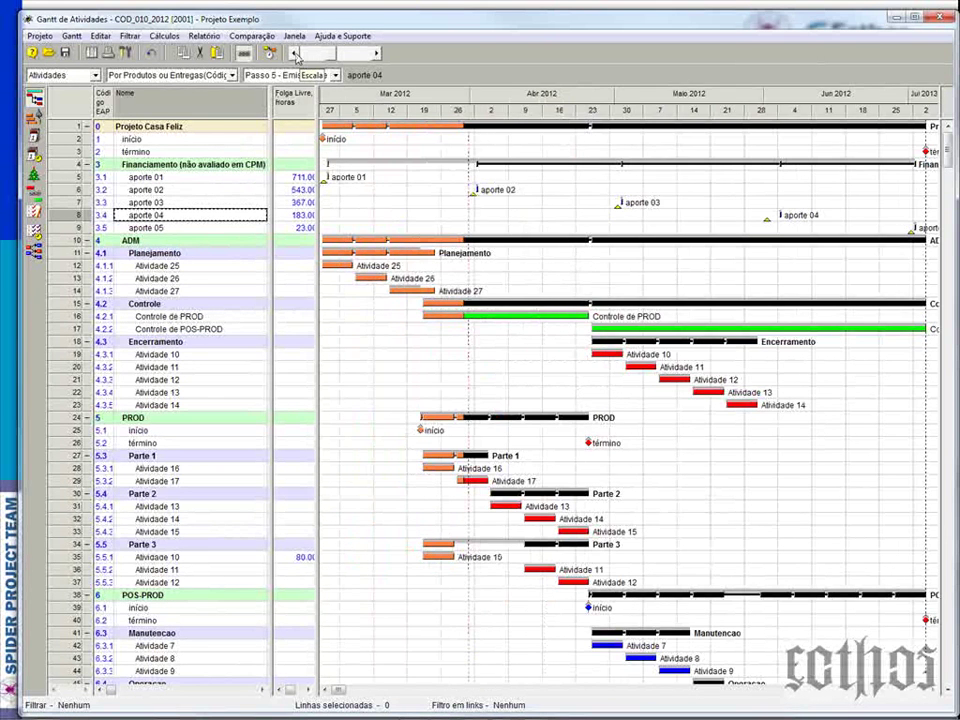
pyautogui.click(296, 55)
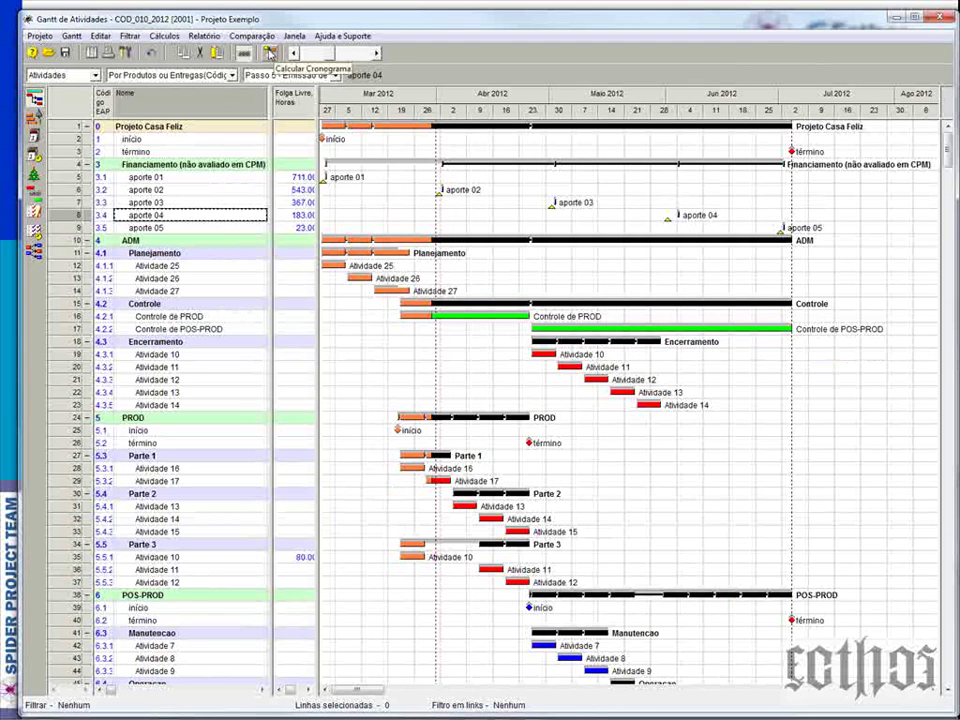
# Step: Recalculate the schedule of version 2001 with the Adiantado direction
pyautogui.click(270, 57)
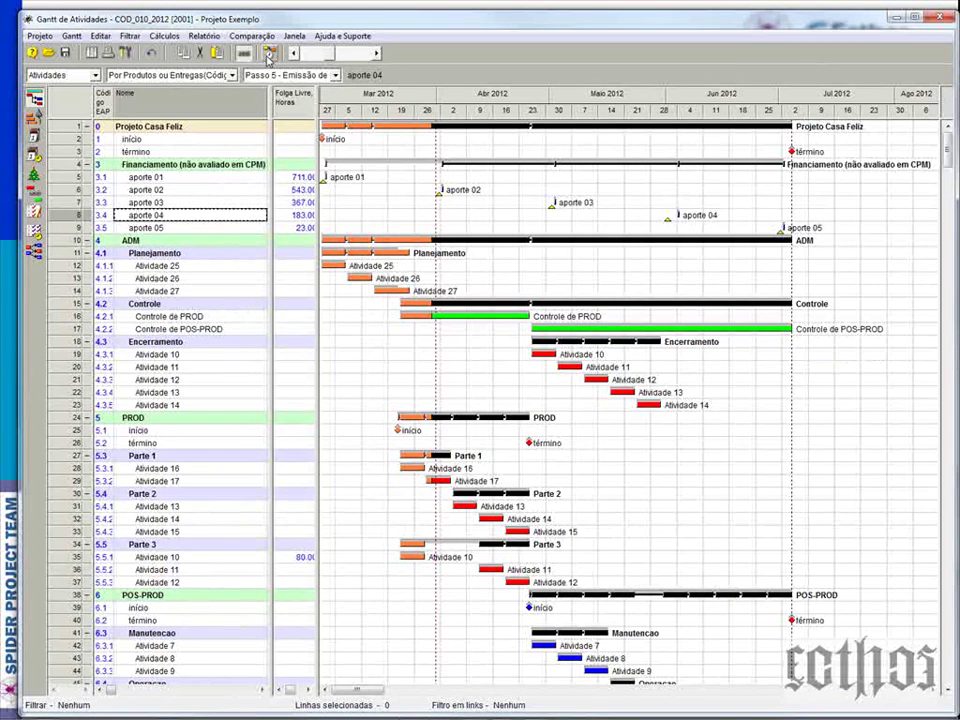
pyautogui.click(268, 55)
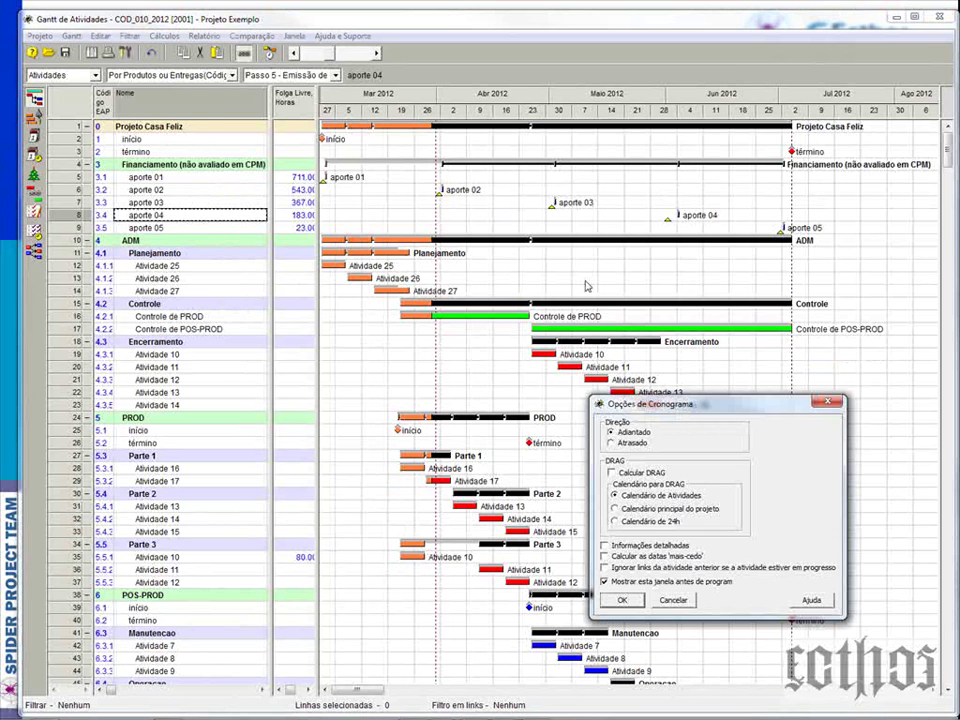
pyautogui.click(160, 278)
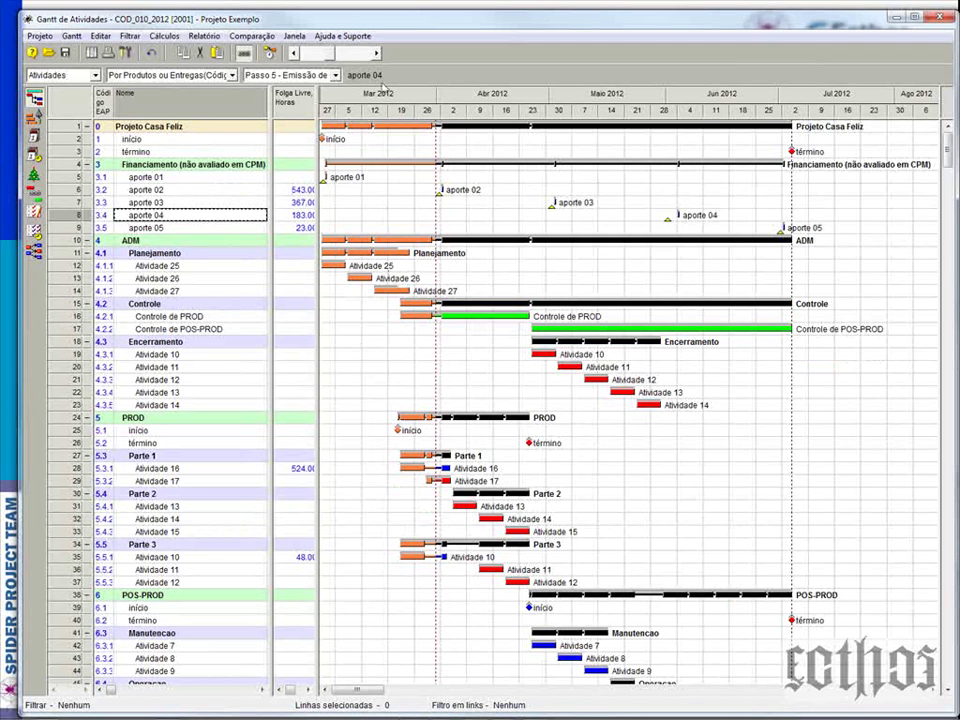
# Step: Adjust the Gantt time scale to examine the completed and remaining parts of the PROD activities around the end of March
pyautogui.scroll(3, 502, 248)
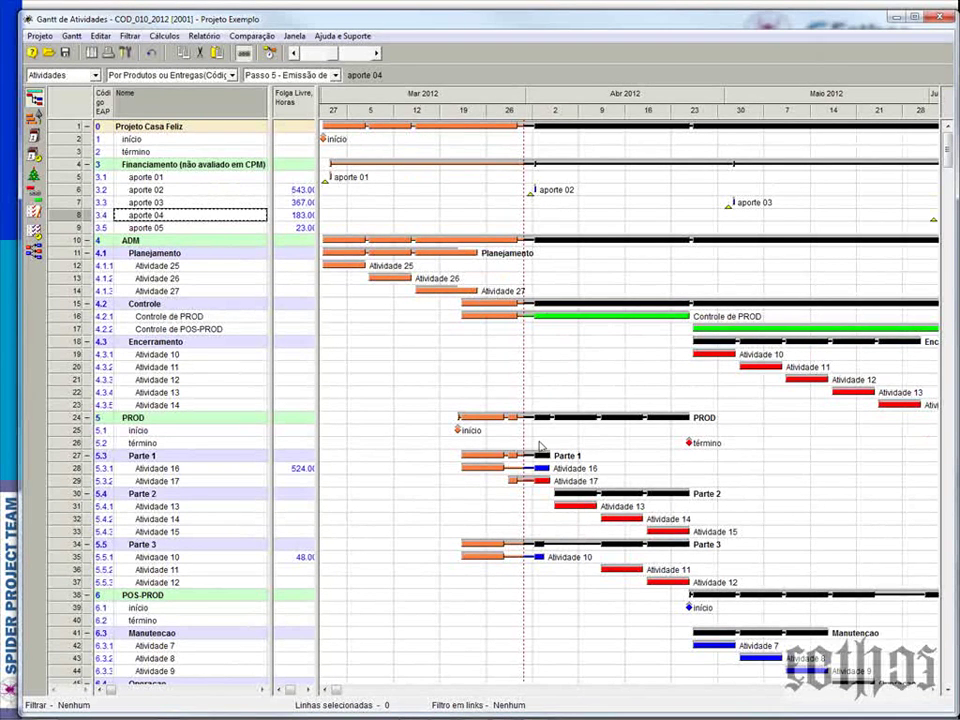
pyautogui.click(295, 57)
pyautogui.click(295, 57)
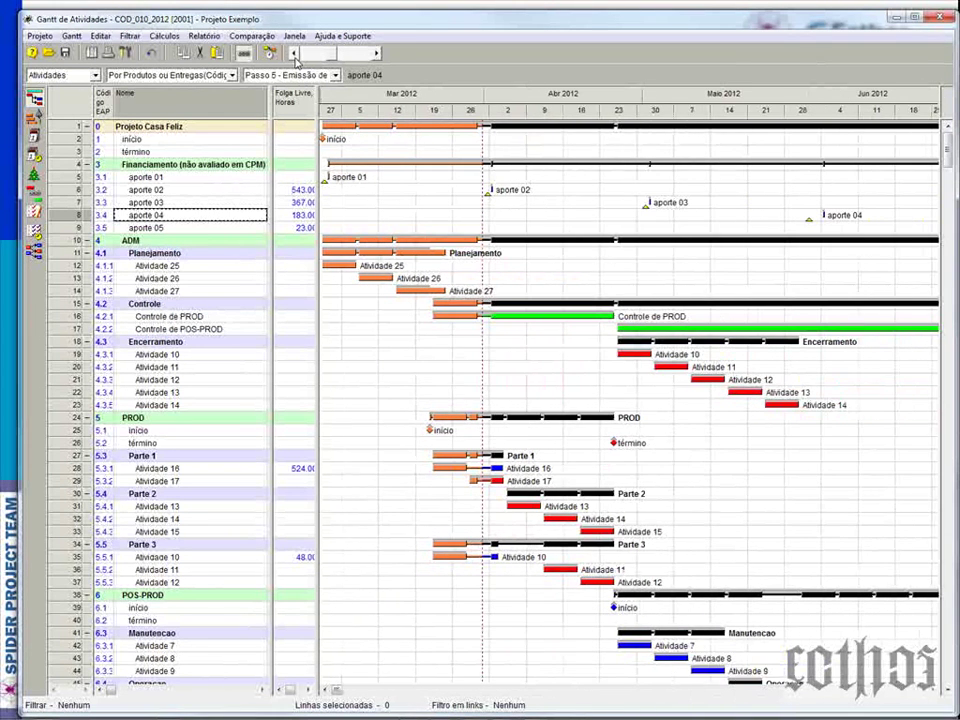
pyautogui.click(295, 57)
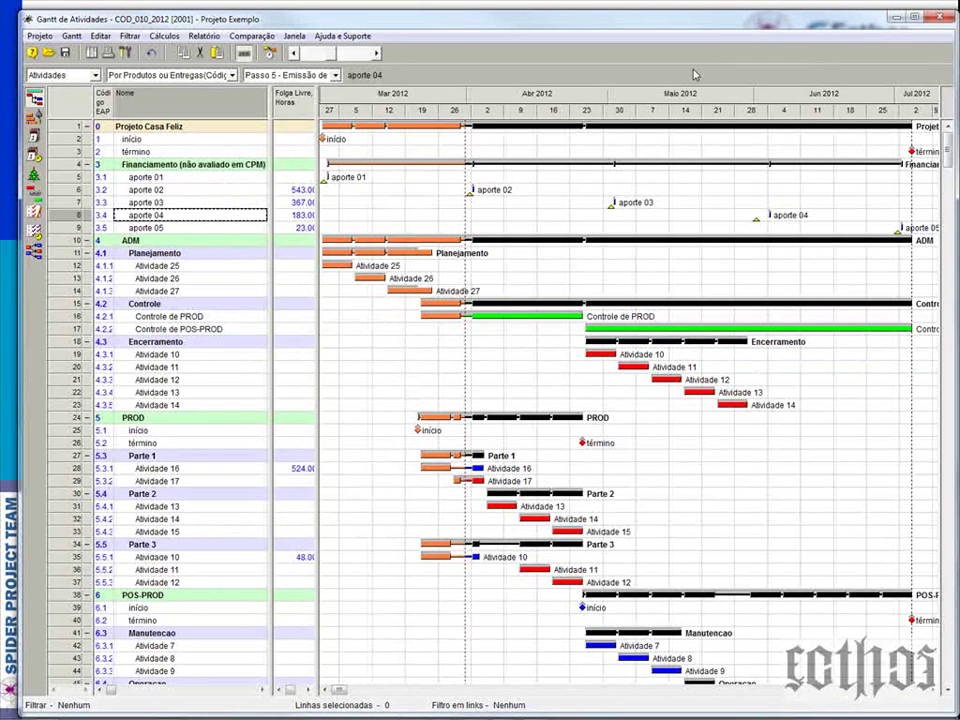
pyautogui.hotkey('alt', 'Tab')
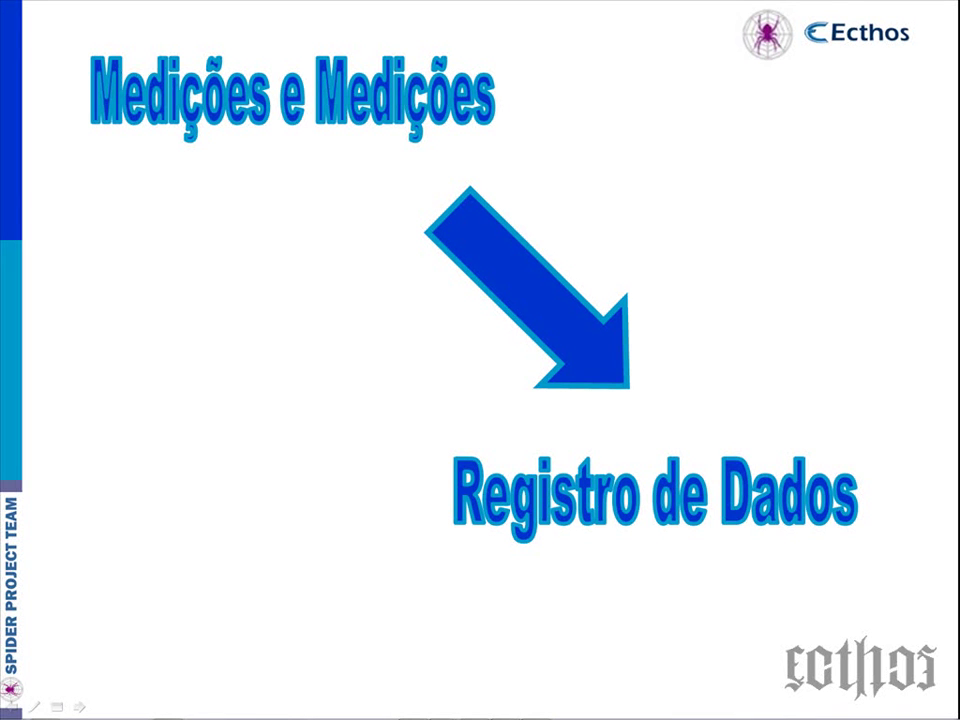
pyautogui.moveTo(0, 60); pyautogui.dragTo(24, 72)
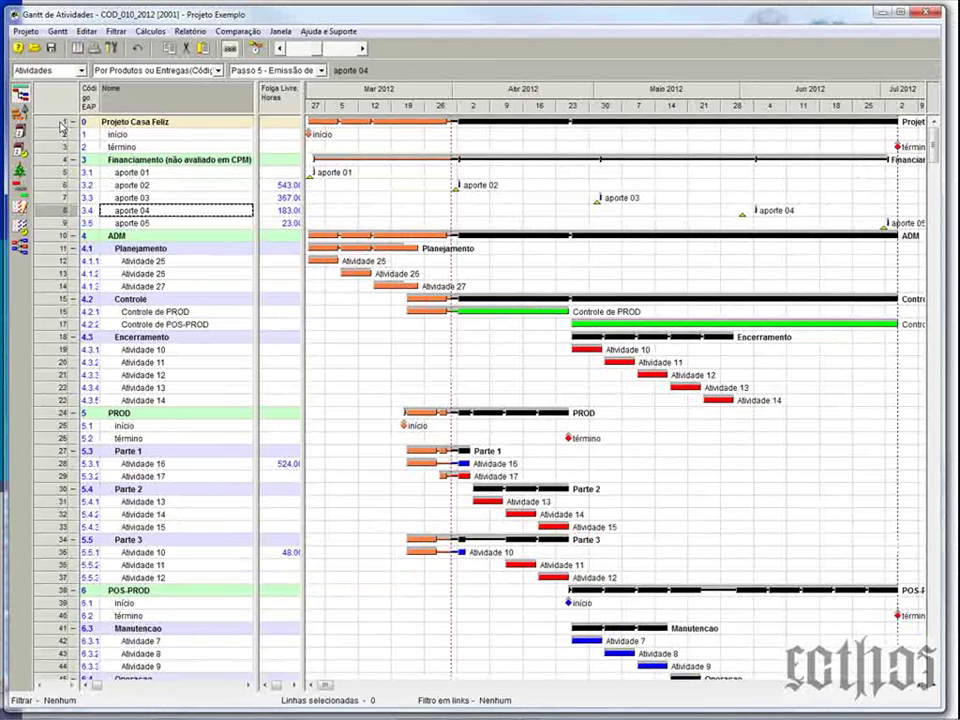
# Step: Create a data register for the whole project's scheduled activities, covering 31/03/2012 16:00 to 30/04/2012 16:00
pyautogui.rightClick(60, 125)
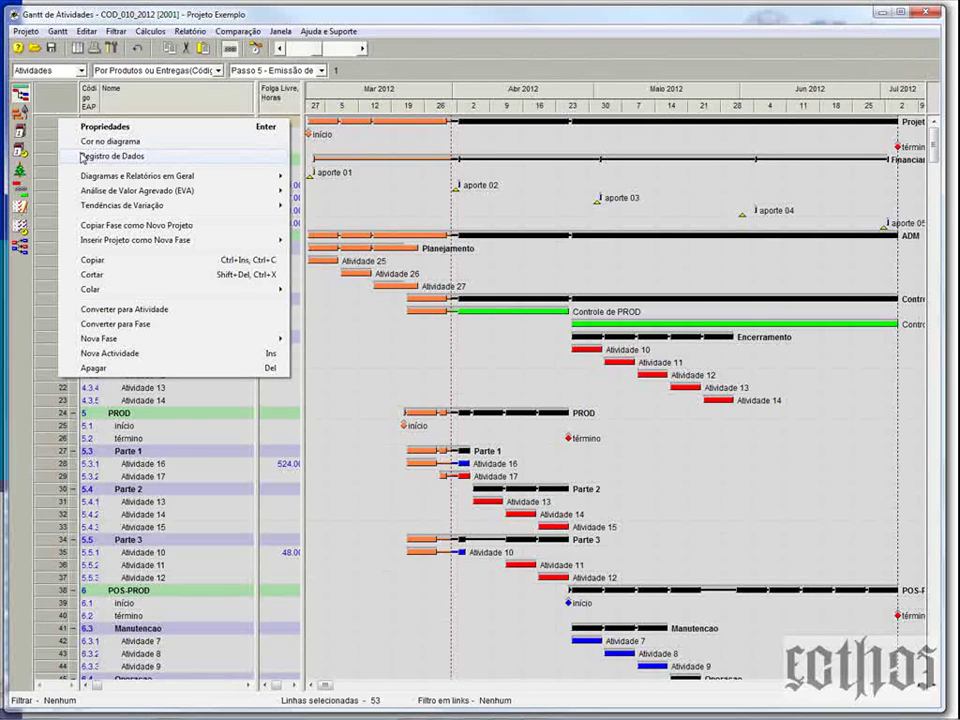
pyautogui.click(84, 157)
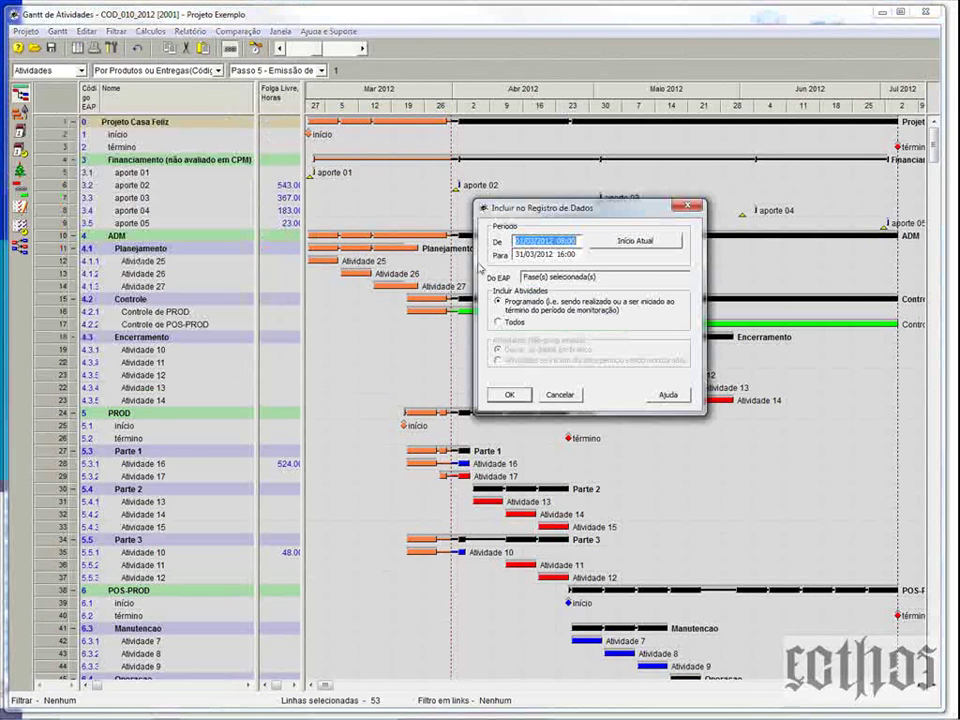
pyautogui.click(630, 250)
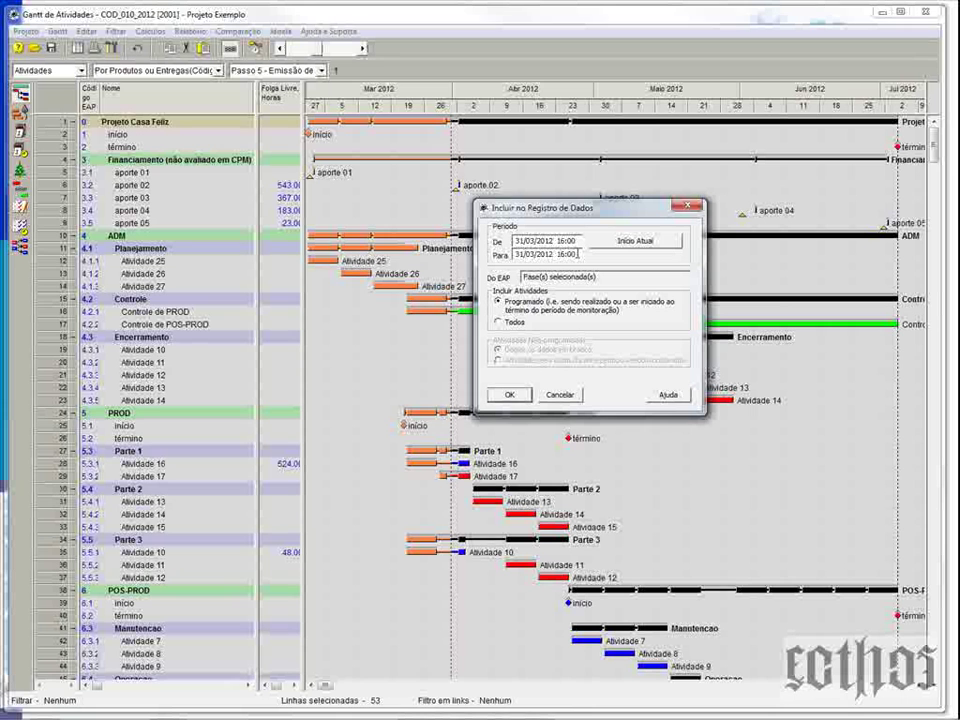
pyautogui.click(578, 254)
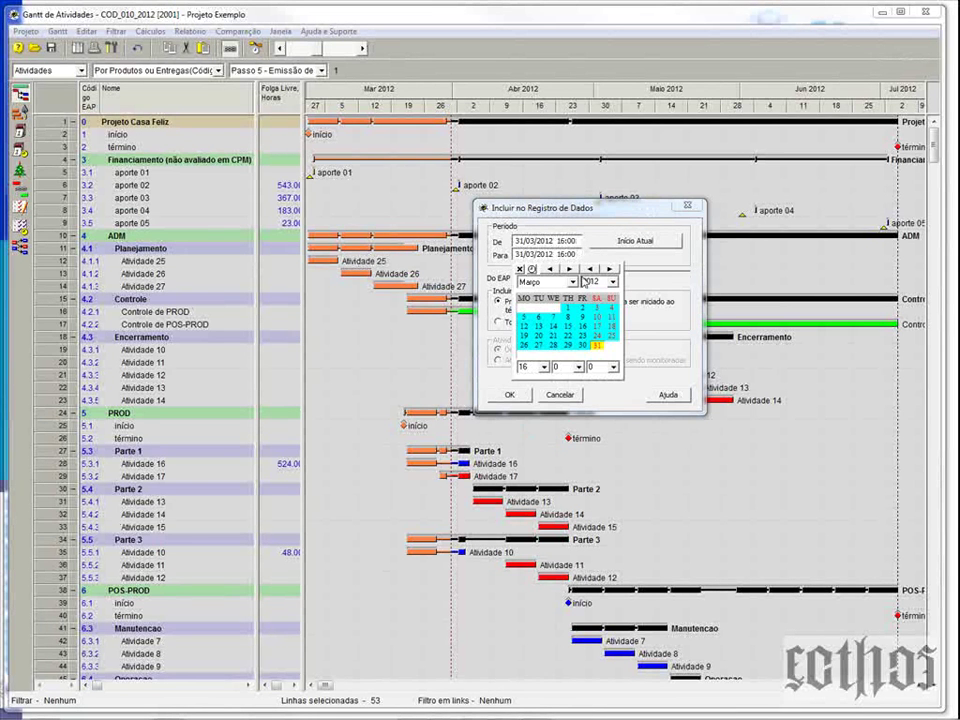
pyautogui.click(572, 270)
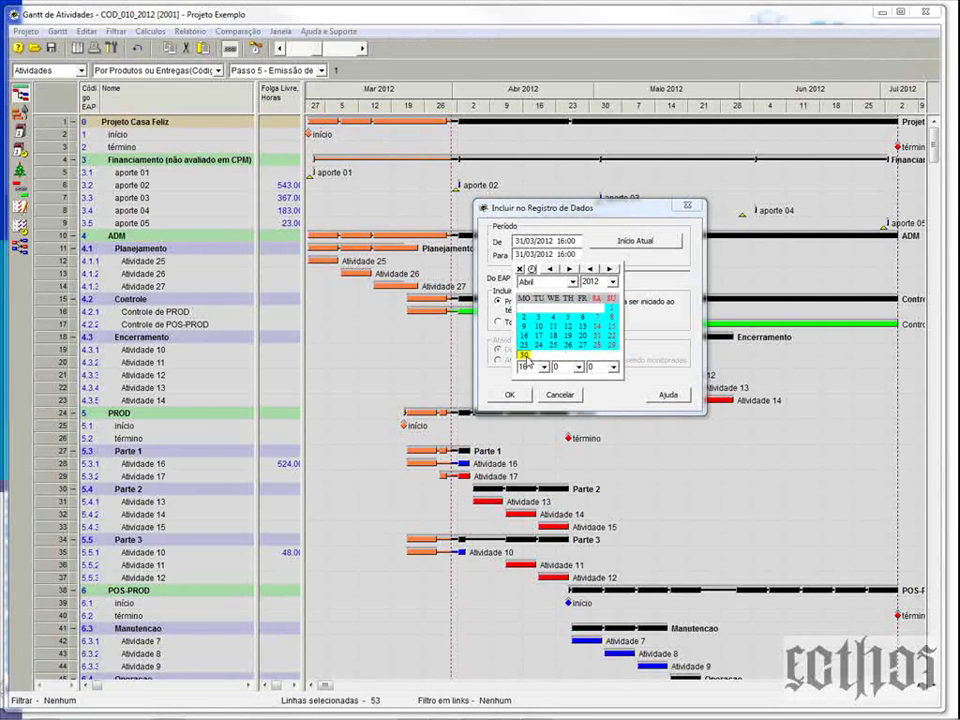
pyautogui.click(523, 355)
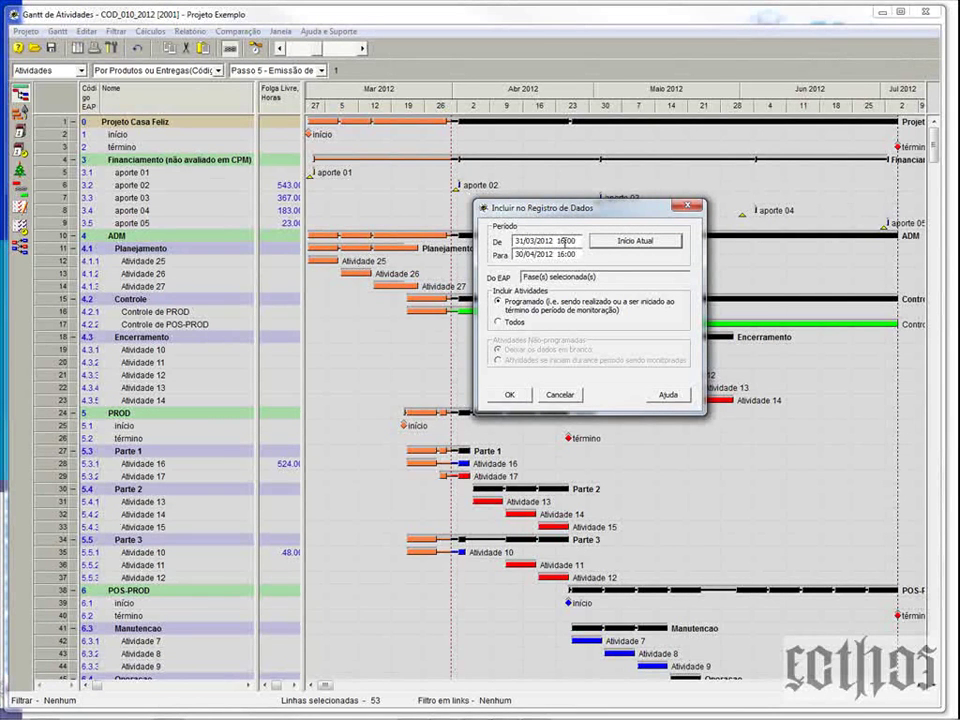
pyautogui.click(509, 395)
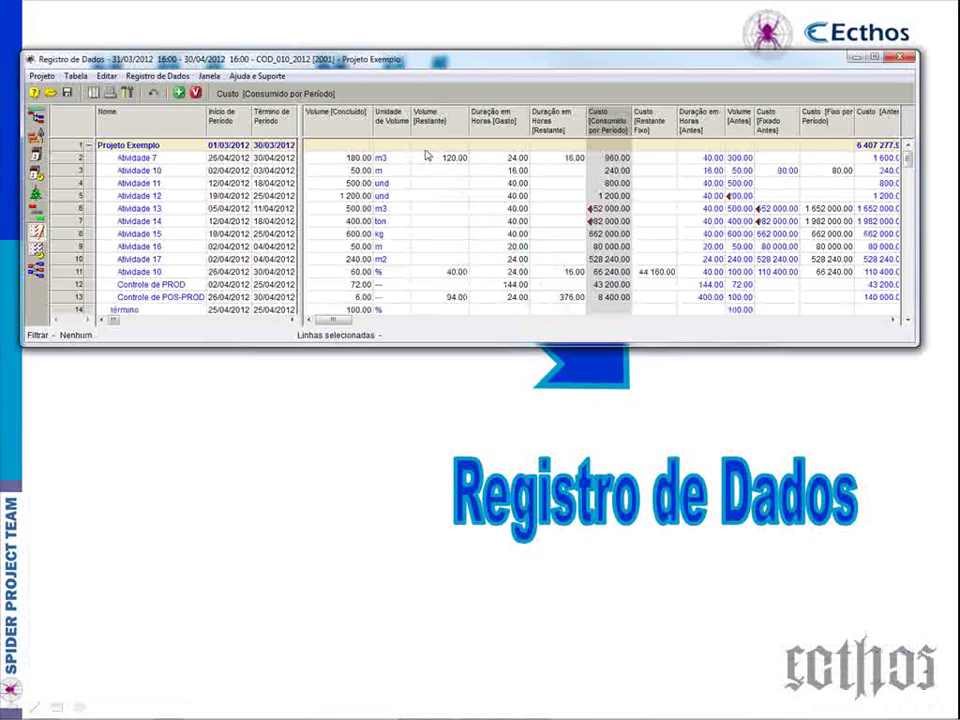
# Step: Enlarge the register window and give Atividade 7 a completed volume of 100, 40 hours spent and 20 hours remaining
pyautogui.moveTo(400, 345); pyautogui.dragTo(400, 400)
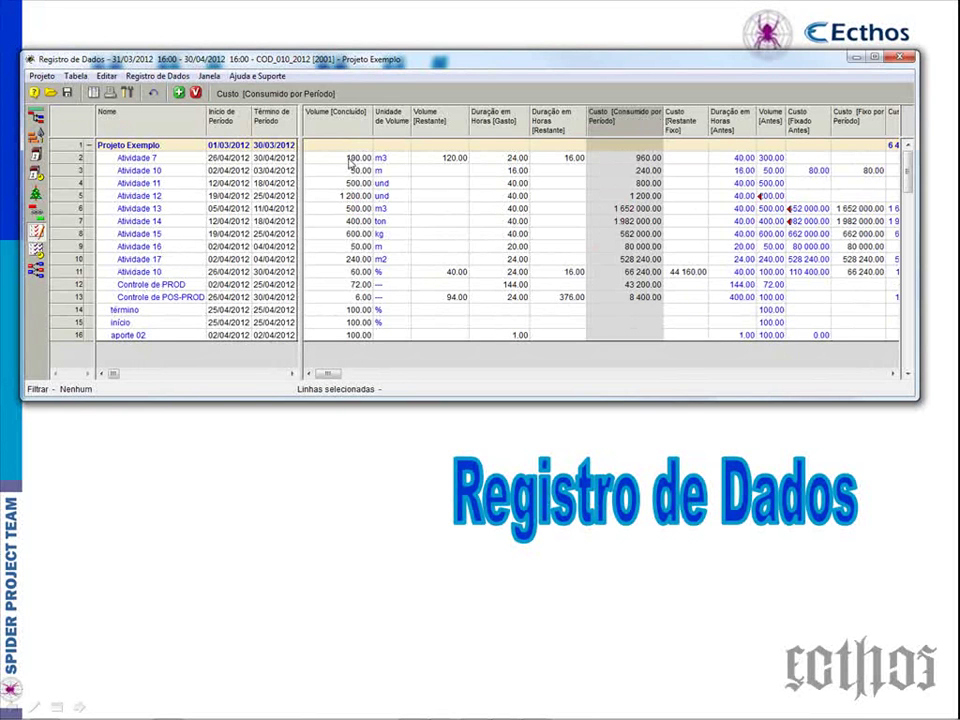
pyautogui.click(350, 160)
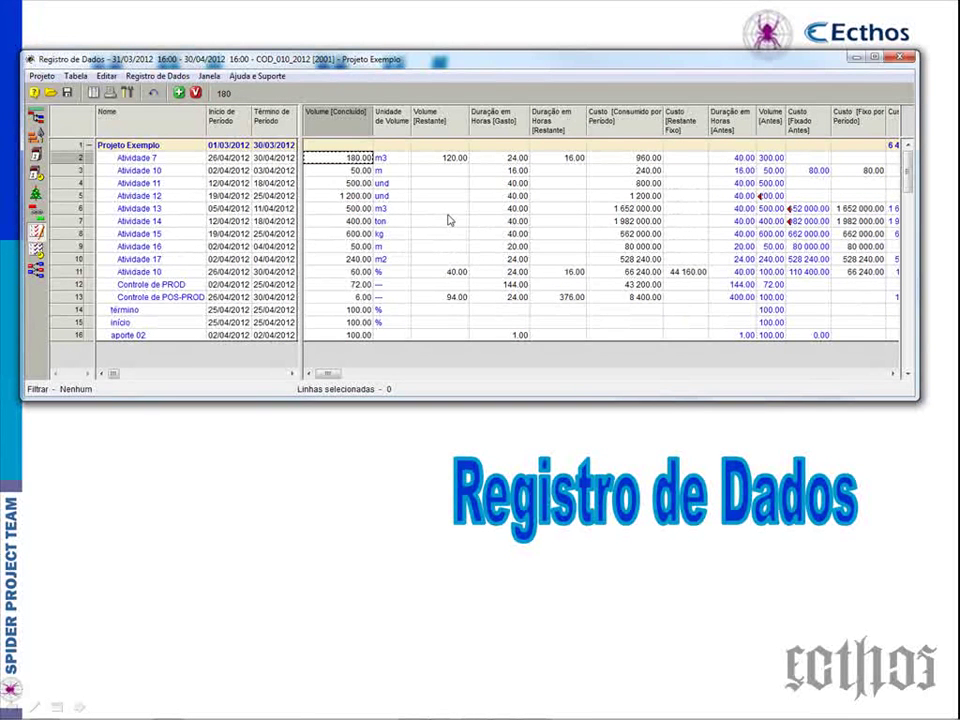
pyautogui.write('100')
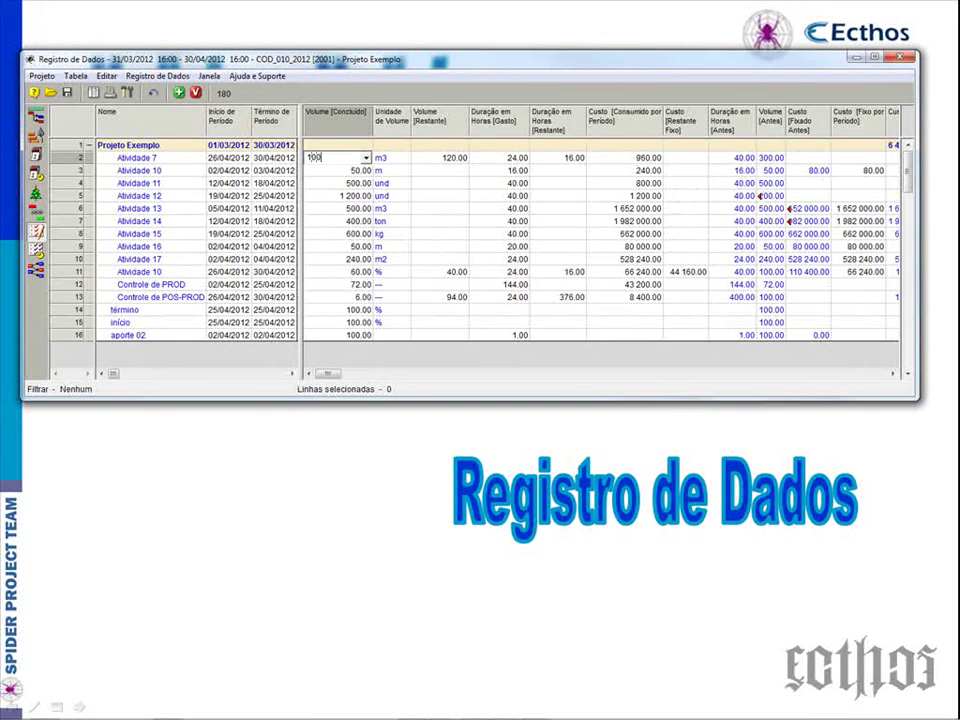
pyautogui.press('Return')
pyautogui.click(461, 161)
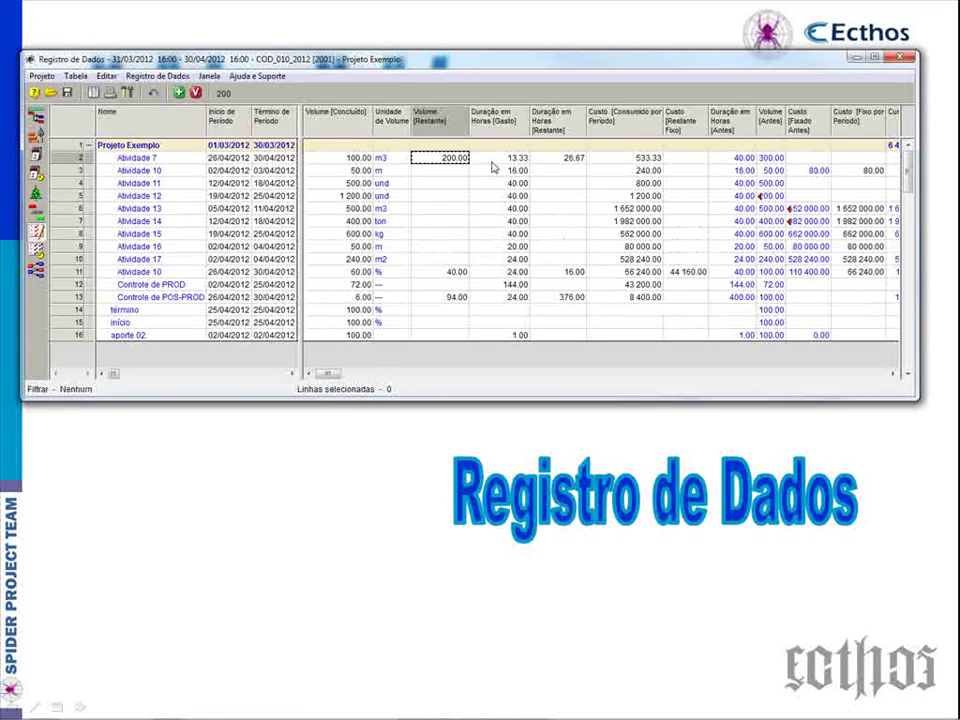
pyautogui.click(492, 164)
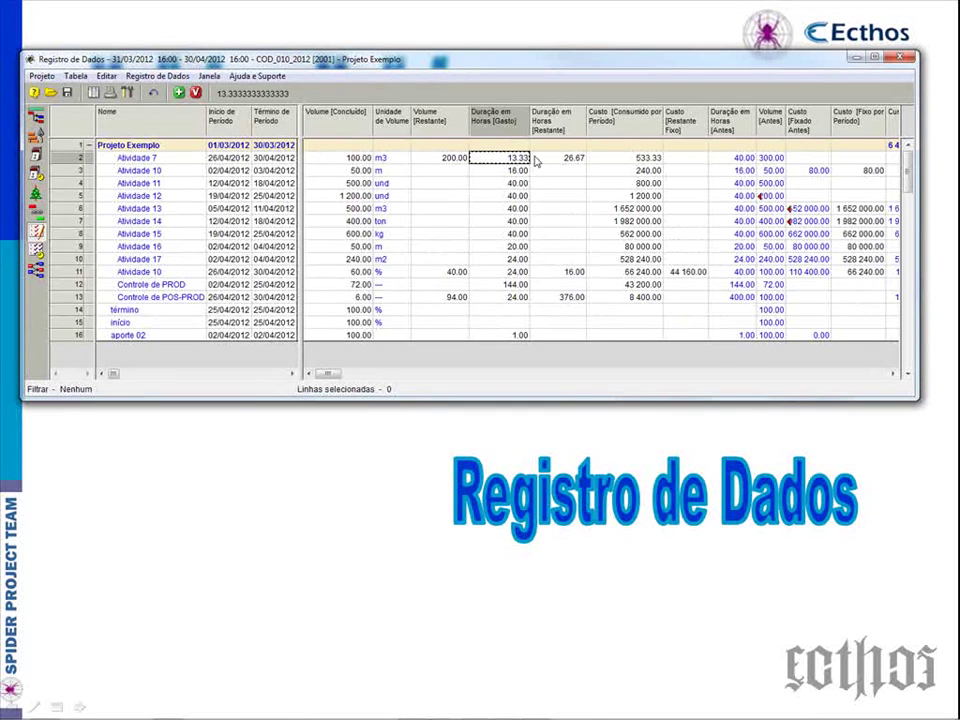
pyautogui.write('40')
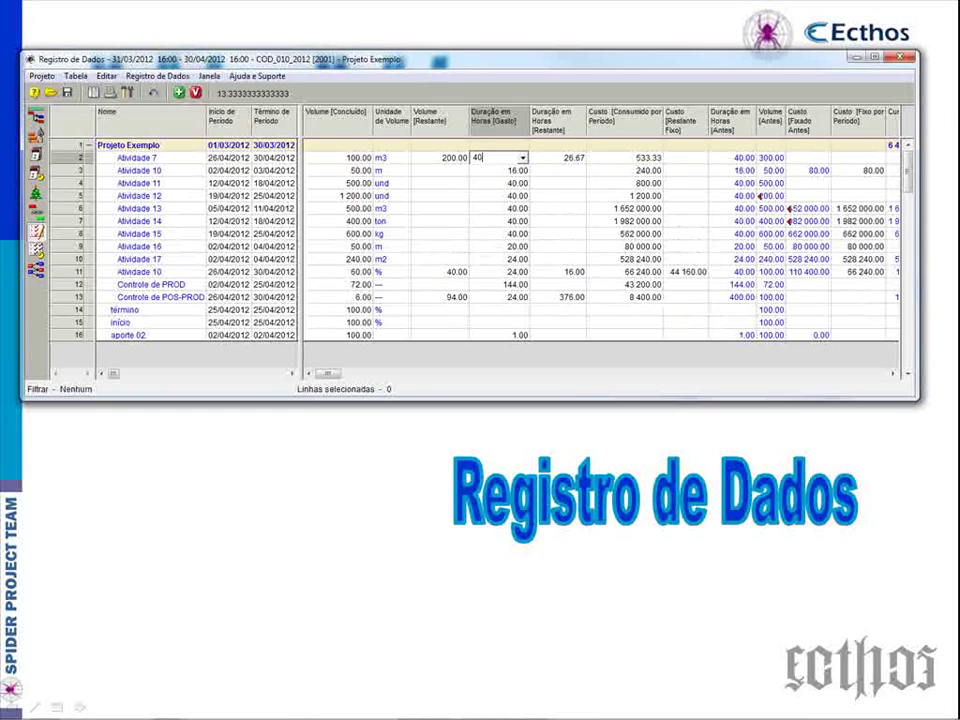
pyautogui.press('Return')
pyautogui.click(535, 160)
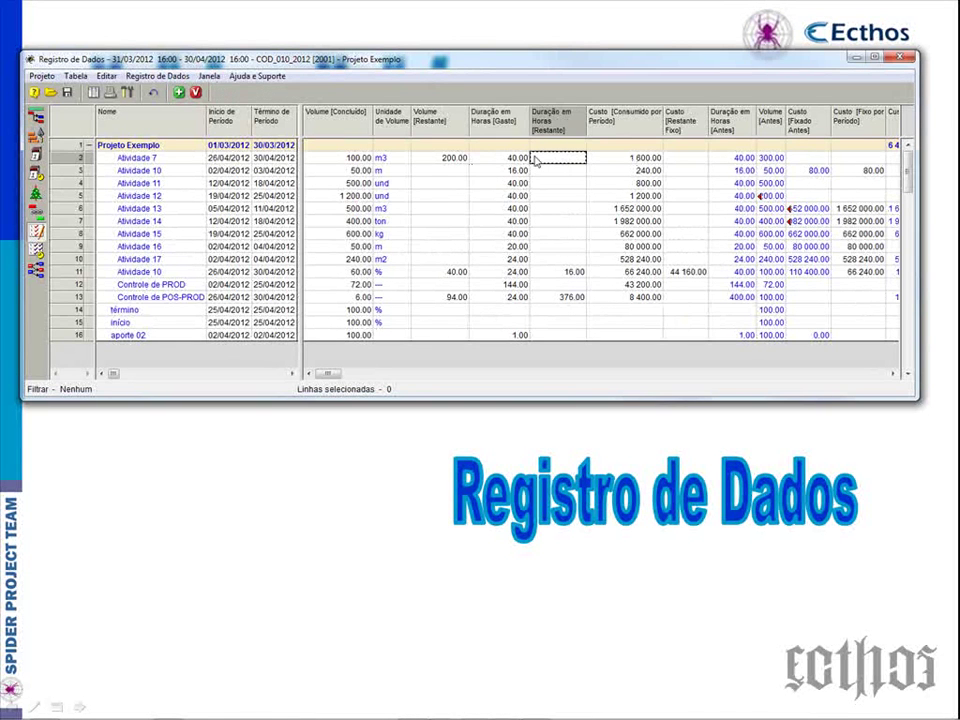
pyautogui.write('20')
pyautogui.press('Return')
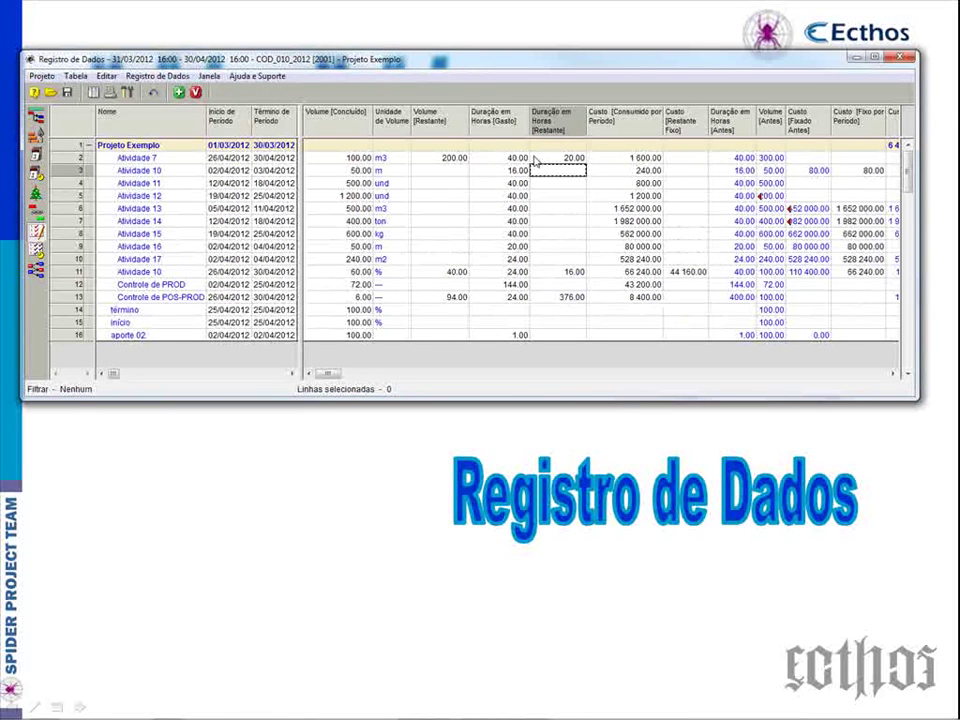
# Step: Set Atividade 7's cost consumed in the period to 2000 and its remaining fixed cost to 1500
pyautogui.click(440, 161)
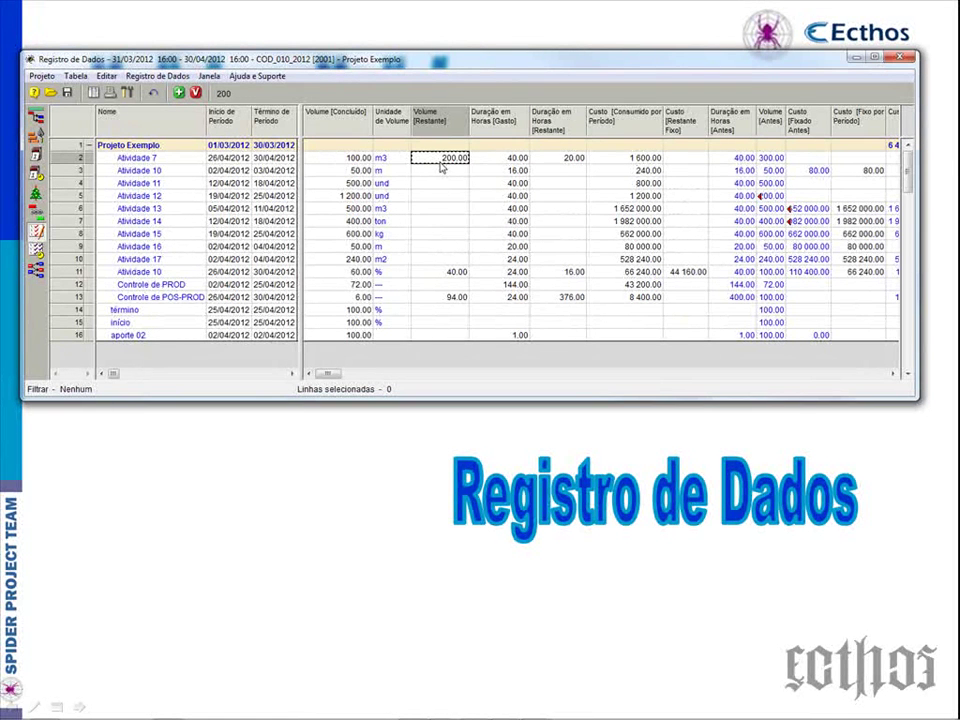
pyautogui.click(625, 160)
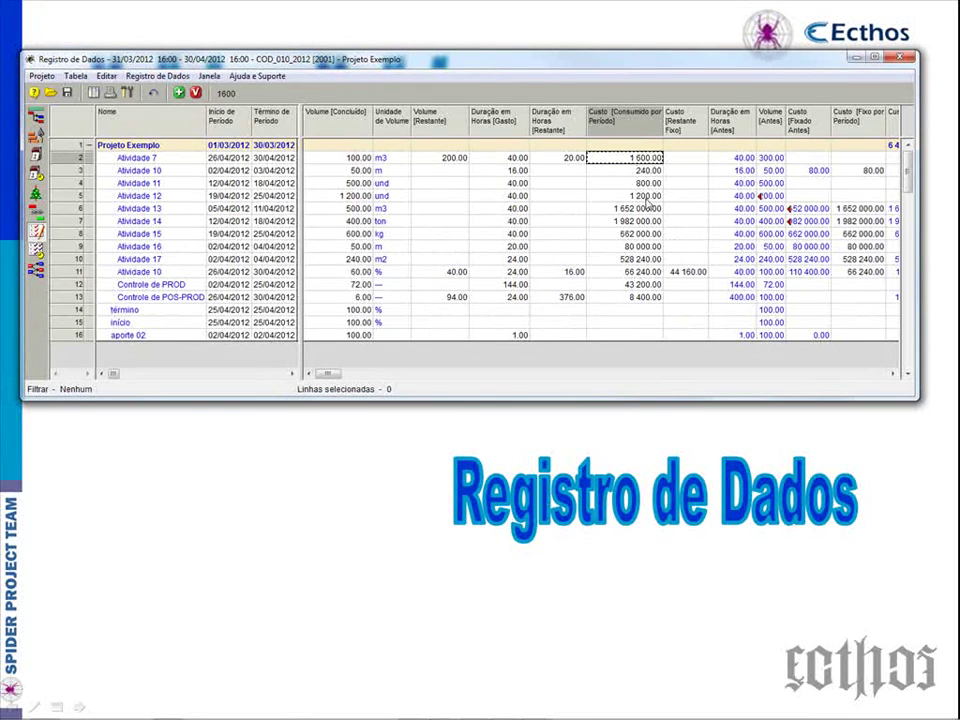
pyautogui.write('2000')
pyautogui.press('Return')
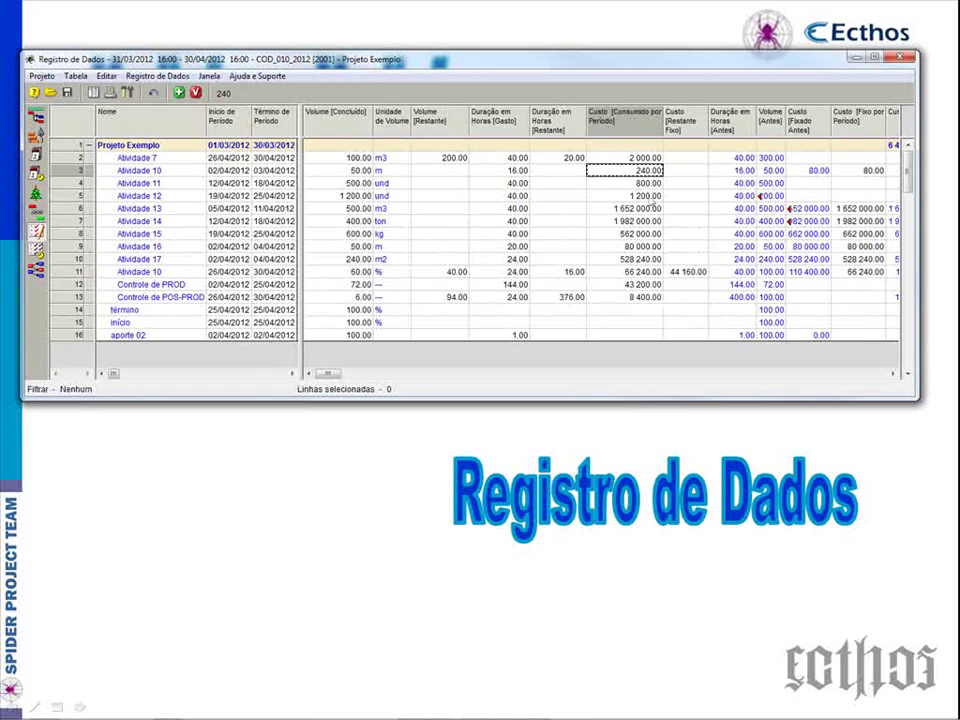
pyautogui.click(679, 160)
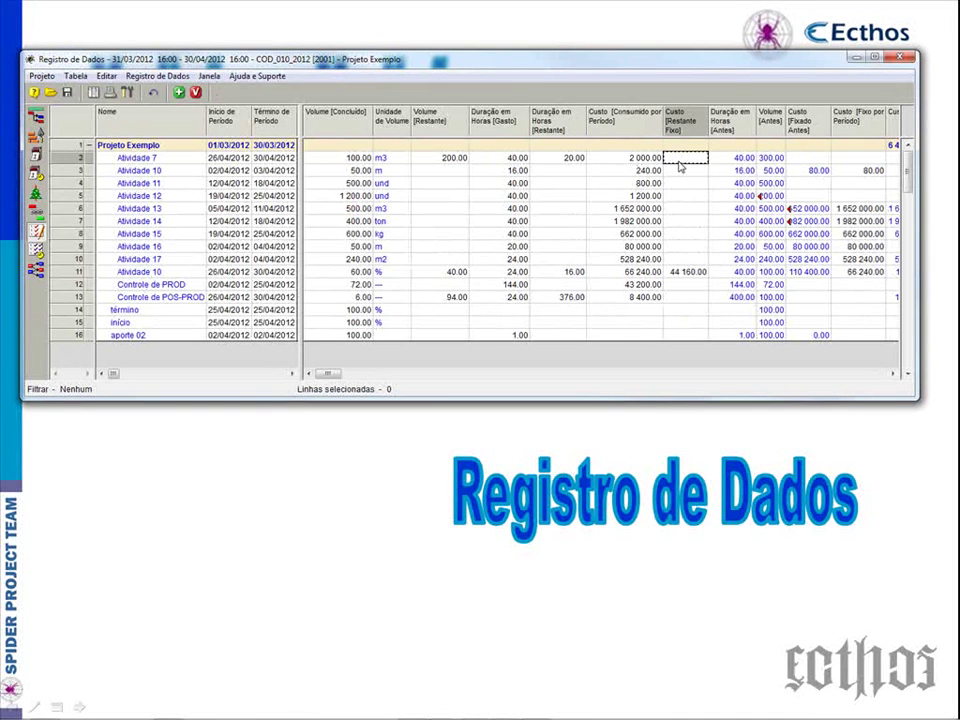
pyautogui.write('150')
pyautogui.click(679, 168)
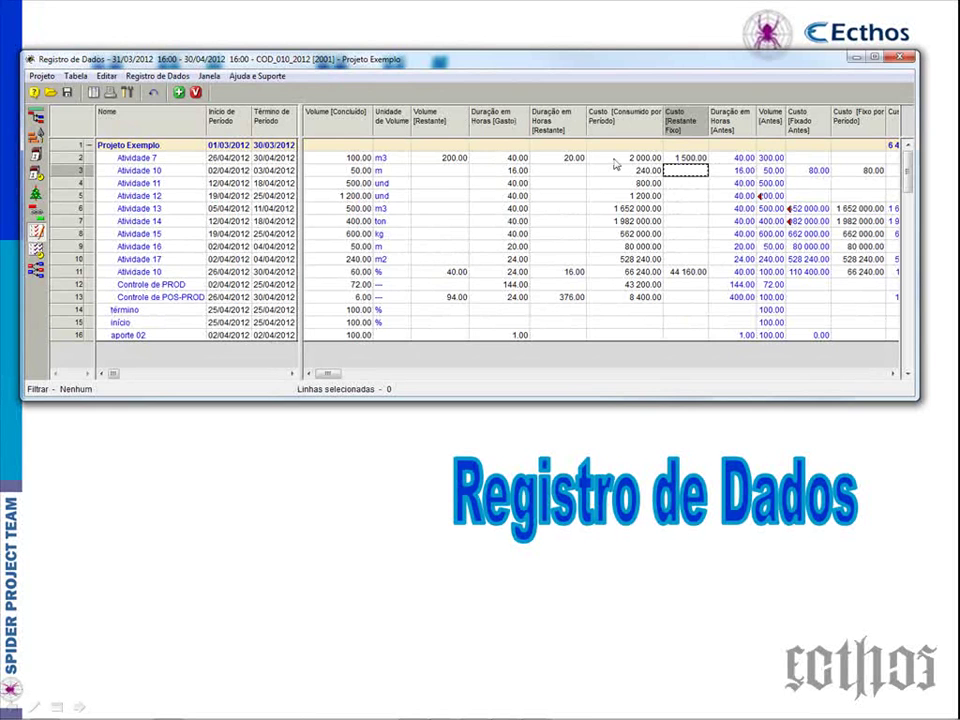
# Step: Record a completed volume of 800 for Atividade 12, with 40 hours spent and 20 hours remaining
pyautogui.click(350, 172)
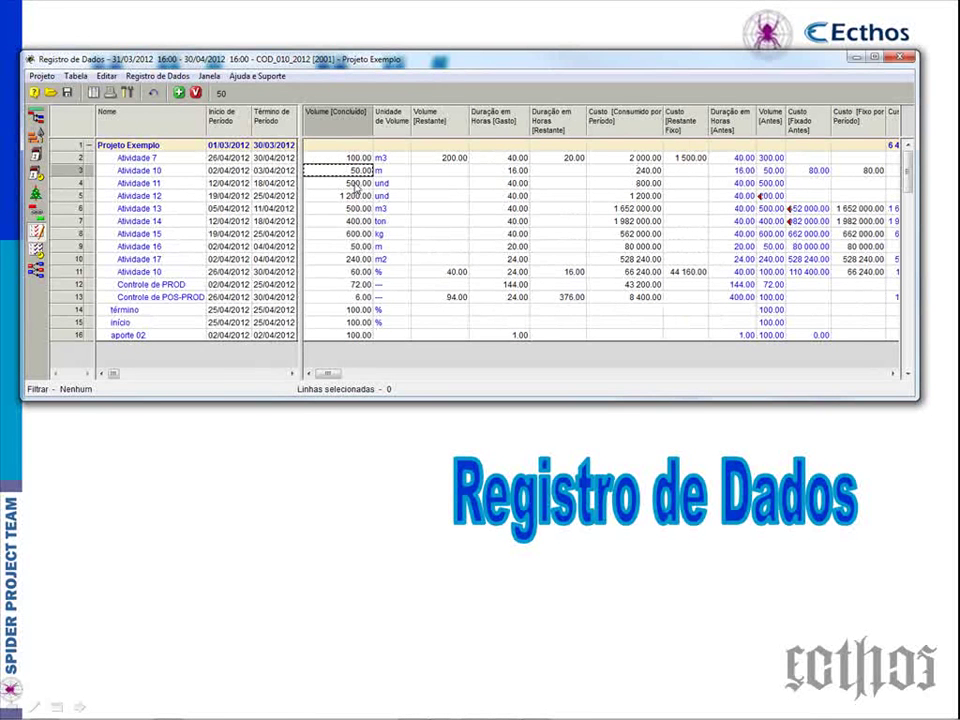
pyautogui.click(355, 185)
pyautogui.click(354, 197)
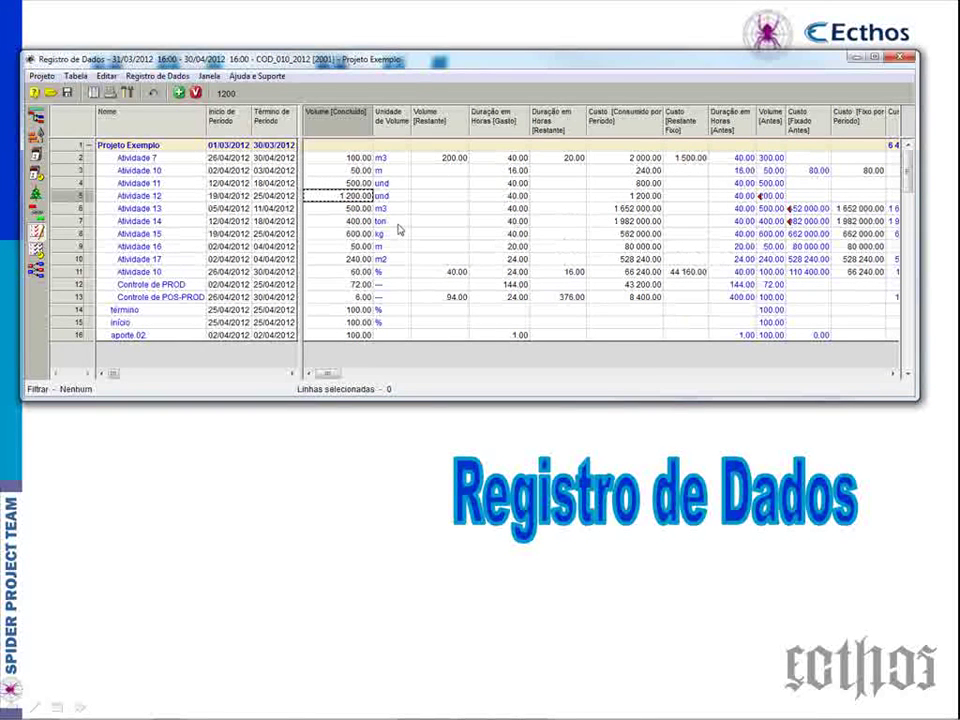
pyautogui.write('800')
pyautogui.press('Return')
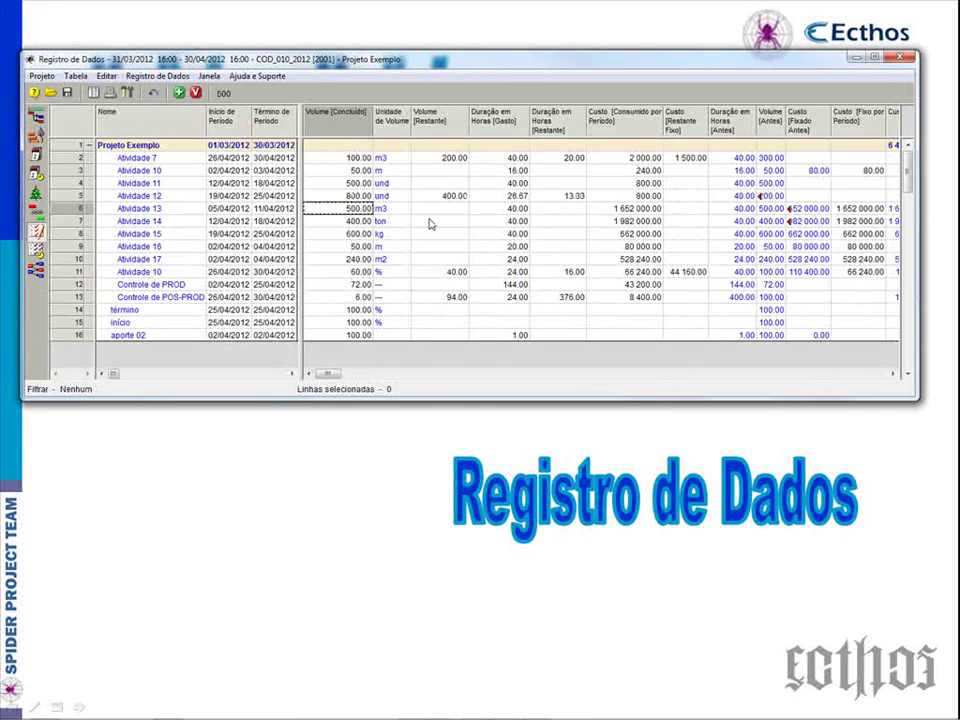
pyautogui.click(499, 198)
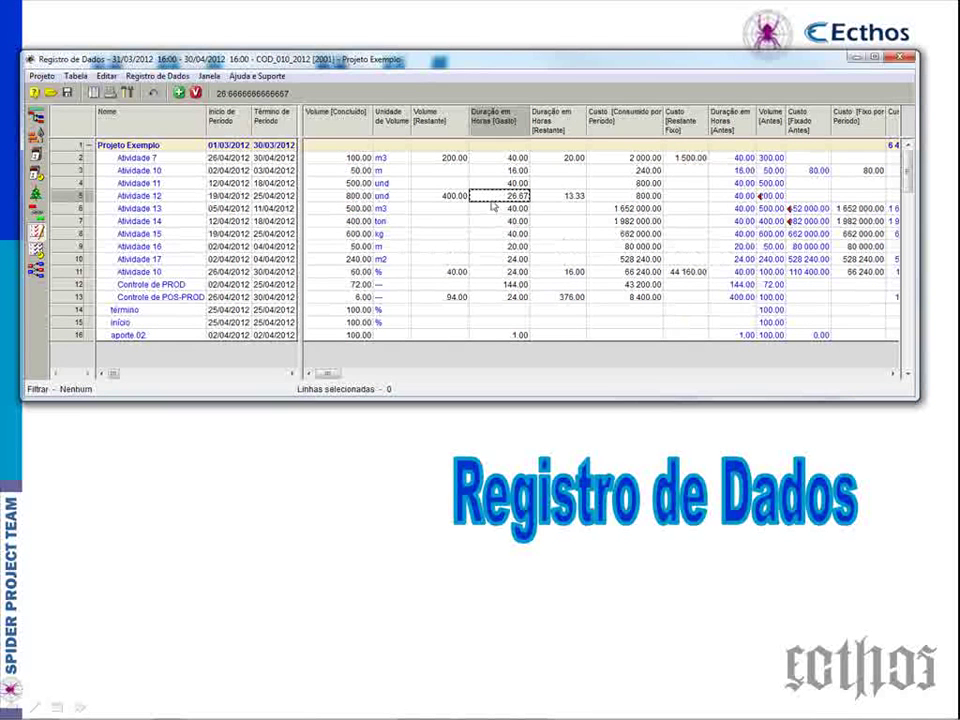
pyautogui.write('40')
pyautogui.press('Return')
pyautogui.click(556, 196)
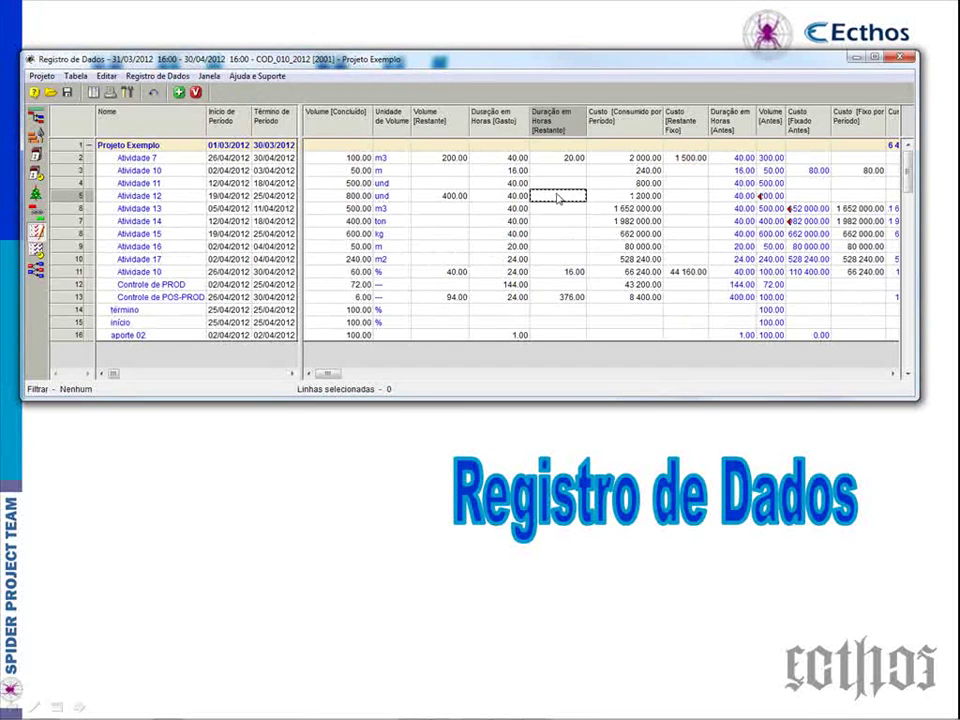
pyautogui.write('20')
pyautogui.press('Return')
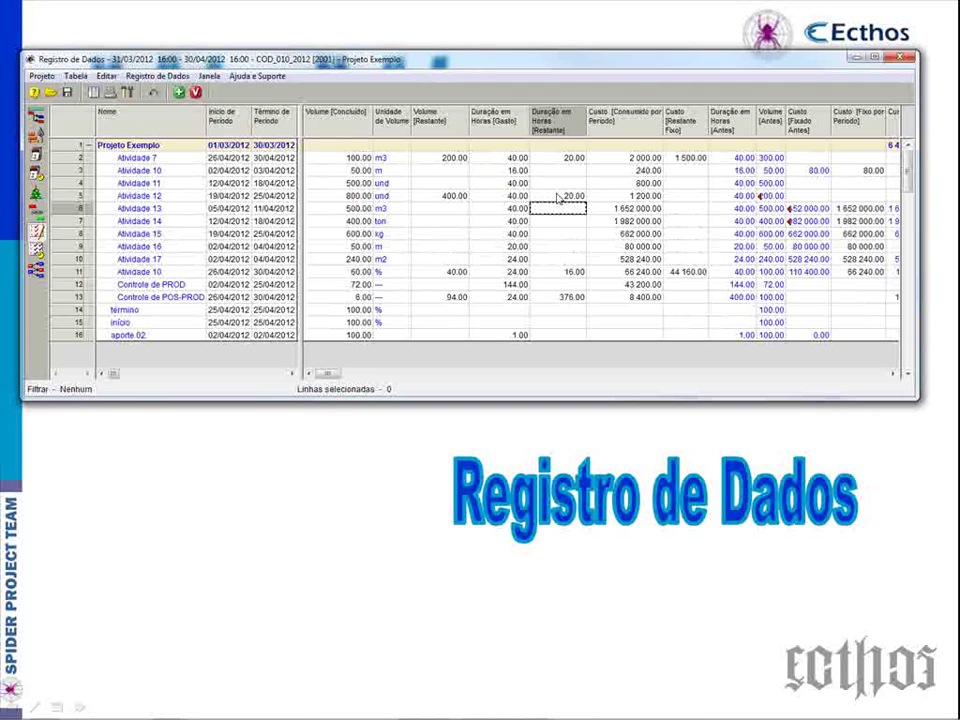
# Step: Set Atividade 12's cost consumed in the period to 1500 and its remaining fixed cost to 800
pyautogui.click(625, 196)
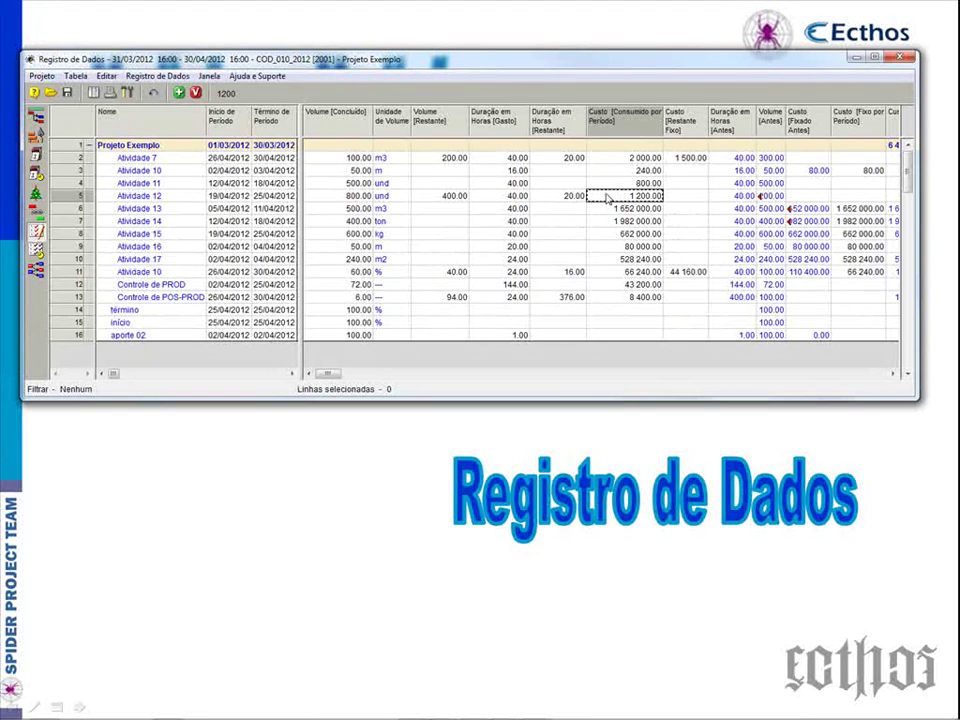
pyautogui.write('150080')
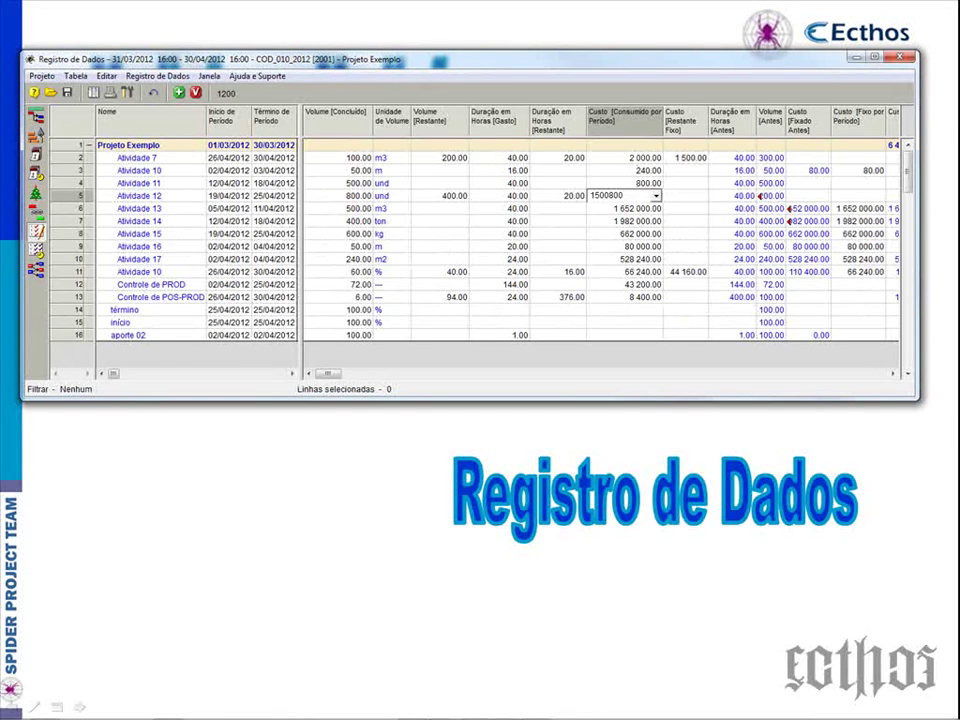
pyautogui.press('BackSpace')
pyautogui.press('BackSpace')
pyautogui.click(684, 197)
pyautogui.write('800')
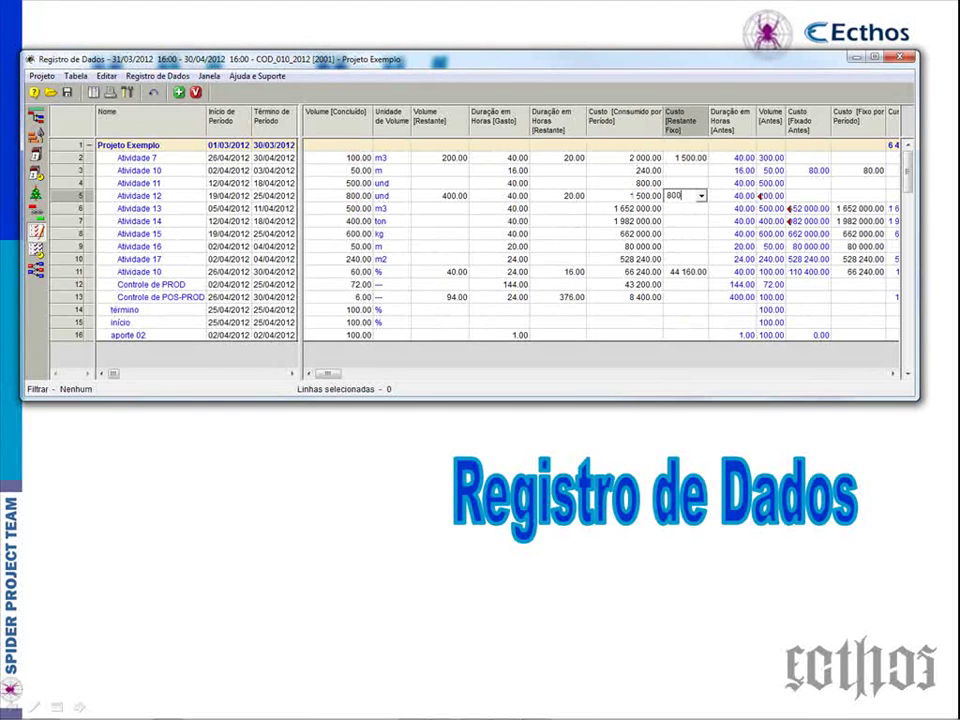
pyautogui.press('Return')
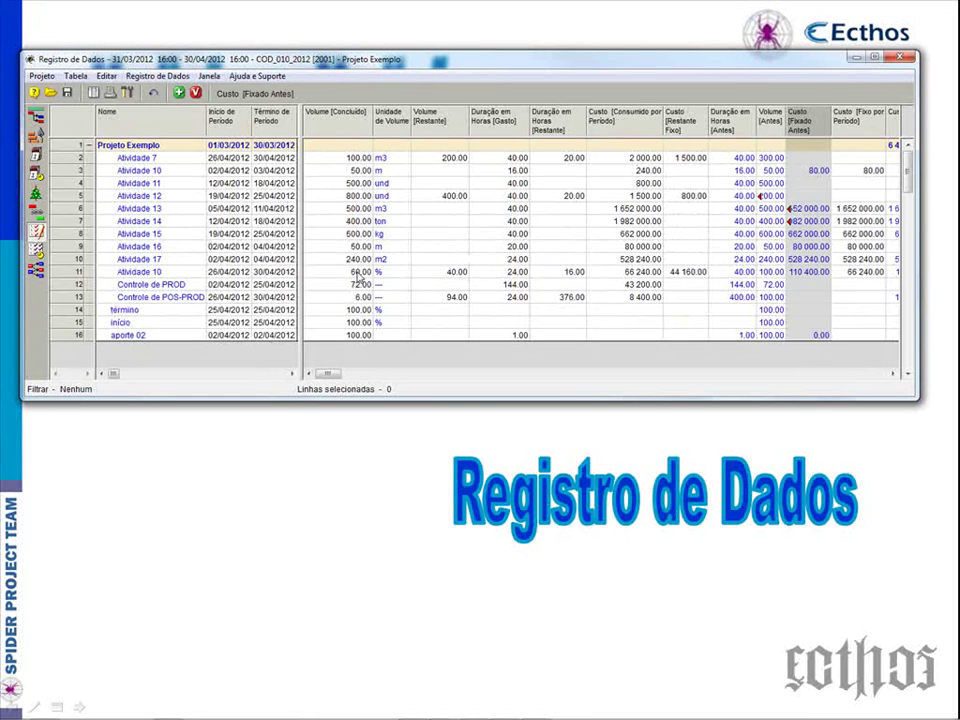
pyautogui.click(160, 284)
pyautogui.click(168, 298)
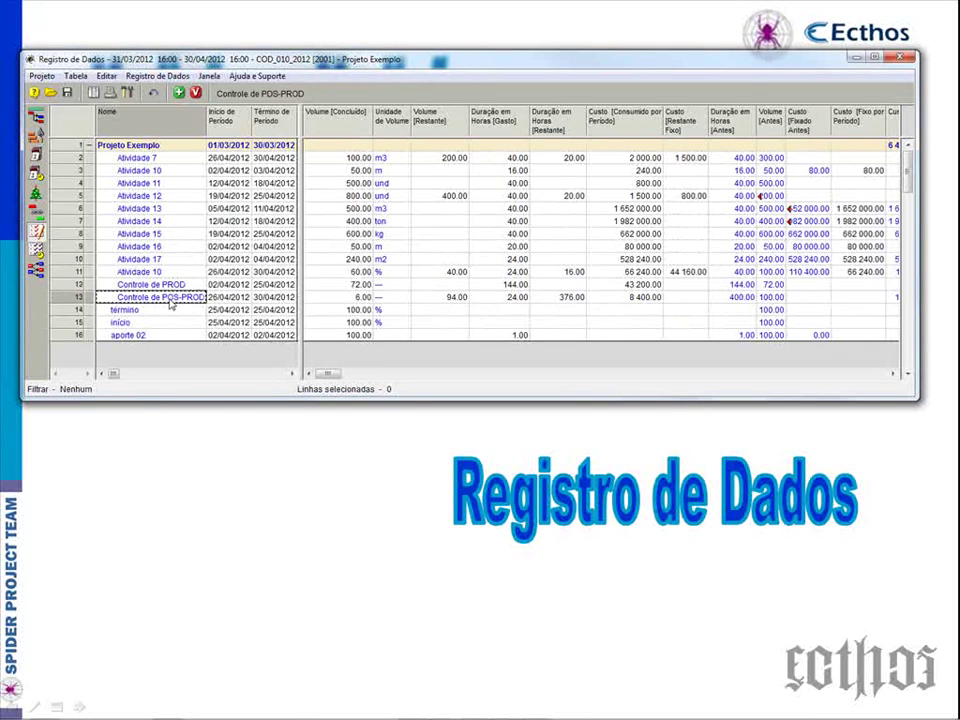
pyautogui.click(350, 297)
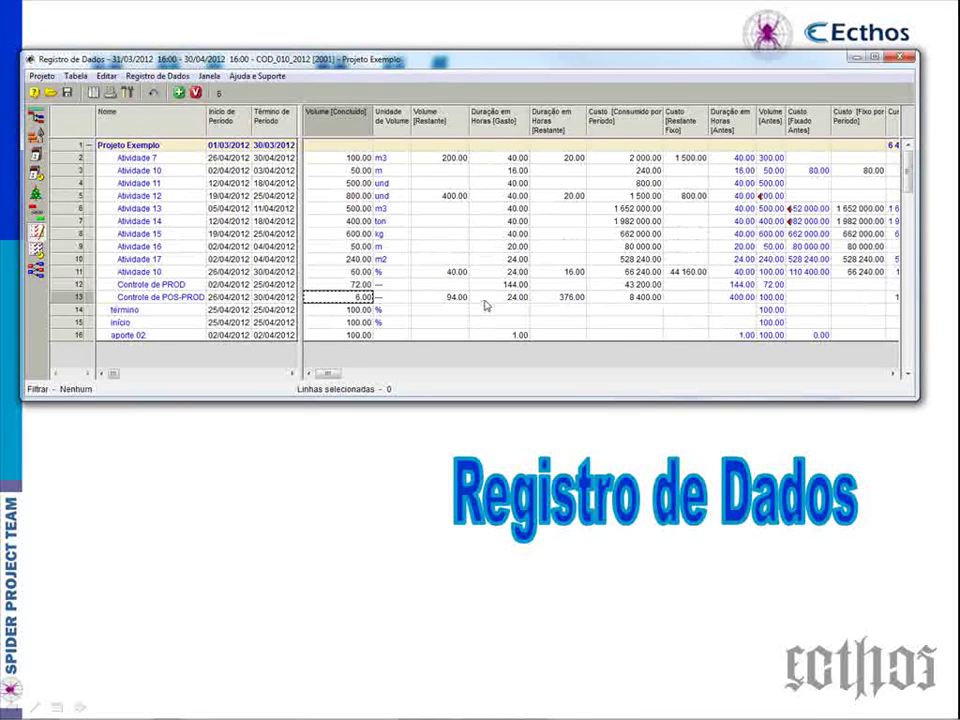
pyautogui.click(565, 302)
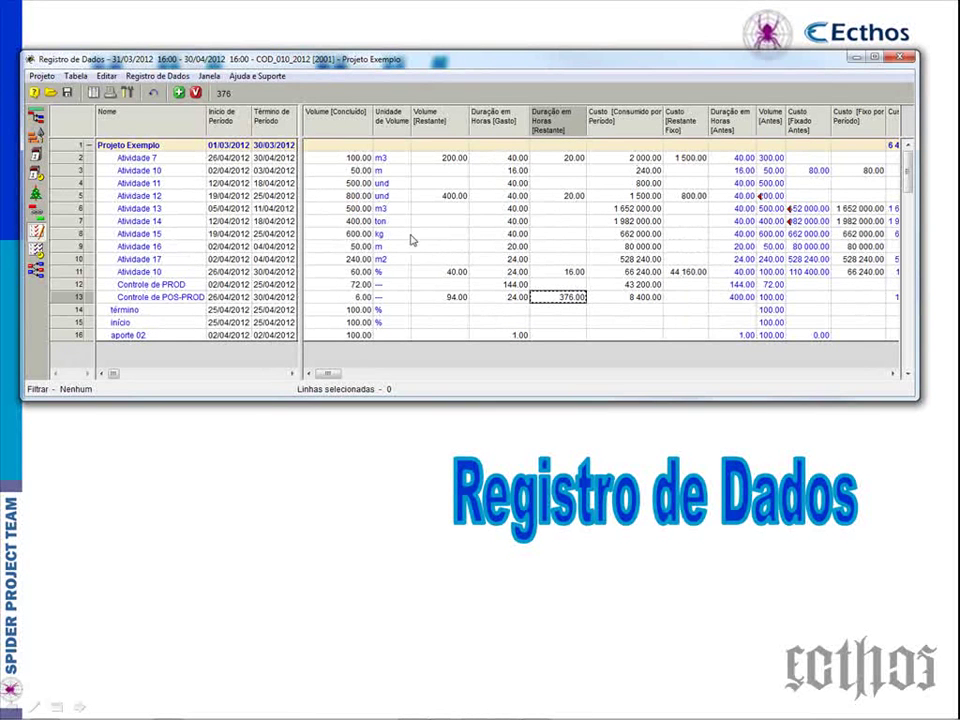
# Step: Record a completed volume of 200 for Atividade 17 and set its remaining duration to 16 hours
pyautogui.click(350, 260)
pyautogui.write('200')
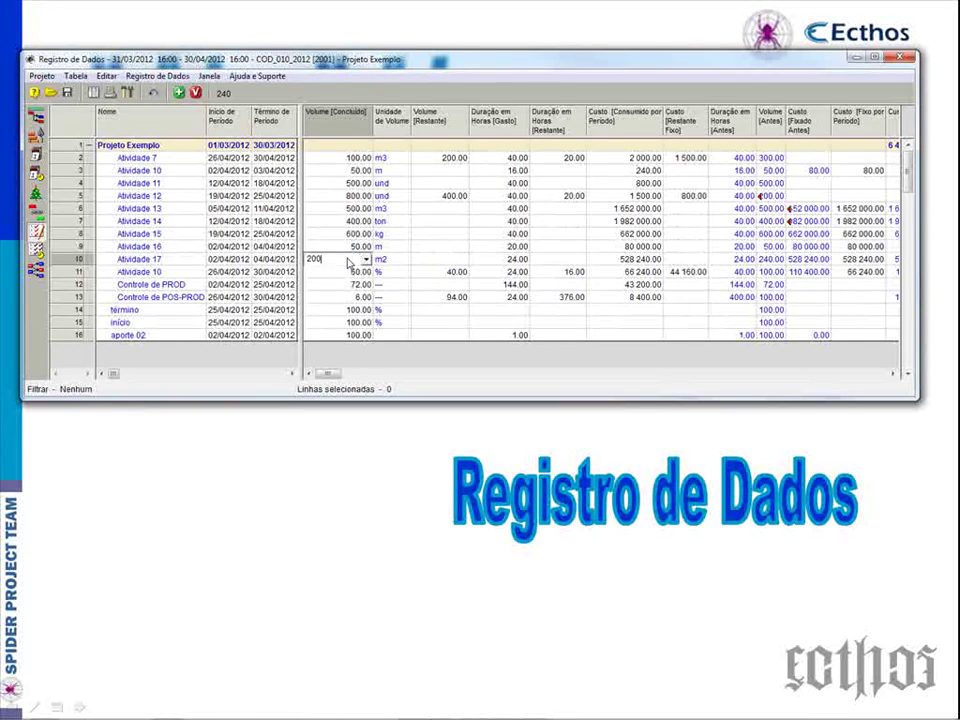
pyautogui.press('Return')
pyautogui.click(438, 260)
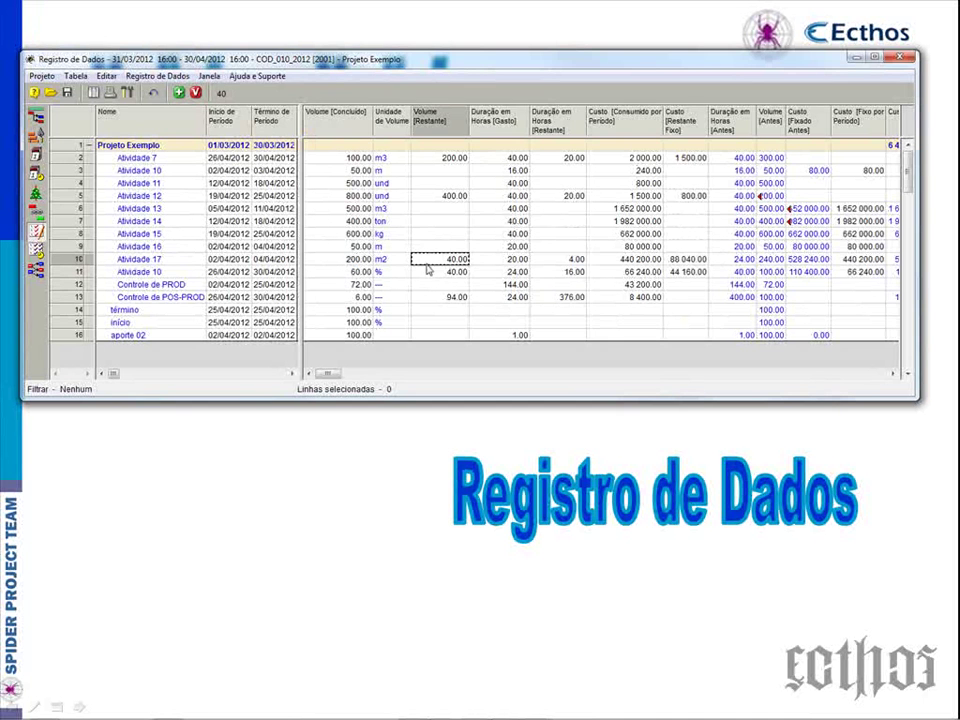
pyautogui.click(515, 260)
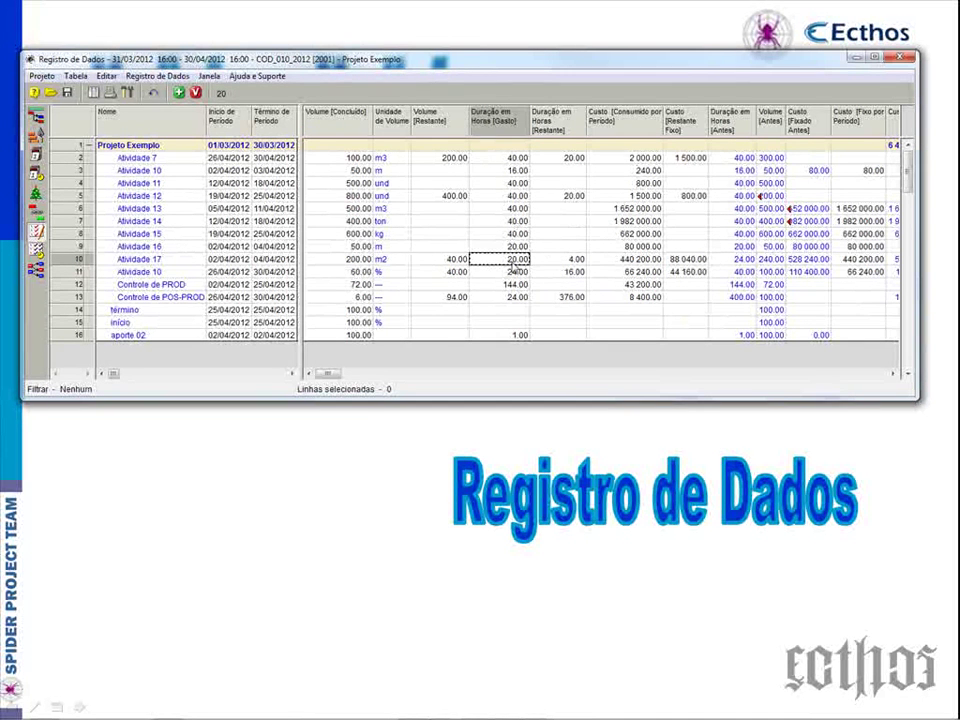
pyautogui.click(534, 261)
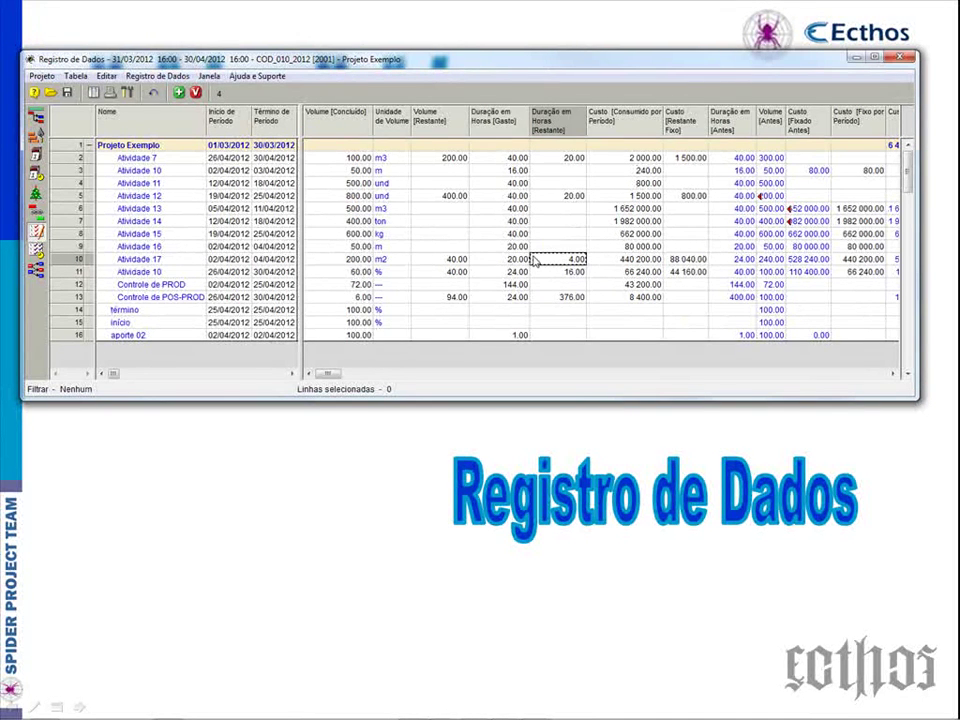
pyautogui.write('16')
pyautogui.press('Return')
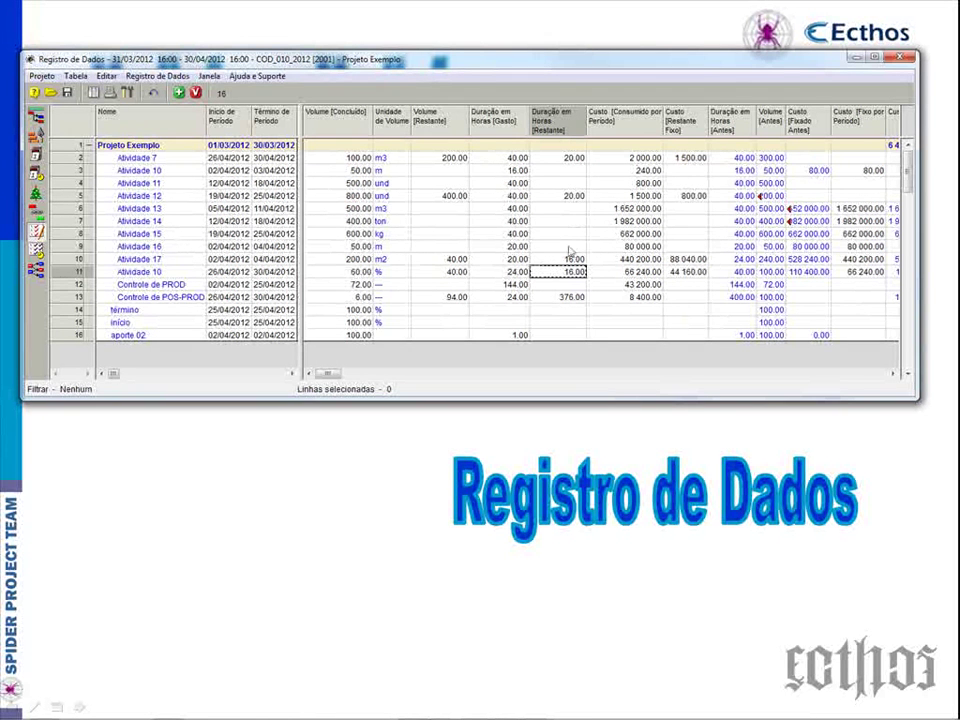
# Step: Set the period start of aporte 02 to 03/04/2012 and its completed volume to 100
pyautogui.click(165, 340)
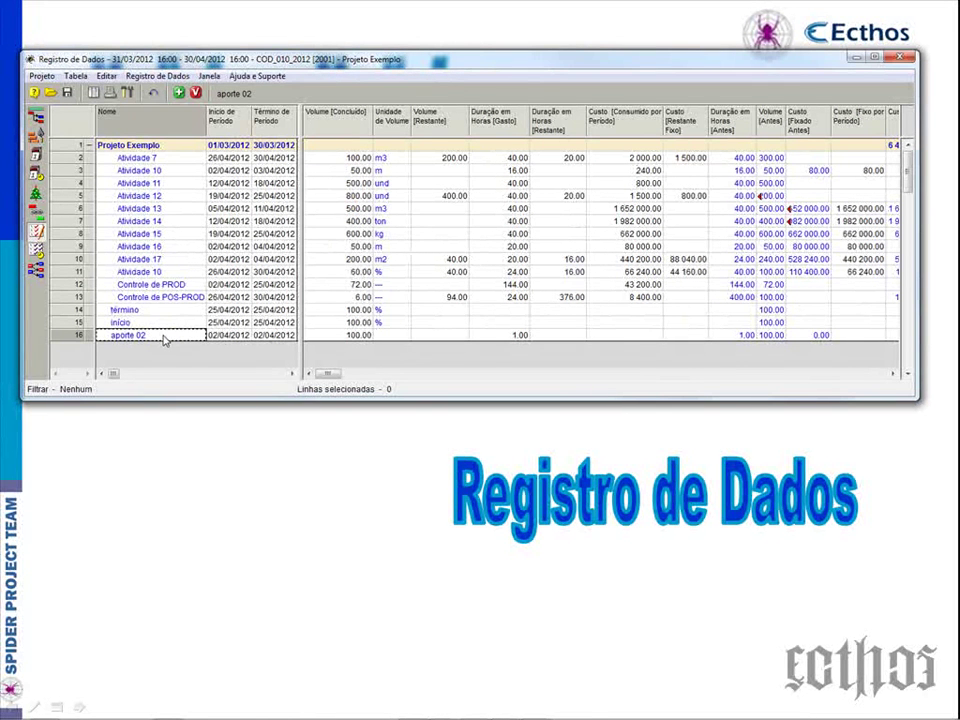
pyautogui.click(224, 341)
pyautogui.click(233, 397)
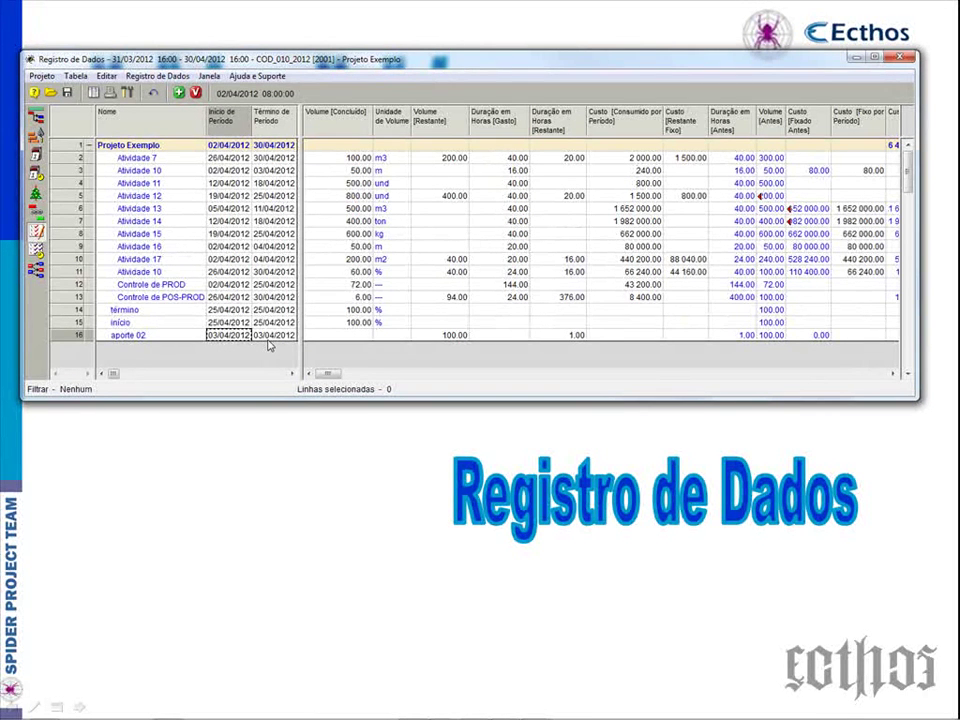
pyautogui.click(331, 336)
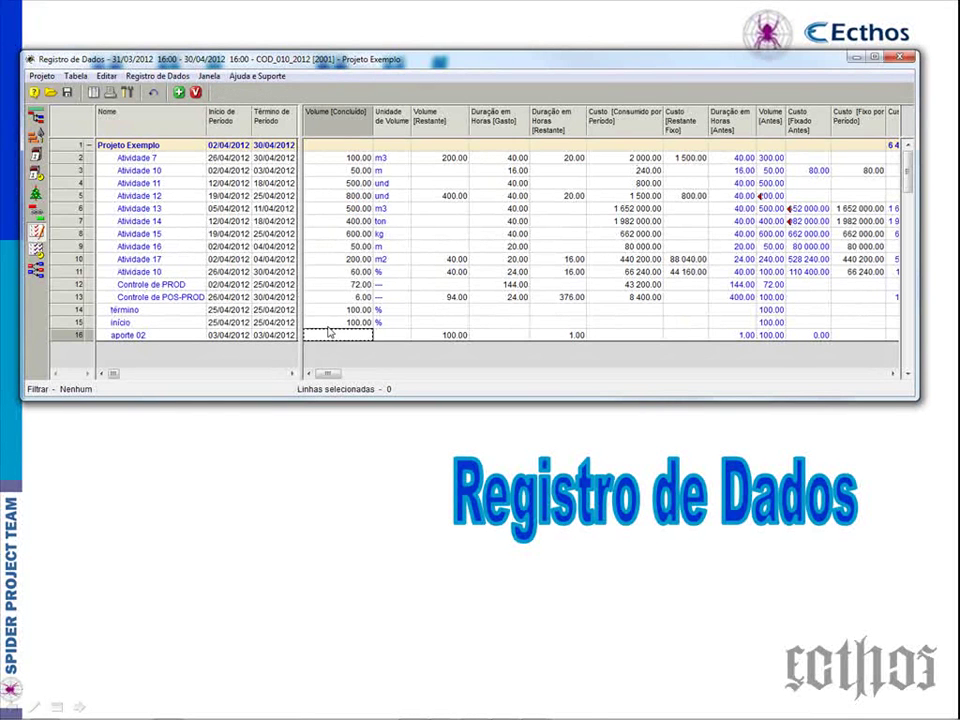
pyautogui.write('100')
pyautogui.press('Return')
pyautogui.doubleClick(392, 340)
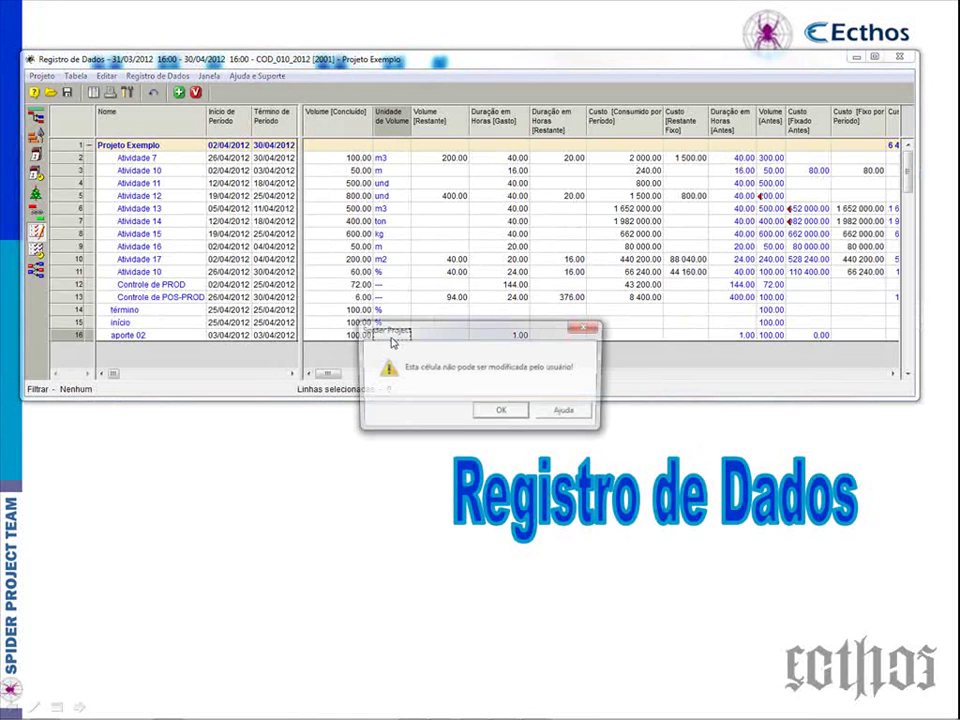
pyautogui.click(458, 340)
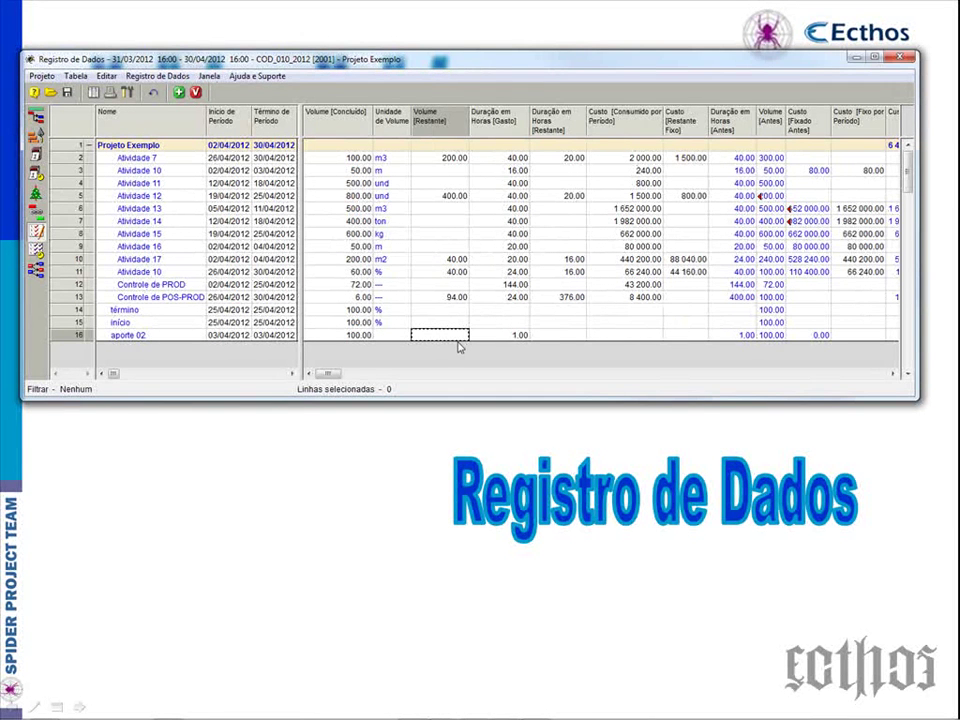
# Step: Move the period start of aporte 02 to 04/04/2012 and enter its completed volume of 100 again
pyautogui.doubleClick(228, 335)
pyautogui.click(246, 335)
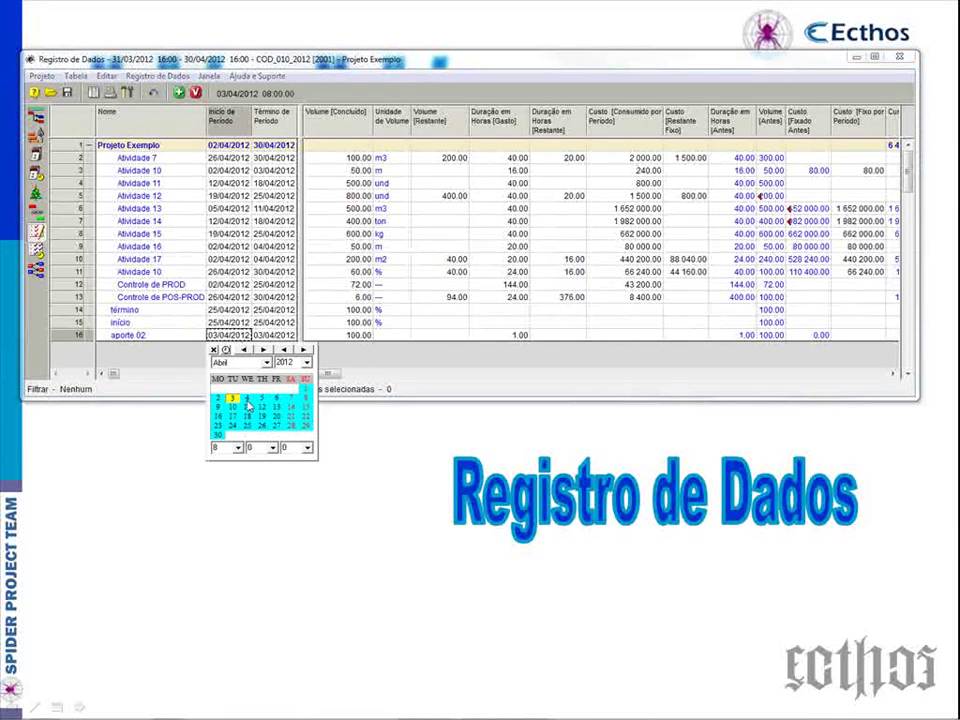
pyautogui.click(247, 400)
pyautogui.click(343, 338)
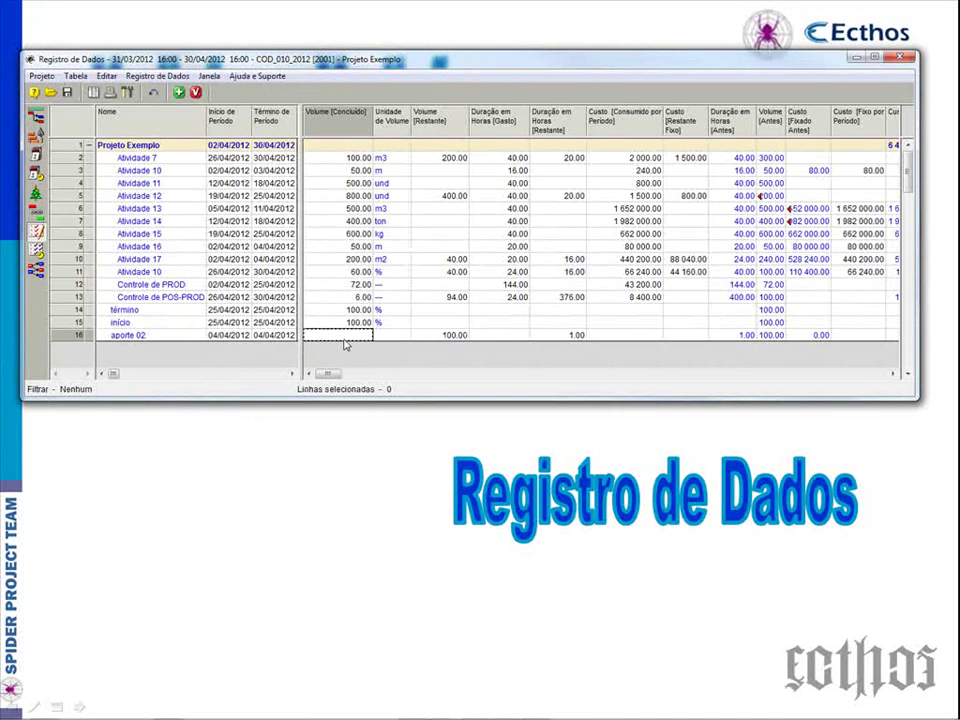
pyautogui.write('100')
pyautogui.press('Return')
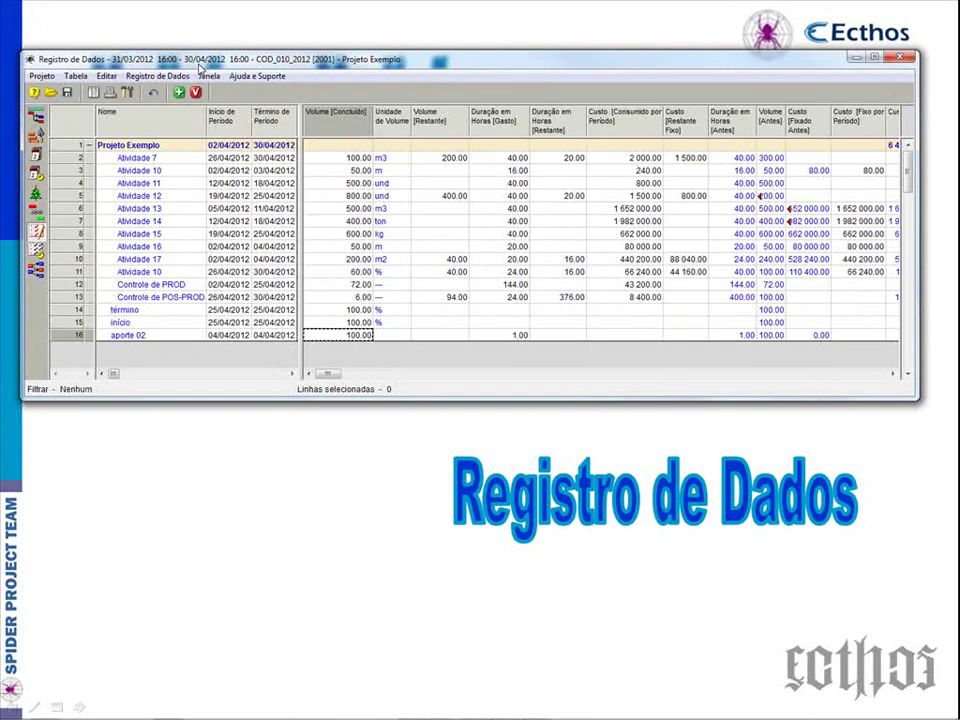
# Step: Transfer the April register data to the project and raise the project version number to 2002
pyautogui.moveTo(199, 64); pyautogui.dragTo(214, 414)
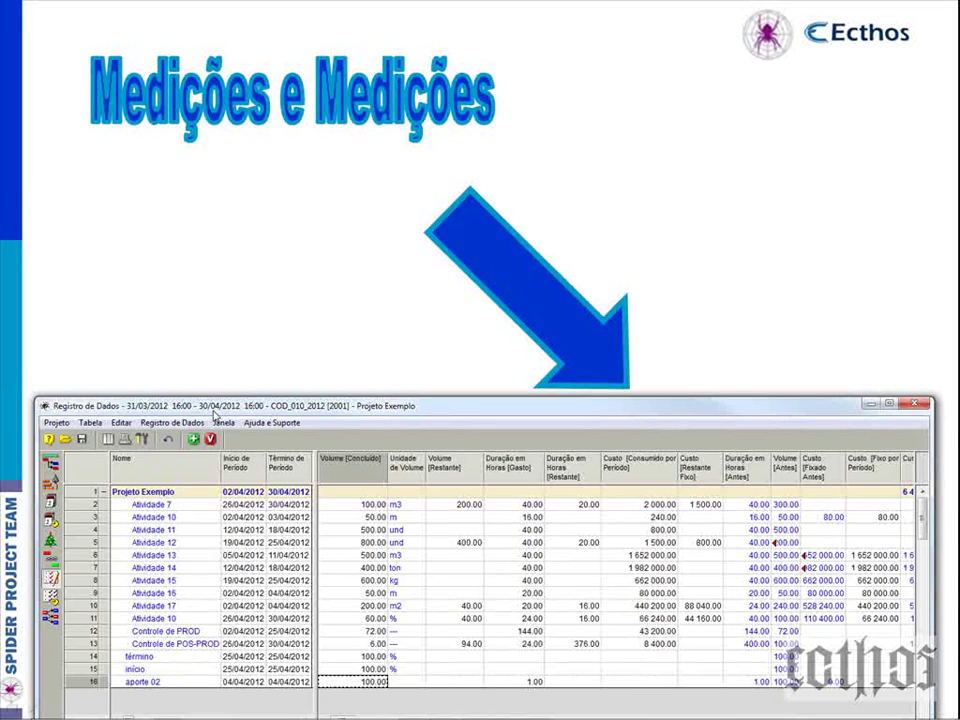
pyautogui.moveTo(214, 413); pyautogui.dragTo(217, 211)
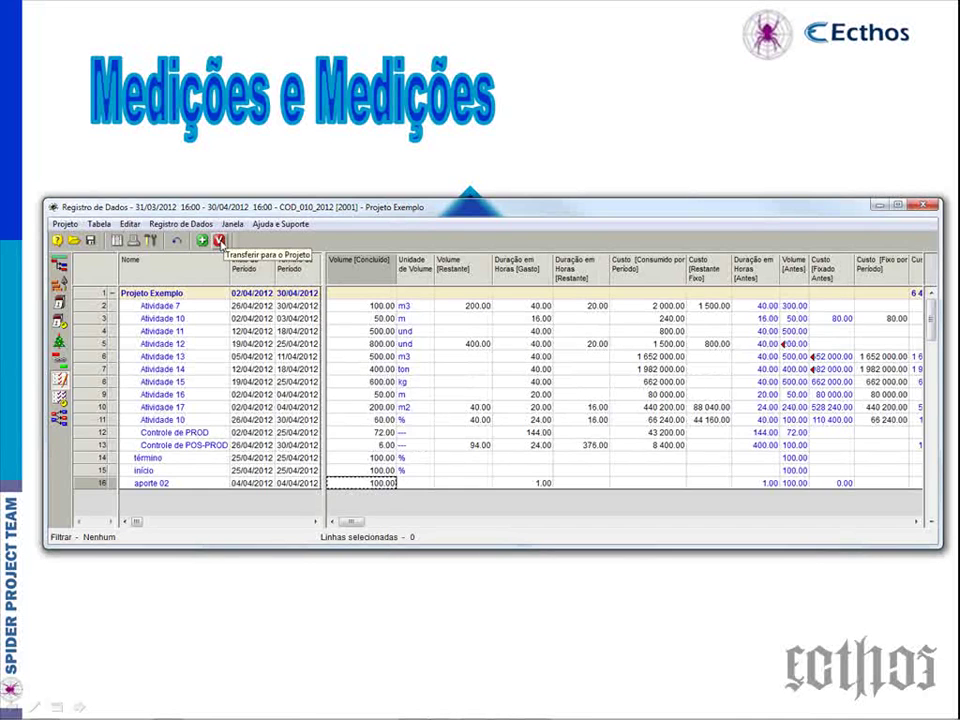
pyautogui.click(219, 241)
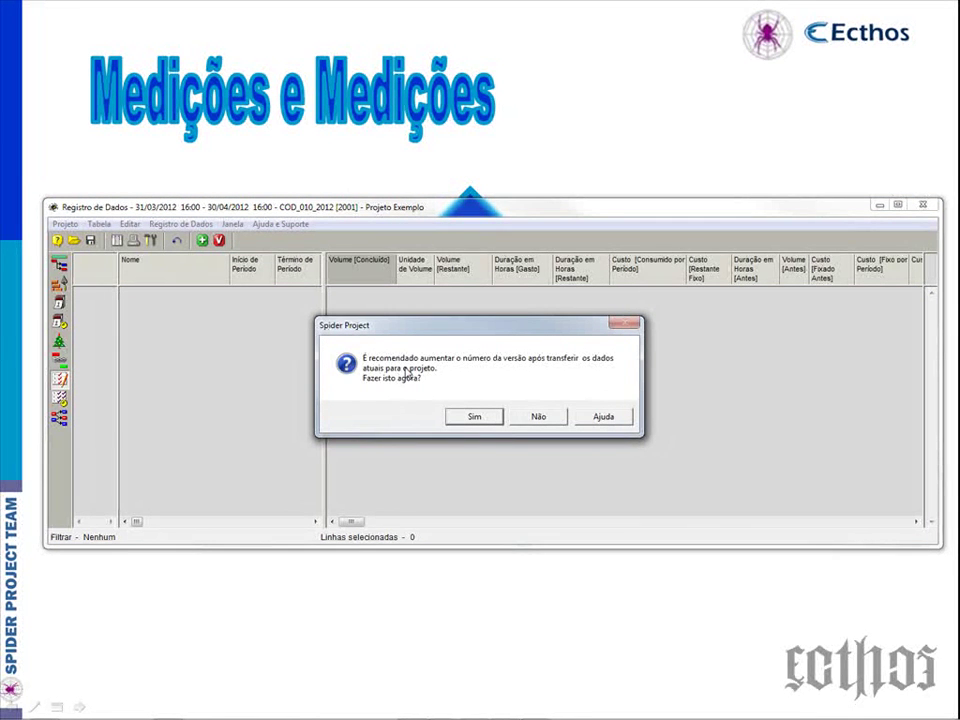
pyautogui.click(465, 424)
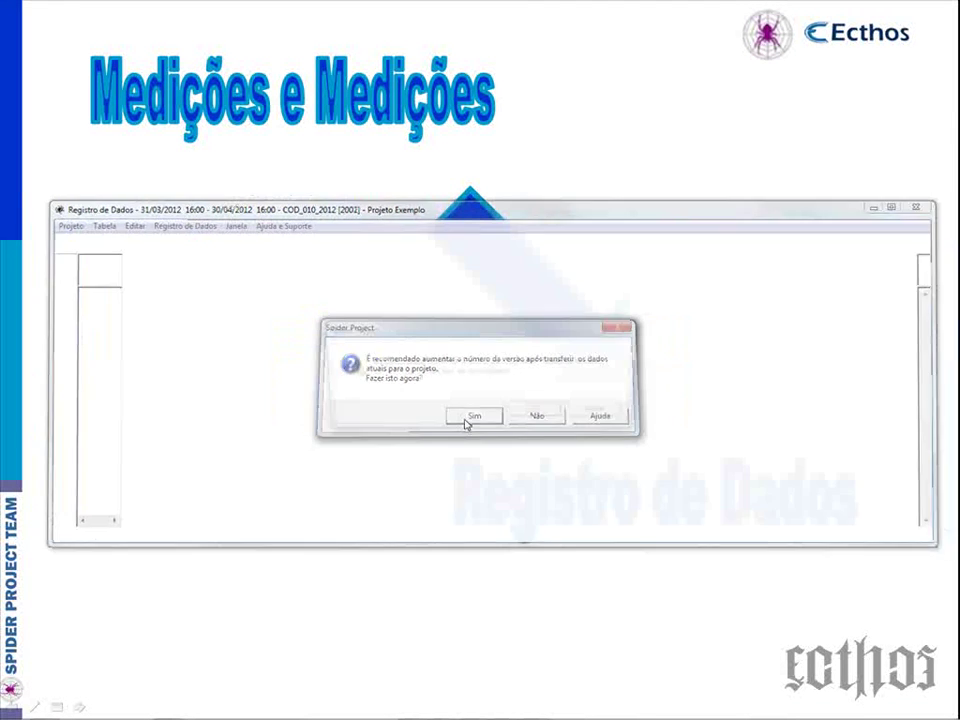
pyautogui.click(532, 420)
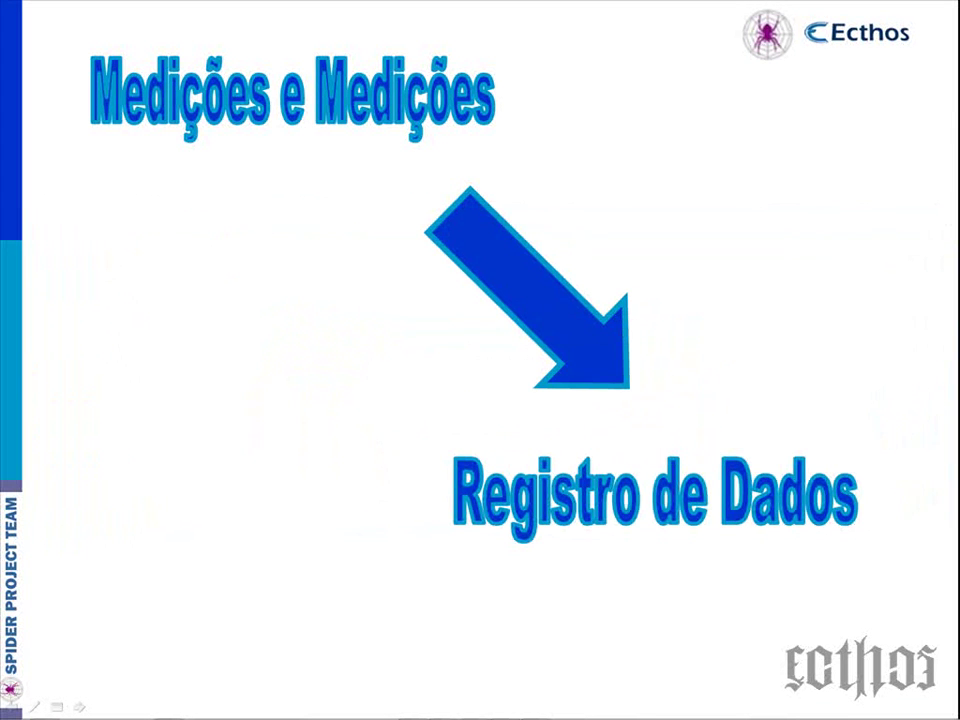
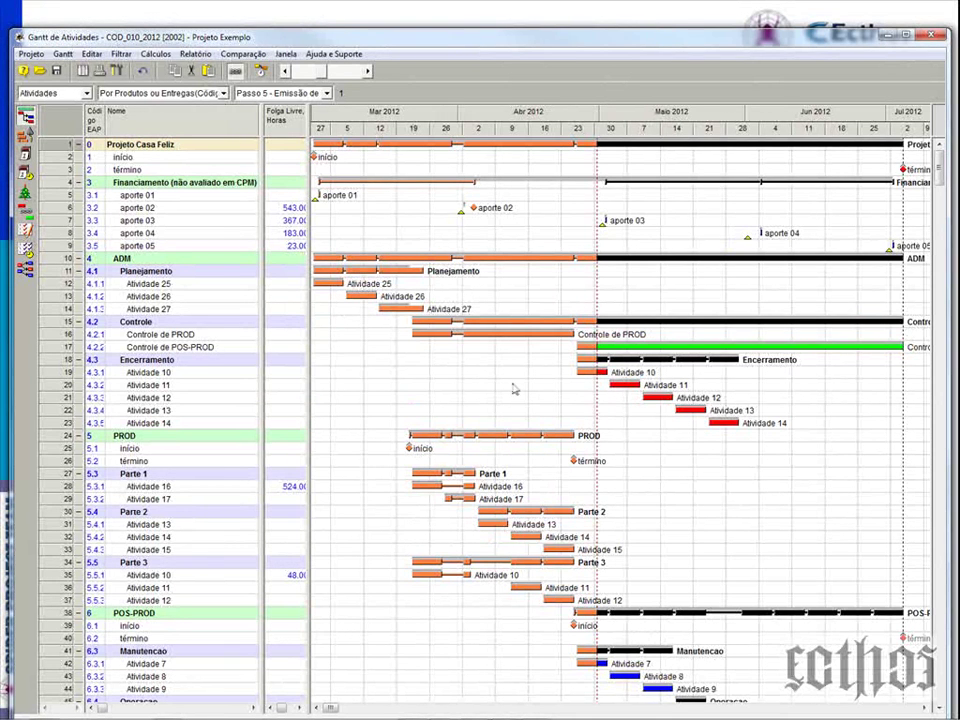
# Step: Compress the Gantt timescale to show the whole project and recalculate the schedule in the Adiantado direction
pyautogui.click(230, 70)
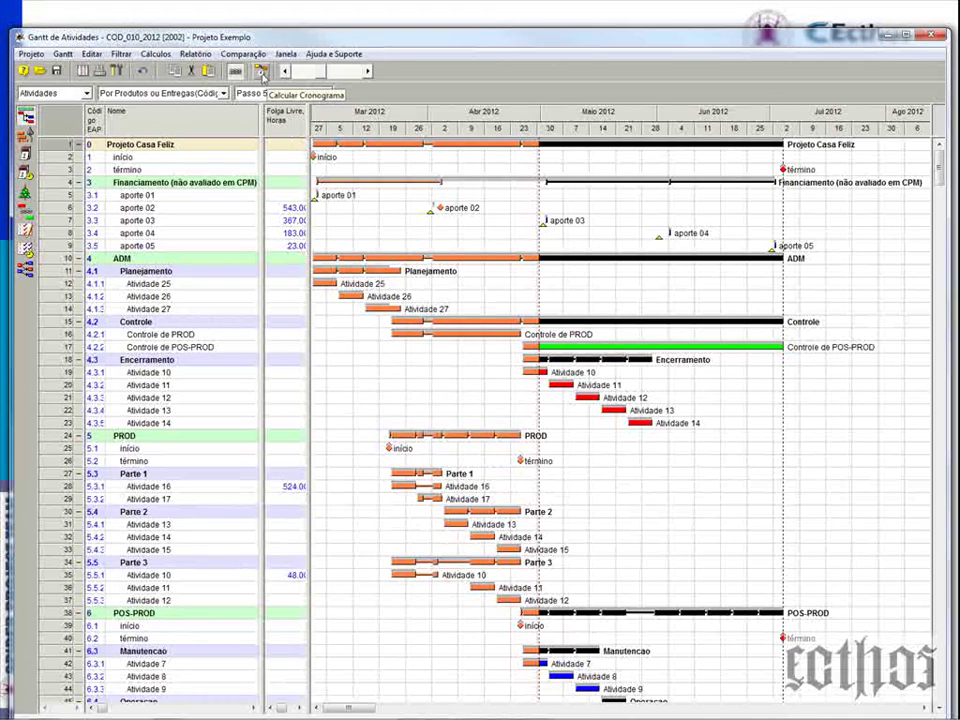
pyautogui.click(261, 72)
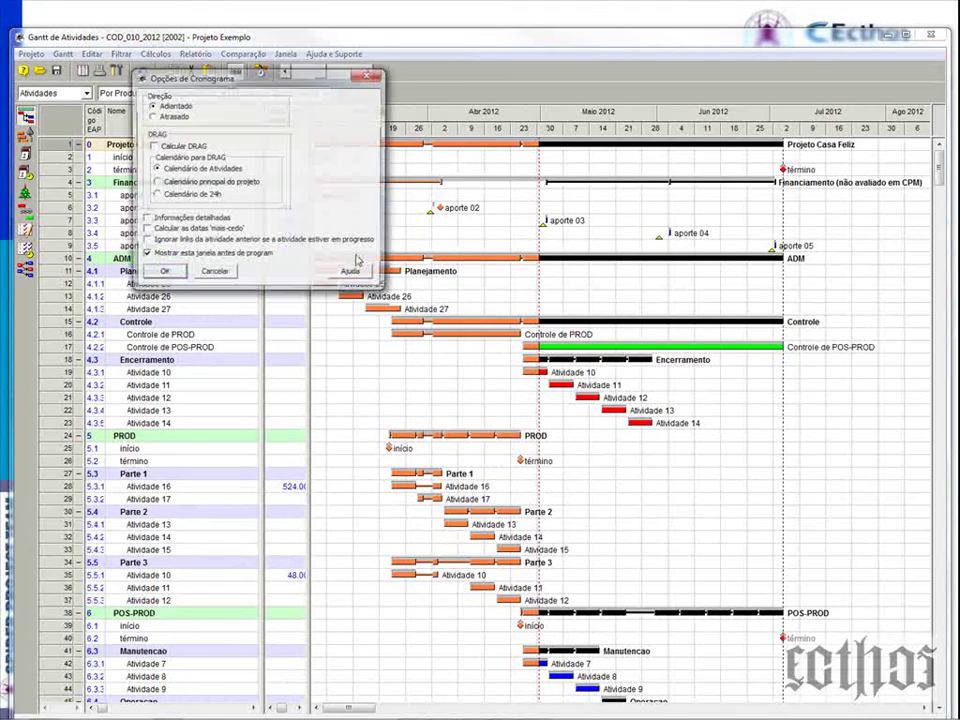
pyautogui.click(163, 273)
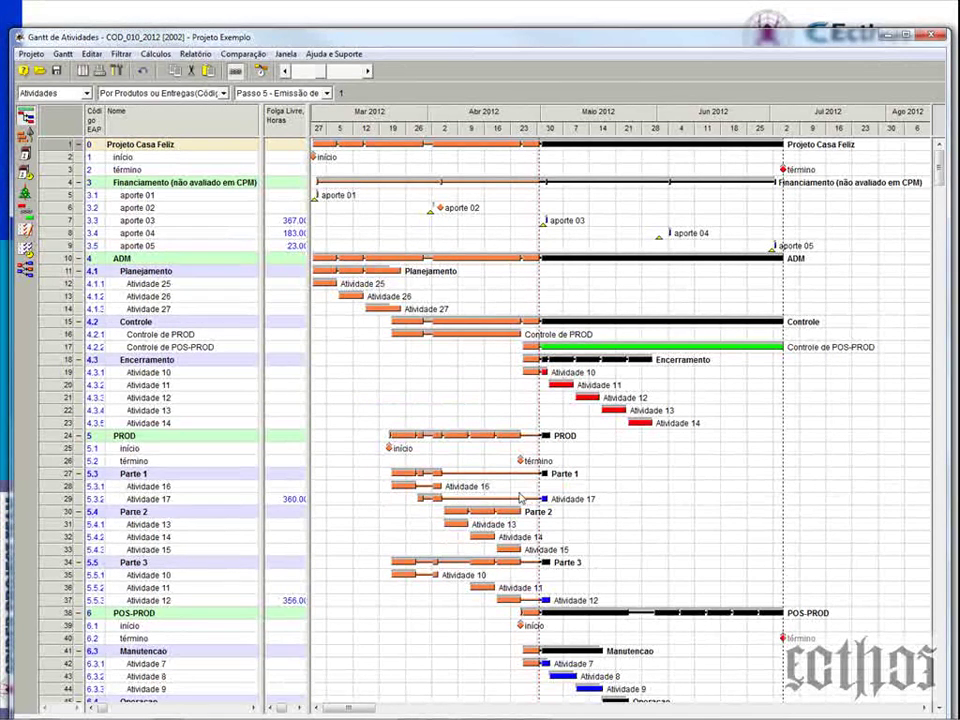
pyautogui.click(235, 72)
pyautogui.scroll(-3, 588, 311)
pyautogui.scroll(-2, 600, 360)
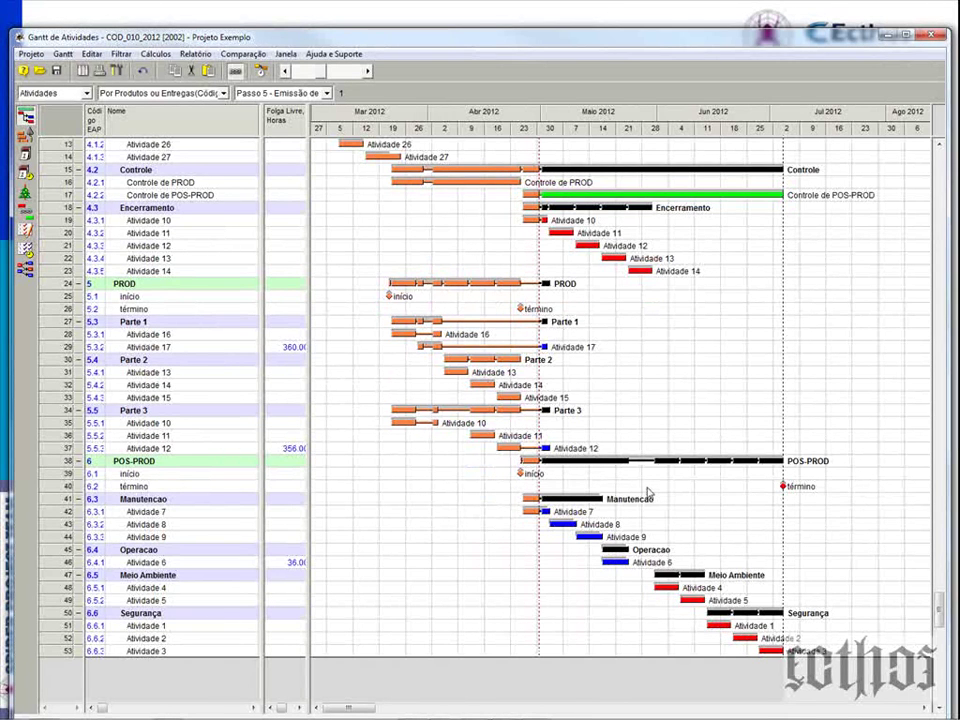
pyautogui.scroll(5, 648, 492)
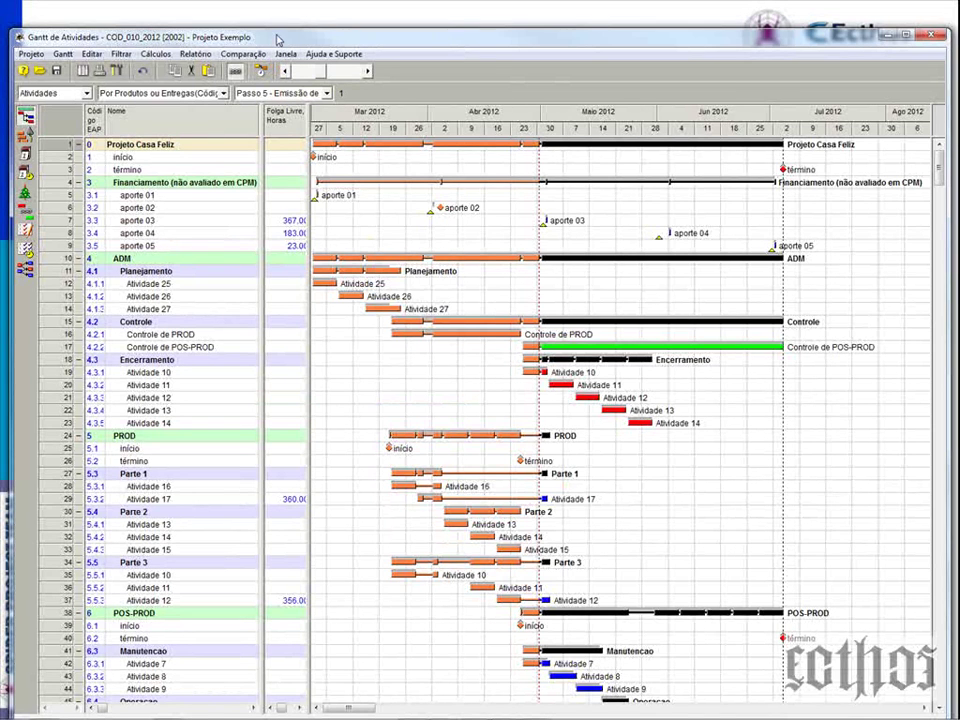
# Step: Collapse the Projeto Casa Feliz phase in the Gantt and open the data register inclusion settings for it
pyautogui.moveTo(276, 38); pyautogui.dragTo(276, 170)
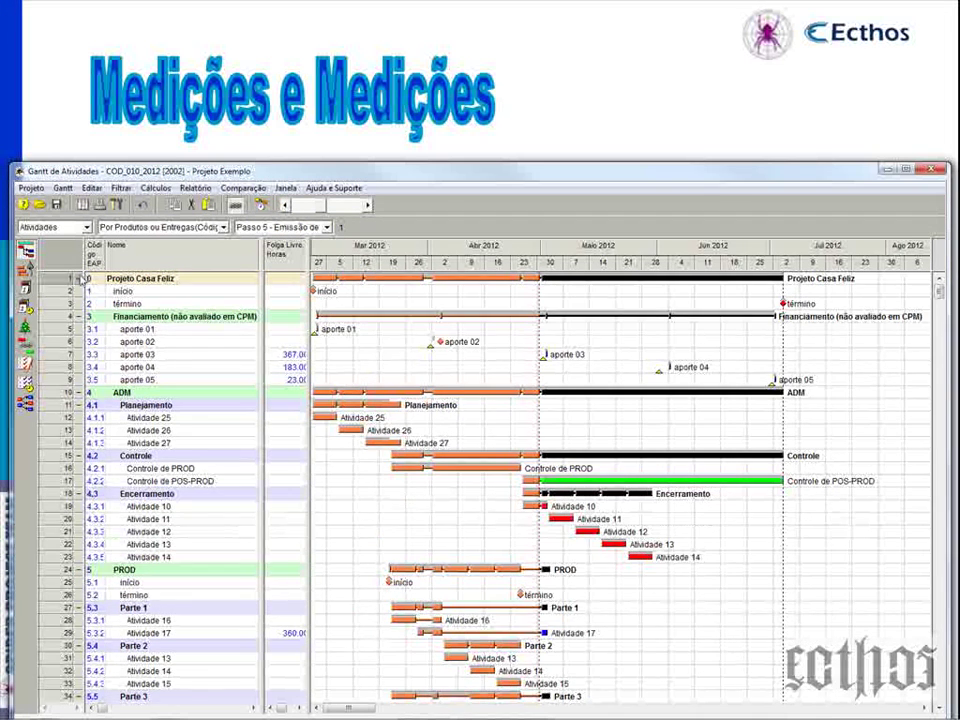
pyautogui.click(79, 278)
pyautogui.moveTo(160, 163); pyautogui.dragTo(228, 28)
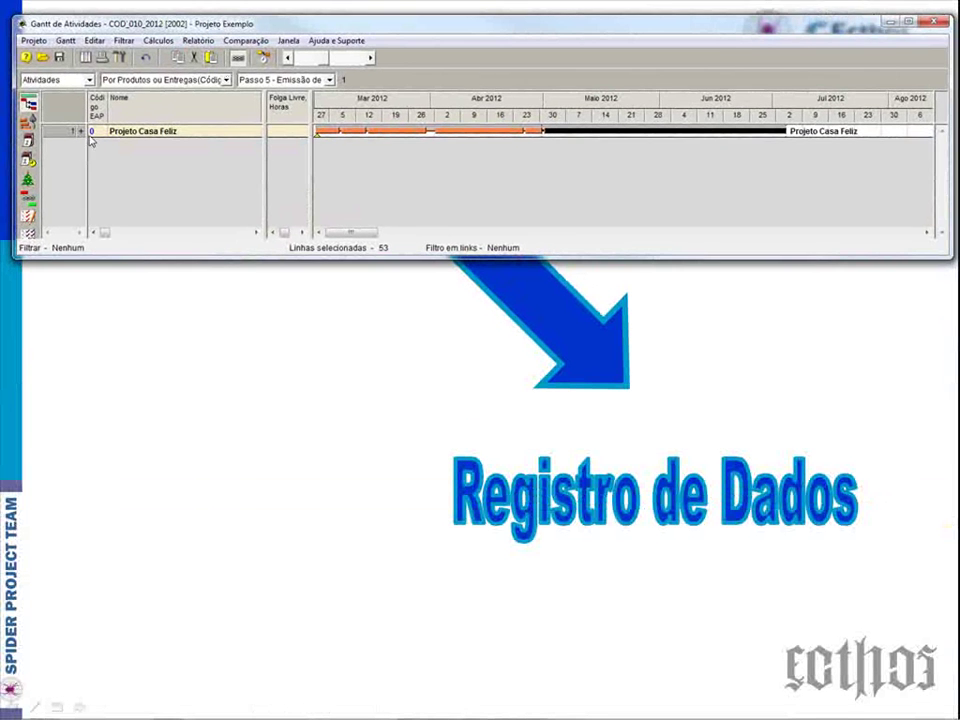
pyautogui.rightClick(60, 132)
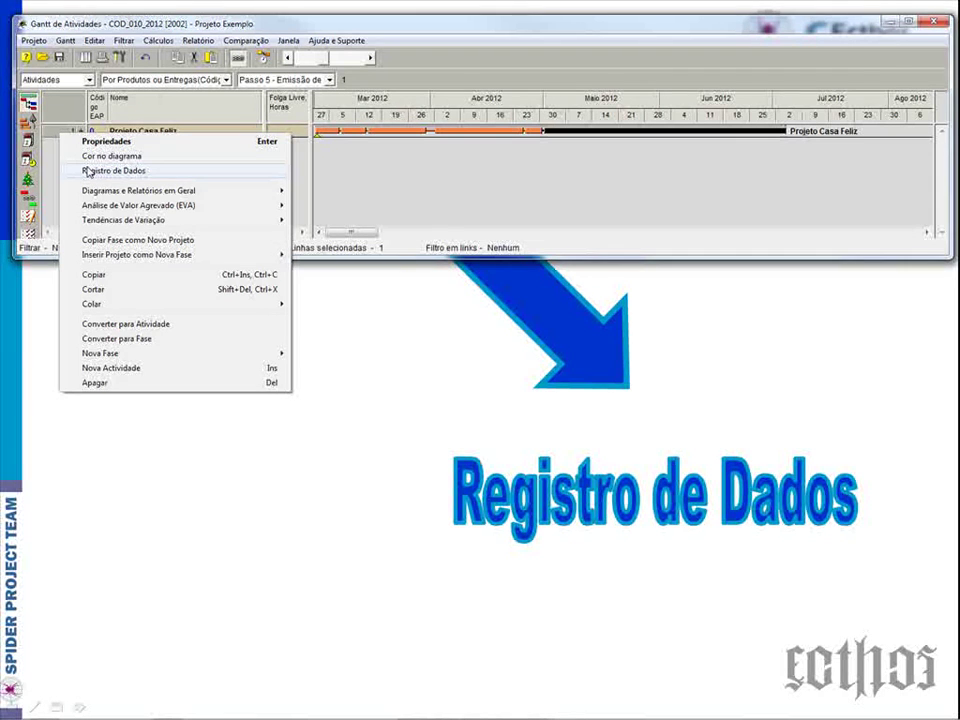
pyautogui.click(88, 172)
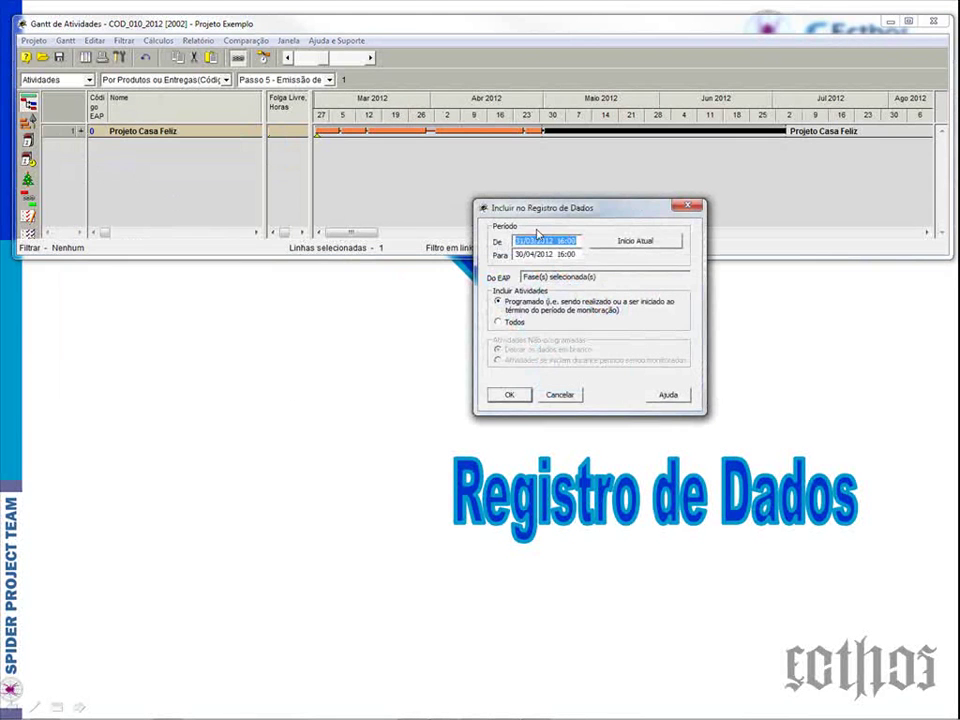
# Step: Create the data register for the period from 30/04/2012 16:00 to 31/05/2012 16:00 with the programmed activities
pyautogui.click(612, 245)
pyautogui.click(556, 241)
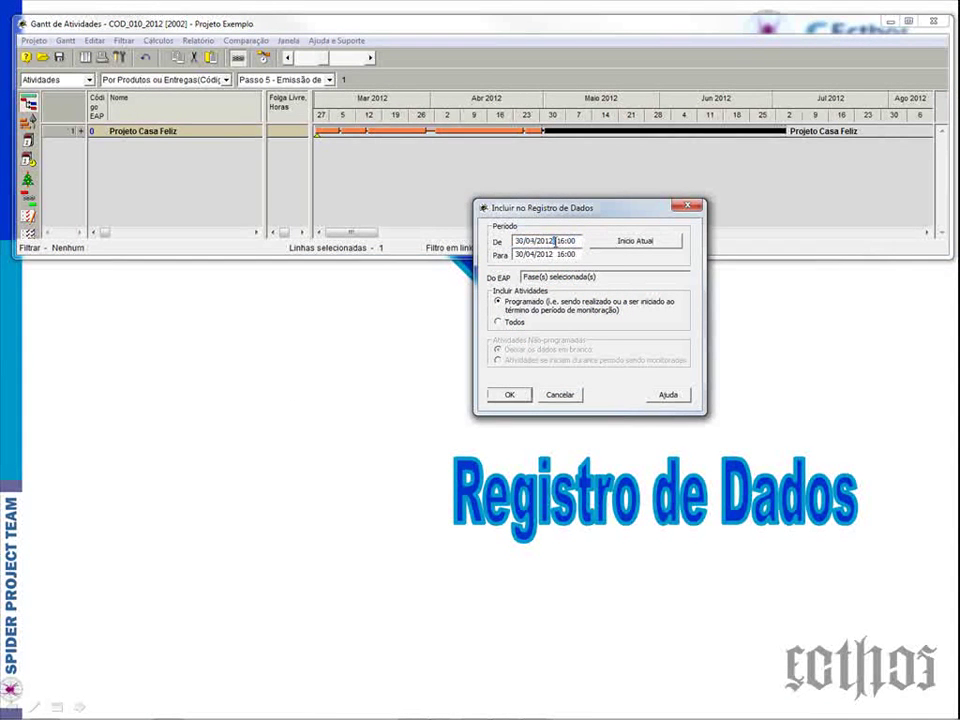
pyautogui.click(553, 256)
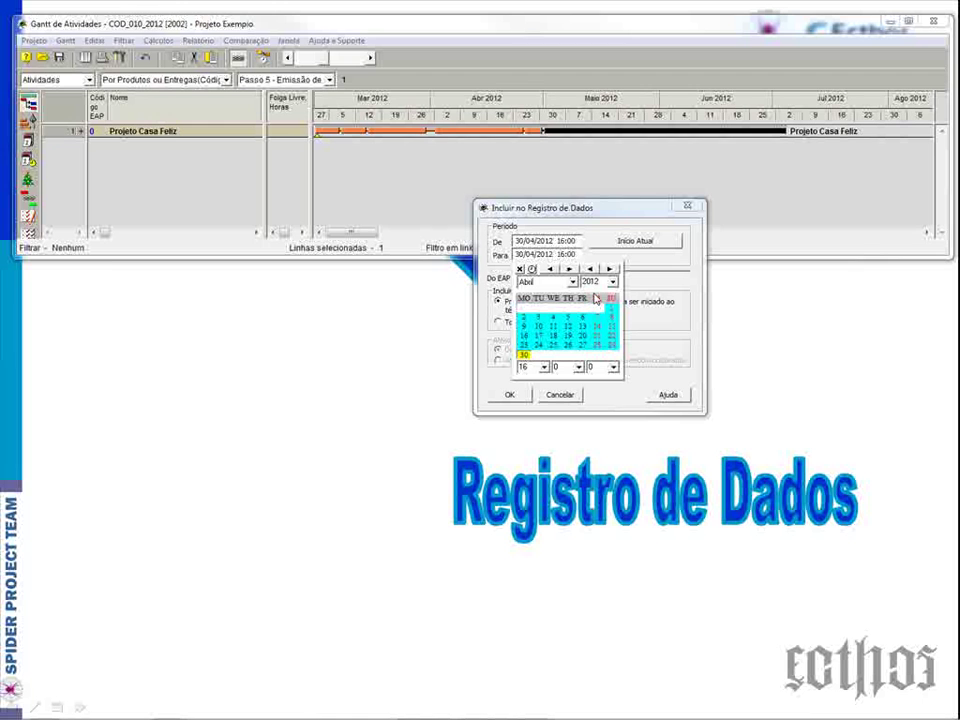
pyautogui.click(569, 269)
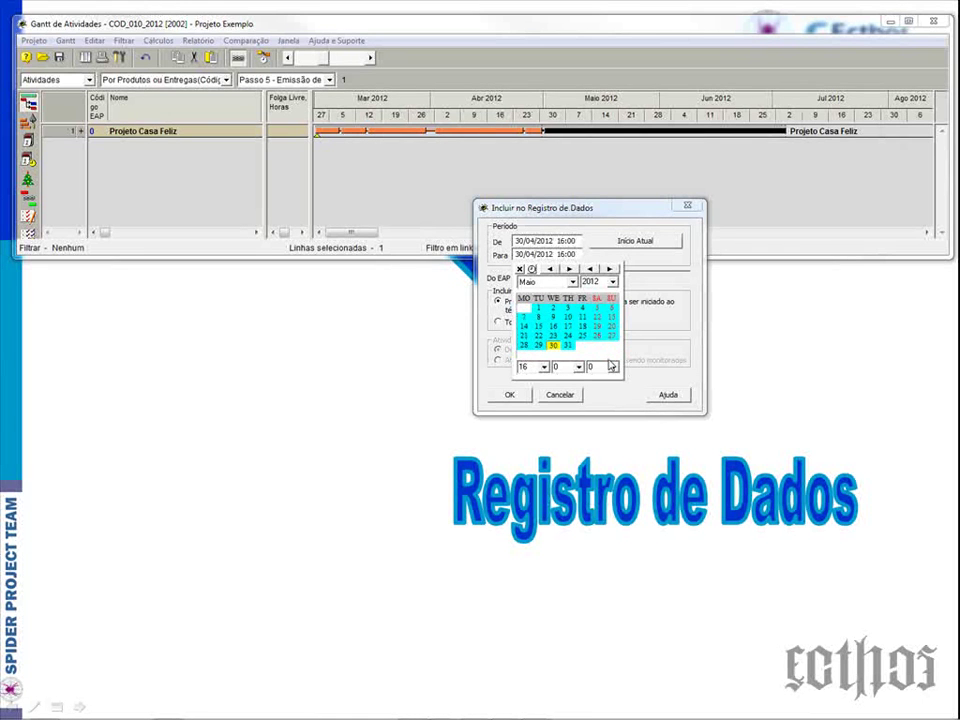
pyautogui.click(569, 347)
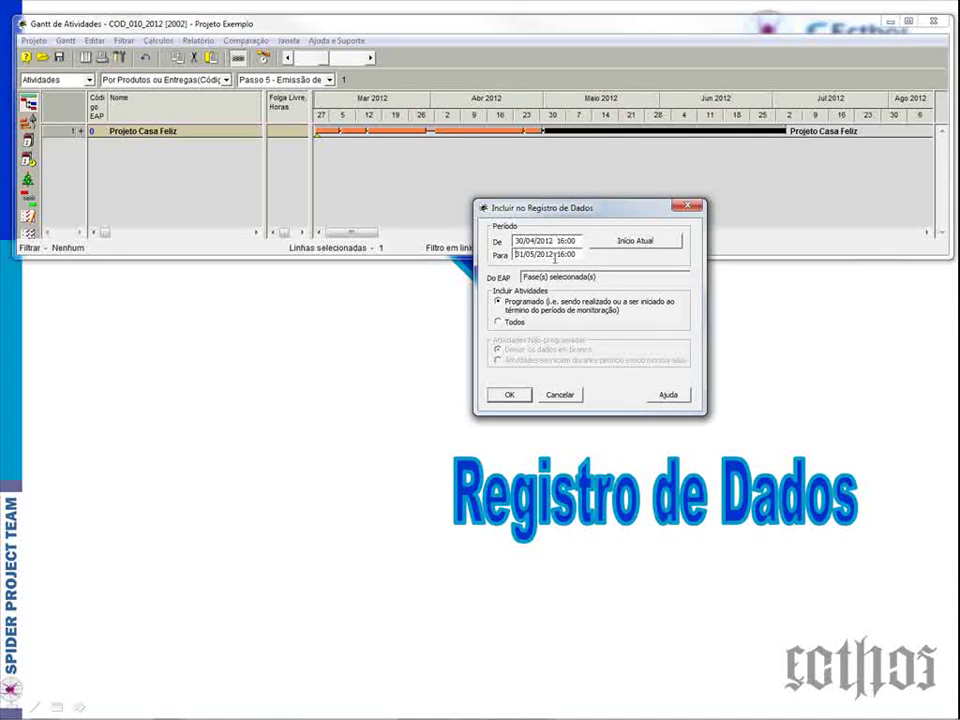
pyautogui.click(512, 396)
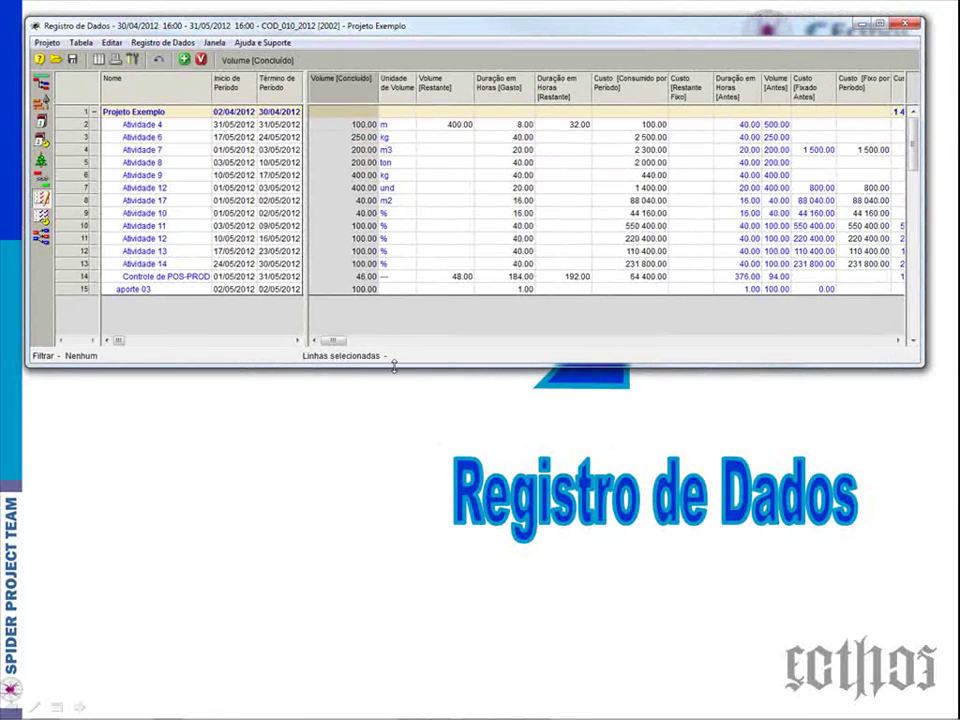
# Step: Set the completed volume of Atividade 4 to 0 in the May data register
pyautogui.moveTo(394, 366); pyautogui.dragTo(395, 350)
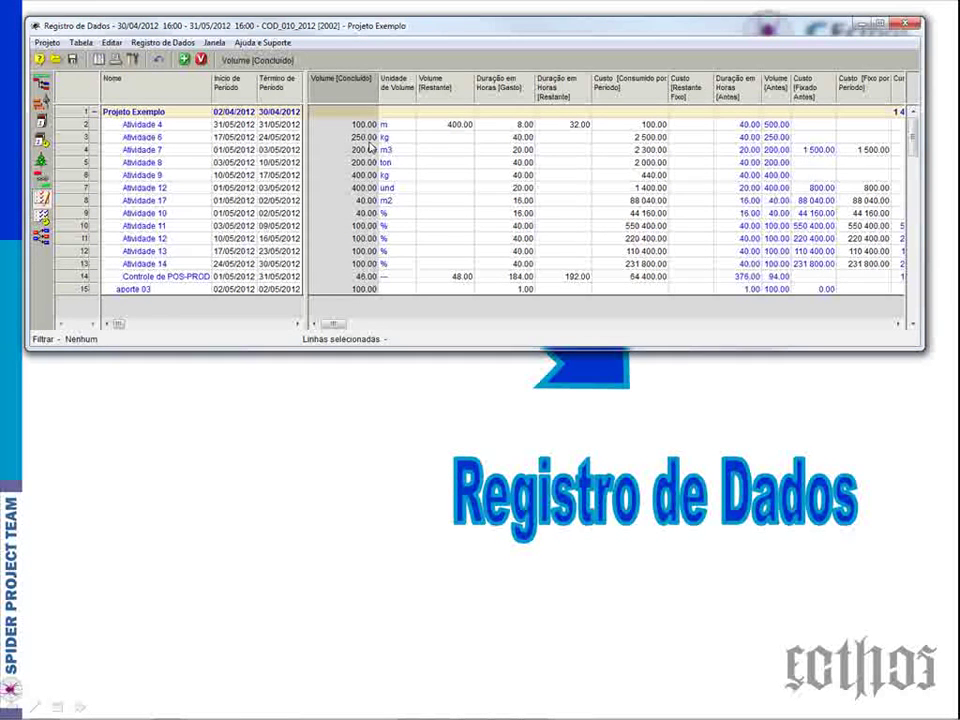
pyautogui.click(358, 125)
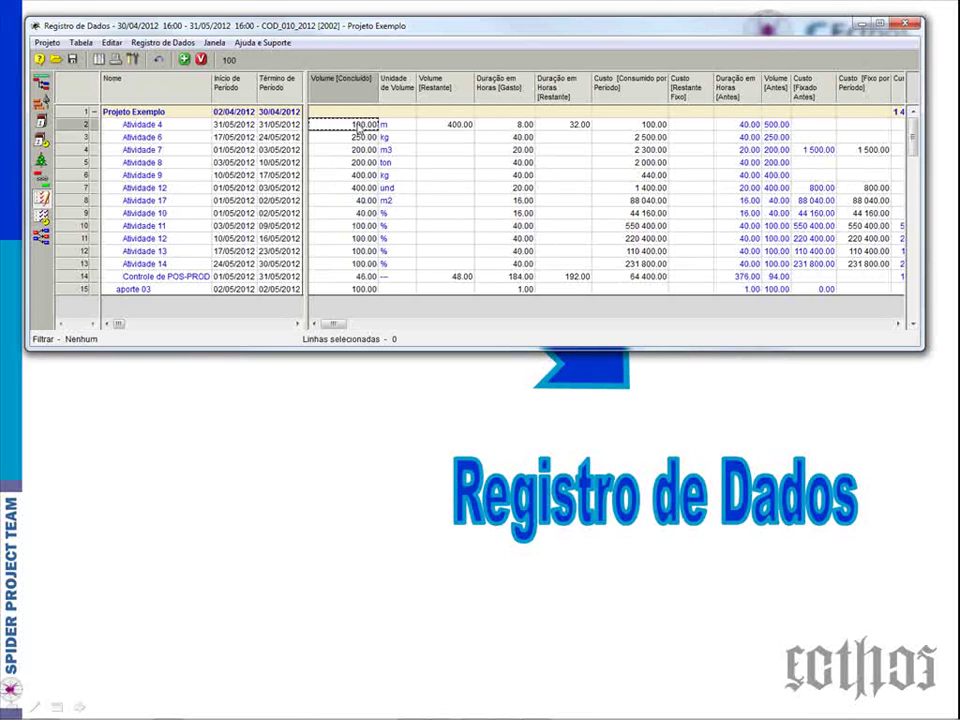
pyautogui.write('0')
pyautogui.press('Return')
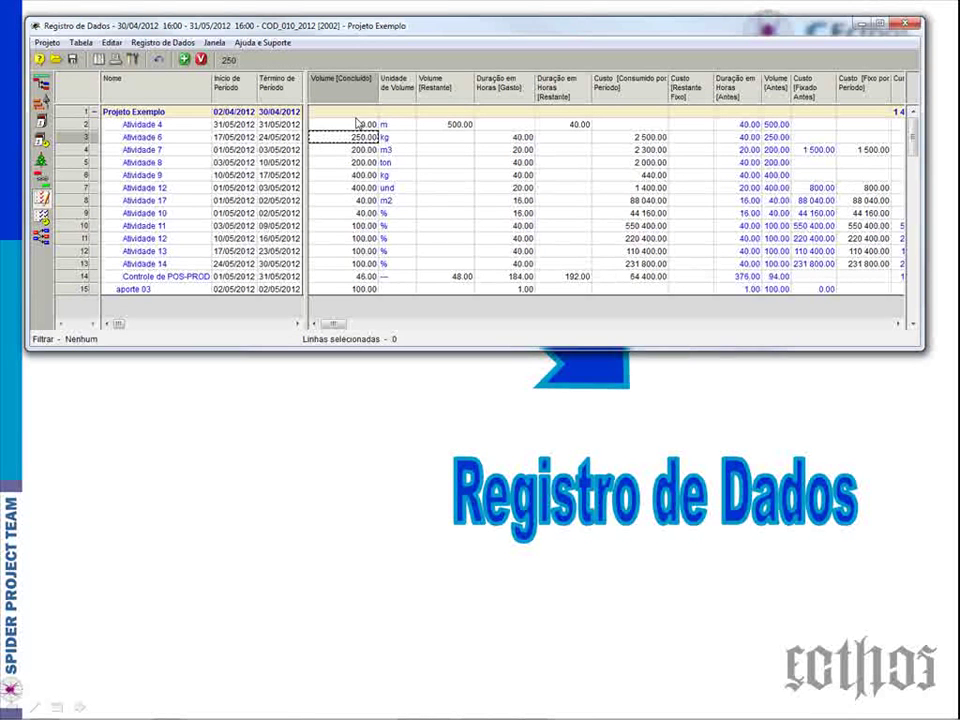
# Step: Set both the spent and the remaining duration of Atividade 4 to 40 hours
pyautogui.click(424, 127)
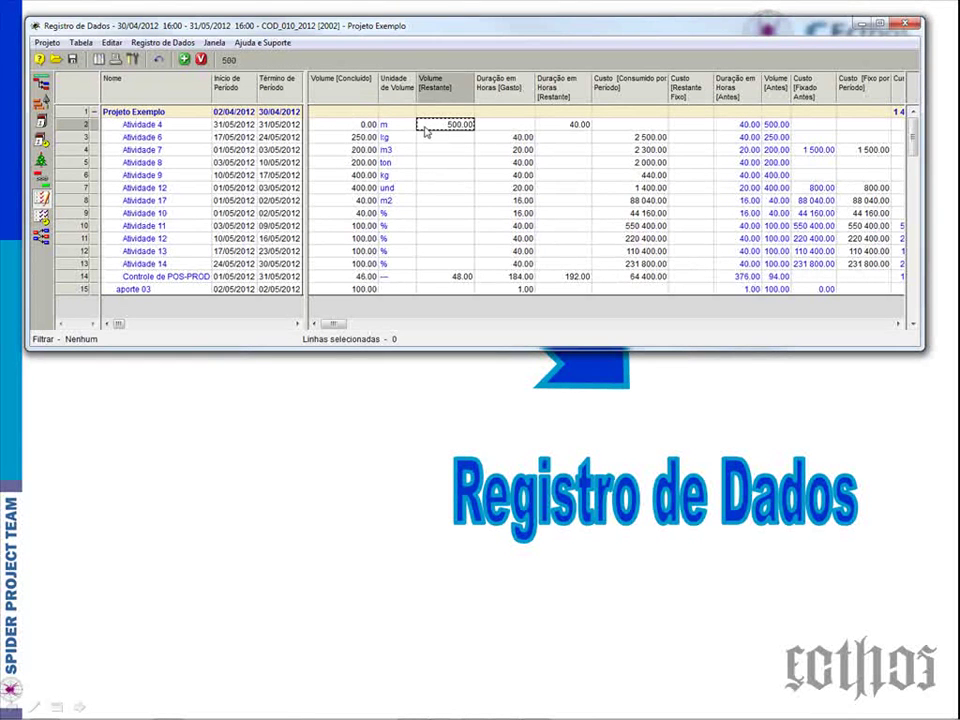
pyautogui.click(521, 124)
pyautogui.write('40')
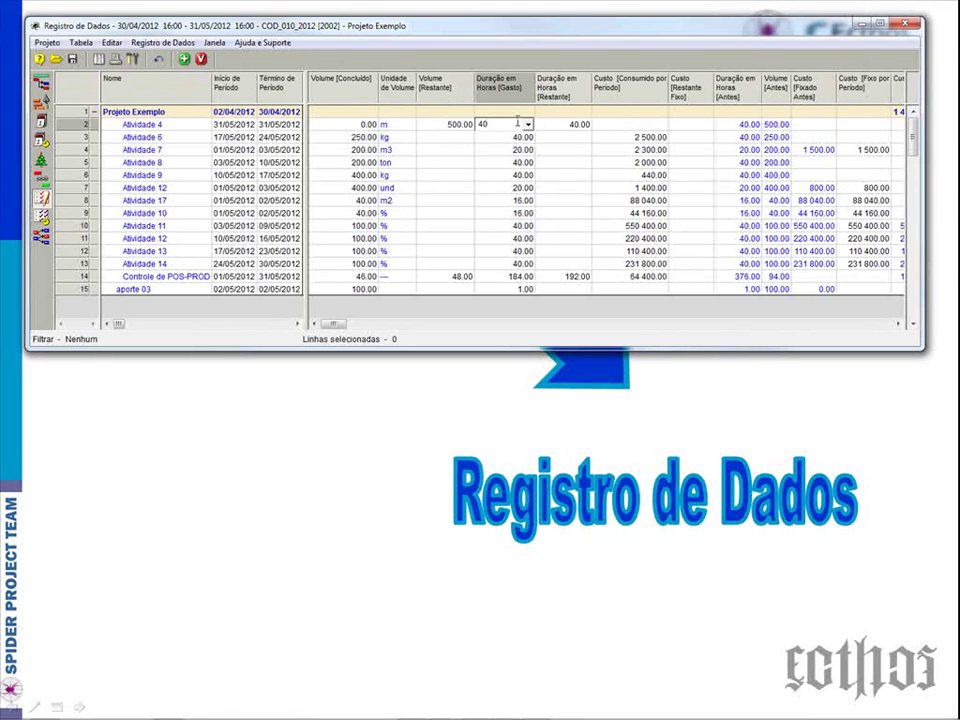
pyautogui.click(516, 164)
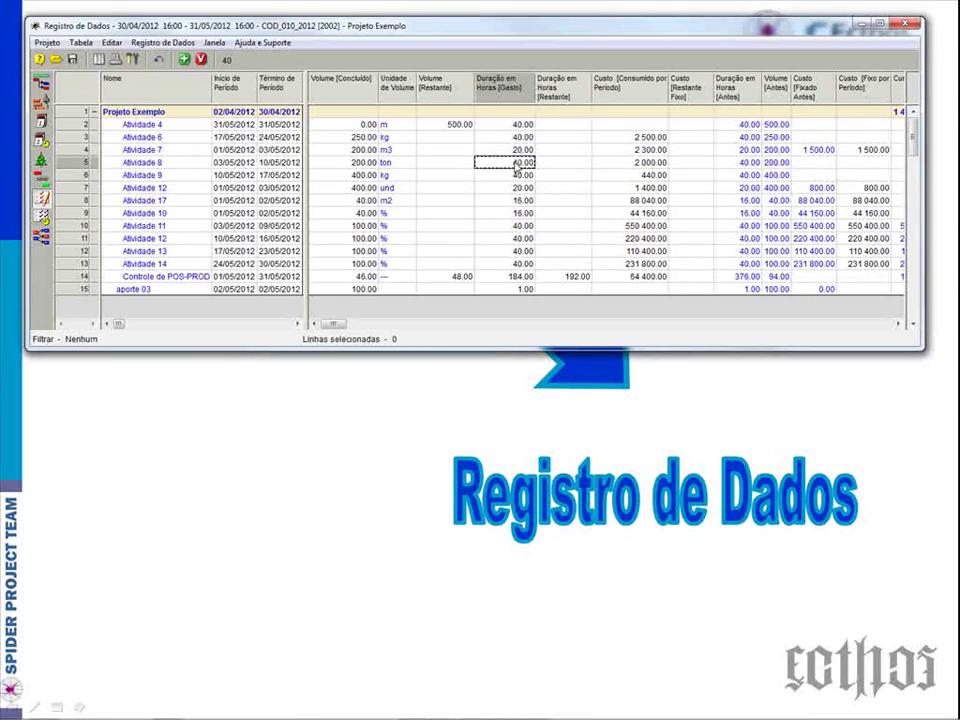
pyautogui.click(558, 128)
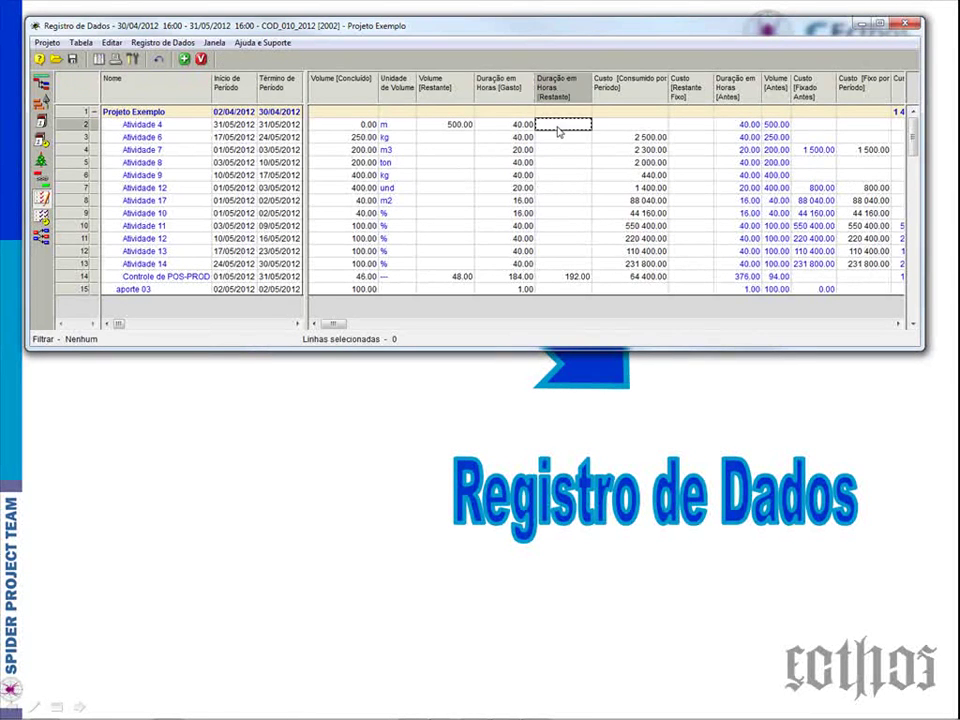
pyautogui.write('40')
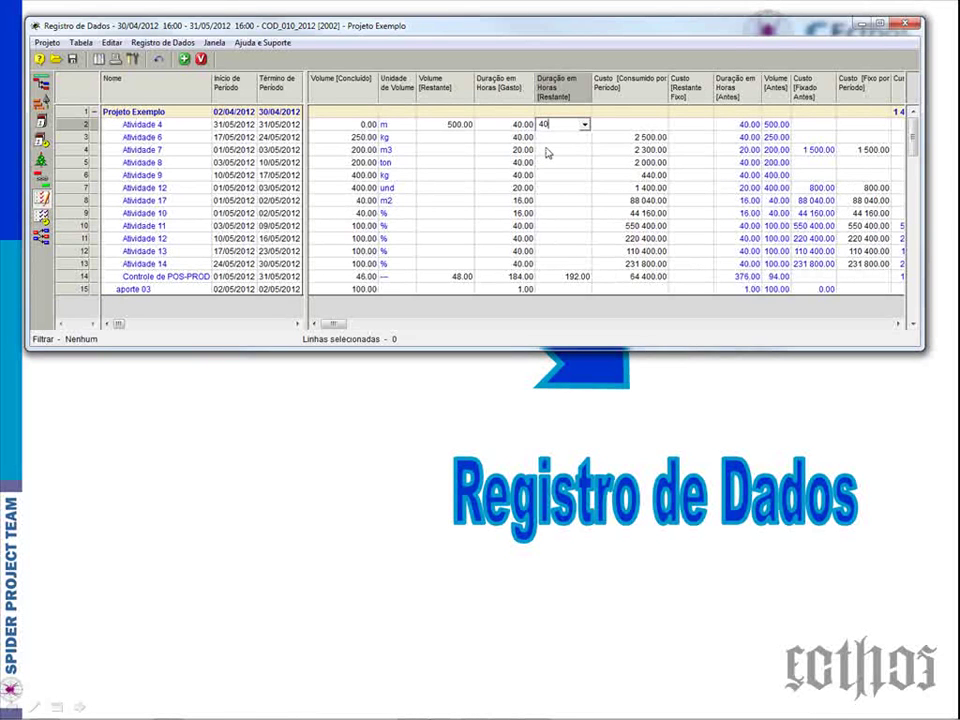
pyautogui.click(547, 152)
pyautogui.click(468, 128)
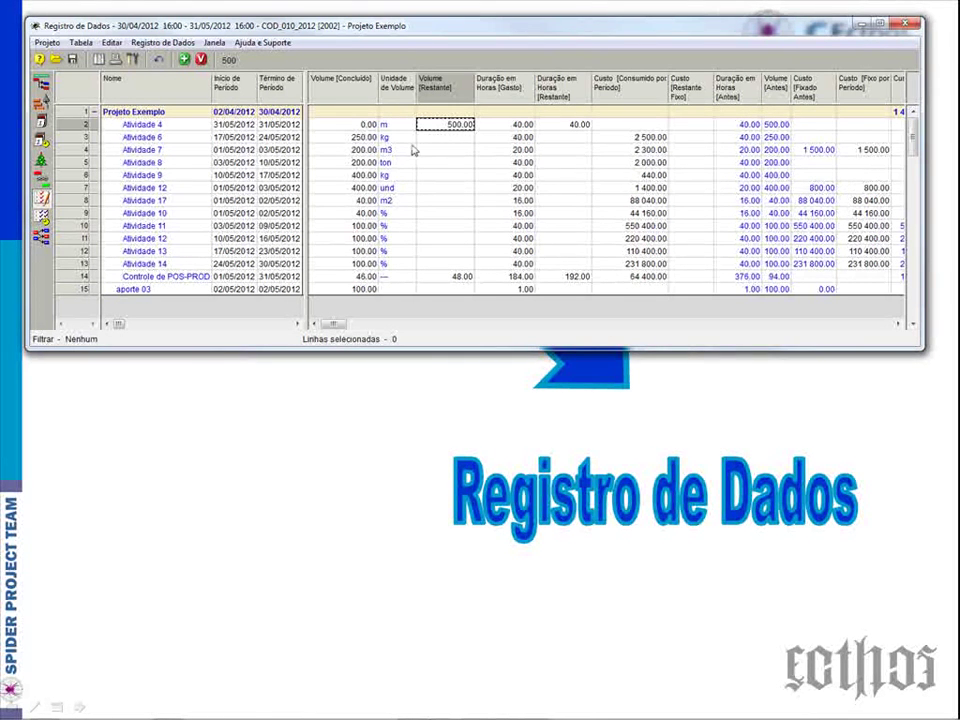
# Step: Move the period start of Atividade 6 to 18/05/2012 and set its completed volume to 250
pyautogui.click(359, 139)
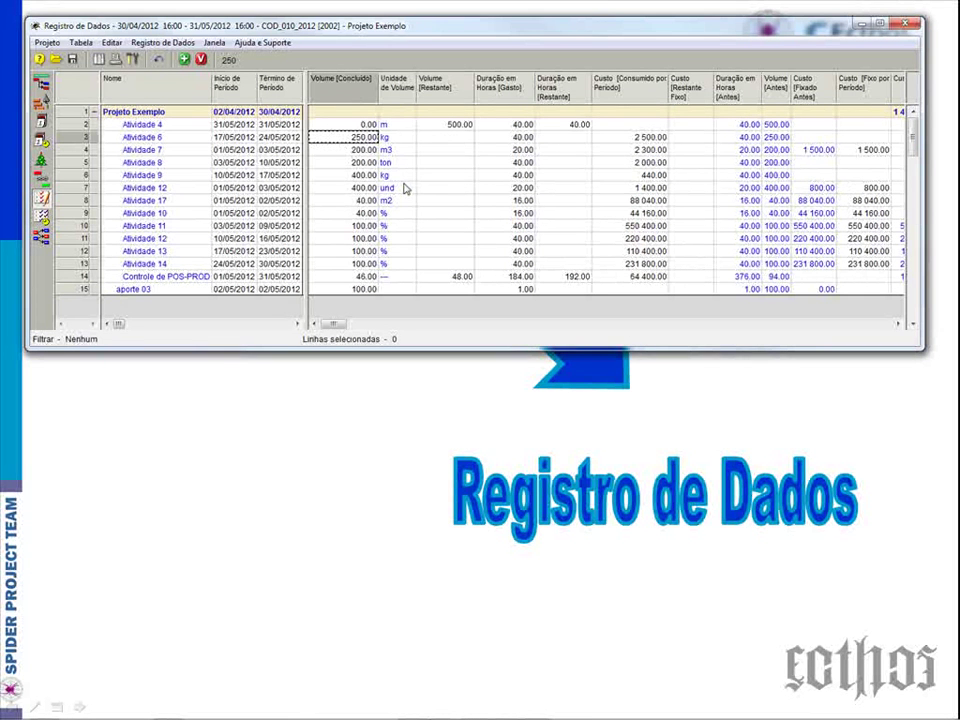
pyautogui.doubleClick(250, 141)
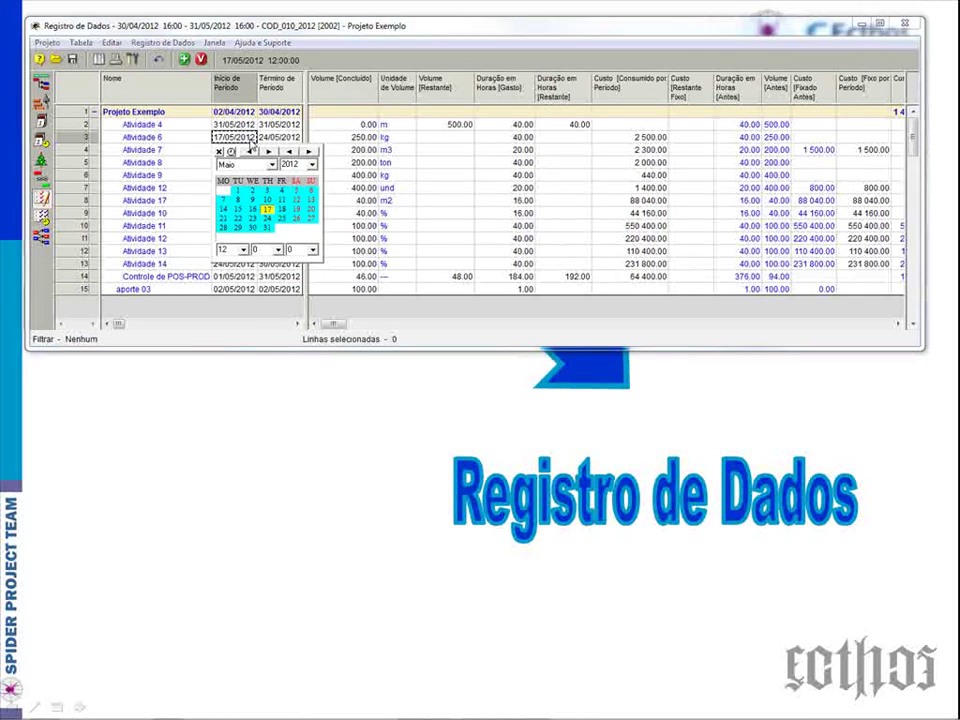
pyautogui.click(284, 212)
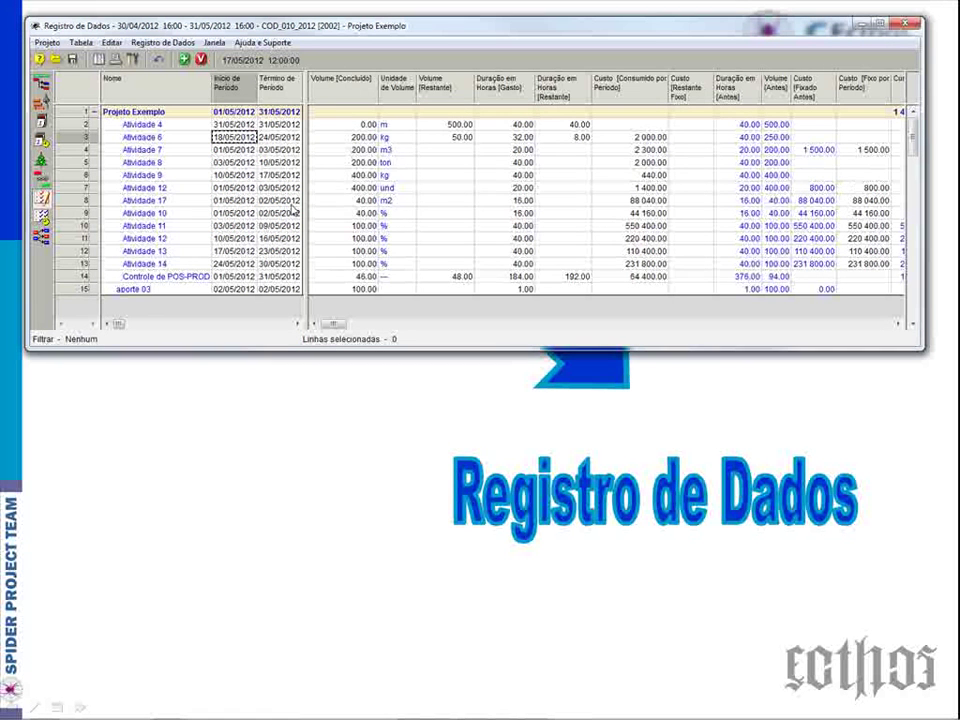
pyautogui.click(368, 139)
pyautogui.write('250')
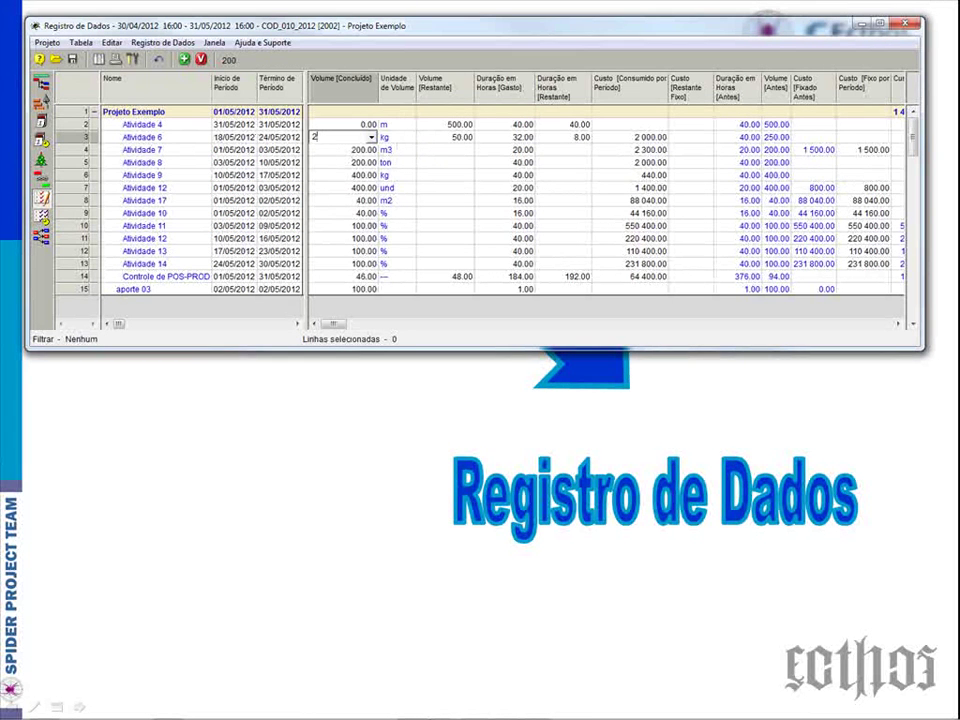
pyautogui.press('Return')
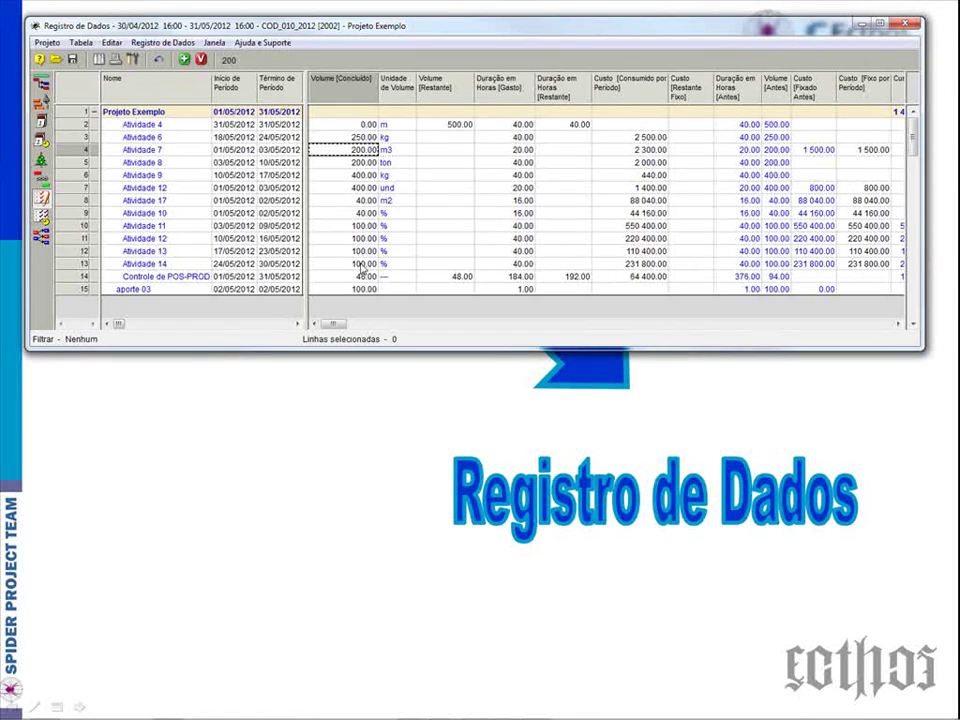
pyautogui.click(163, 278)
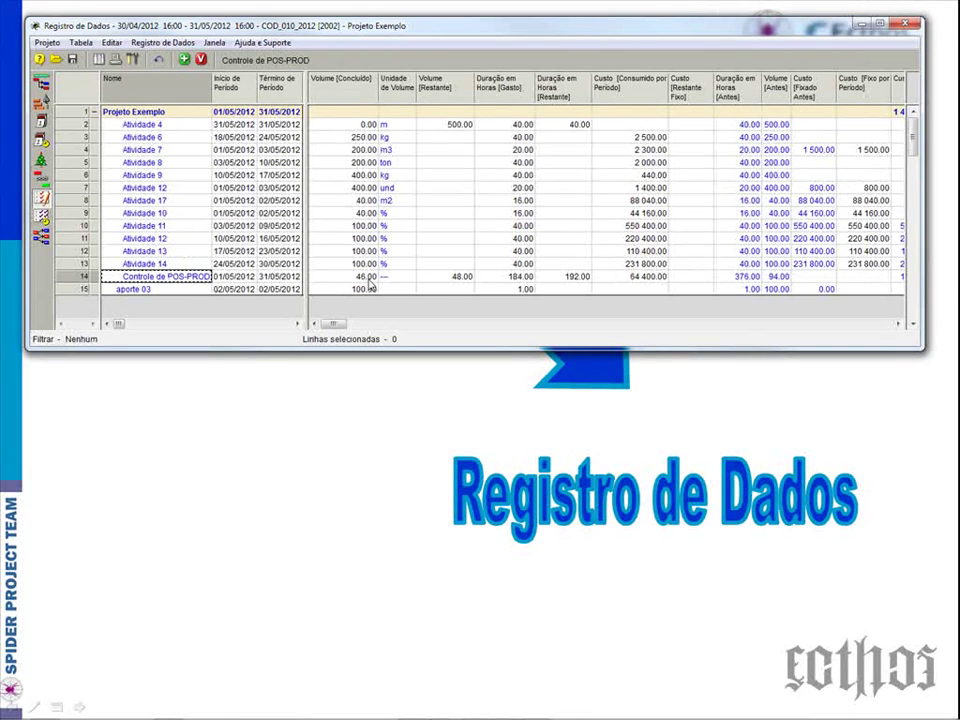
pyautogui.click(566, 280)
pyautogui.click(566, 280)
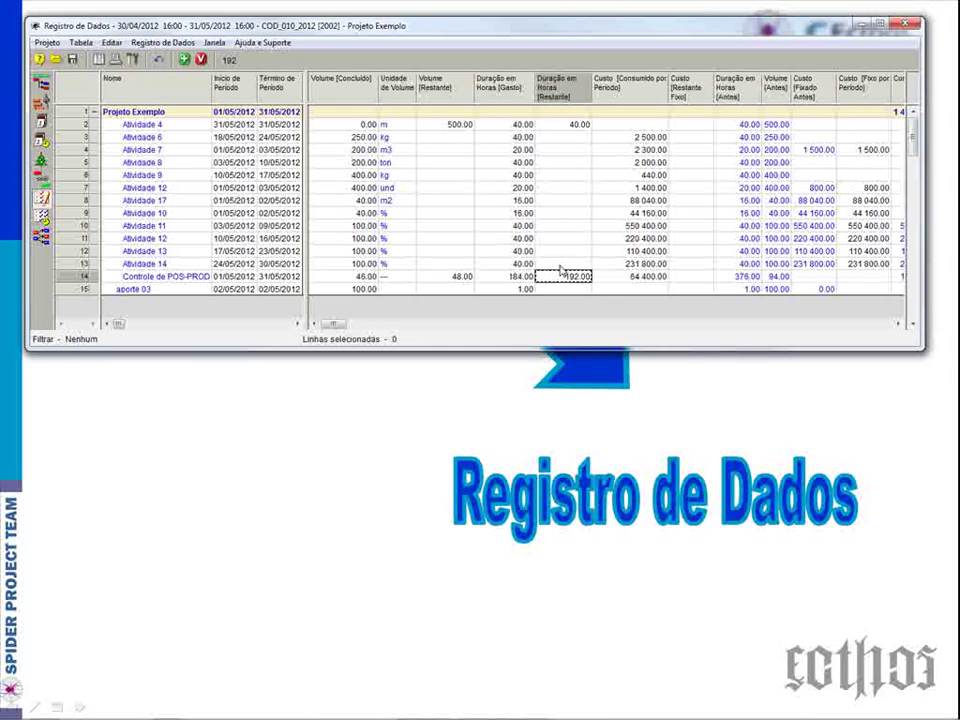
pyautogui.write('250')
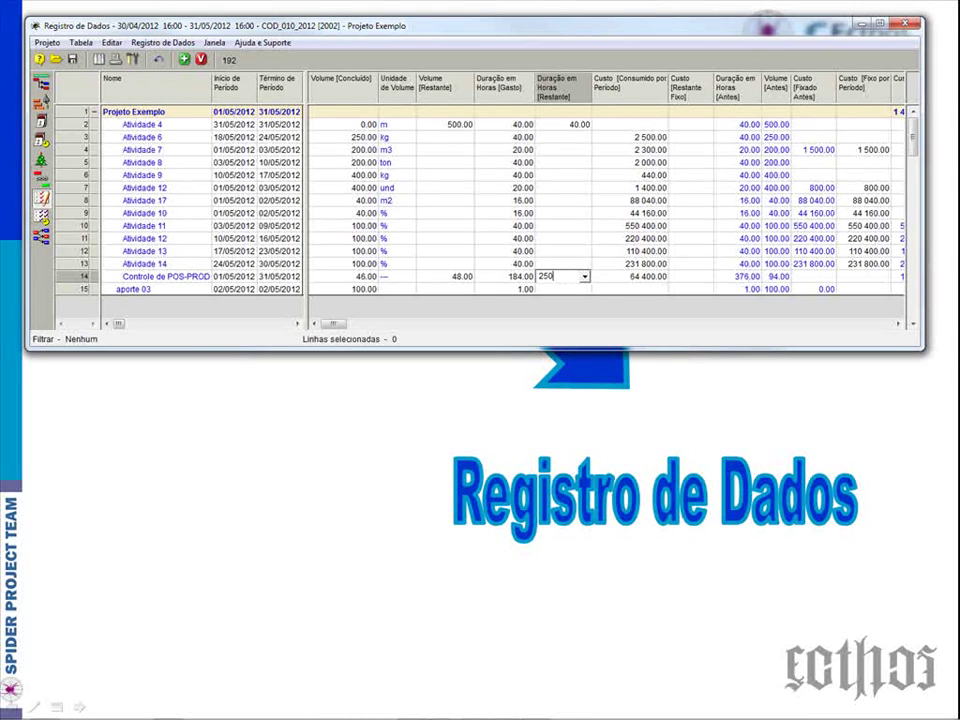
pyautogui.press('Escape')
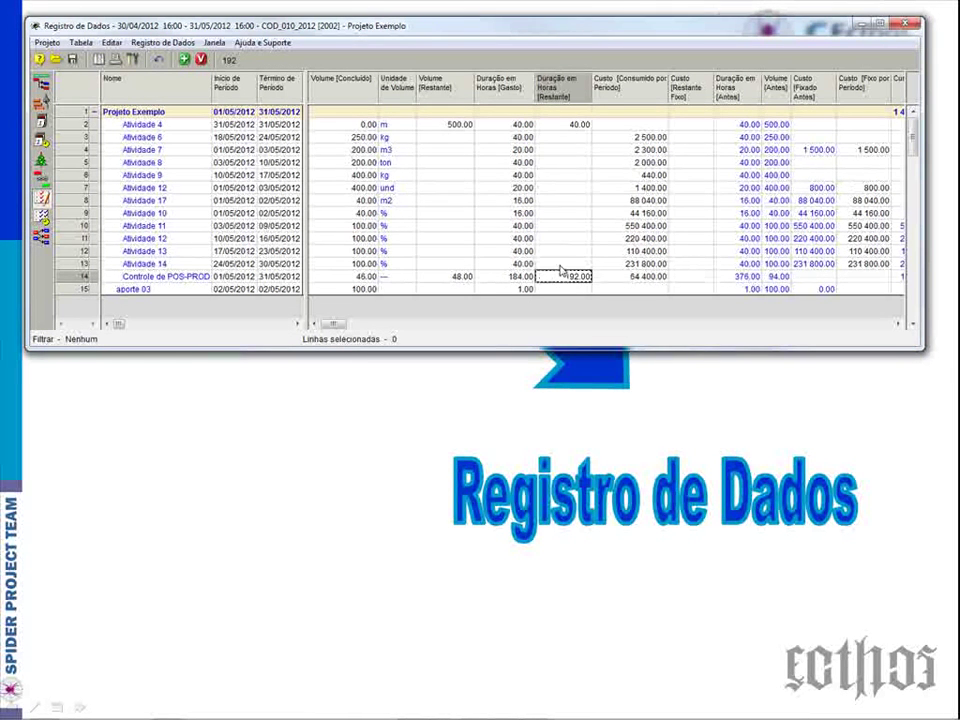
# Step: Set the cost consumed in the period for Controle de POS-PROD to 70 000
pyautogui.click(620, 275)
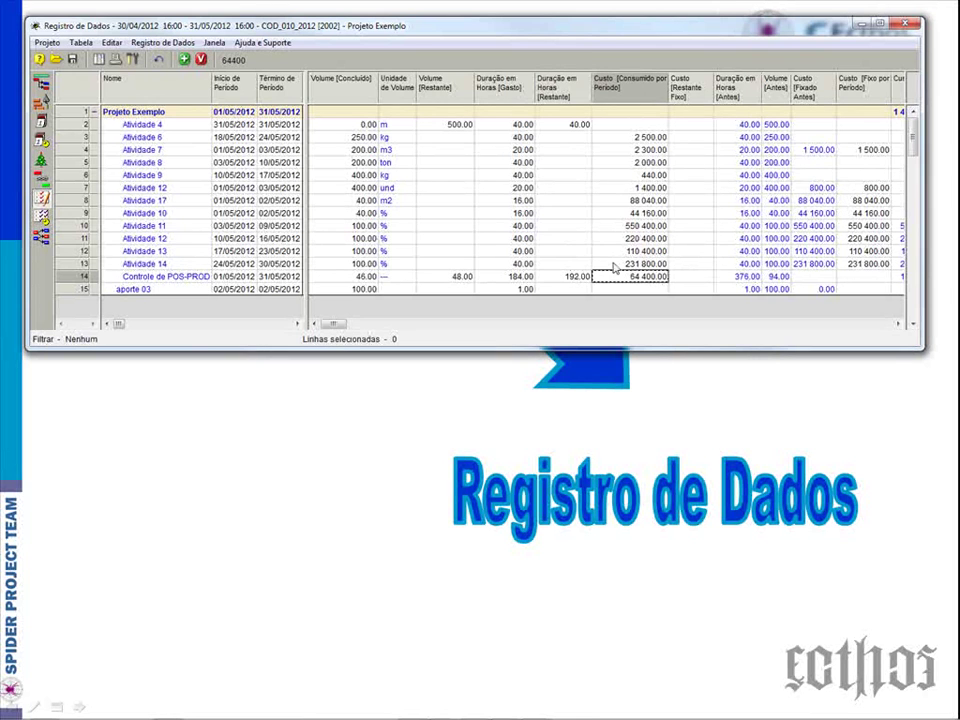
pyautogui.write('70 000')
pyautogui.press('Return')
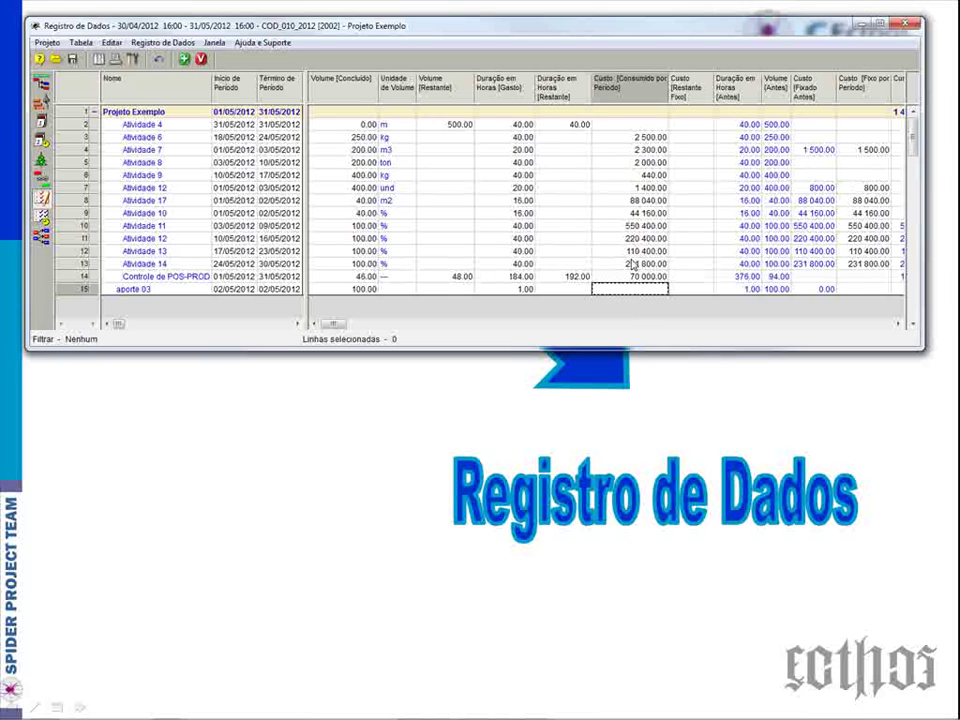
# Step: Record Atividade 14 with a completed volume of 50, a spent duration of 40 hours and a remaining duration of 20 hours
pyautogui.click(370, 263)
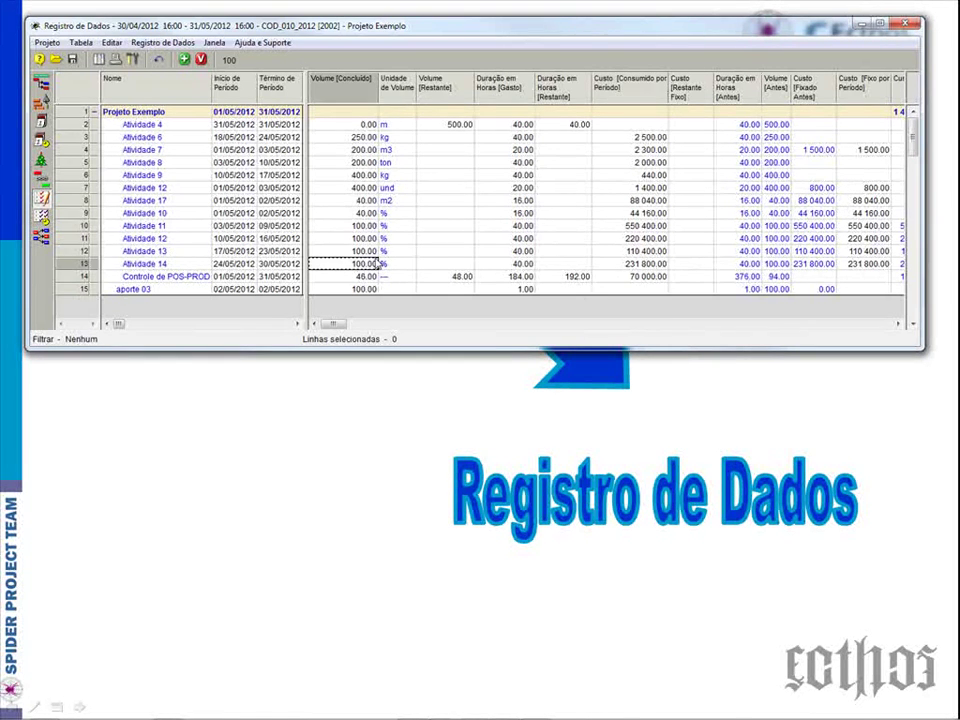
pyautogui.write('50')
pyautogui.press('Return')
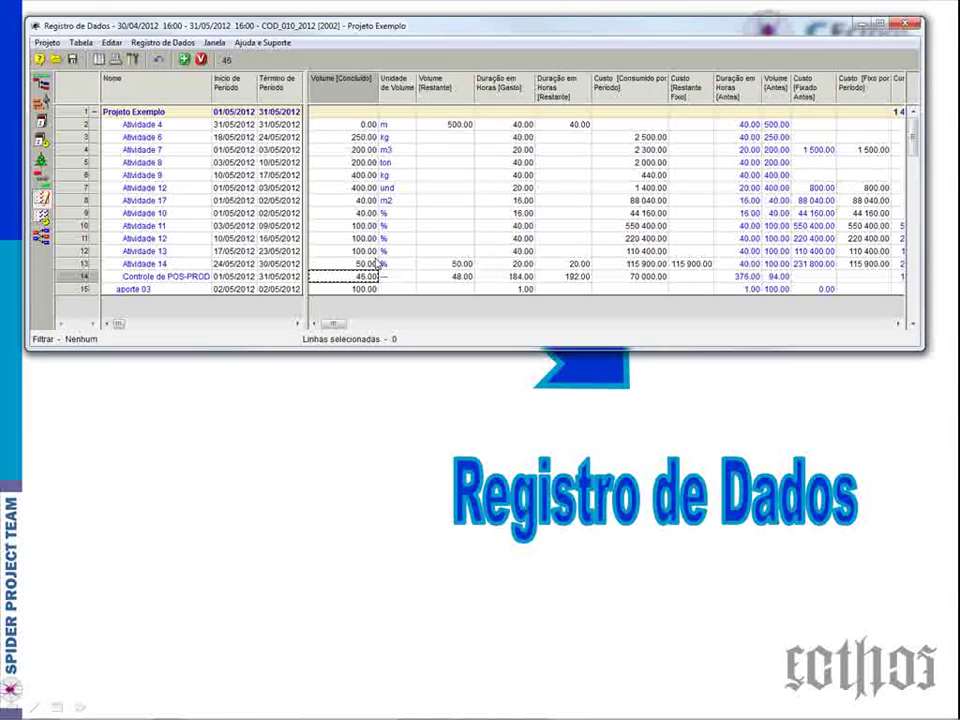
pyautogui.click(505, 263)
pyautogui.write('40')
pyautogui.press('Return')
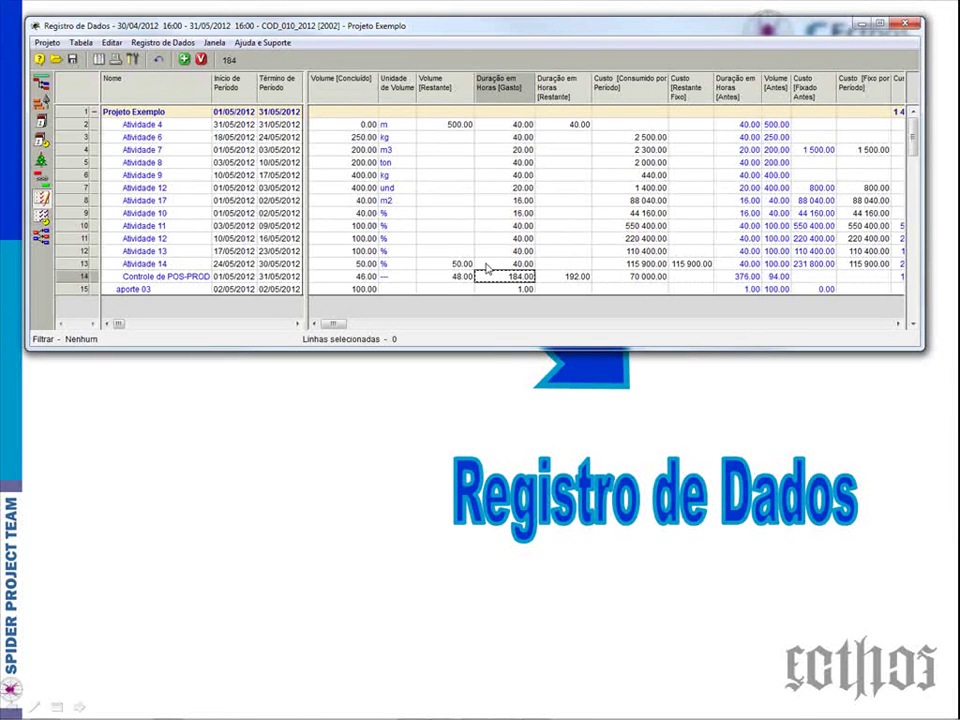
pyautogui.click(556, 263)
pyautogui.write('20')
pyautogui.press('Return')
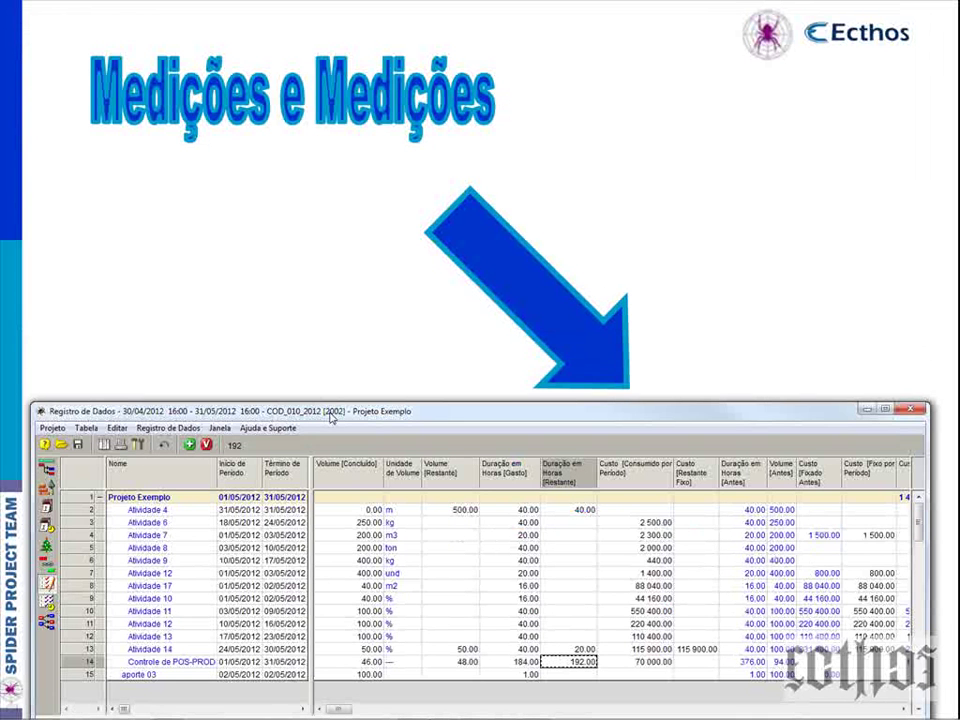
# Step: Transfer the May register data to the project and raise the project version number to 2003
pyautogui.click(229, 444)
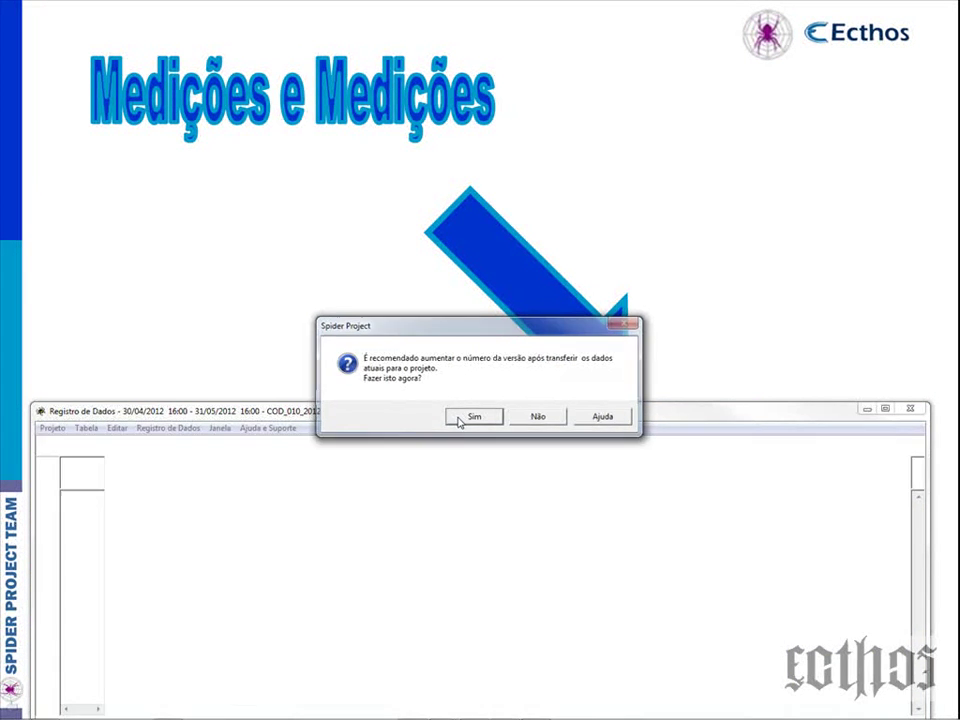
pyautogui.click(459, 418)
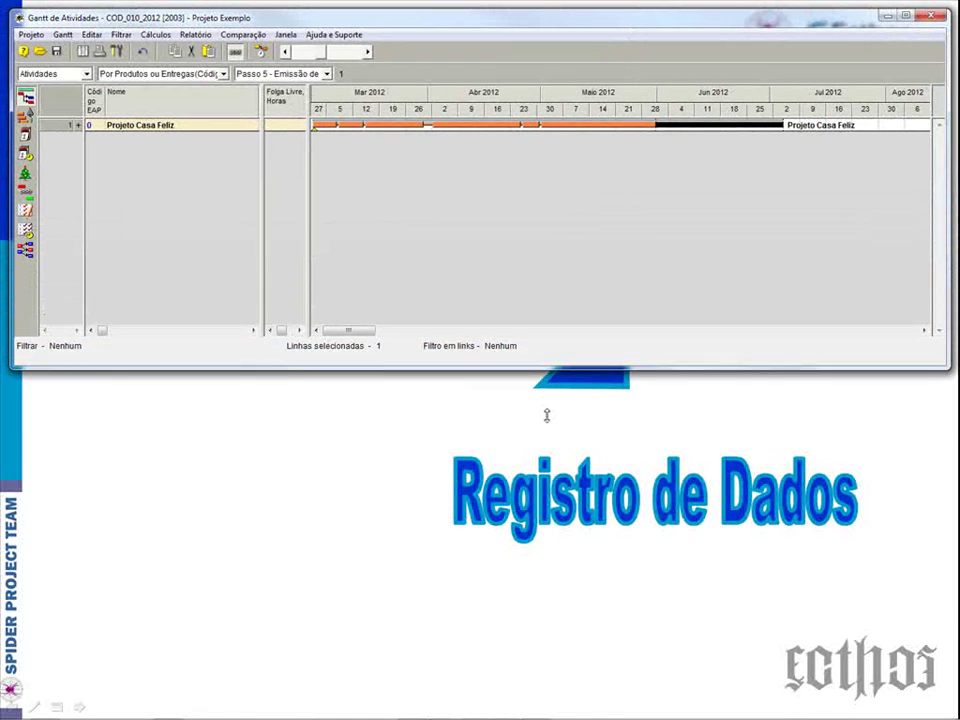
# Step: Expand the Projeto Casa Feliz phase in the Gantt and recalculate the schedule in the Adiantado direction
pyautogui.click(78, 125)
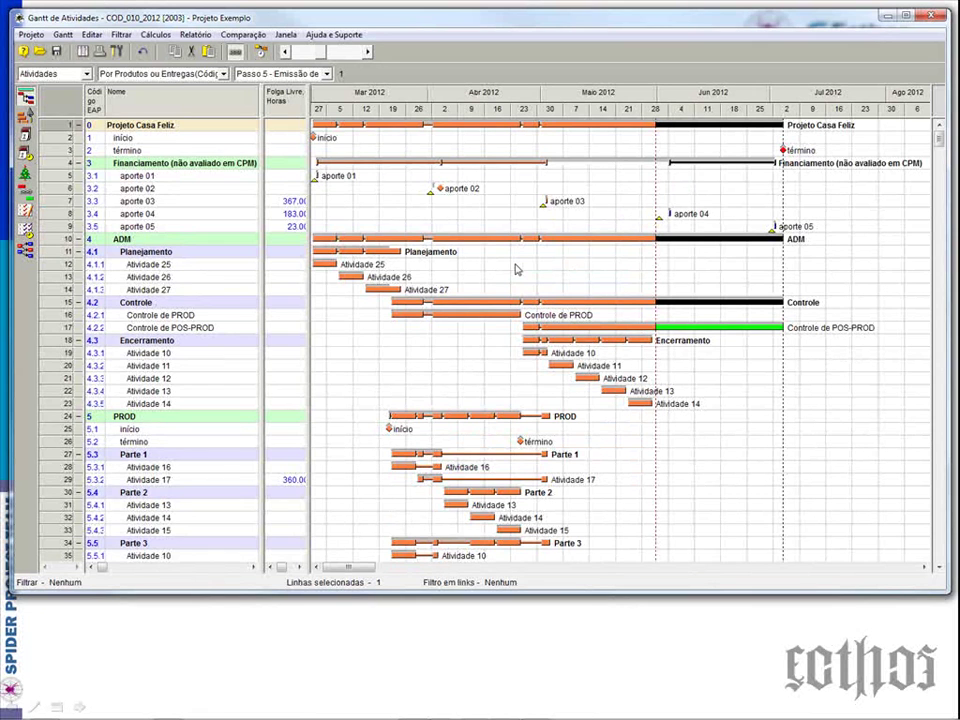
pyautogui.scroll(-3, 493, 283)
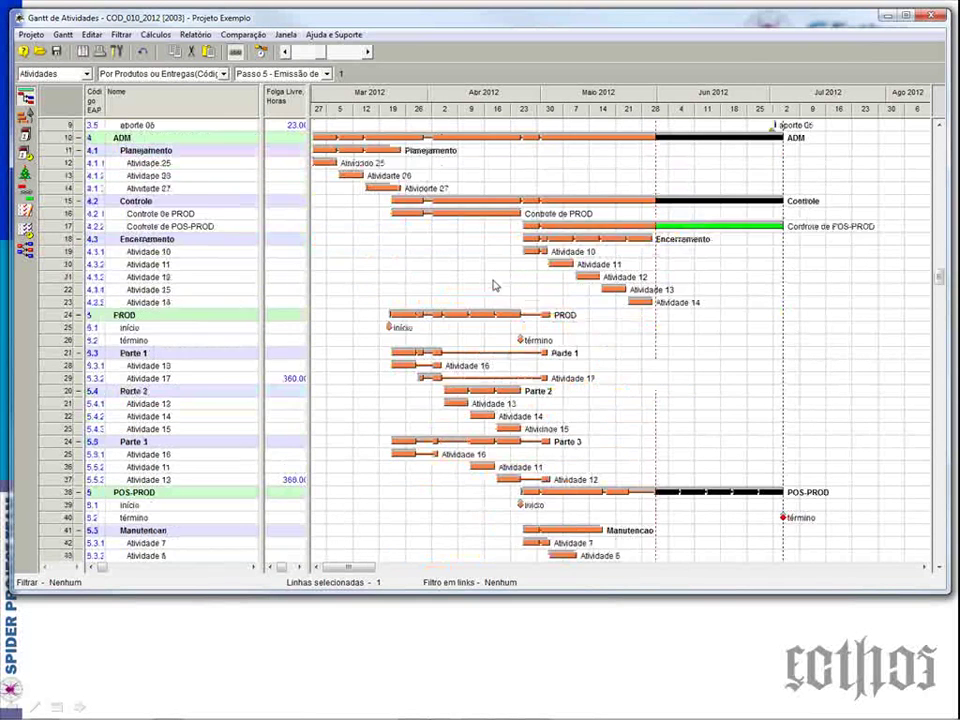
pyautogui.scroll(-2, 493, 285)
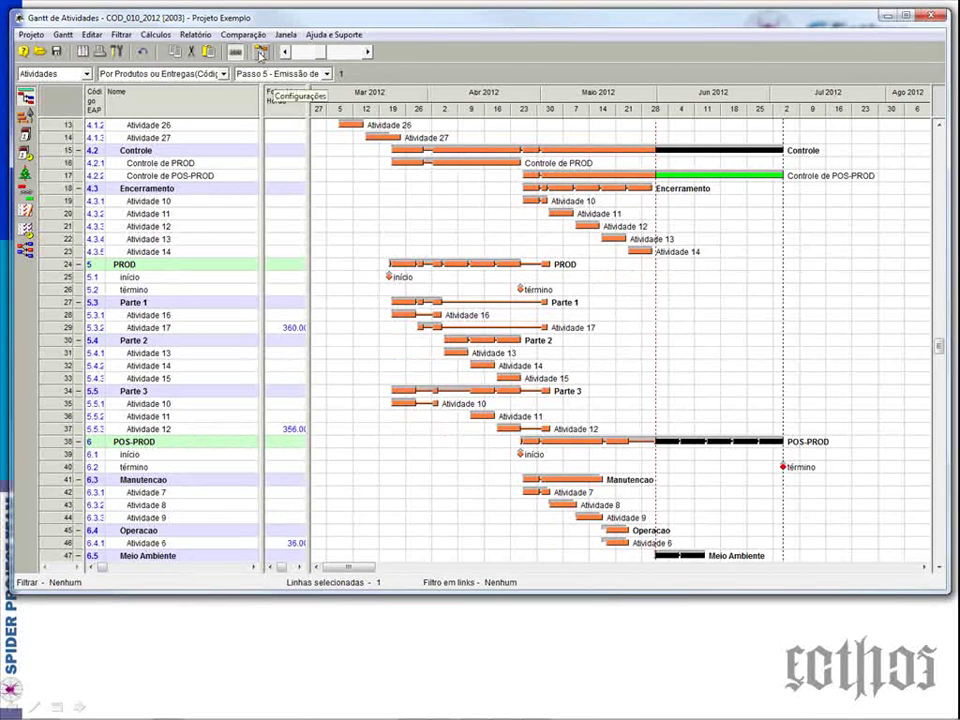
pyautogui.click(260, 51)
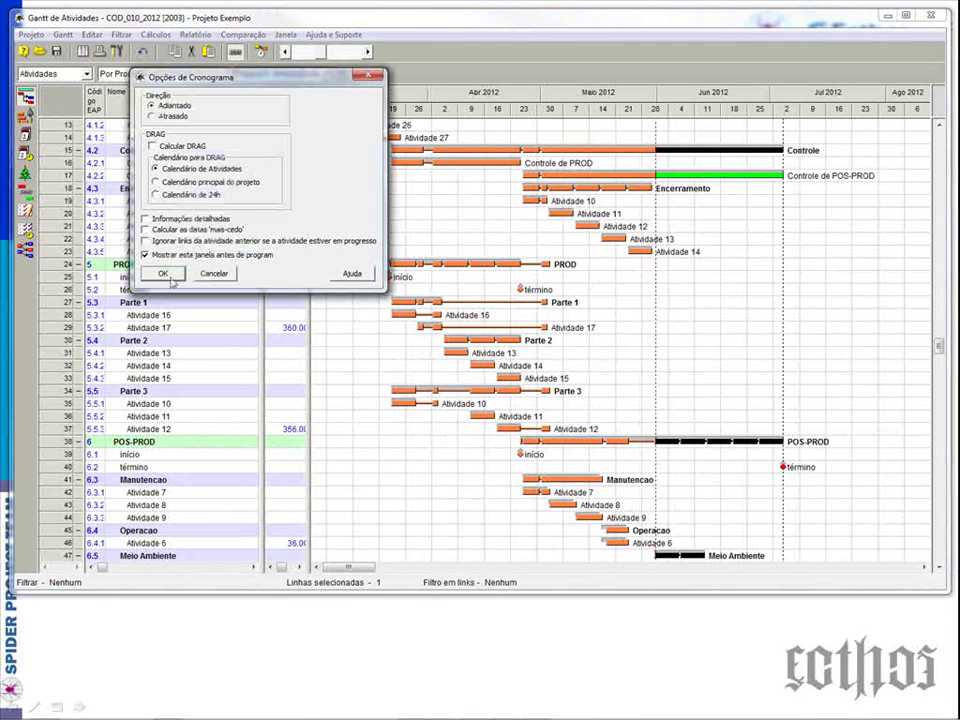
pyautogui.click(166, 275)
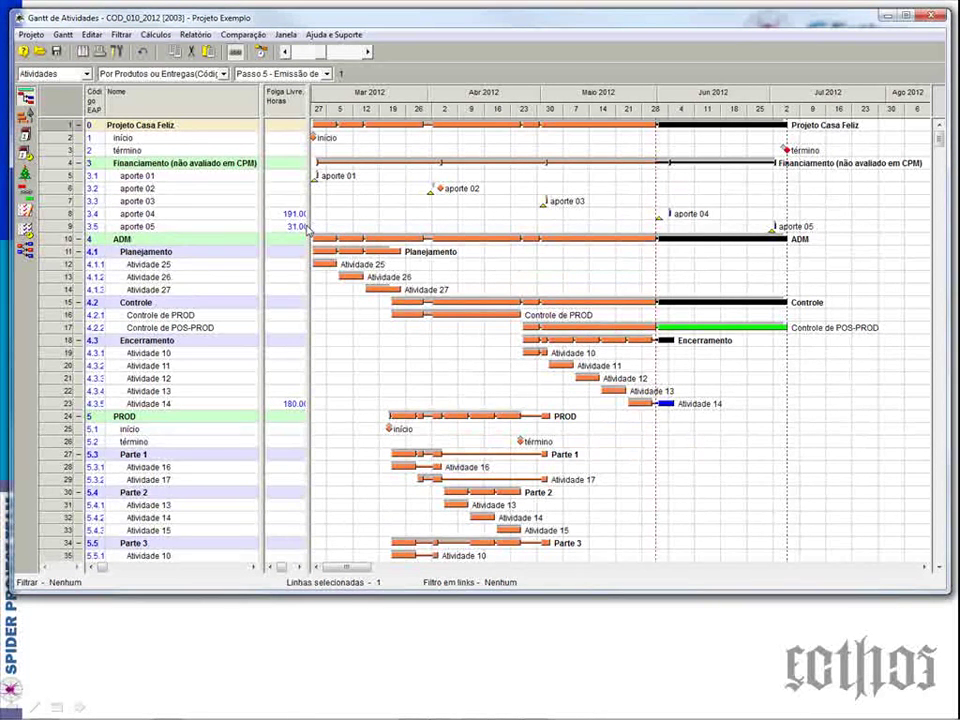
# Step: Narrow the Folga Livre column area beside the Gantt bars and rerun the schedule calculation with the Adiantado direction
pyautogui.moveTo(308, 228); pyautogui.dragTo(293, 229)
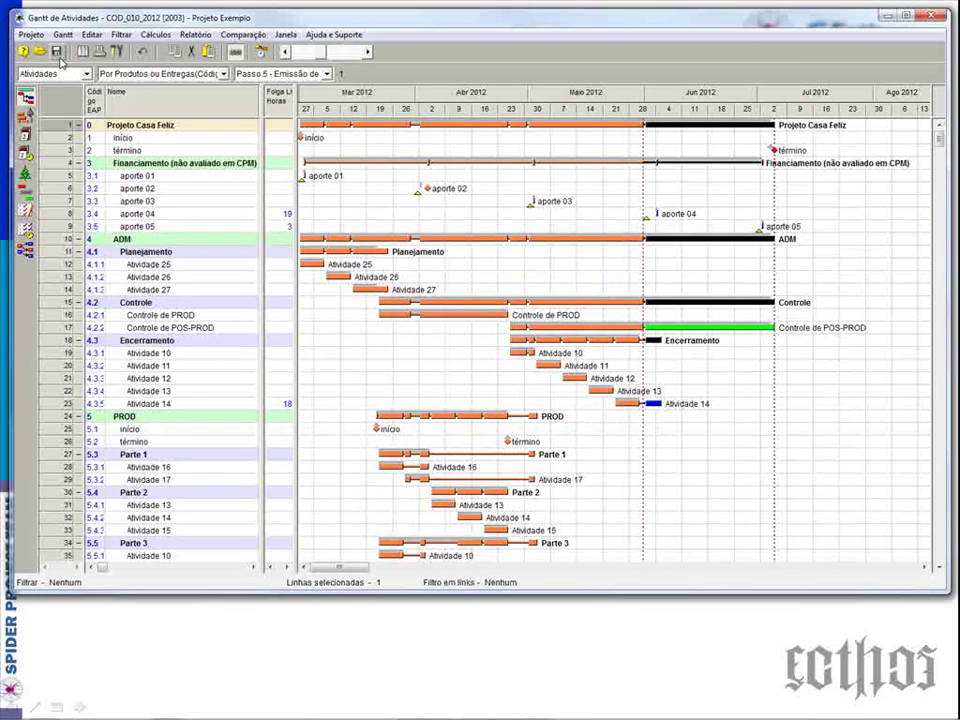
pyautogui.click(259, 52)
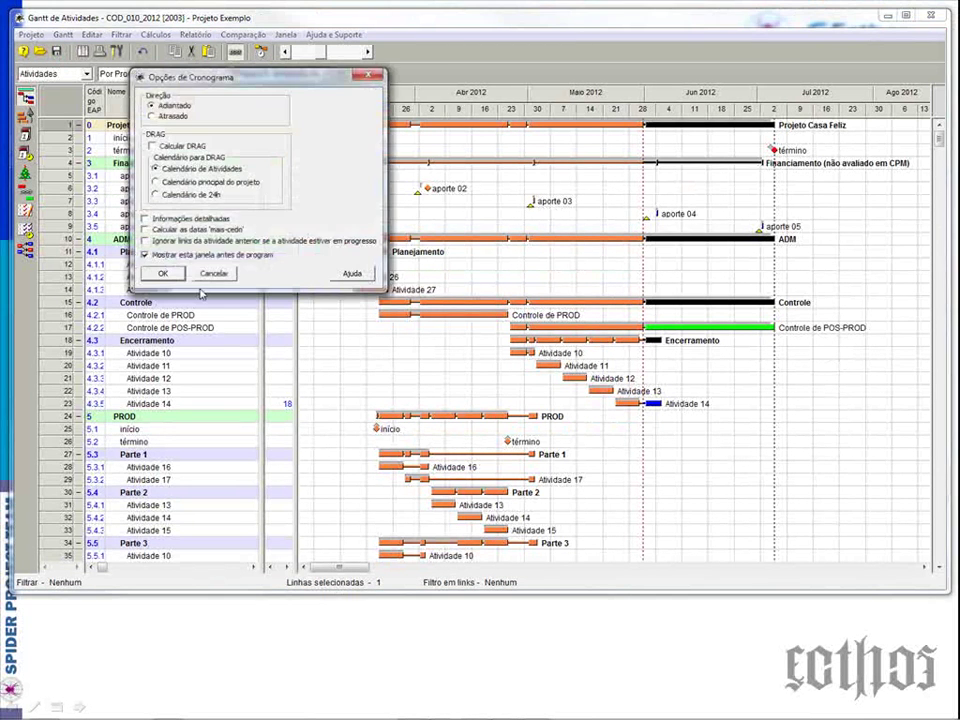
pyautogui.click(162, 273)
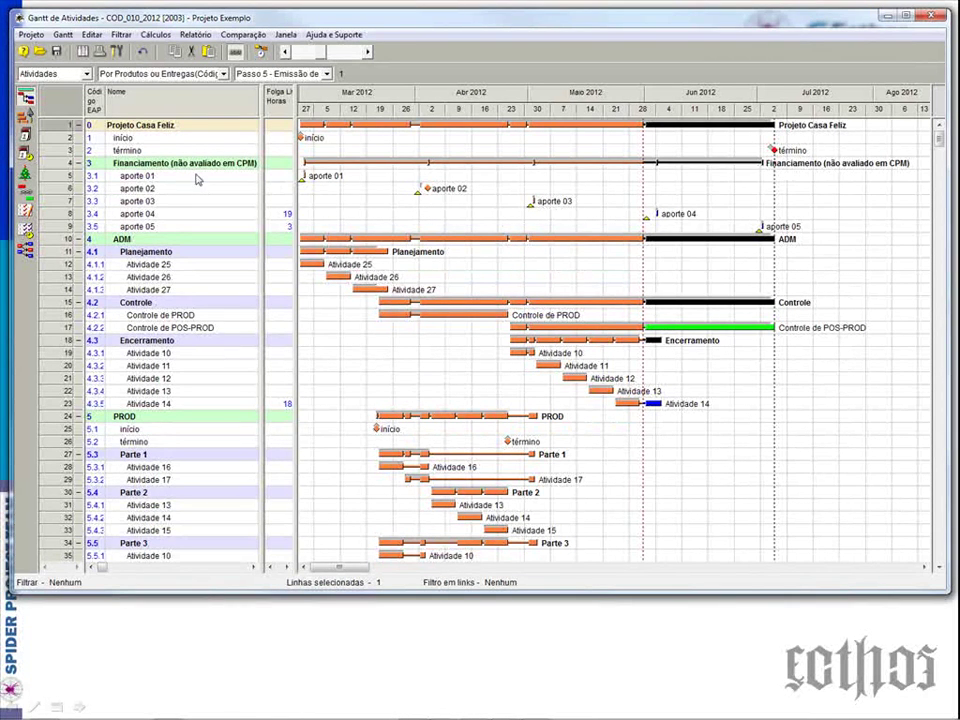
# Step: Create a data register for all Gantt rows covering 31/05/2012 16:00 to 30/06/2012 16:00 with scheduled activities only, and reposition its window
pyautogui.click(47, 101)
pyautogui.rightClick(47, 101)
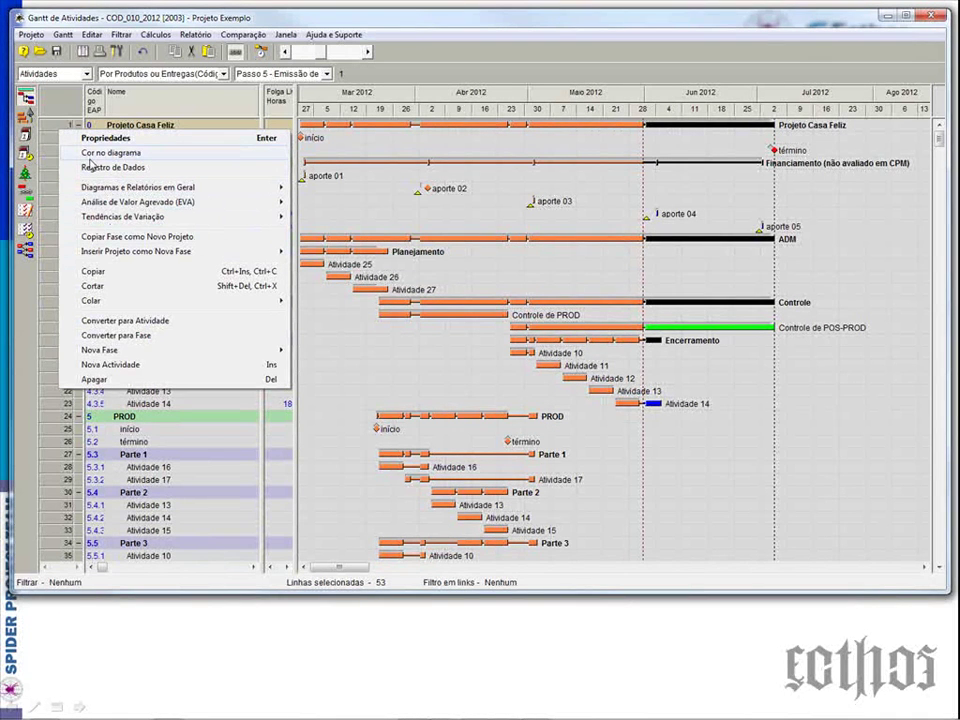
pyautogui.click(100, 167)
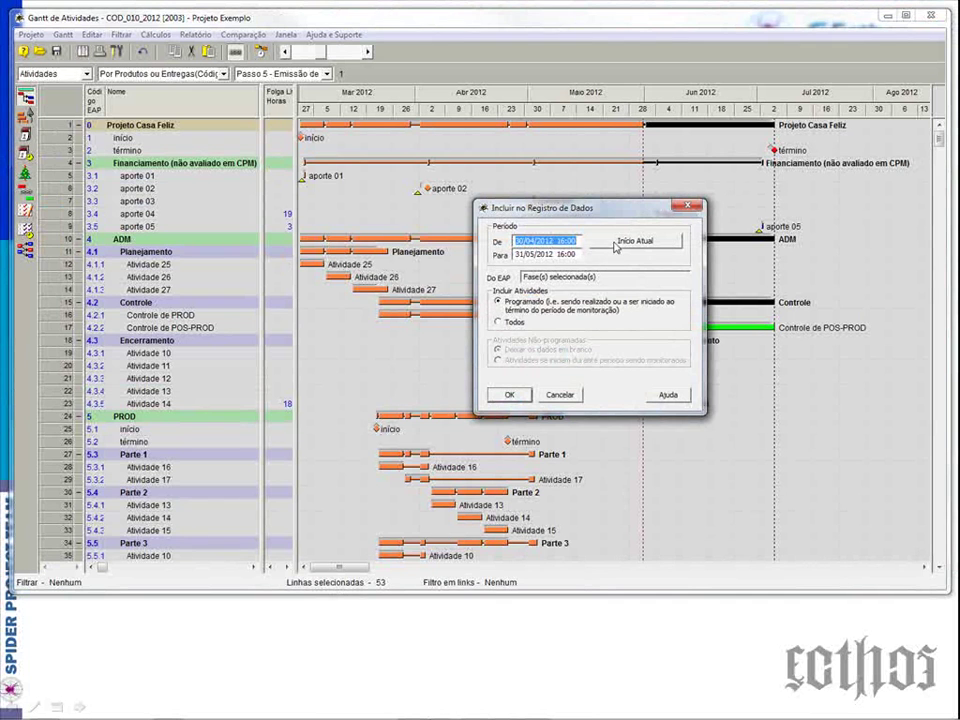
pyautogui.click(616, 244)
pyautogui.click(564, 256)
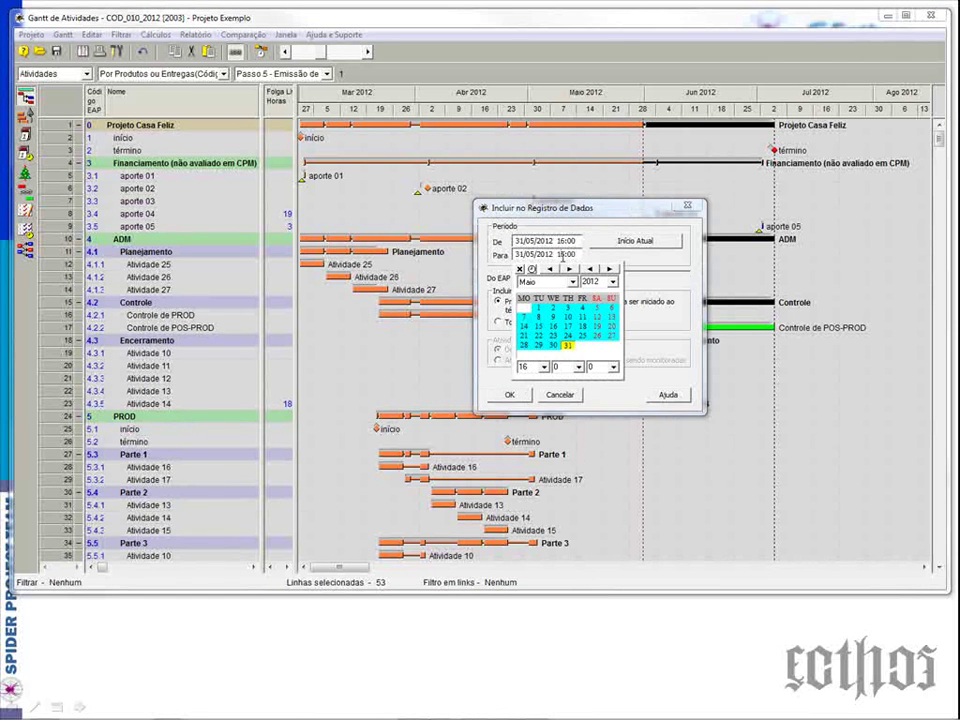
pyautogui.click(569, 268)
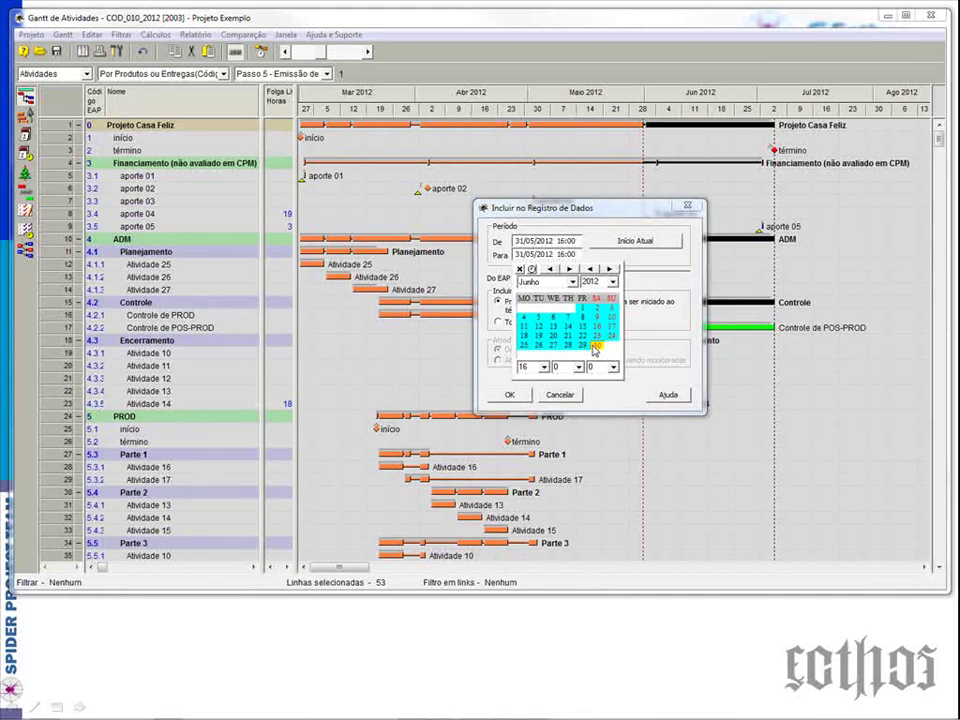
pyautogui.click(595, 348)
pyautogui.click(509, 394)
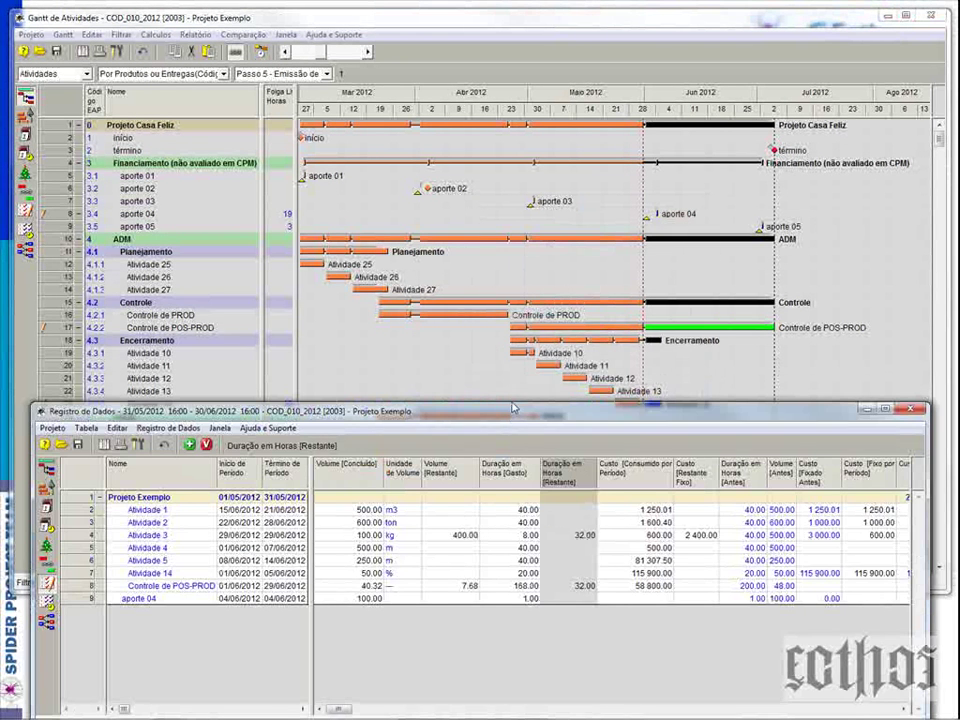
pyautogui.moveTo(513, 407)
pyautogui.mouseDown()
pyautogui.moveTo(519, 352)
pyautogui.moveTo(517, 425)
pyautogui.mouseUp()
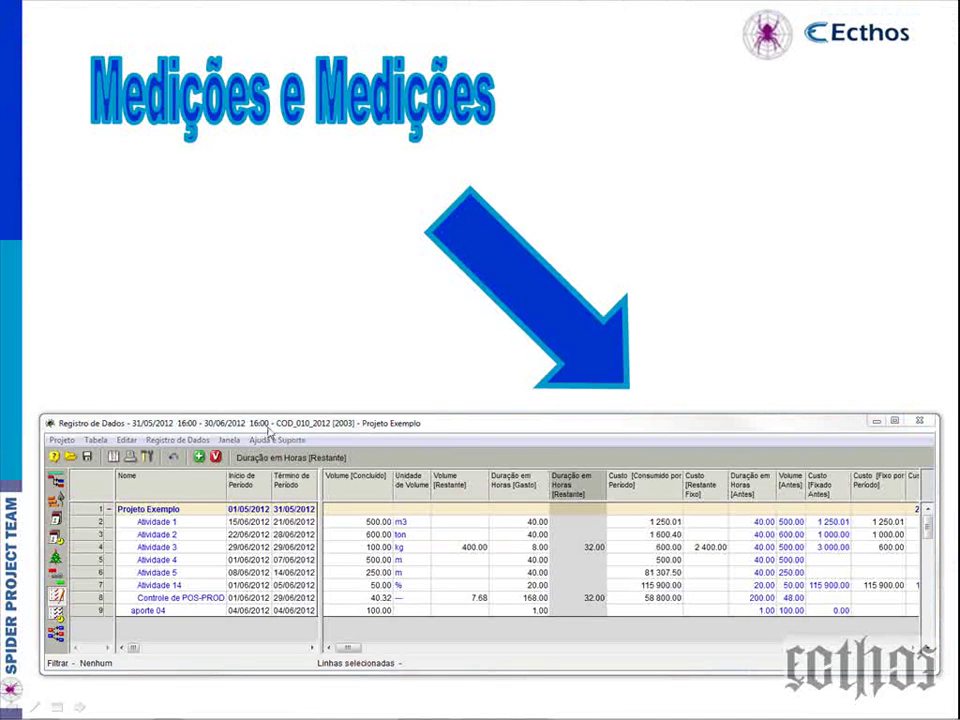
pyautogui.moveTo(269, 433); pyautogui.dragTo(282, 378)
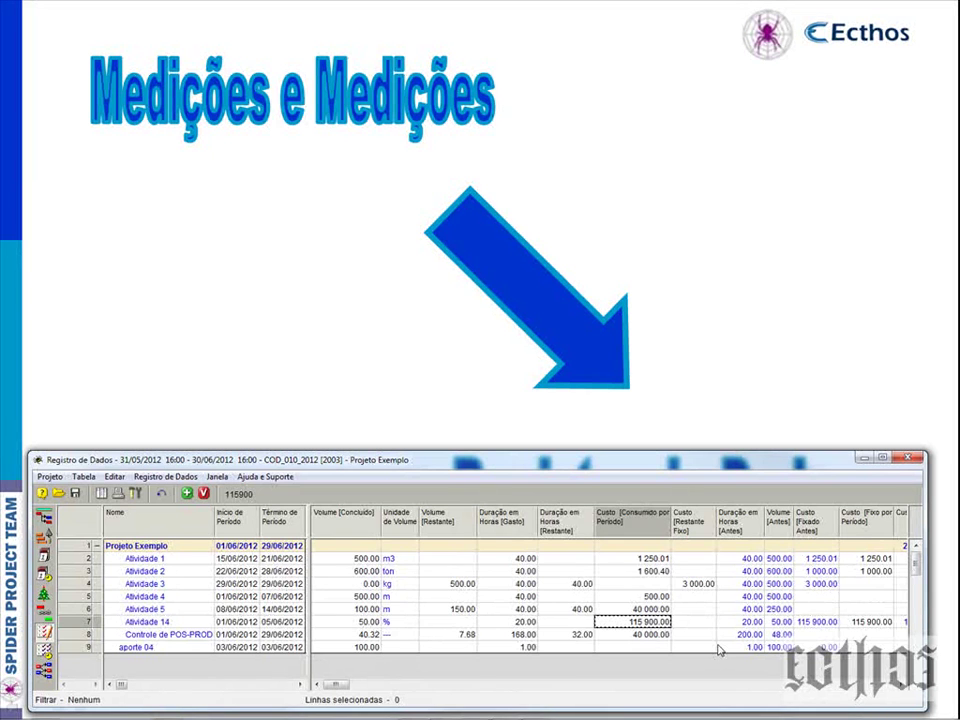
# Step: Transfer the June register data to the project and raise the project version number to 2004
pyautogui.click(205, 493)
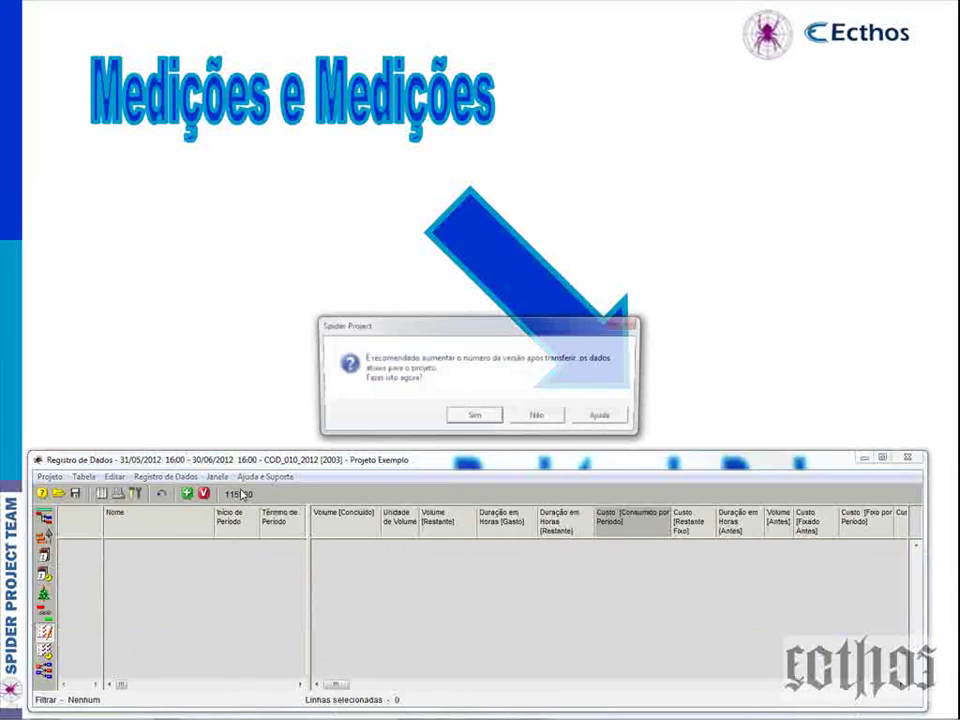
pyautogui.click(475, 418)
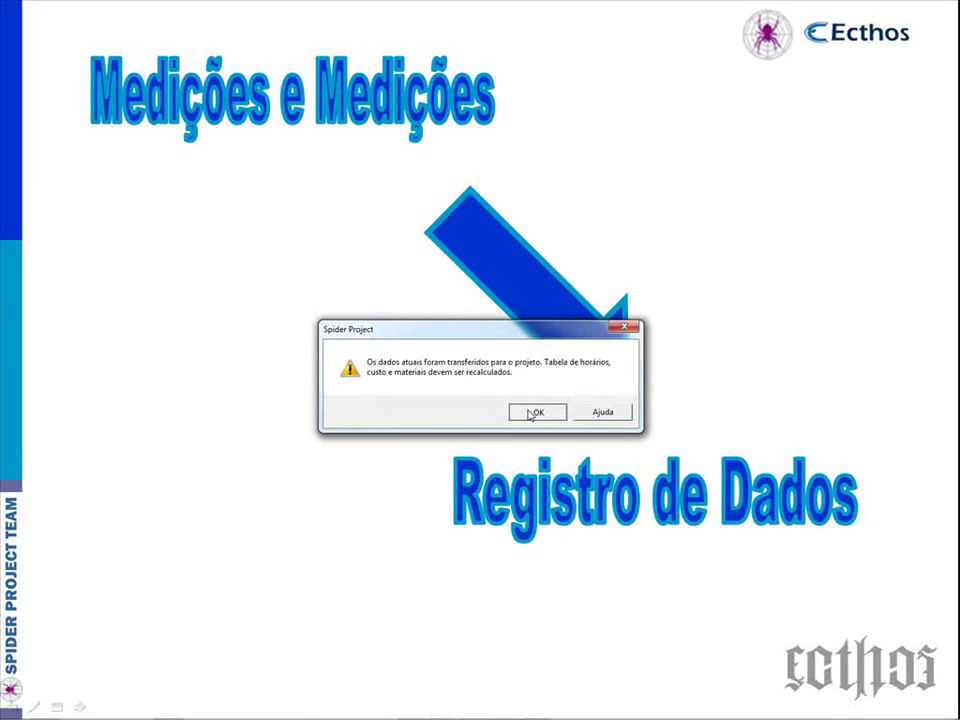
pyautogui.click(535, 412)
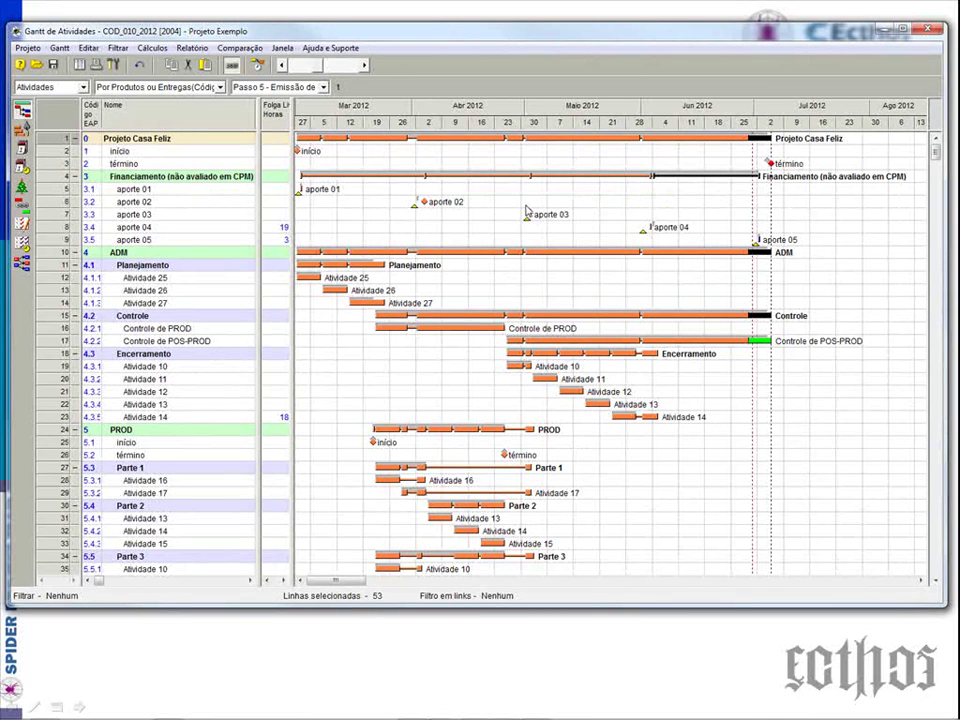
# Step: Recalculate the project schedule in the Adiantado direction with the June actuals
pyautogui.click(258, 64)
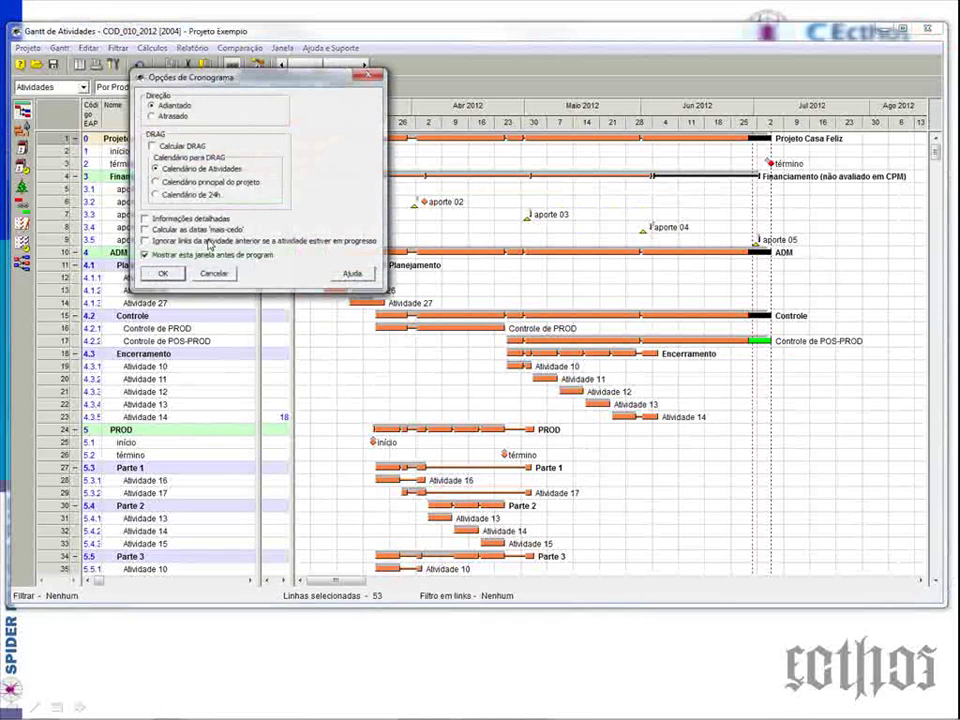
pyautogui.click(164, 274)
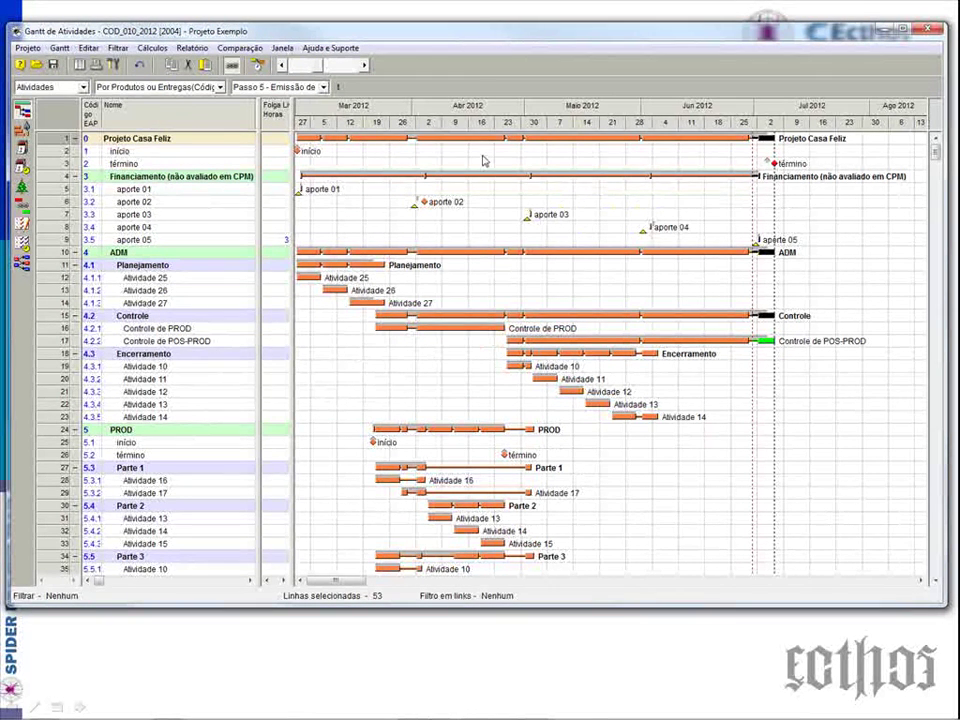
# Step: Examine the remaining work and project finish in June and July 2012 on an enlarged Gantt timescale, ending with the whole project in view
pyautogui.click(365, 67)
pyautogui.click(365, 67)
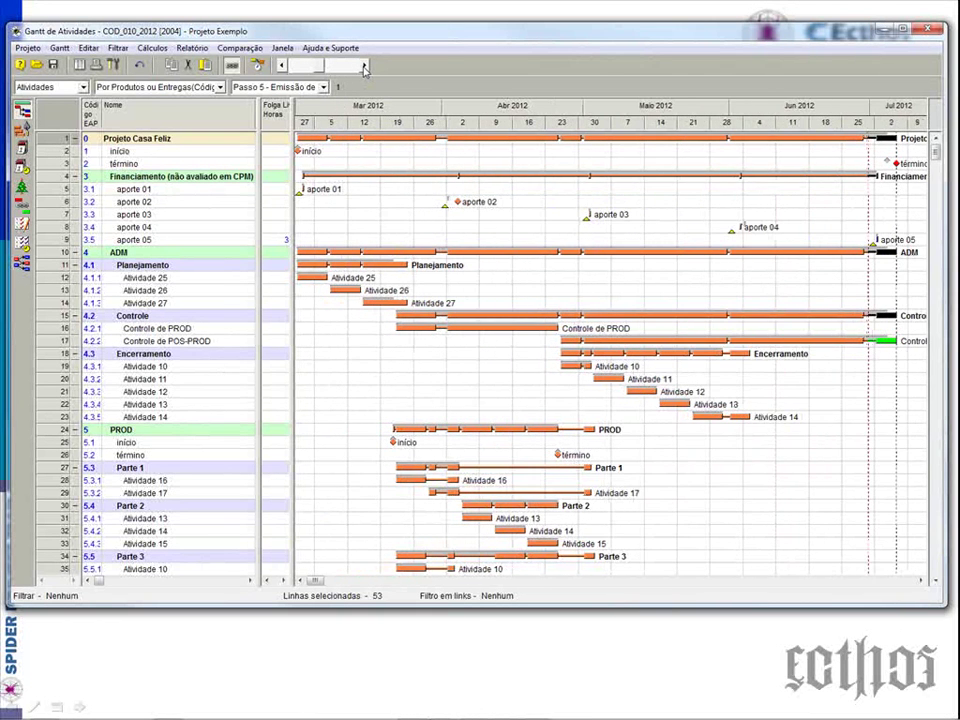
pyautogui.click(365, 67)
pyautogui.click(365, 67)
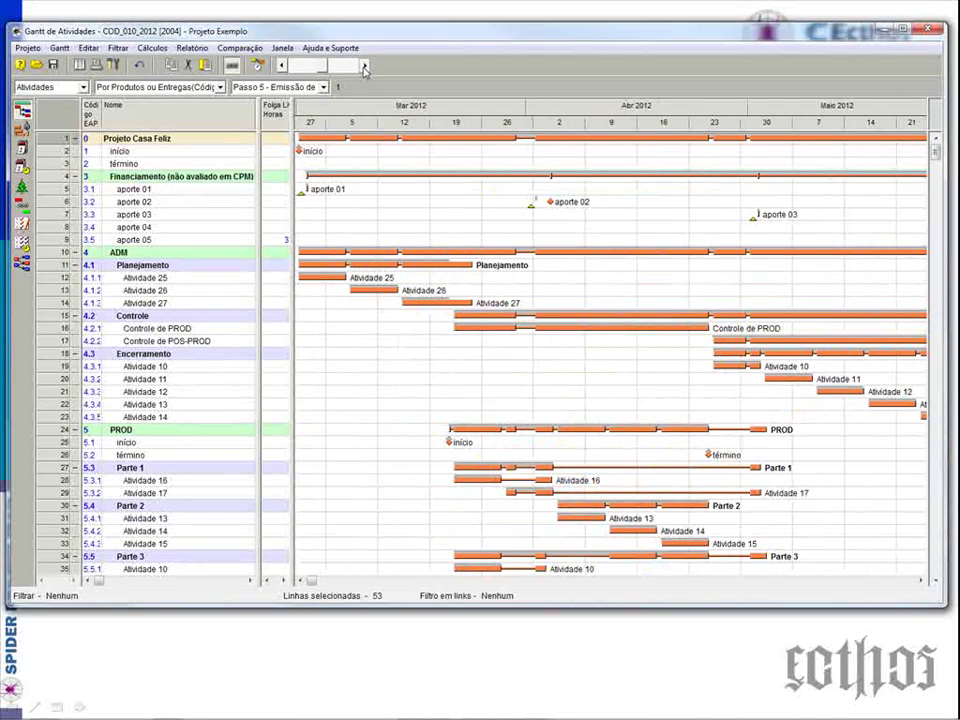
pyautogui.click(365, 67)
pyautogui.click(365, 67)
pyautogui.click(365, 67)
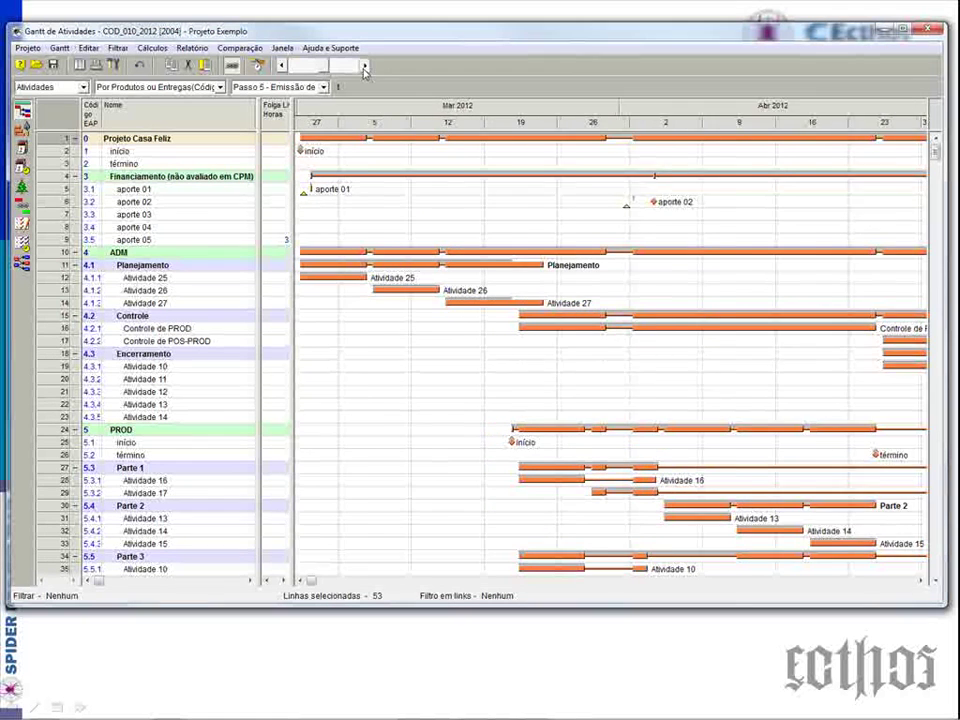
pyautogui.click(365, 67)
pyautogui.click(902, 581)
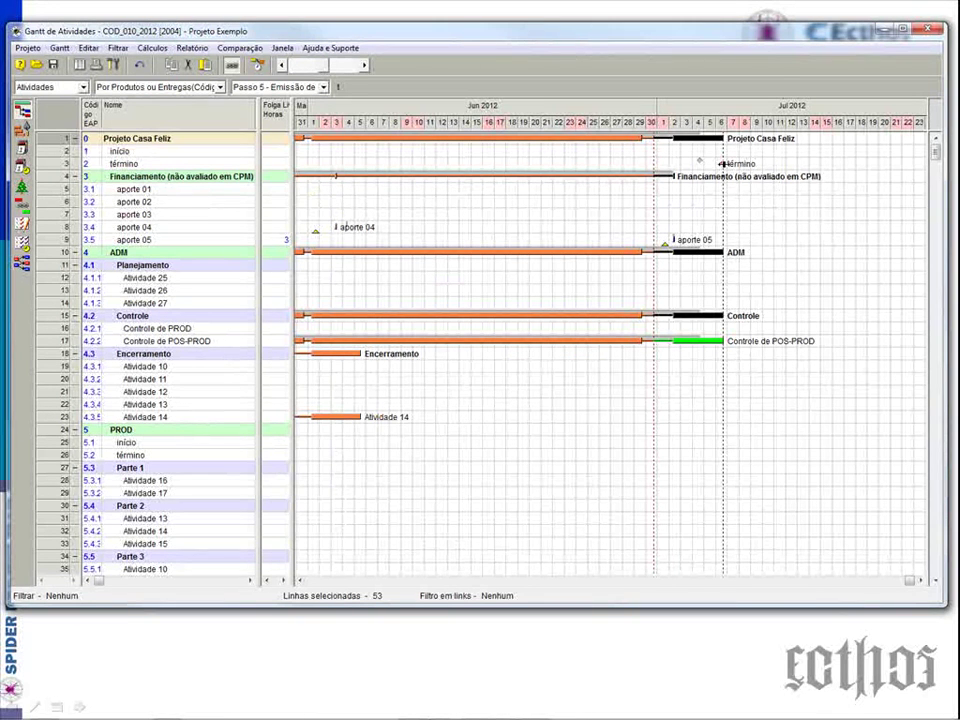
pyautogui.rightClick(542, 111)
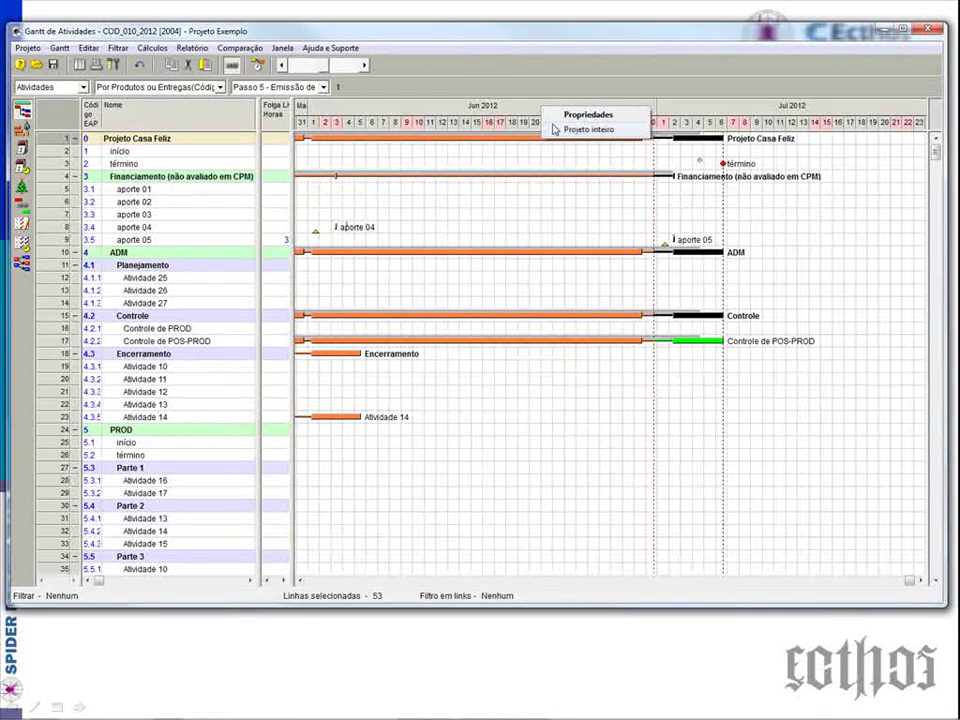
pyautogui.click(580, 130)
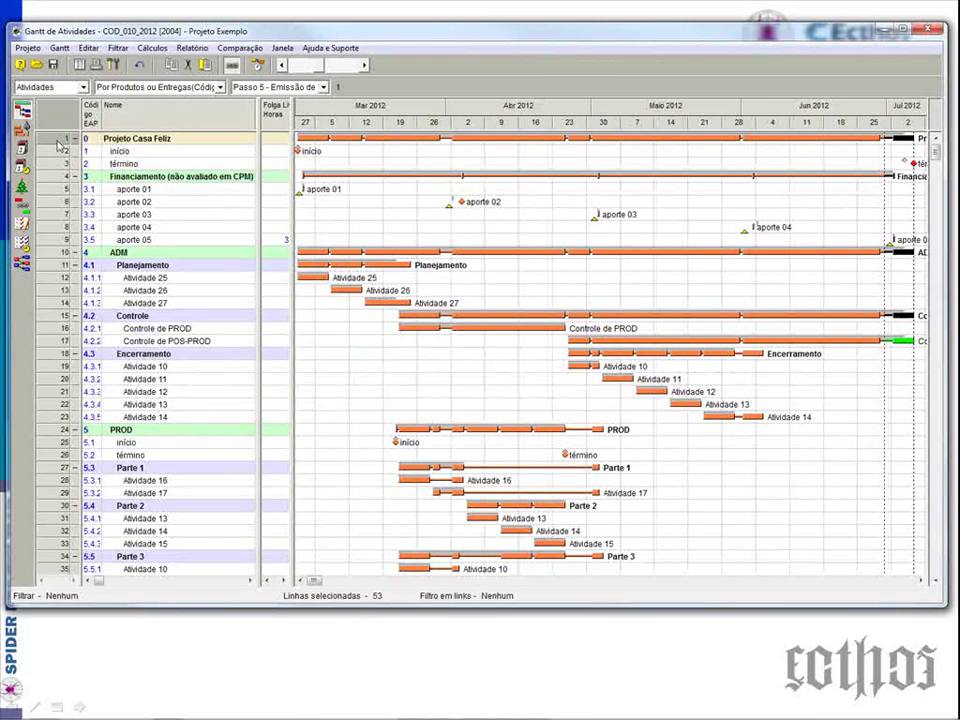
# Step: Widen the activity table and show the Término field's baseline and difference columns in it
pyautogui.moveTo(288, 145); pyautogui.dragTo(521, 149)
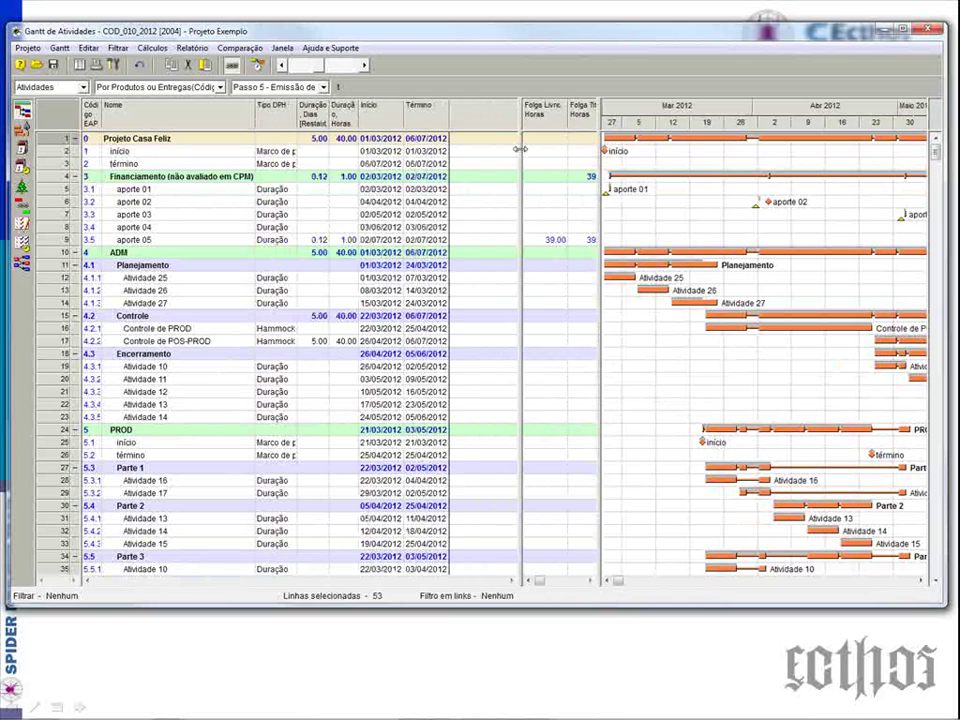
pyautogui.click(416, 121)
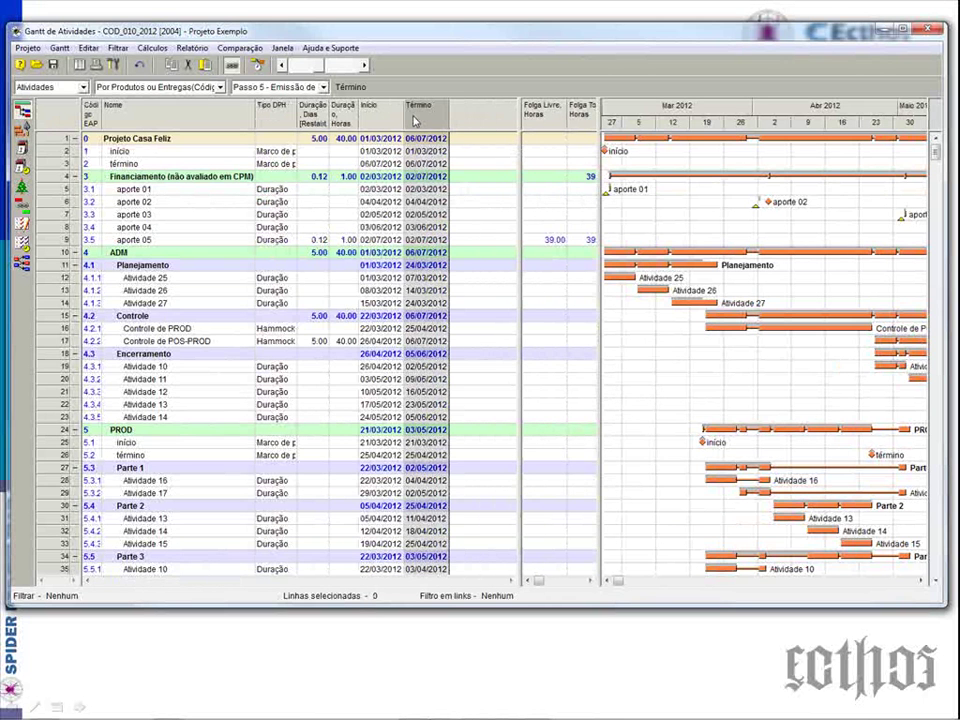
pyautogui.rightClick(431, 120)
pyautogui.click(431, 122)
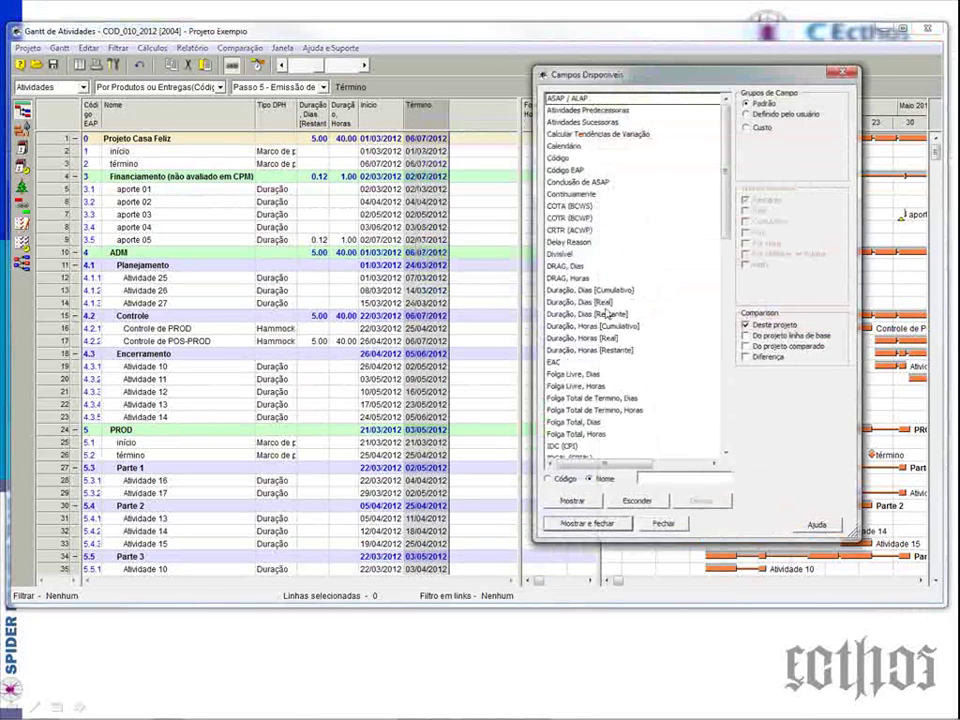
pyautogui.scroll(-10, 545, 322)
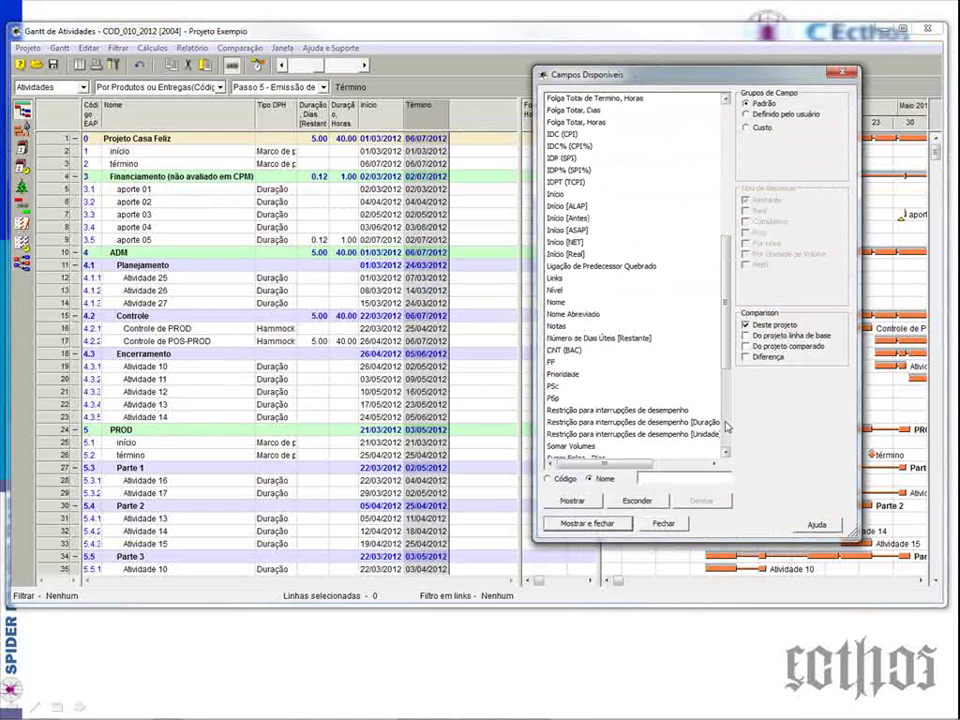
pyautogui.scroll(-7, 727, 427)
pyautogui.click(566, 243)
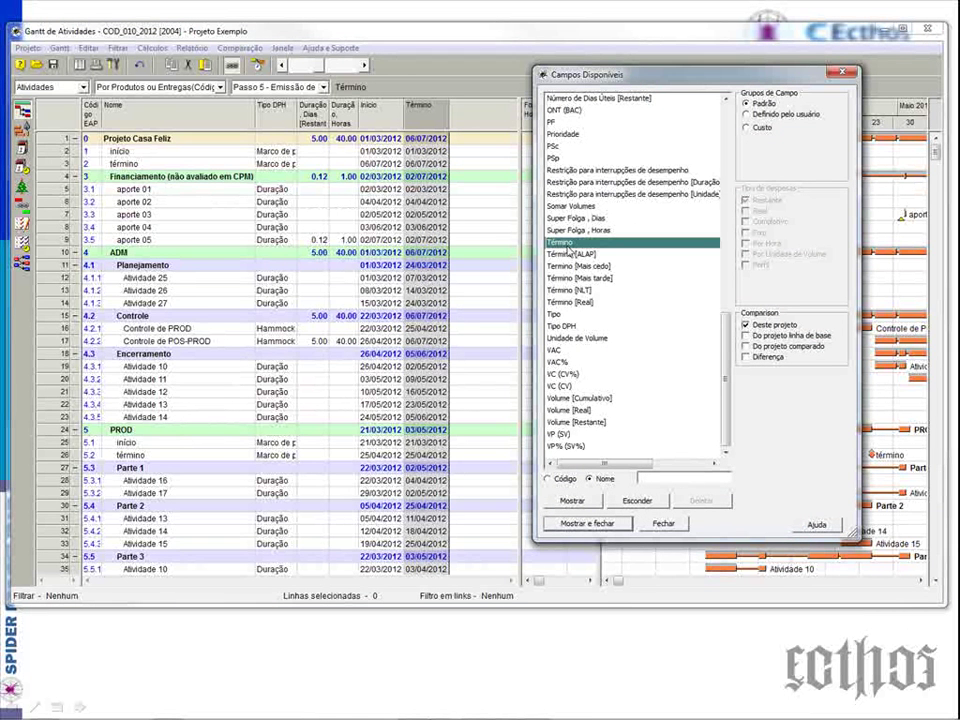
pyautogui.click(745, 335)
pyautogui.click(745, 357)
pyautogui.press('Return')
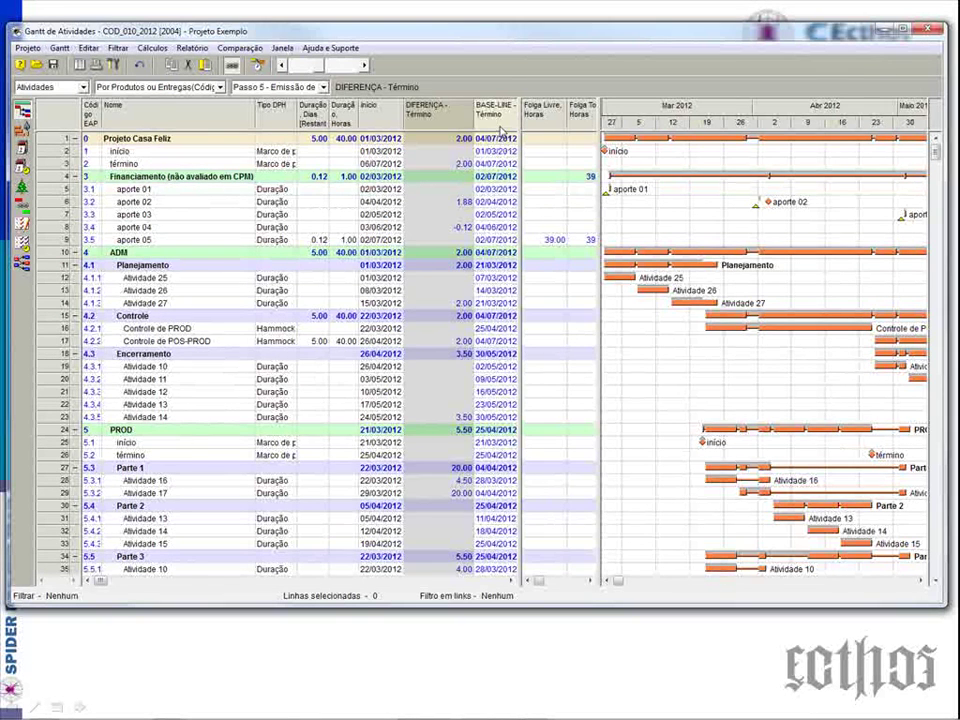
# Step: Order the finish columns as Término, BASE-LINE - Término and DIFERENÇA - Término, and narrow the difference column
pyautogui.hscroll(1, 340, 105)
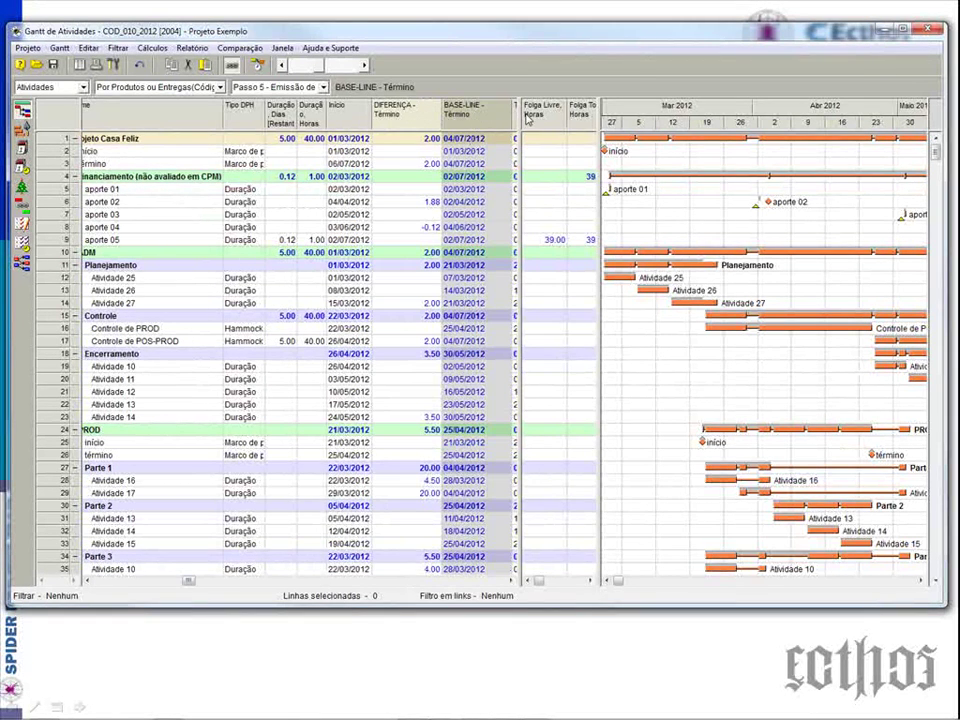
pyautogui.moveTo(517, 110); pyautogui.dragTo(372, 110)
pyautogui.moveTo(513, 116); pyautogui.dragTo(420, 110)
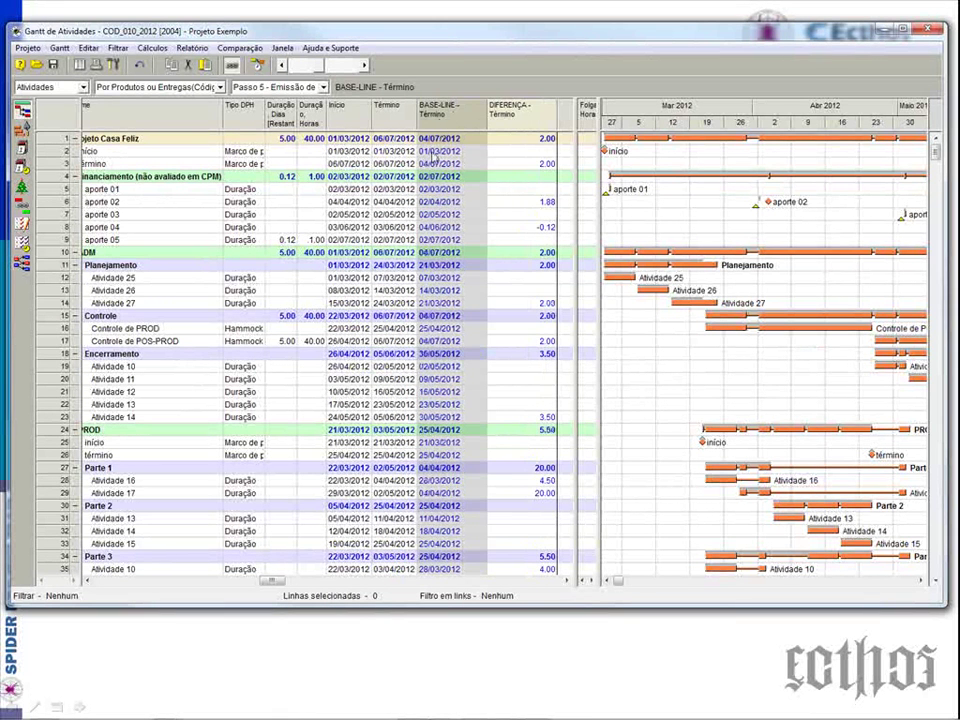
pyautogui.click(440, 139)
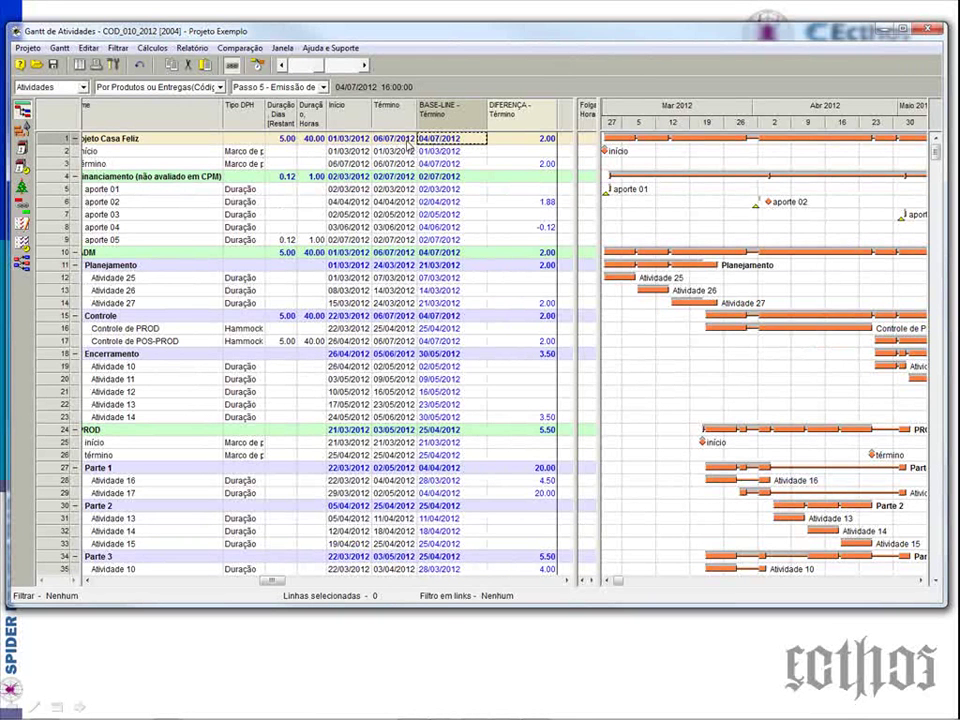
pyautogui.click(399, 143)
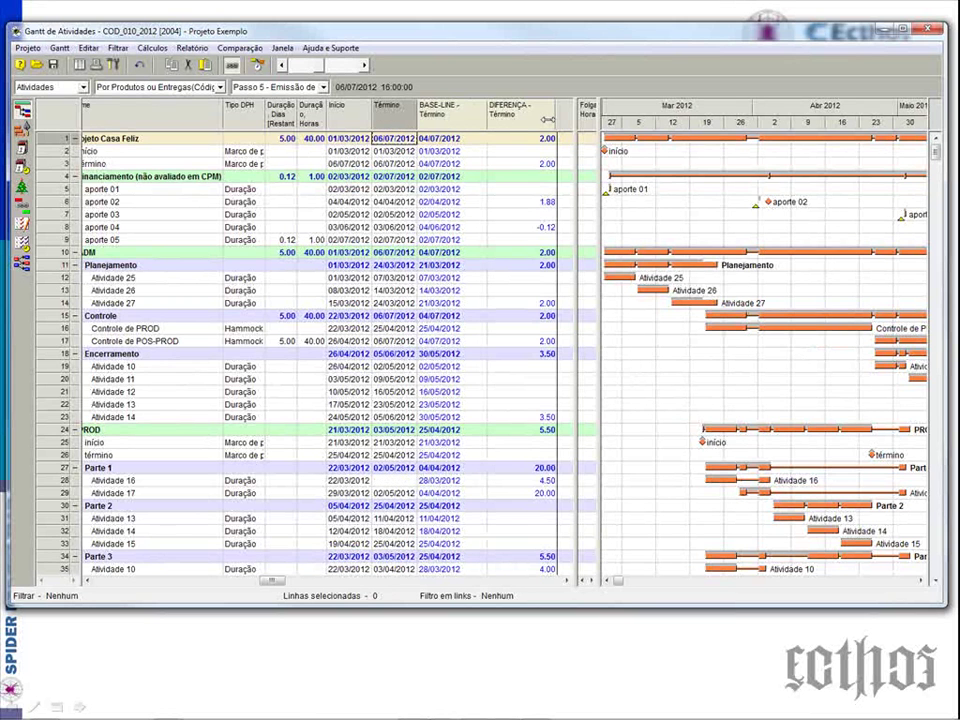
pyautogui.moveTo(548, 119); pyautogui.dragTo(535, 119)
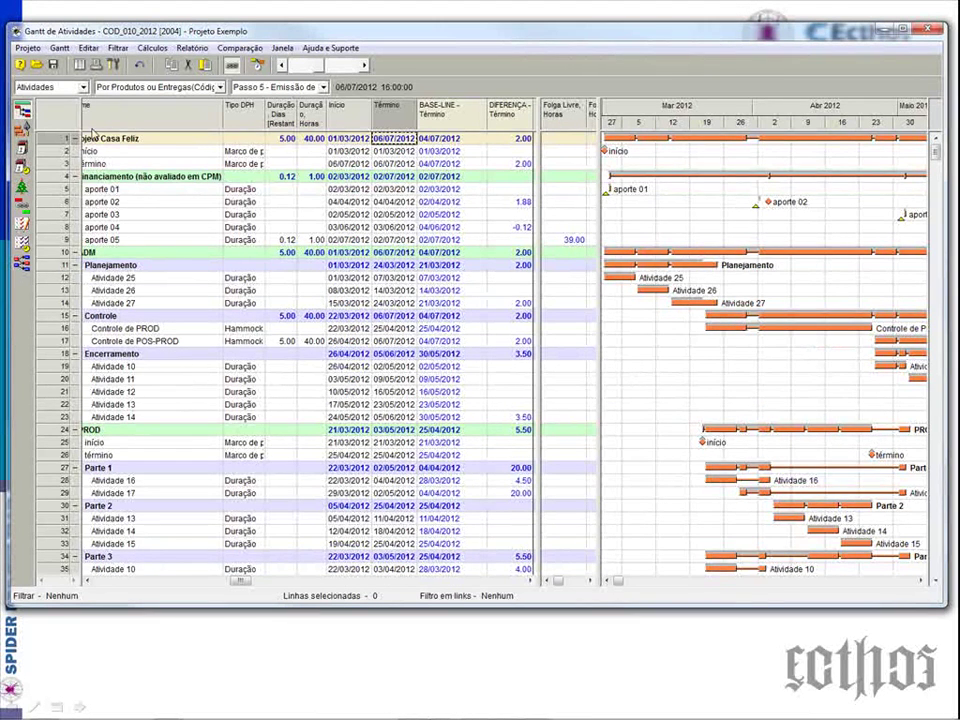
# Step: Create a data register of the programmed activities in all phases for the period 30/06/2012 16:00 to 31/07/2012 16:00
pyautogui.click(47, 106)
pyautogui.rightClick(60, 142)
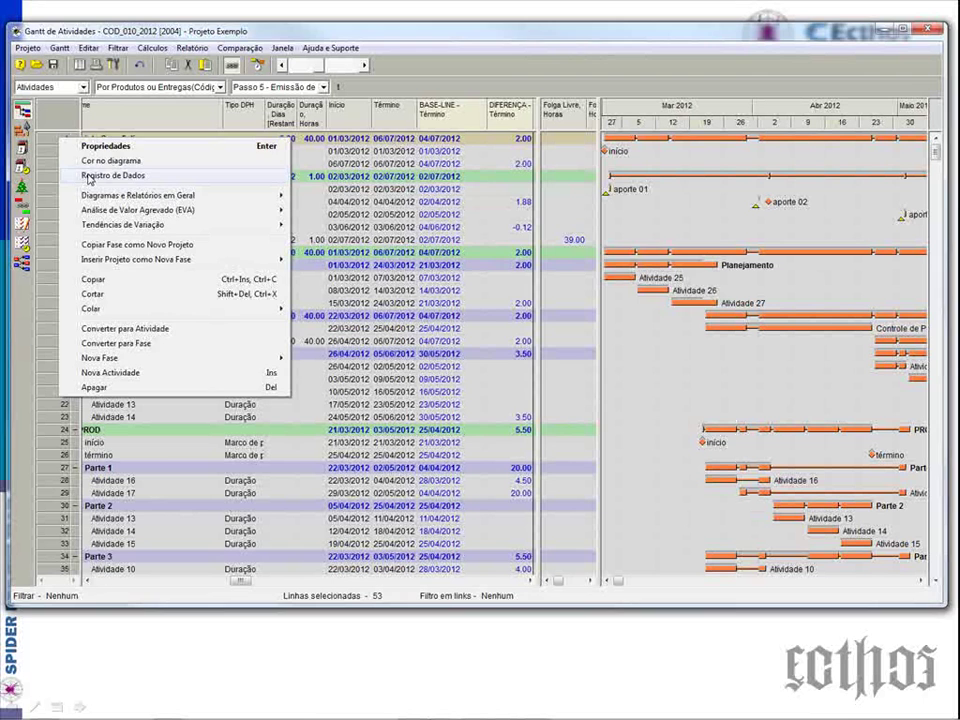
pyautogui.click(88, 177)
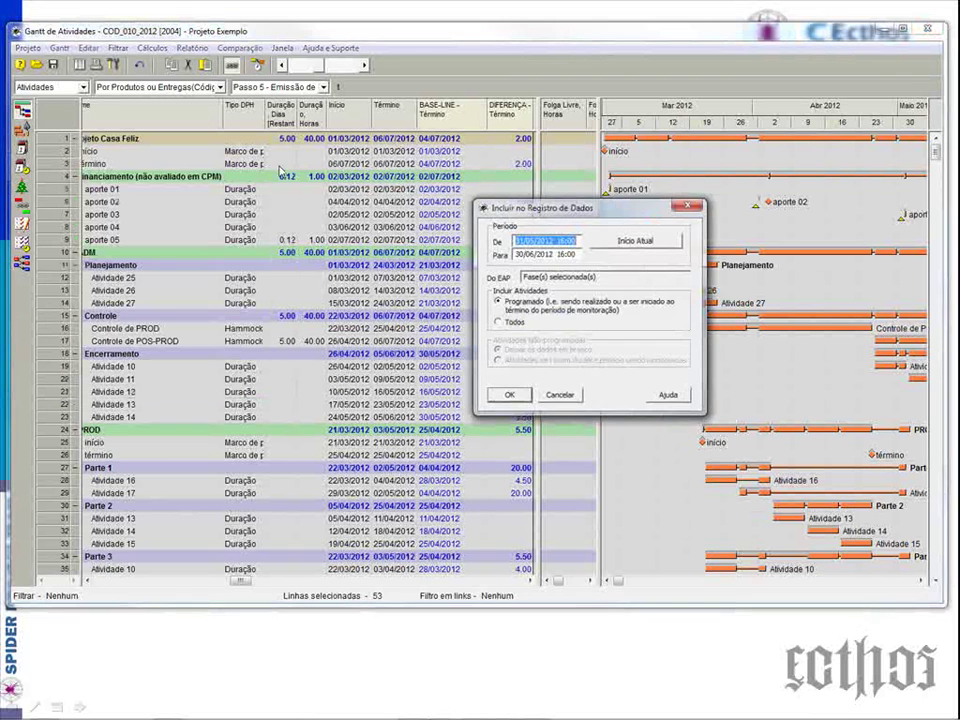
pyautogui.click(630, 242)
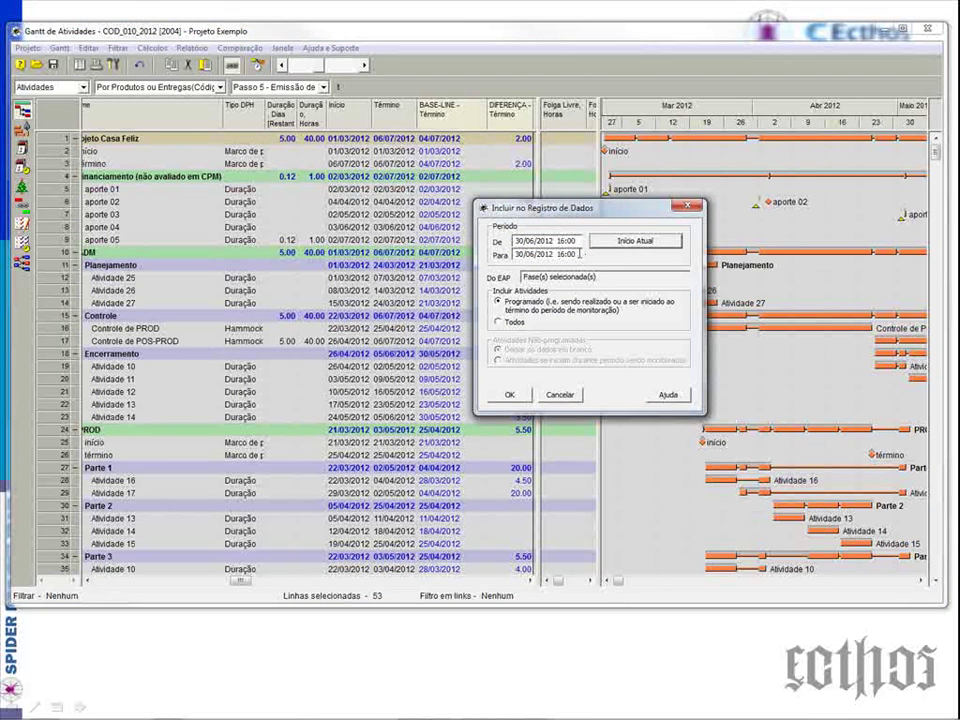
pyautogui.click(580, 254)
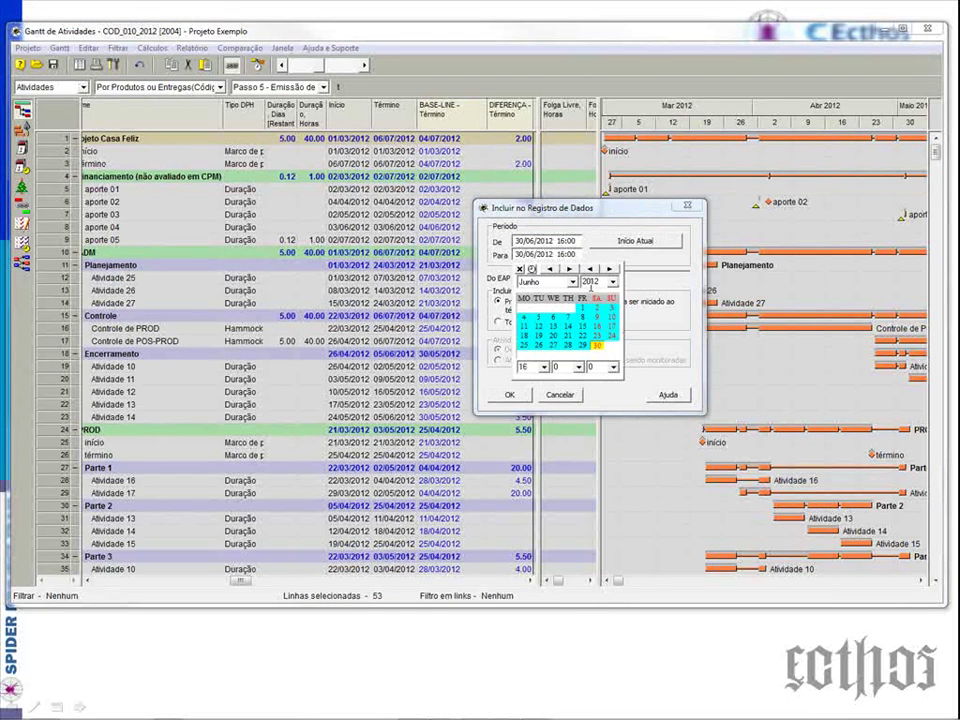
pyautogui.click(569, 268)
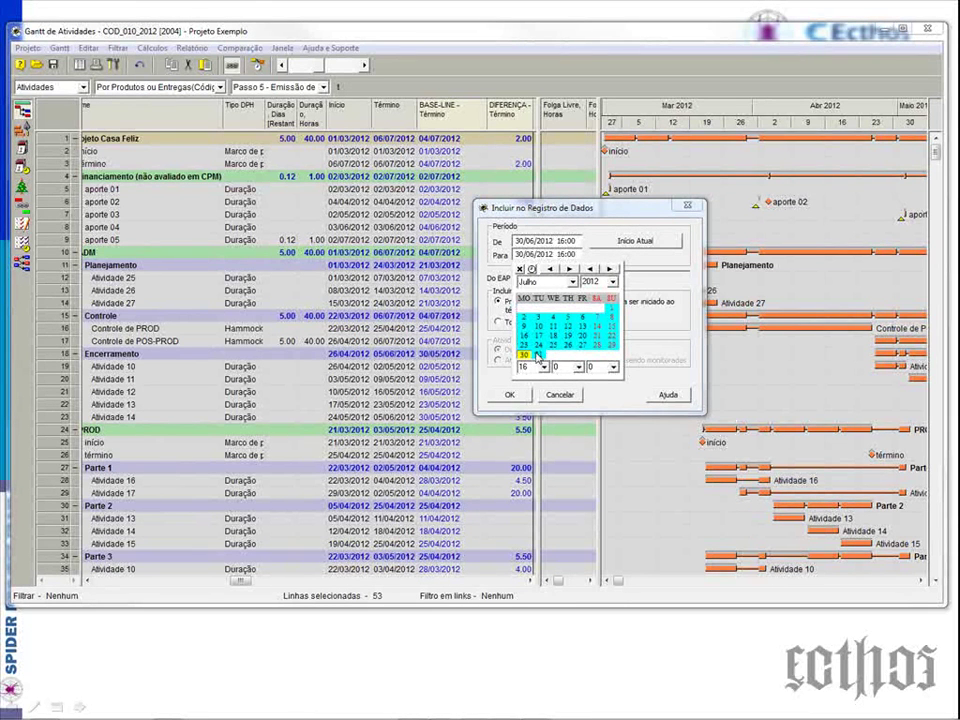
pyautogui.click(537, 355)
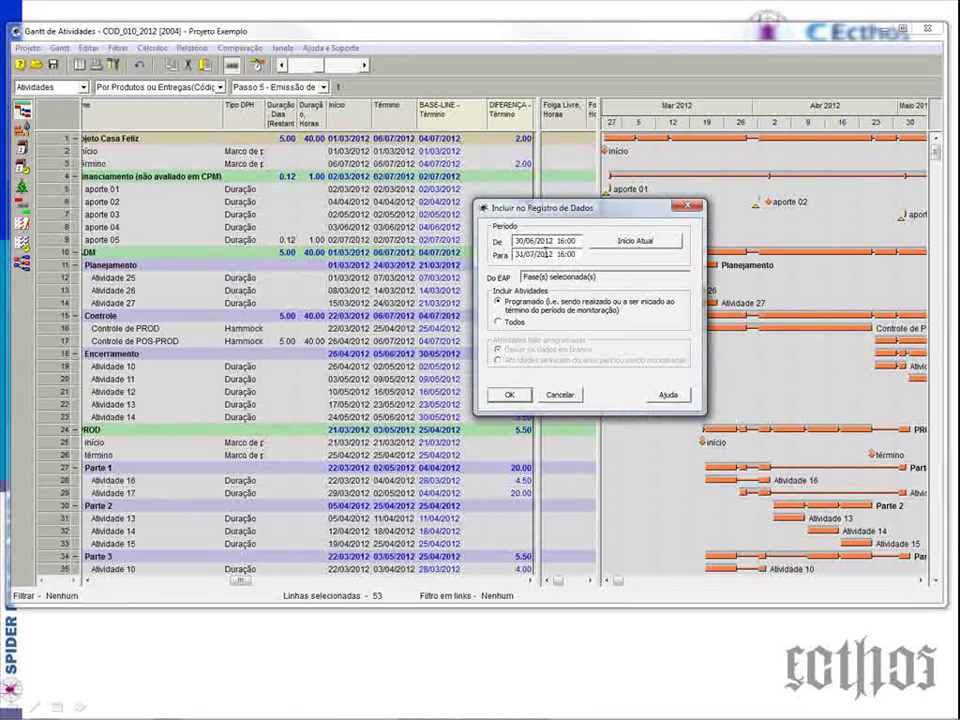
pyautogui.click(511, 396)
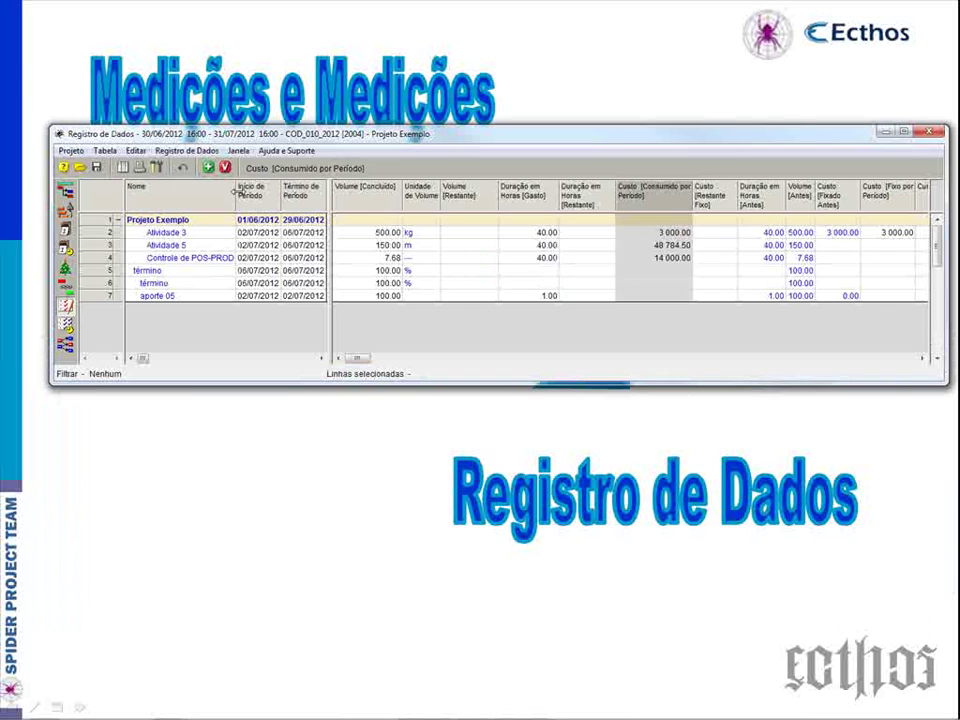
# Step: Review the listed July activities with the completed volume and spent hours of Atividade 3 and Atividade 5
pyautogui.click(187, 246)
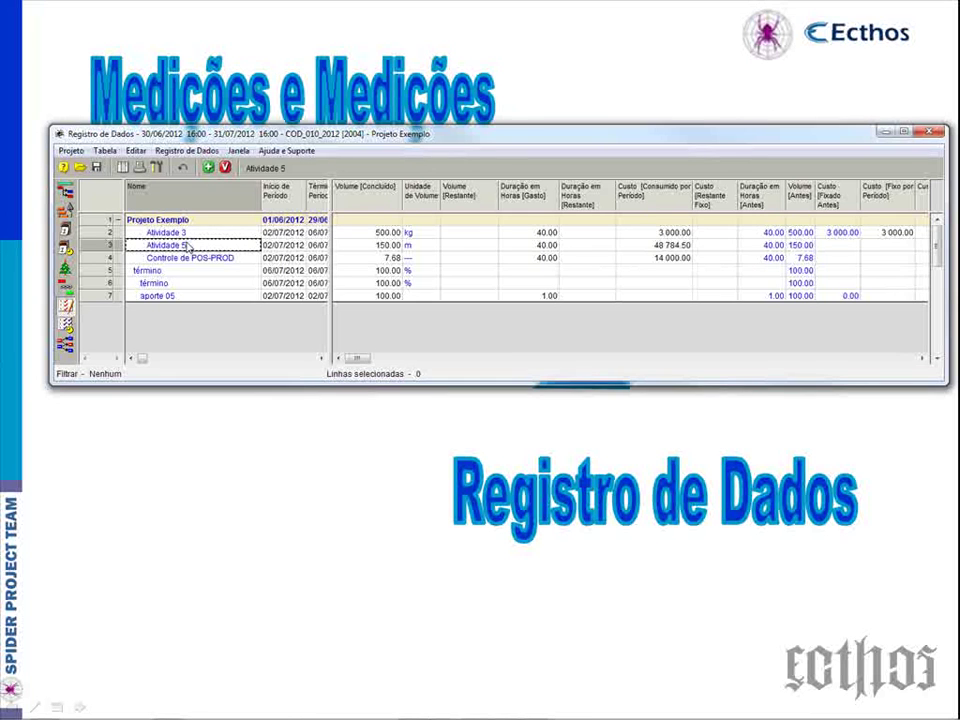
pyautogui.click(186, 296)
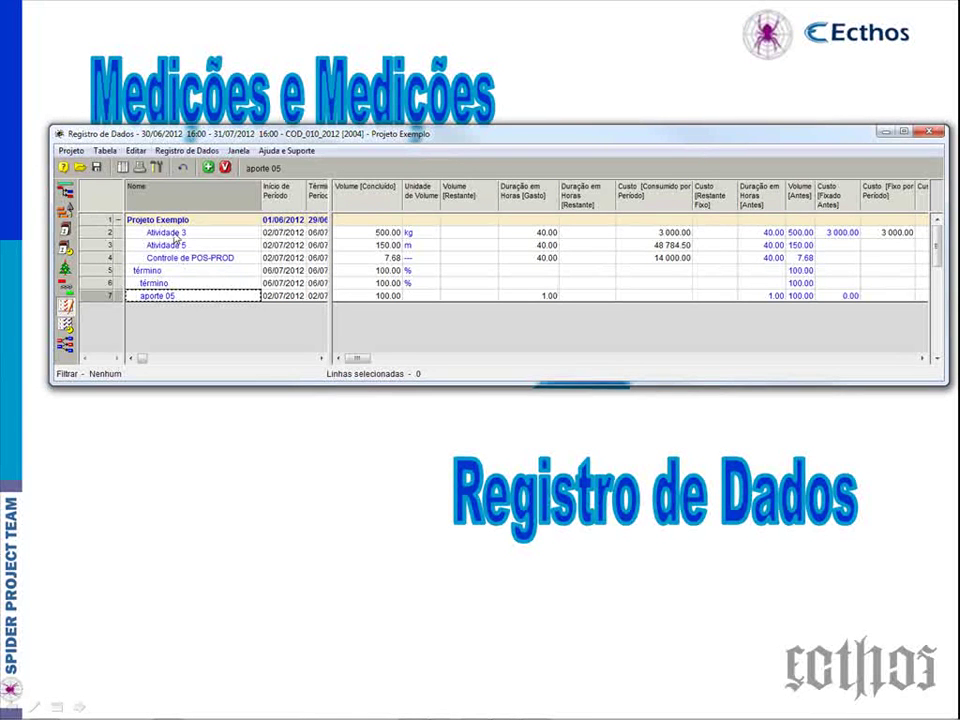
pyautogui.click(369, 237)
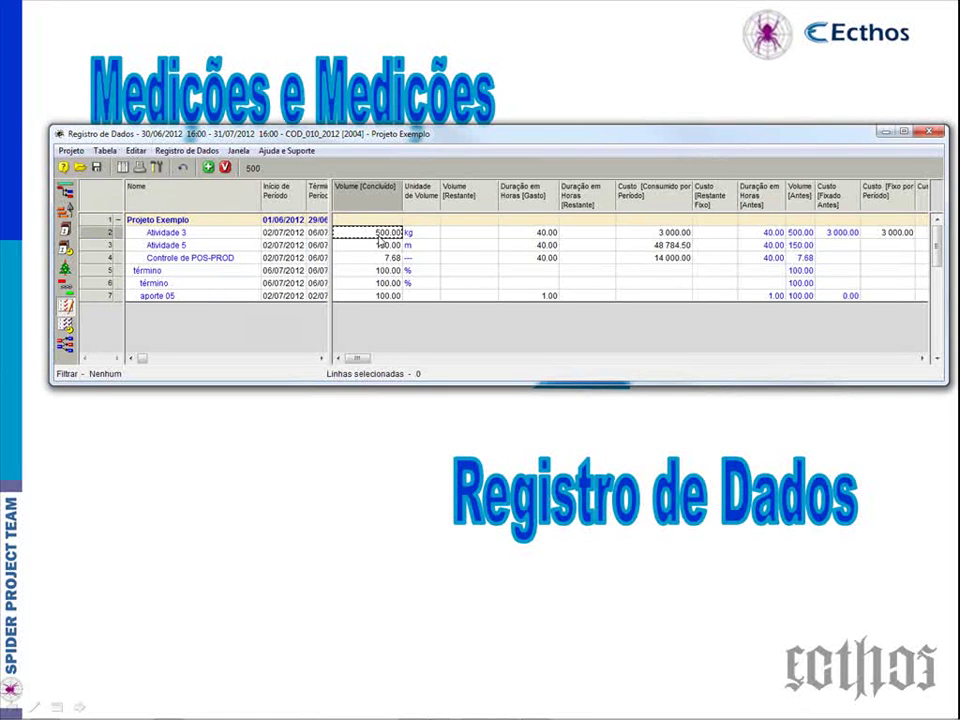
pyautogui.click(526, 233)
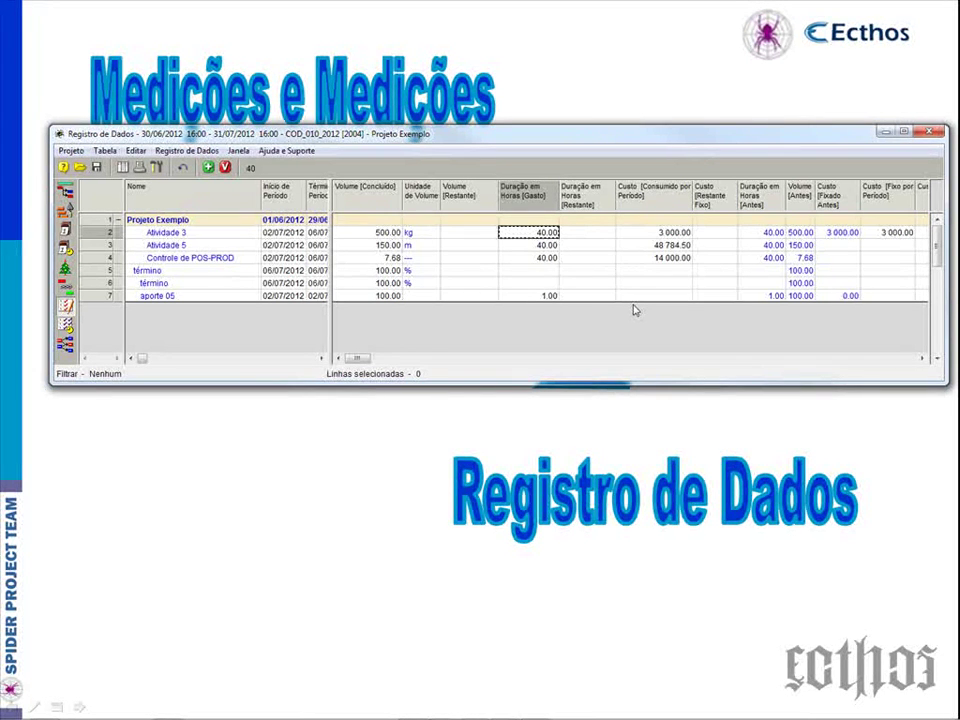
pyautogui.click(398, 248)
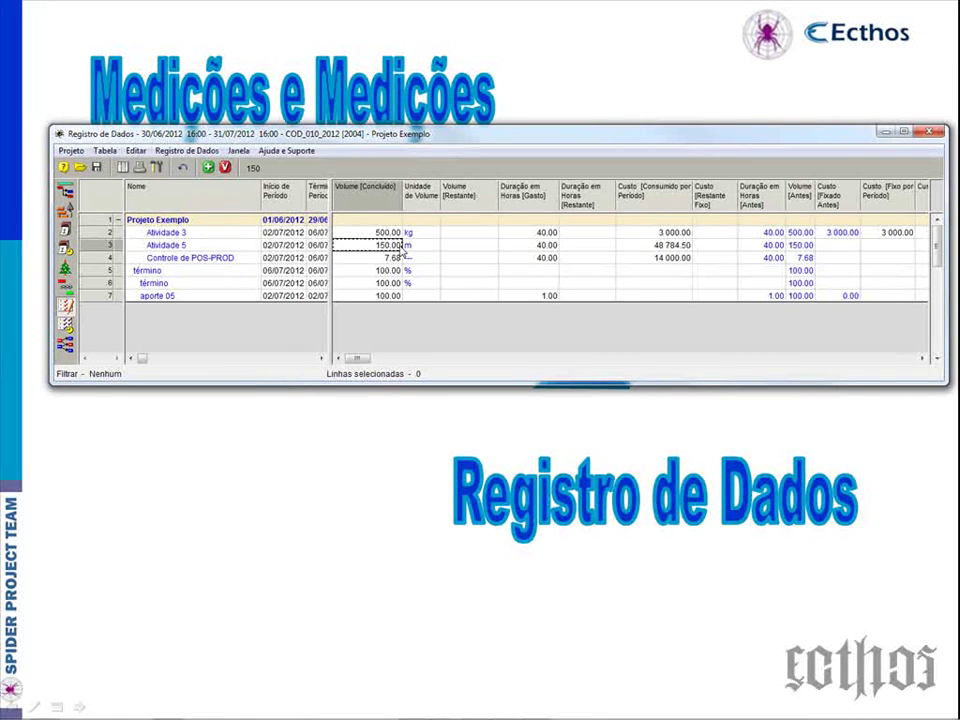
pyautogui.click(524, 245)
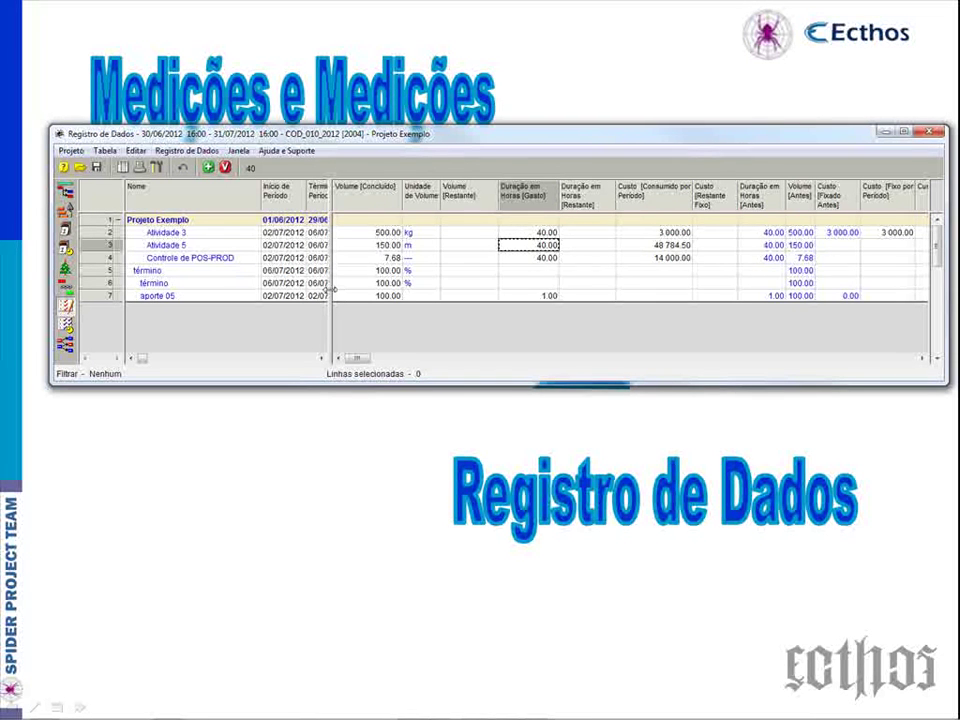
# Step: Widen the register's name and date pane to show Término de Período in full, and check the activities' period end dates
pyautogui.moveTo(332, 291); pyautogui.dragTo(408, 291)
pyautogui.click(328, 244)
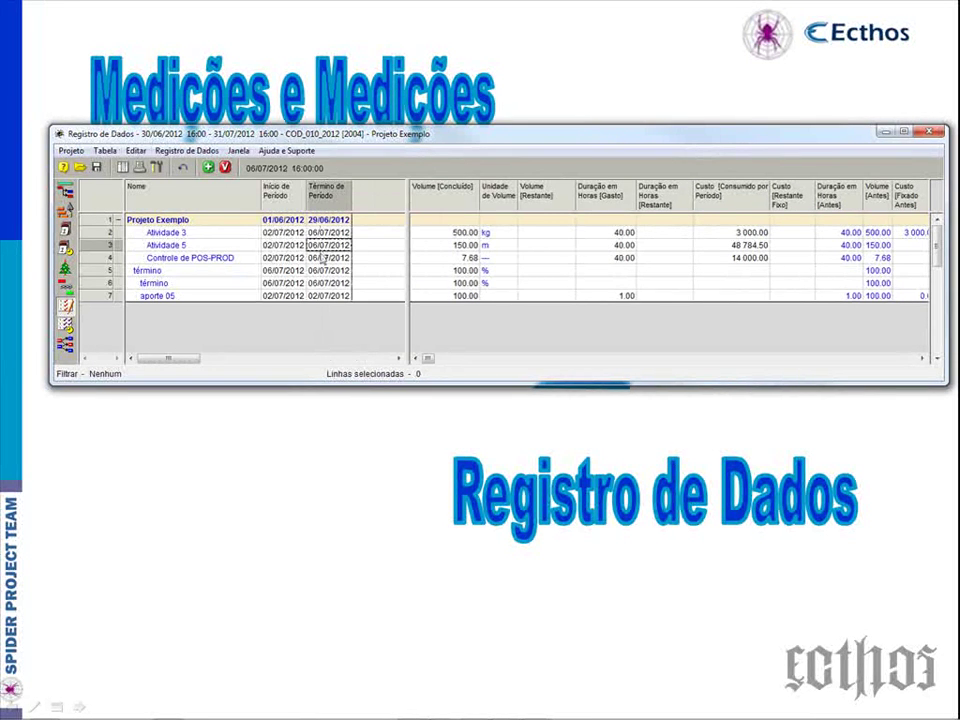
pyautogui.click(328, 257)
pyautogui.click(314, 271)
pyautogui.click(316, 283)
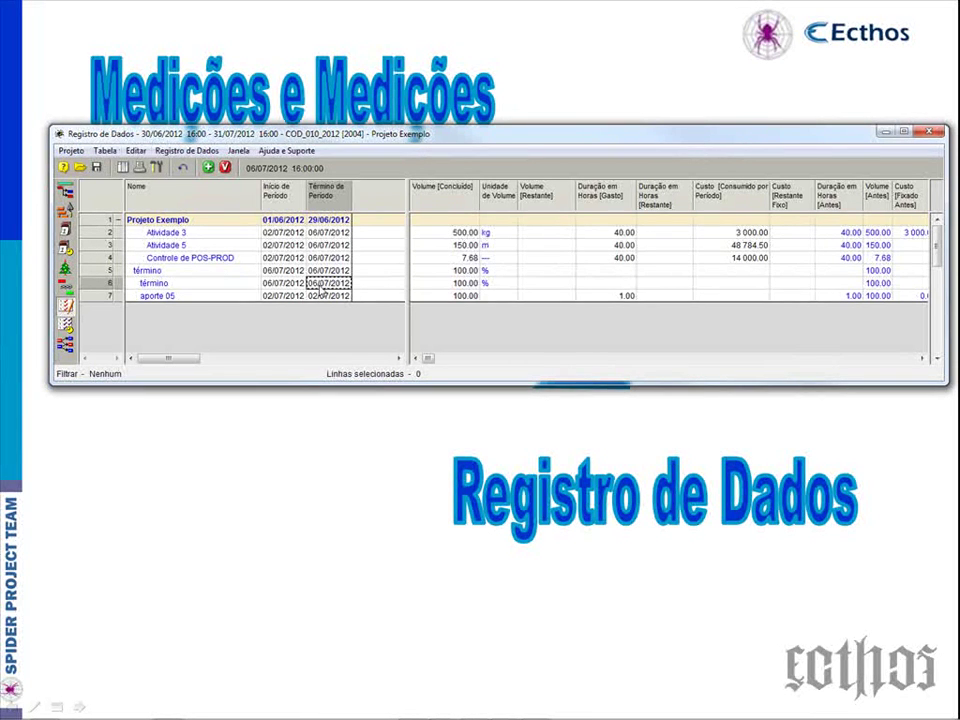
# Step: Transfer the July actuals to the project with an increased version number and recalculate the schedule in the Adiantado direction
pyautogui.click(226, 168)
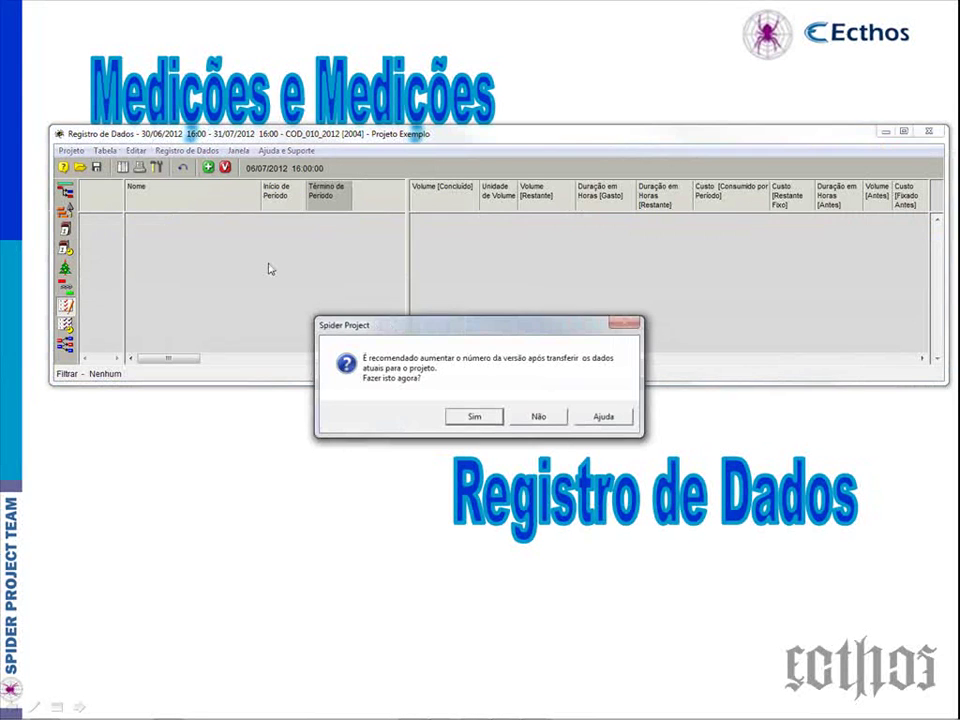
pyautogui.click(474, 418)
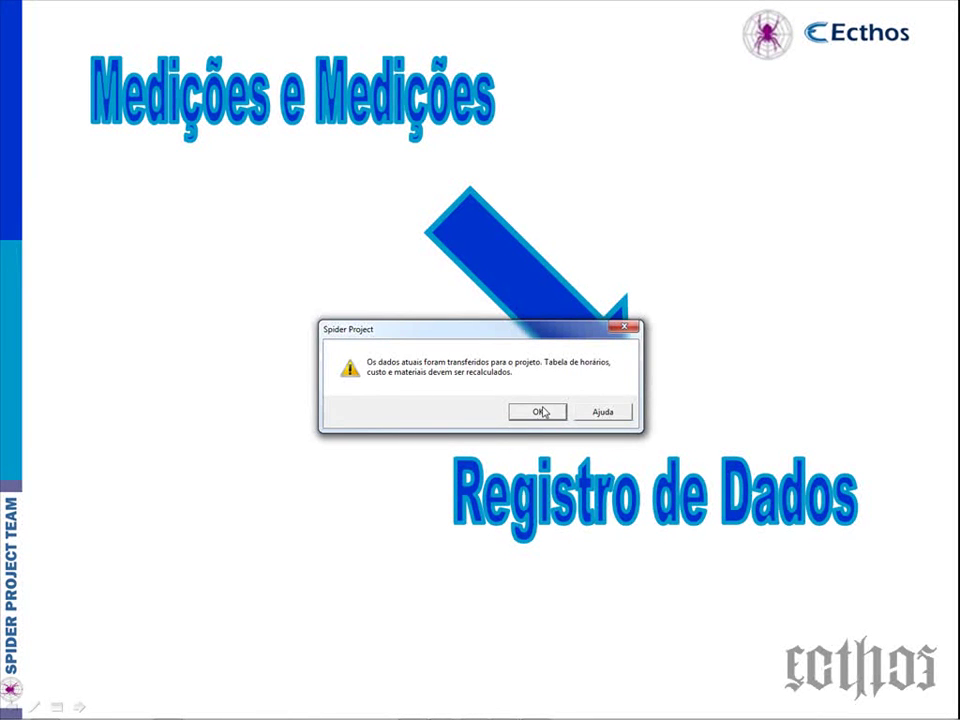
pyautogui.click(540, 412)
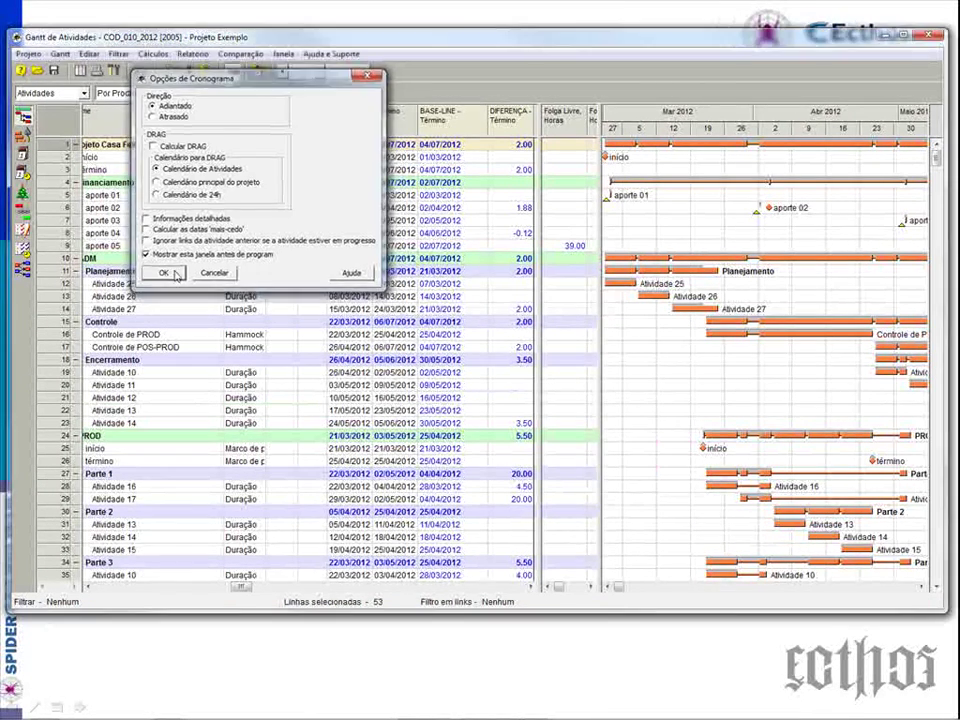
pyautogui.click(154, 332)
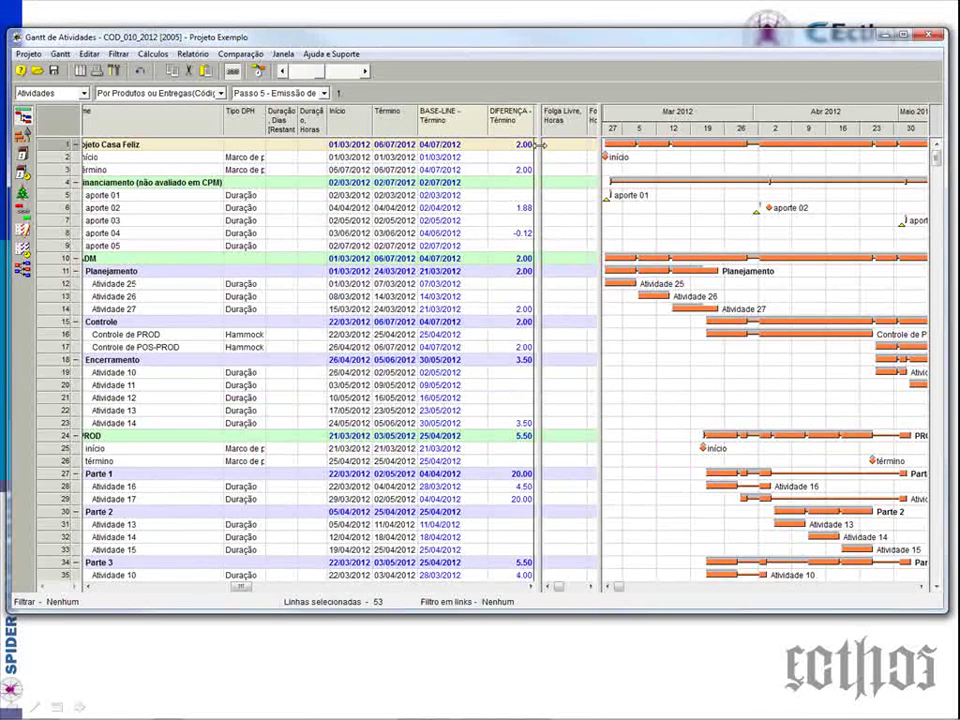
# Step: Narrow both activity table panes to the name column so the Gantt chart spans March to July 2012
pyautogui.moveTo(538, 144); pyautogui.dragTo(230, 160)
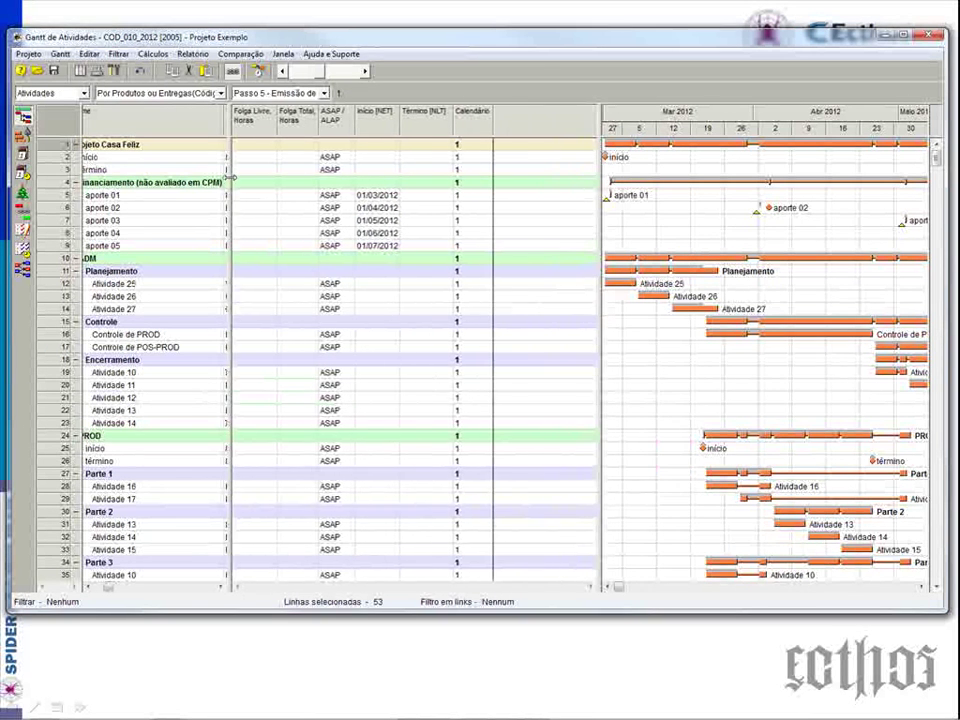
pyautogui.moveTo(597, 137); pyautogui.dragTo(231, 145)
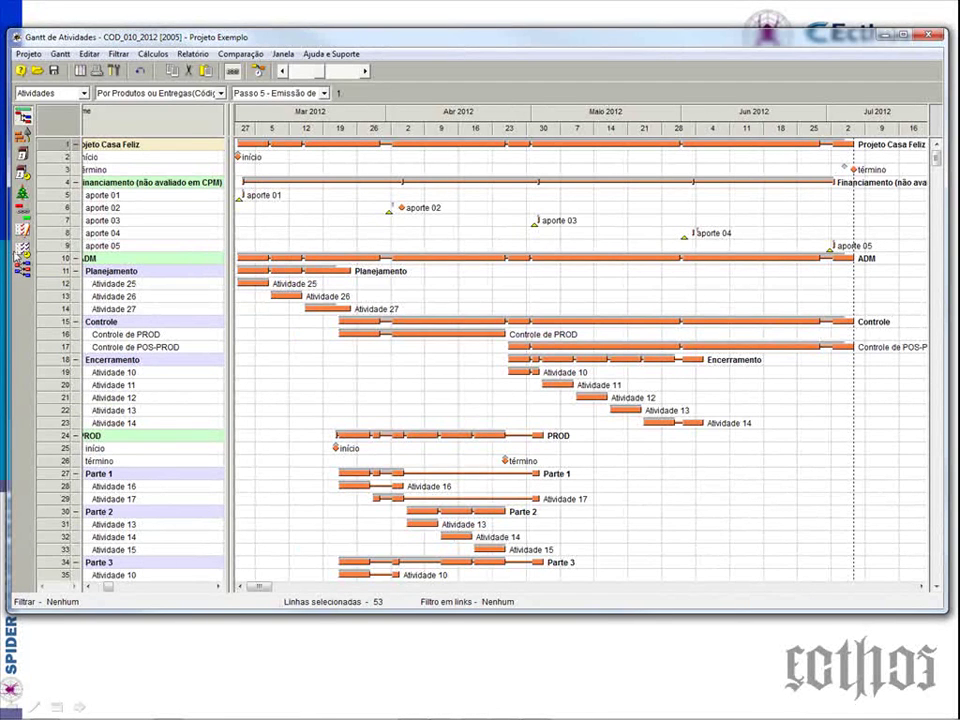
# Step: Examine the recorded actuals per period in the Arquivo de Desempenho, including Atividade 7, Atividade 10 and Atividade 16
pyautogui.click(20, 252)
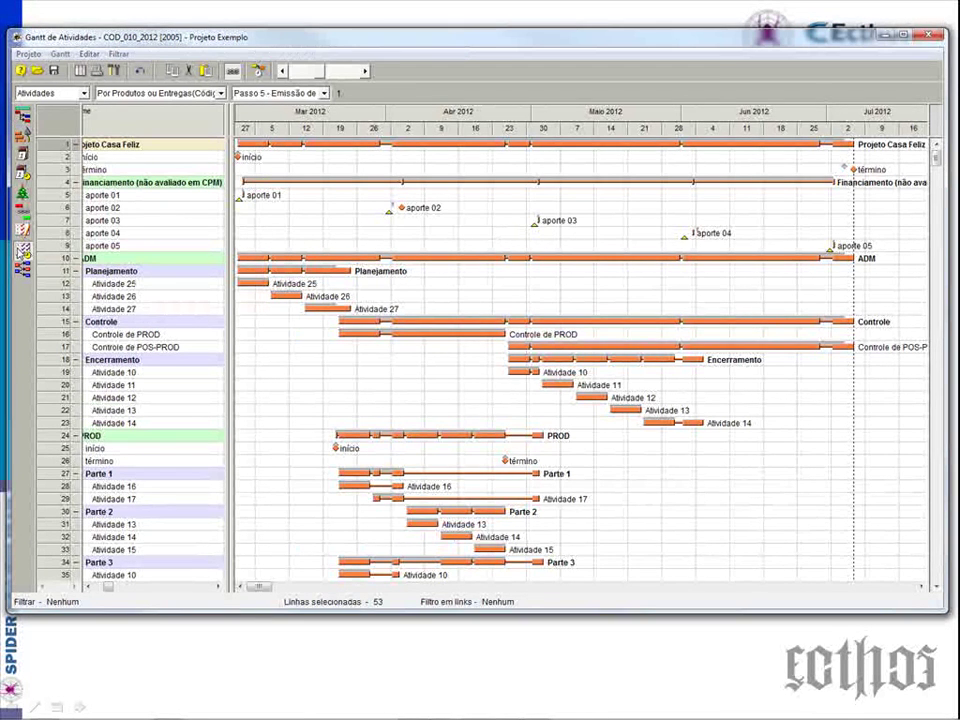
pyautogui.click(205, 251)
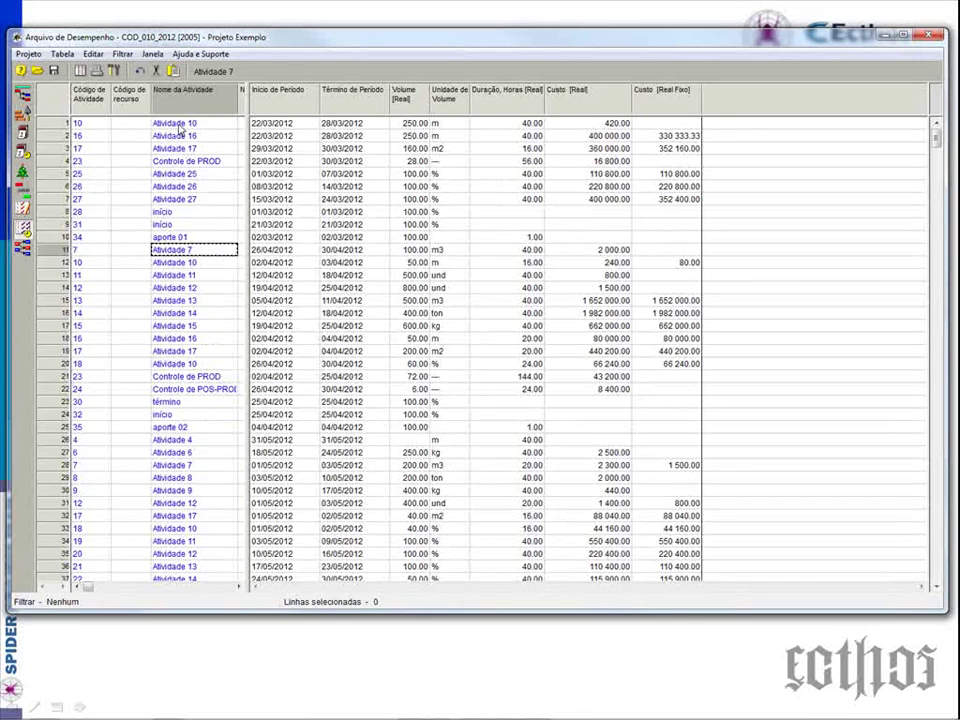
pyautogui.click(197, 264)
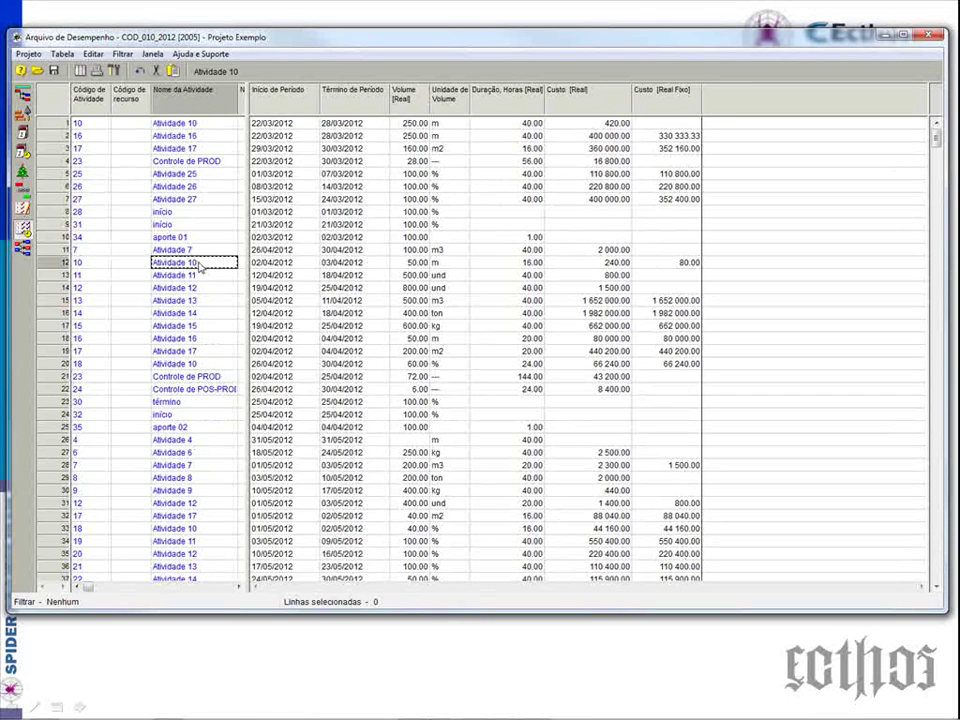
pyautogui.click(190, 364)
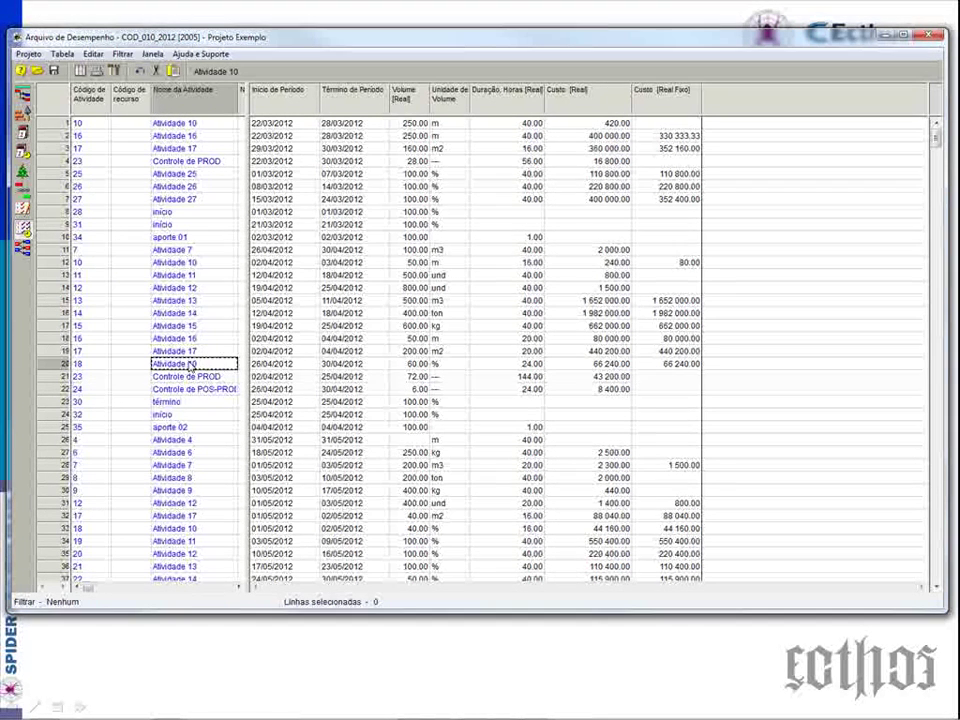
pyautogui.click(191, 135)
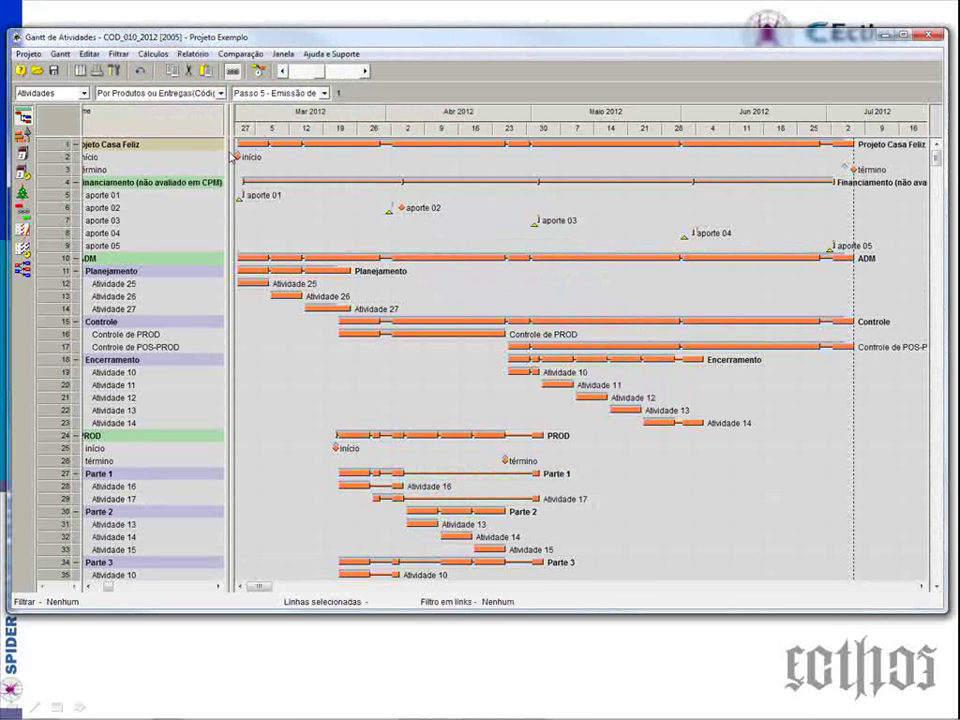
# Step: Widen the second table pane of the activity Gantt to show the columns from Folga Livre through Término [NLT]
pyautogui.moveTo(231, 117); pyautogui.dragTo(348, 117)
pyautogui.moveTo(402, 158); pyautogui.dragTo(447, 160)
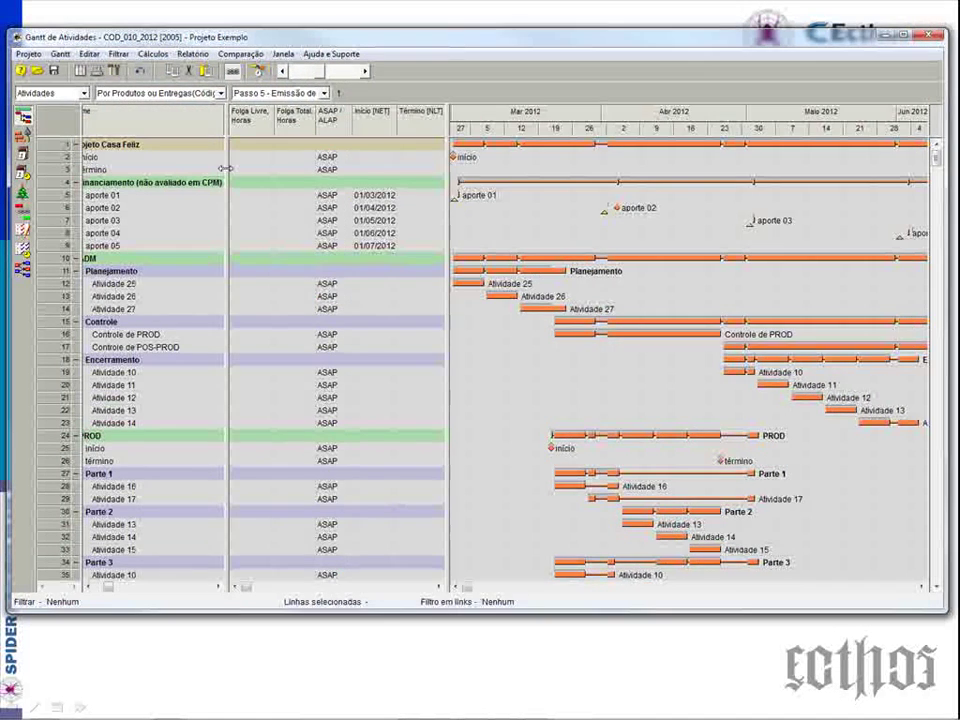
pyautogui.moveTo(227, 169)
pyautogui.mouseDown()
pyautogui.moveTo(317, 171)
pyautogui.moveTo(227, 181)
pyautogui.mouseUp()
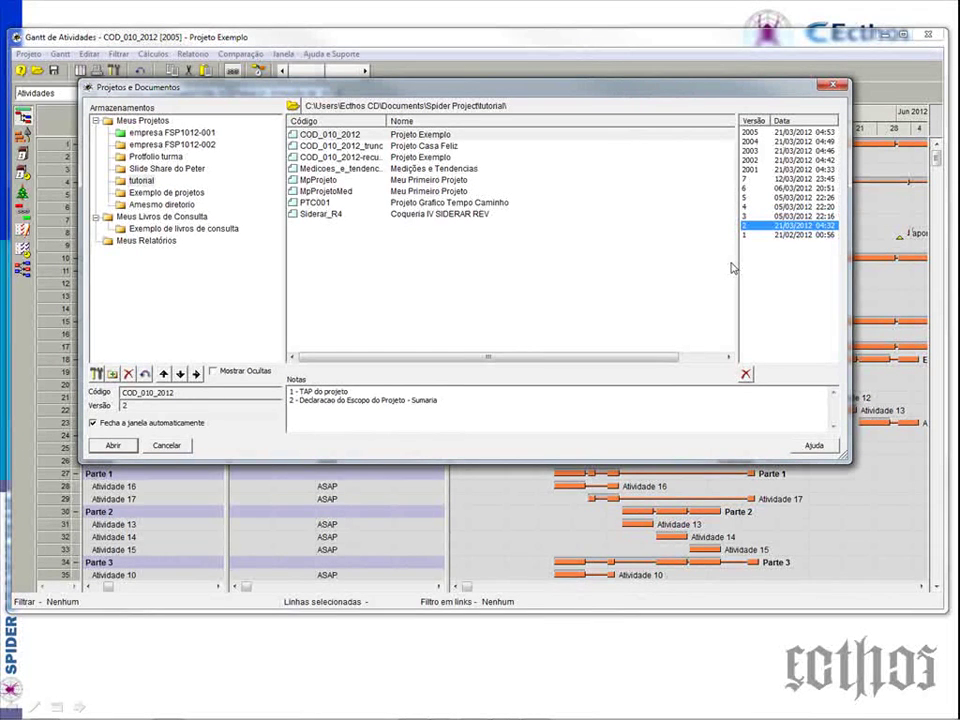
# Step: Look through the saved versions of COD_010_2012 from 2002 to 2005 in the project storage without opening any
pyautogui.click(755, 160)
pyautogui.click(755, 152)
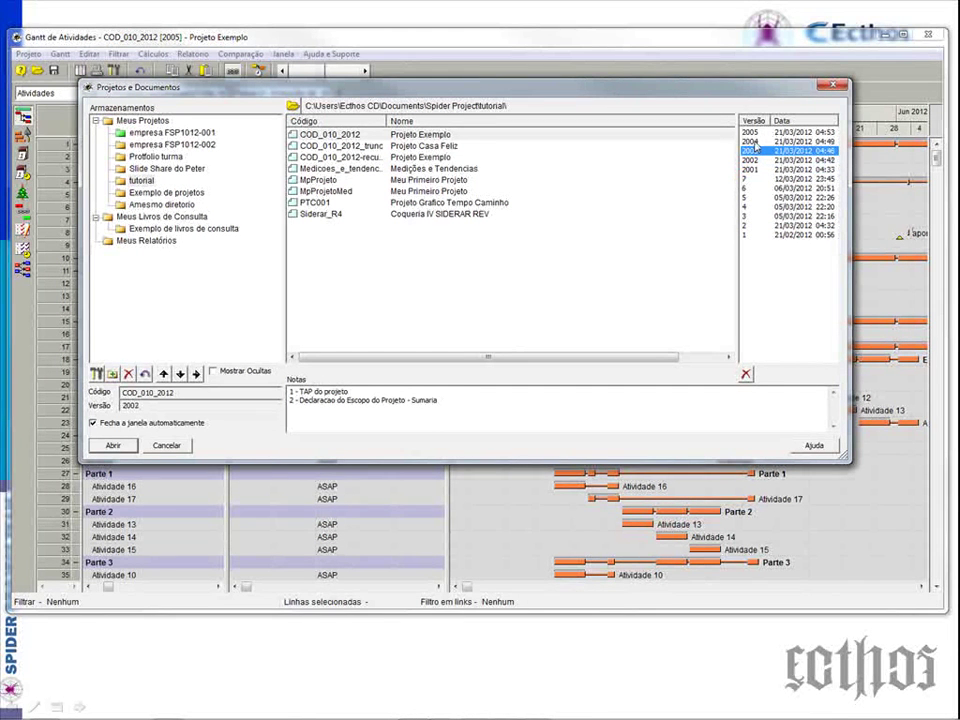
pyautogui.press('Up')
pyautogui.press('Up')
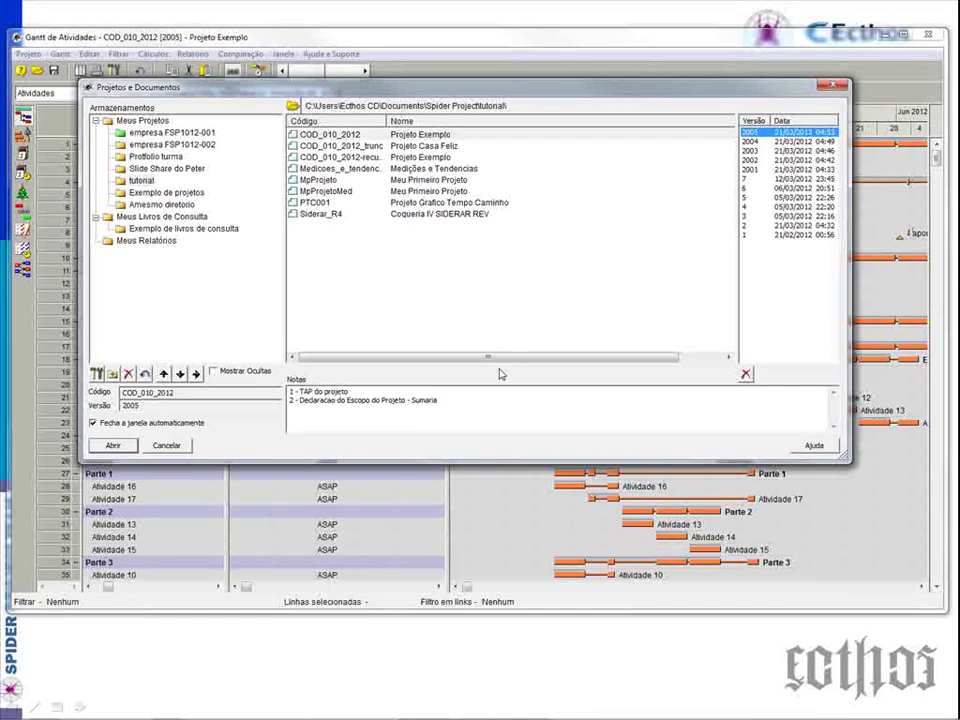
pyautogui.click(160, 447)
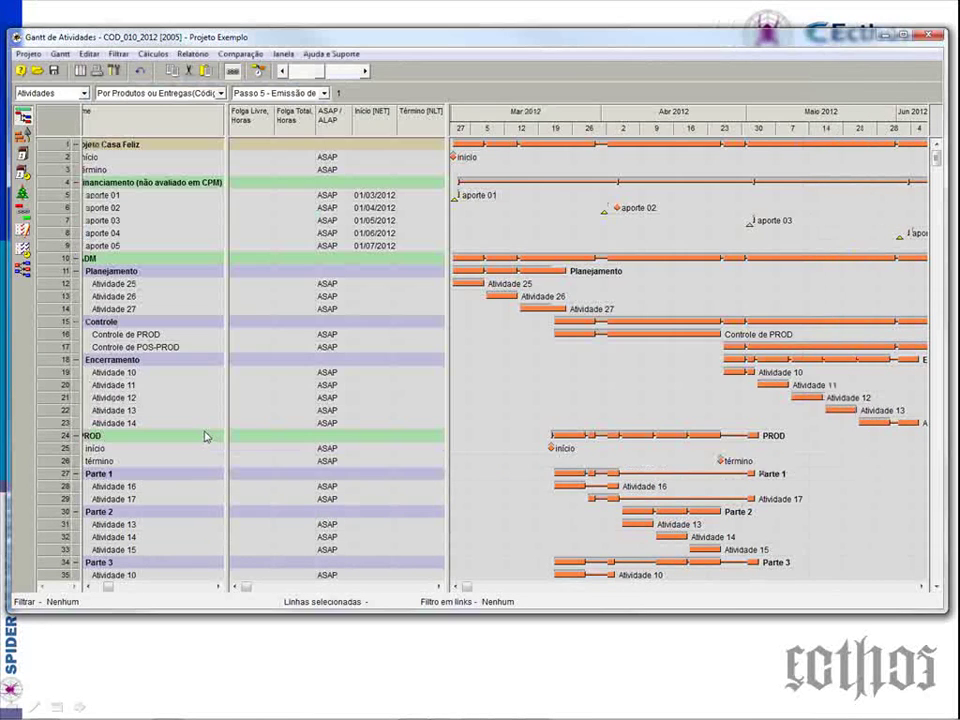